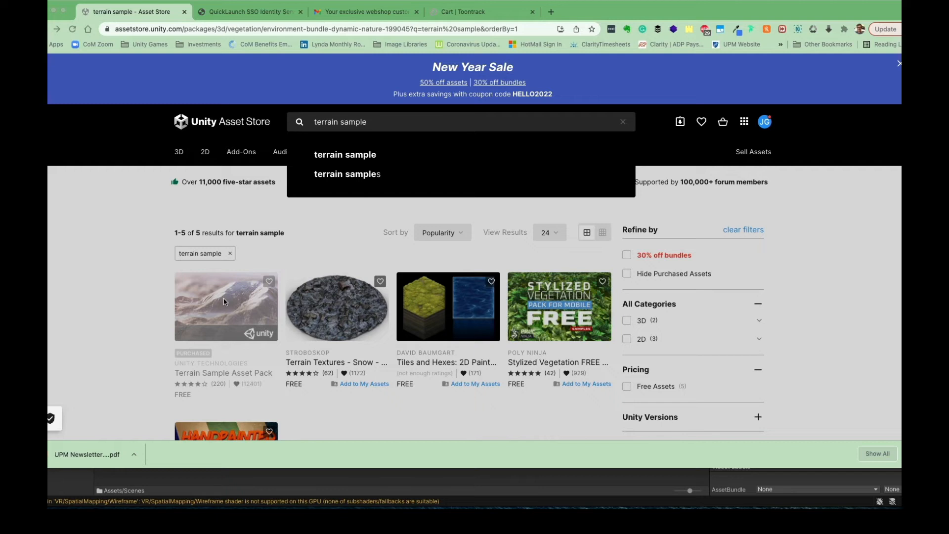
# Step: Switch from the browser to Unity's Package Manager and search My Assets for "sample"
pyautogui.click(45, 12)
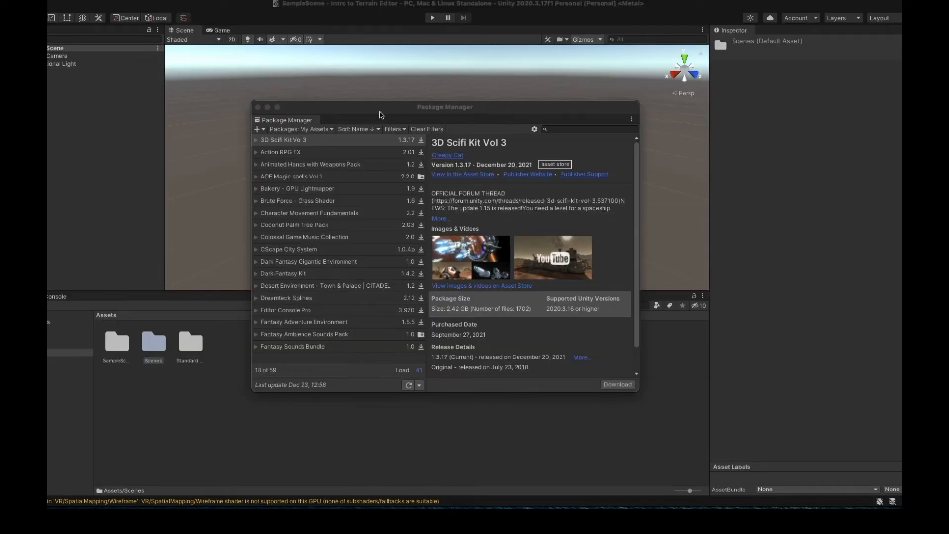
pyautogui.moveTo(334, 103); pyautogui.dragTo(385, 64)
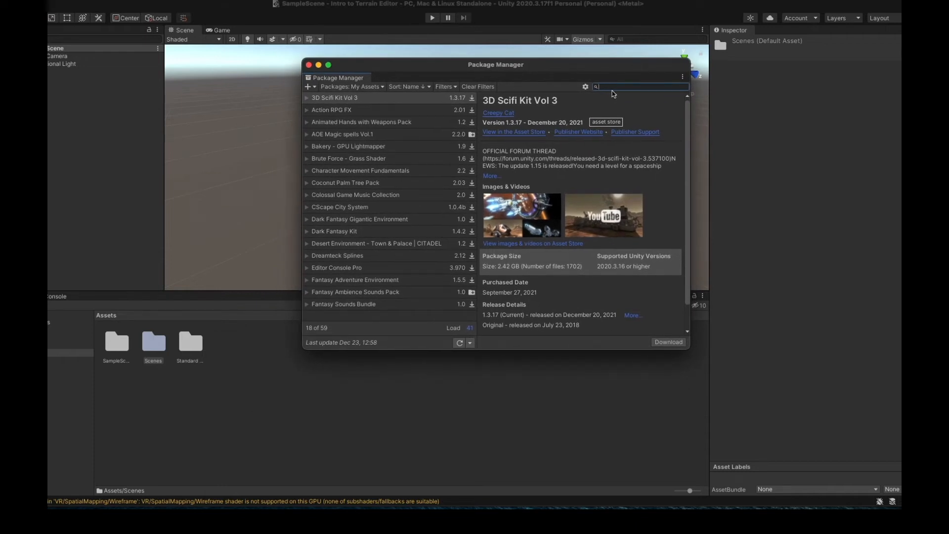
pyautogui.write('sample')
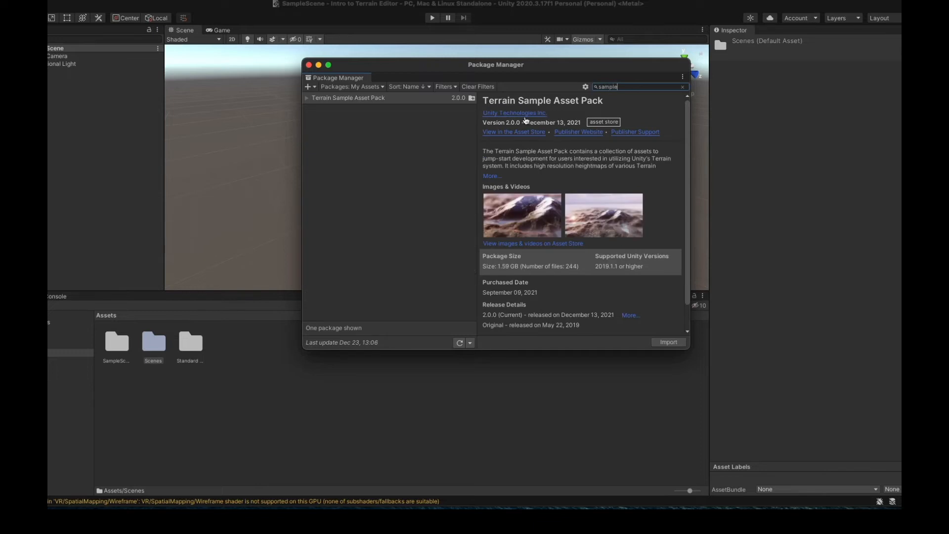
# Step: Import all files of the Terrain Sample Asset Pack into the project and close the Package Manager
pyautogui.click(663, 342)
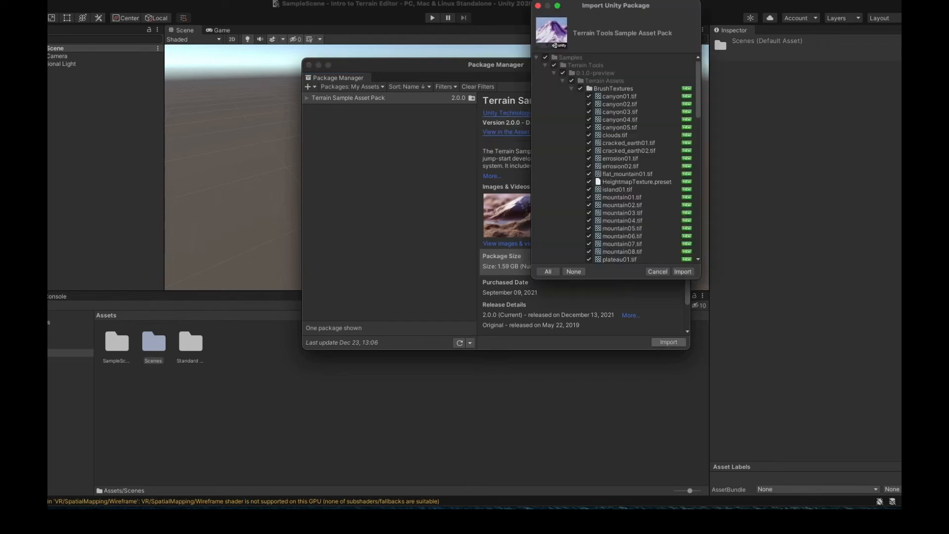
pyautogui.moveTo(574, 9); pyautogui.dragTo(347, 19)
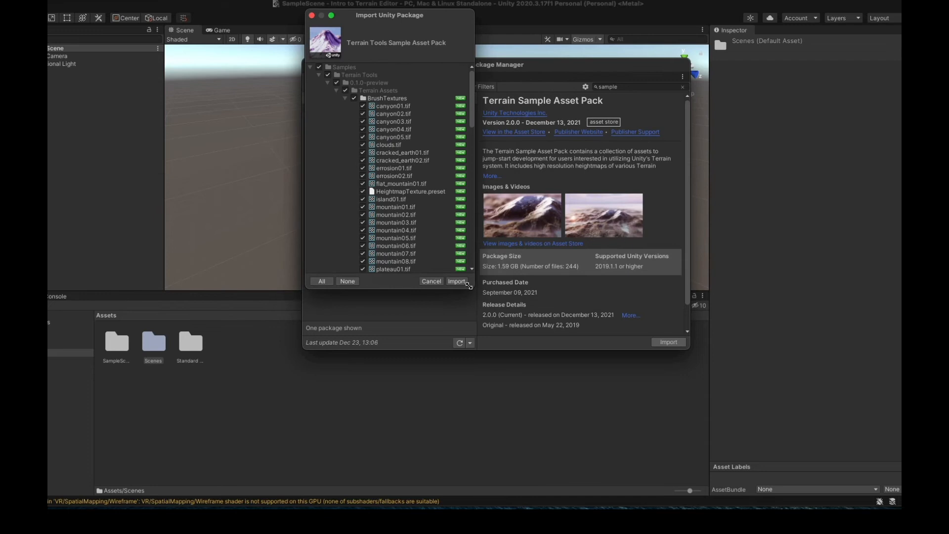
pyautogui.moveTo(470, 286); pyautogui.dragTo(521, 344)
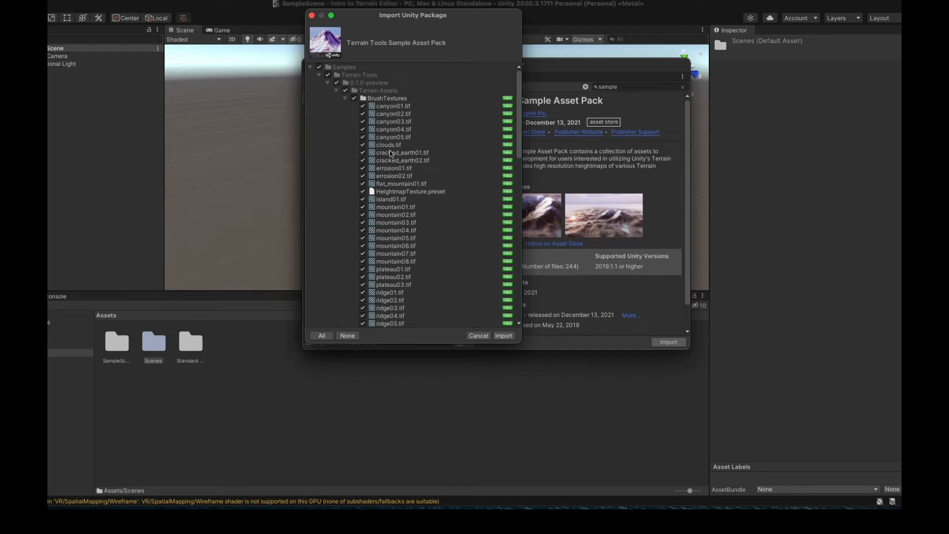
pyautogui.click(503, 337)
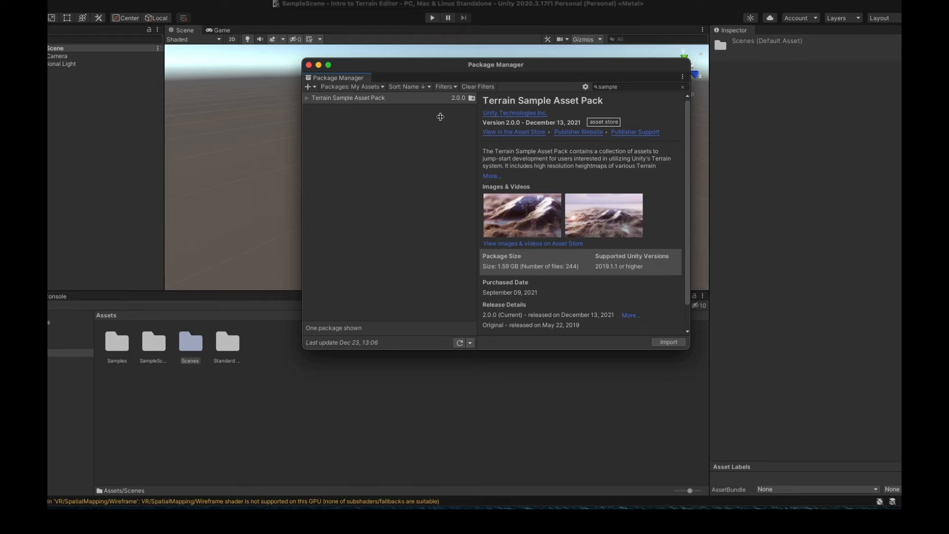
pyautogui.click(309, 65)
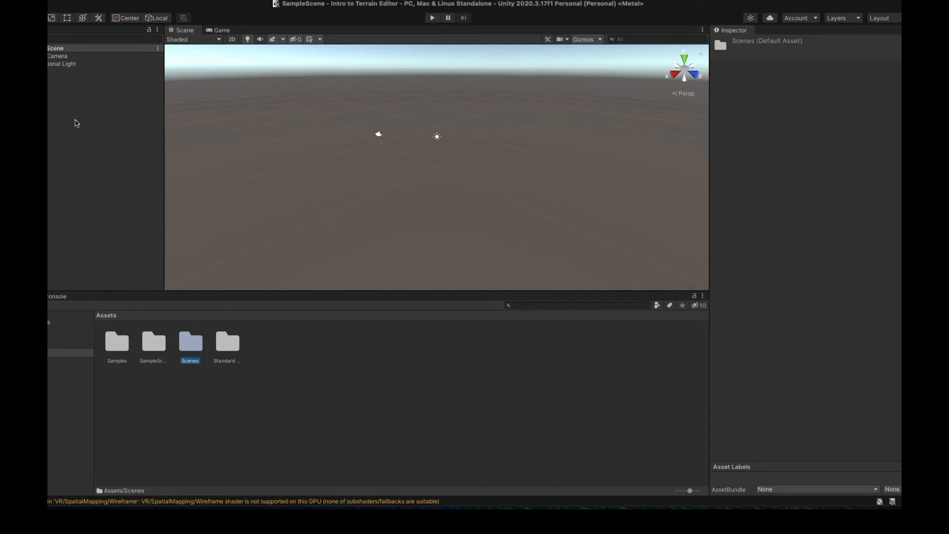
# Step: Add a Terrain 3D object to the scene with its default name
pyautogui.rightClick(76, 122)
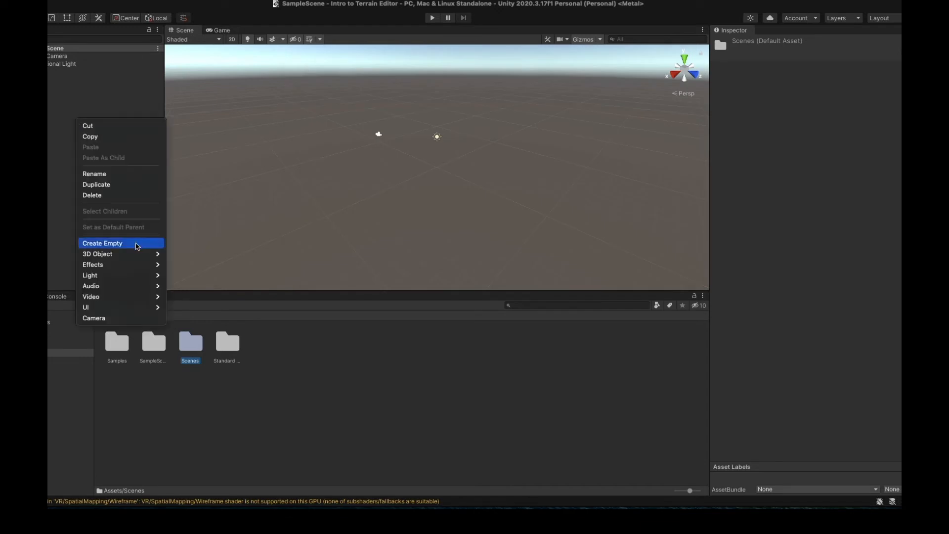
pyautogui.moveTo(140, 256)
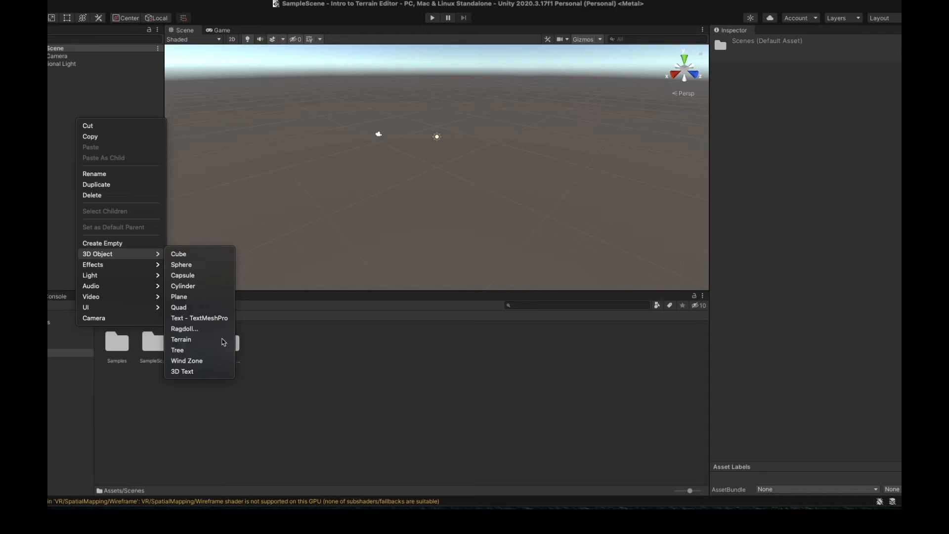
pyautogui.click(224, 342)
pyautogui.scroll(-5, 374, 252)
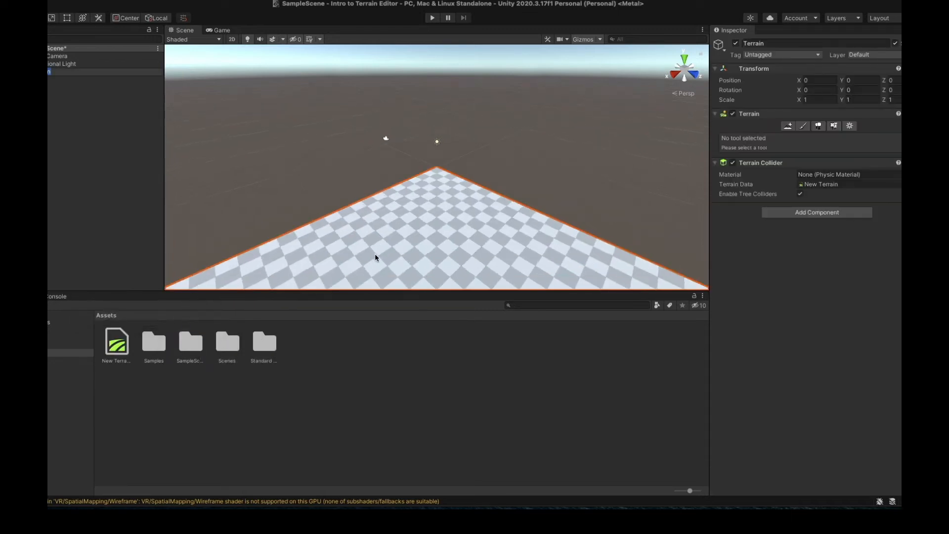
pyautogui.scroll(-5, 376, 258)
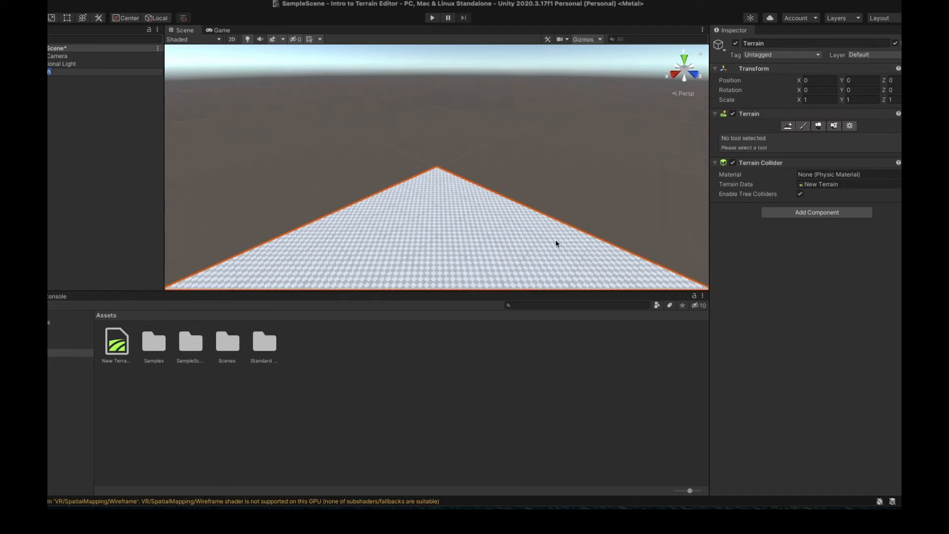
pyautogui.moveTo(557, 242); pyautogui.dragTo(153, 242, button='right')
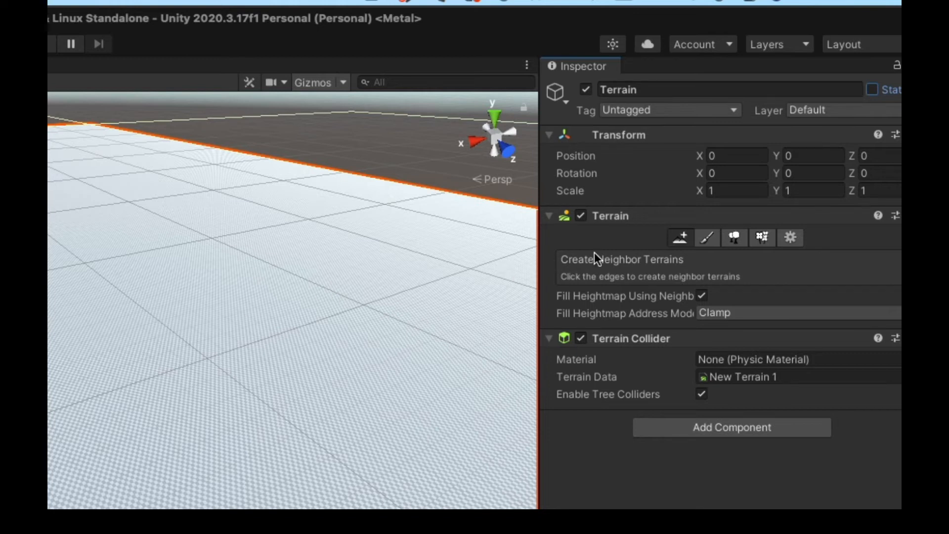
# Step: Using the Paint Texture tool, add the existing dirt layer as the terrain's base texture
pyautogui.click(708, 240)
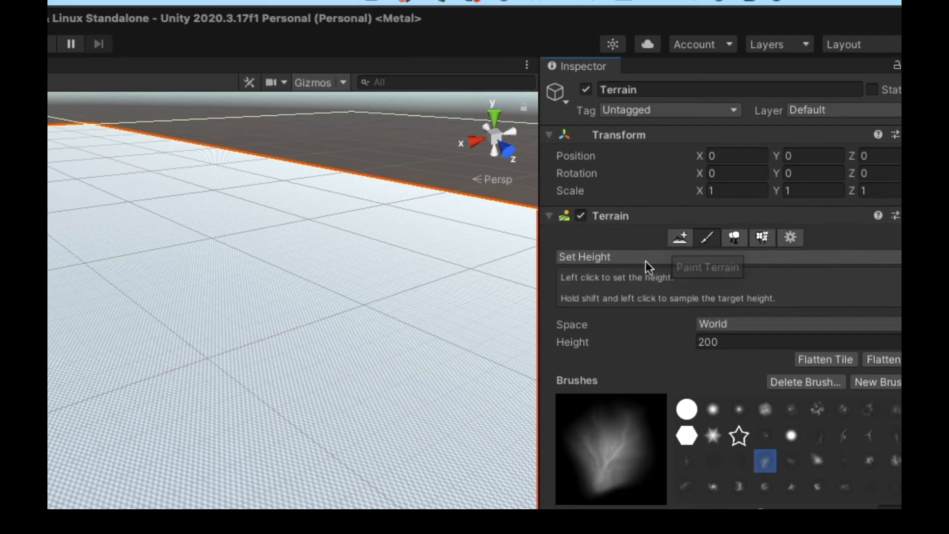
pyautogui.click(646, 261)
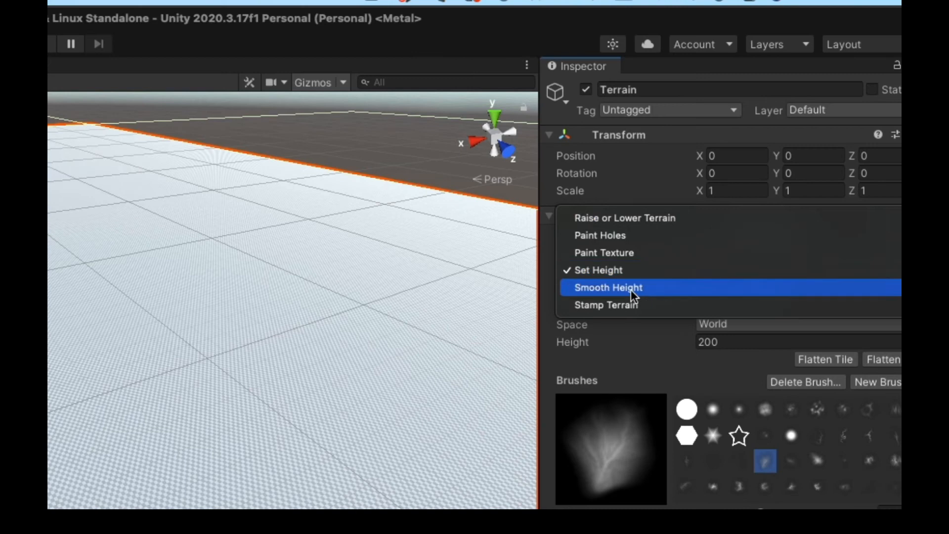
pyautogui.click(617, 254)
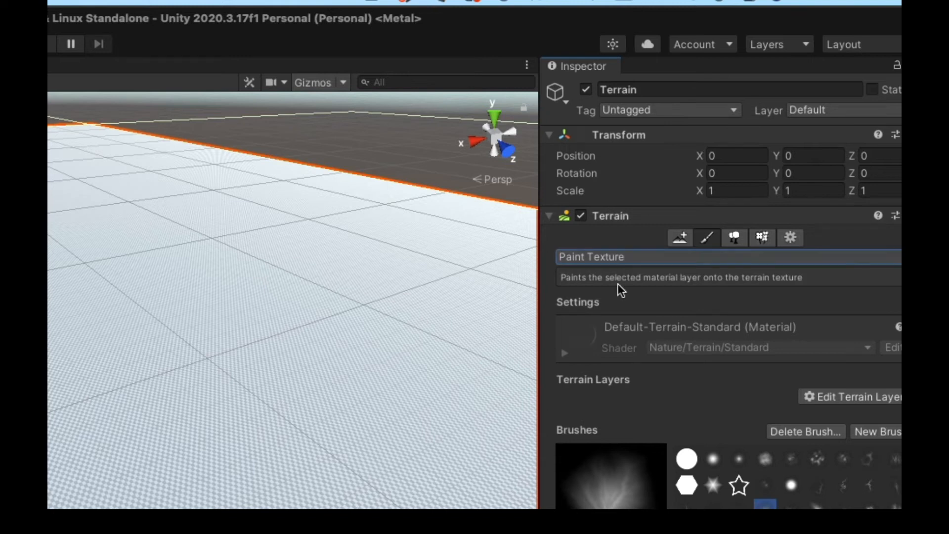
pyautogui.click(846, 399)
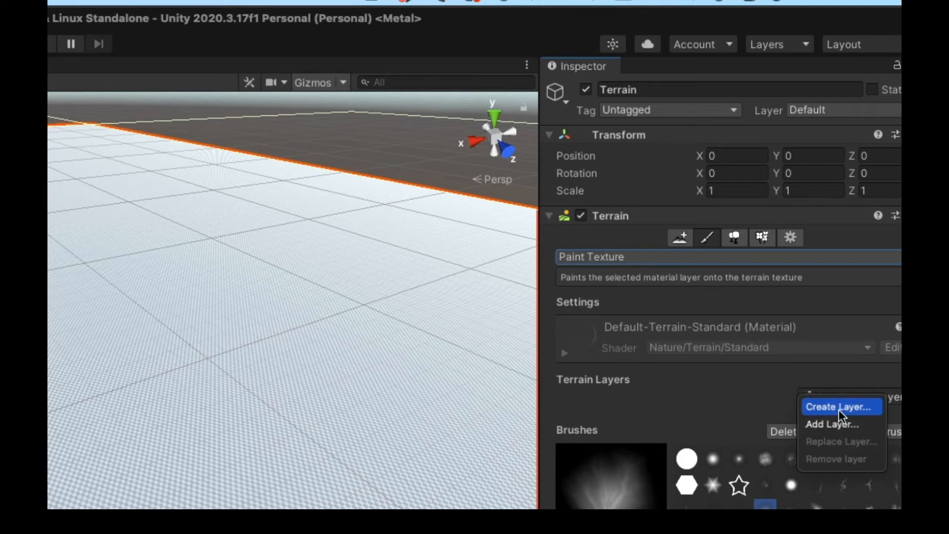
pyautogui.click(838, 426)
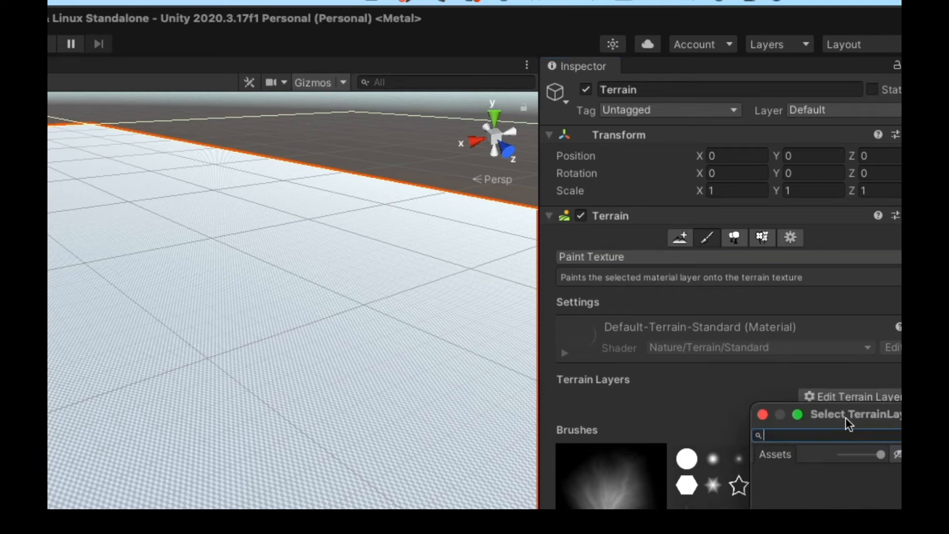
pyautogui.moveTo(846, 417); pyautogui.dragTo(311, 107)
pyautogui.moveTo(394, 203)
pyautogui.mouseDown()
pyautogui.moveTo(391, 349)
pyautogui.moveTo(379, 194)
pyautogui.moveTo(378, 222)
pyautogui.mouseUp()
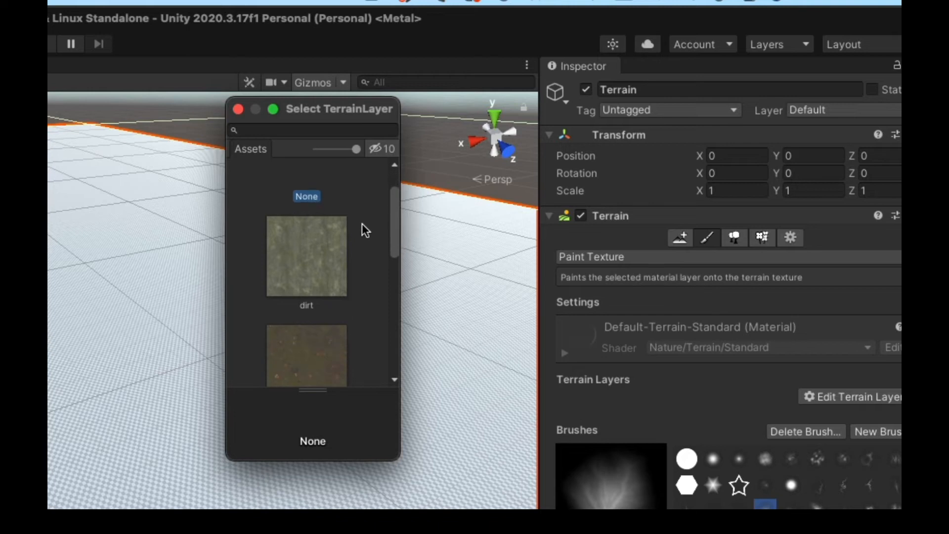
pyautogui.doubleClick(308, 244)
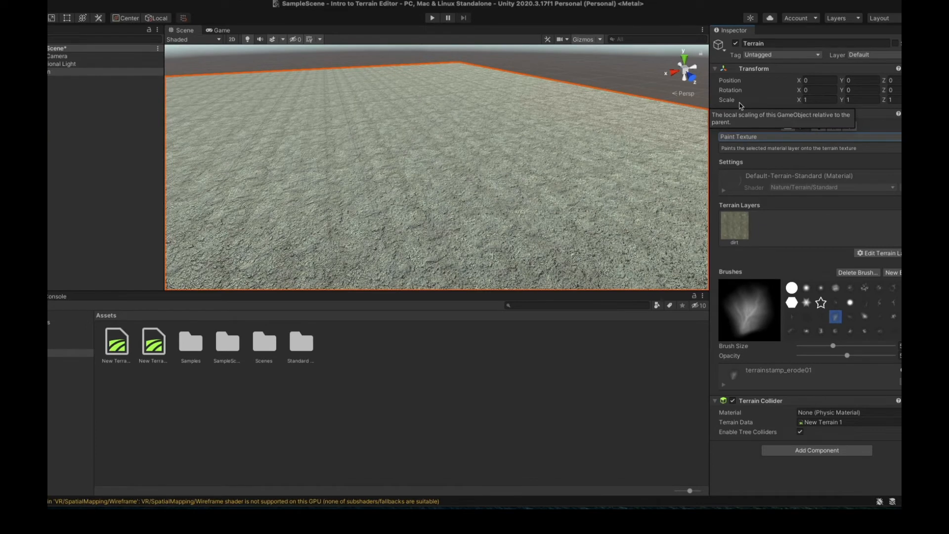
# Step: Switch to the Raise or Lower Terrain tool, try several stamp brushes over the terrain, and settle on terrainstamp_ridge05
pyautogui.scroll(-4, 601, 175)
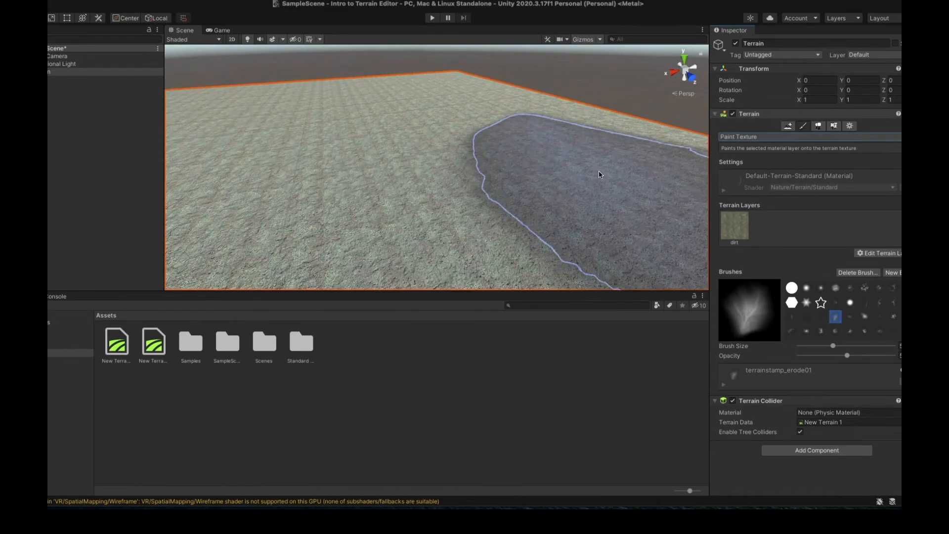
pyautogui.scroll(-2, 594, 174)
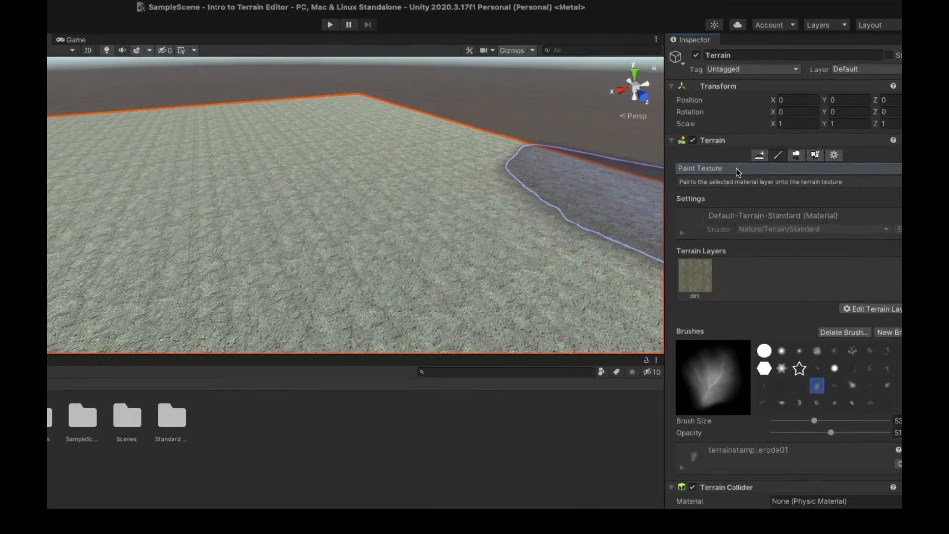
pyautogui.click(766, 137)
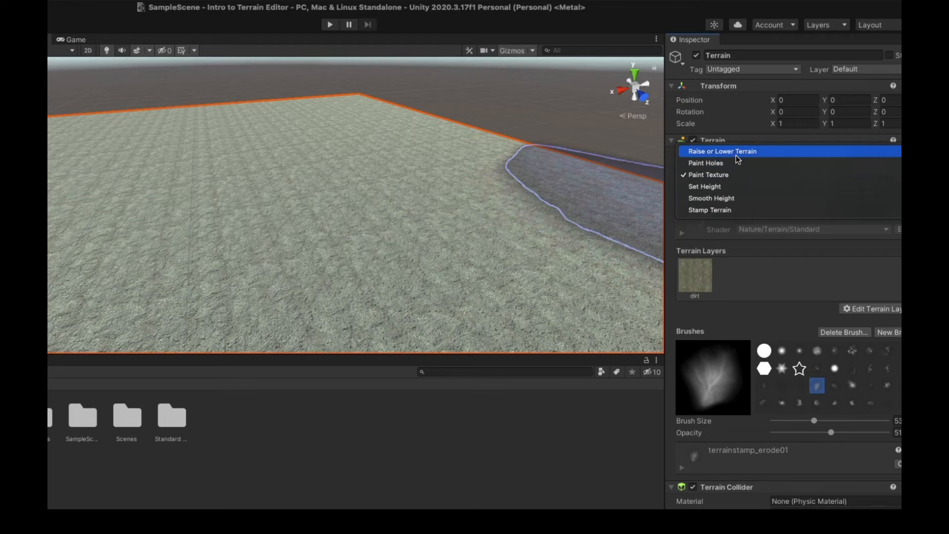
pyautogui.click(737, 152)
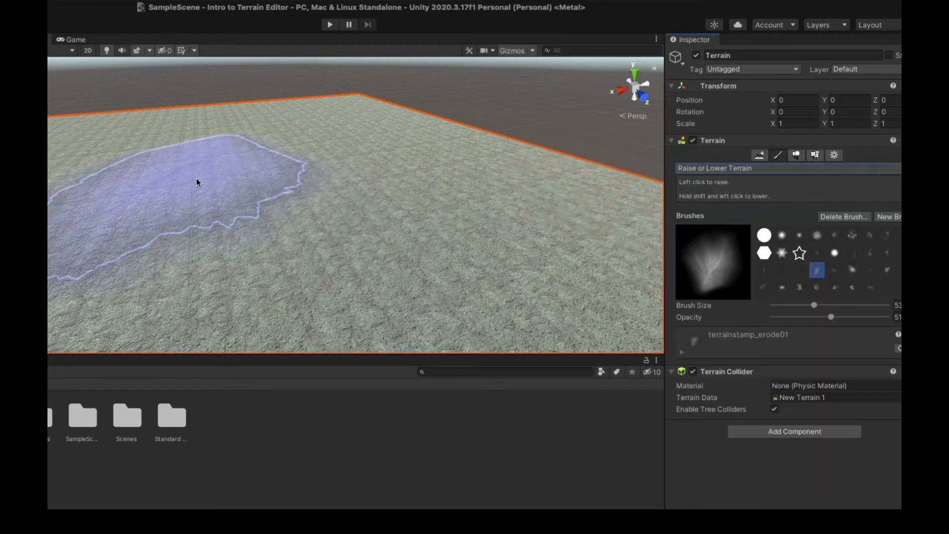
pyautogui.scroll(-2, 841, 257)
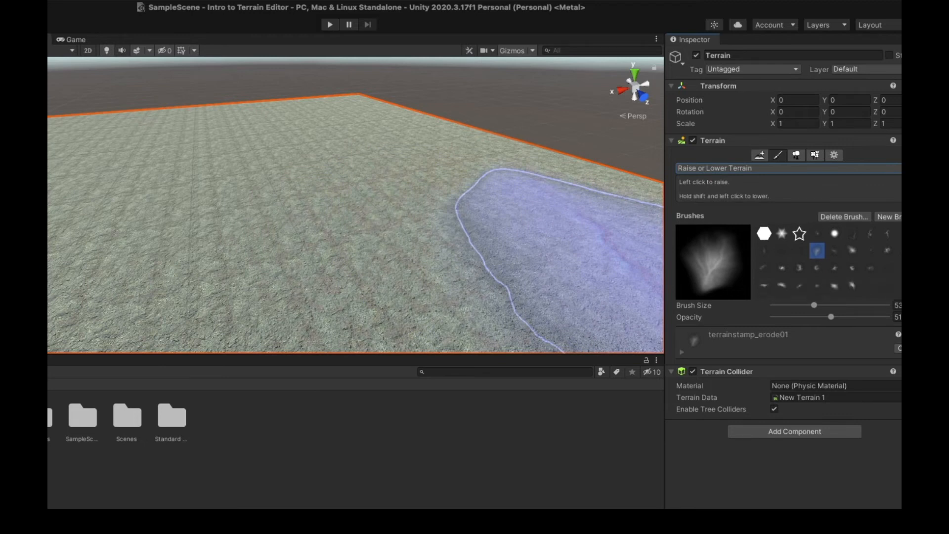
pyautogui.click(852, 265)
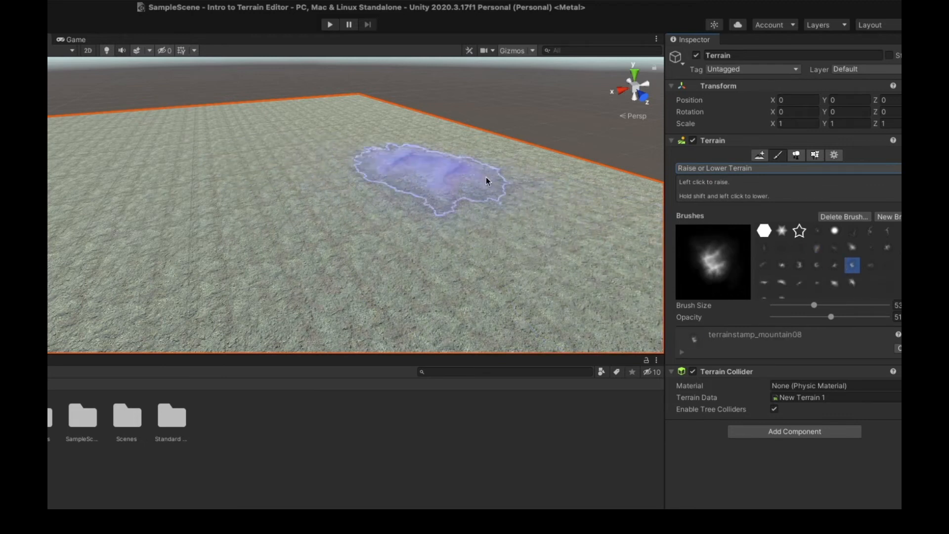
pyautogui.click(799, 266)
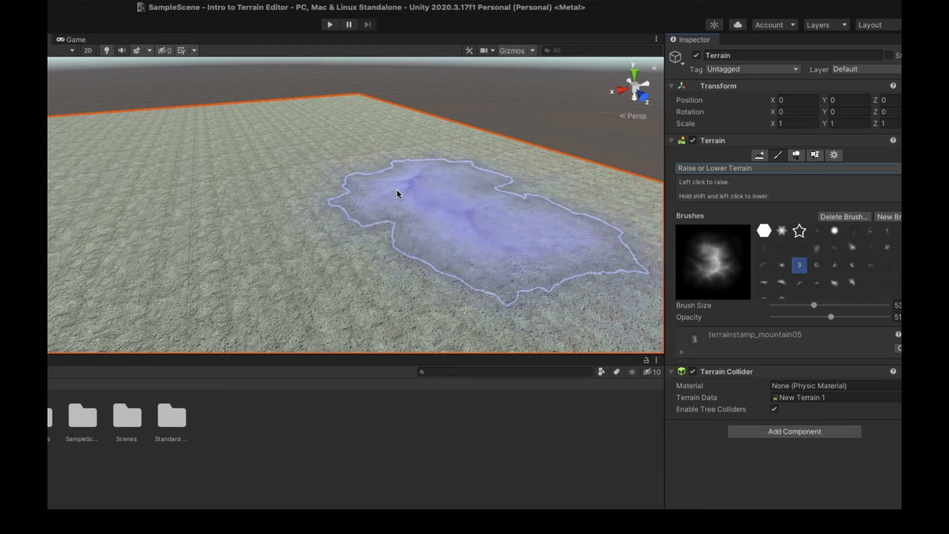
pyautogui.click(781, 282)
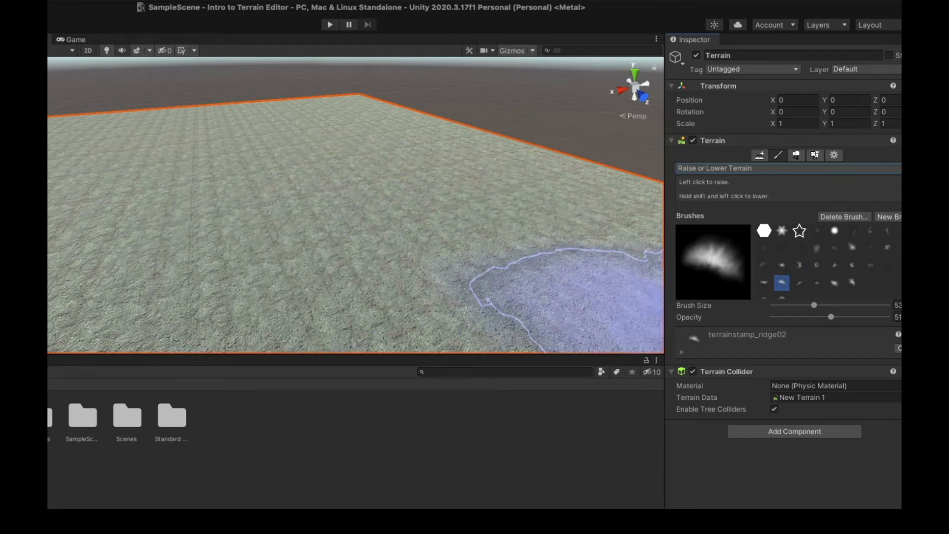
pyautogui.click(835, 283)
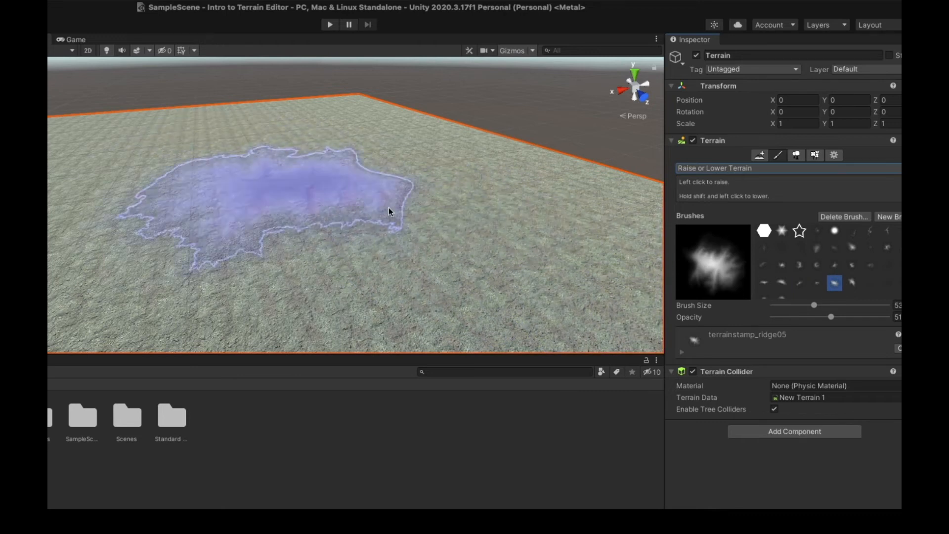
# Step: Make the ridge brush slightly larger, keeping its outline well within the terrain
pyautogui.click(816, 306)
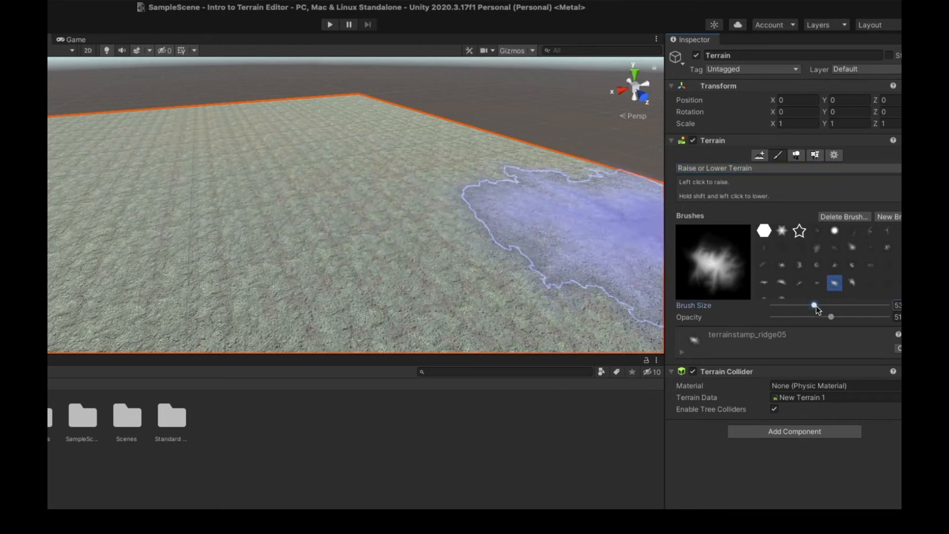
pyautogui.moveTo(817, 306); pyautogui.dragTo(833, 306)
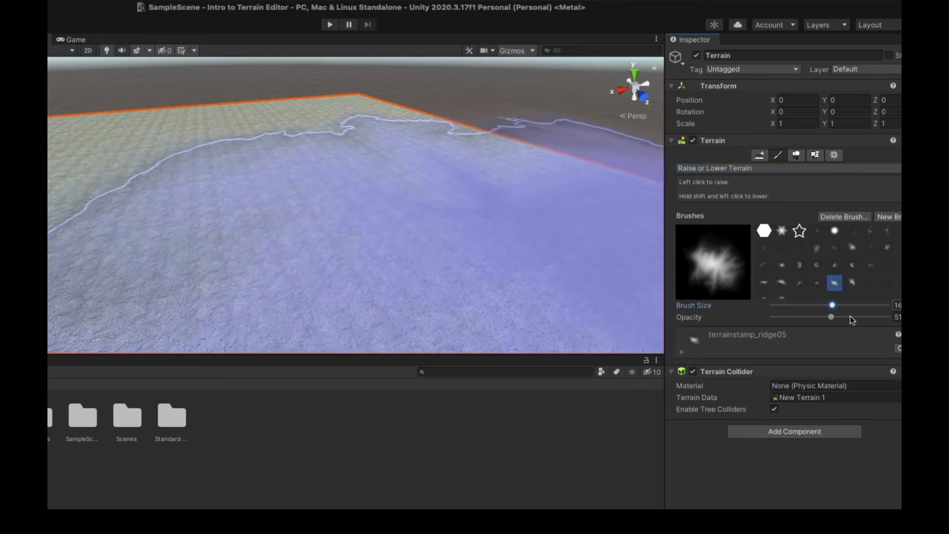
pyautogui.moveTo(836, 306); pyautogui.dragTo(819, 305)
pyautogui.scroll(-3, 370, 266)
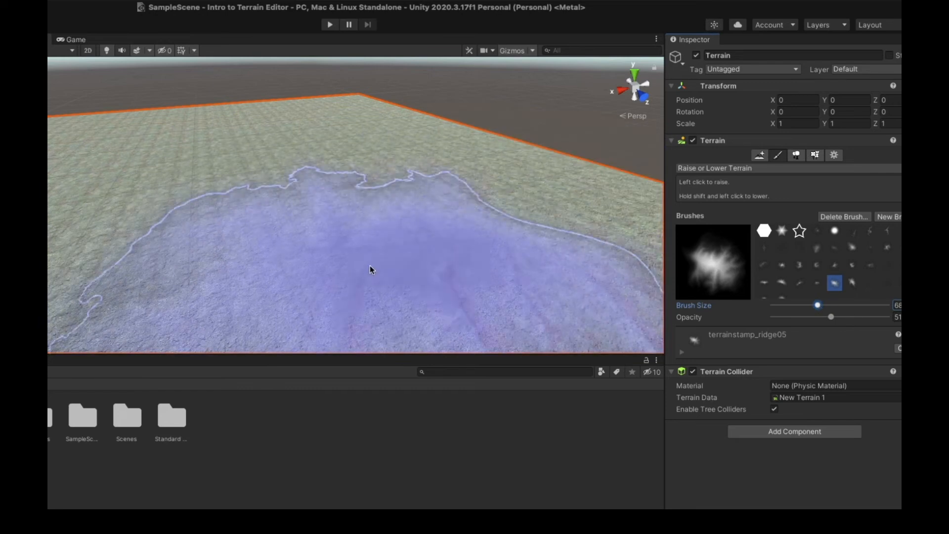
pyautogui.scroll(-2, 374, 267)
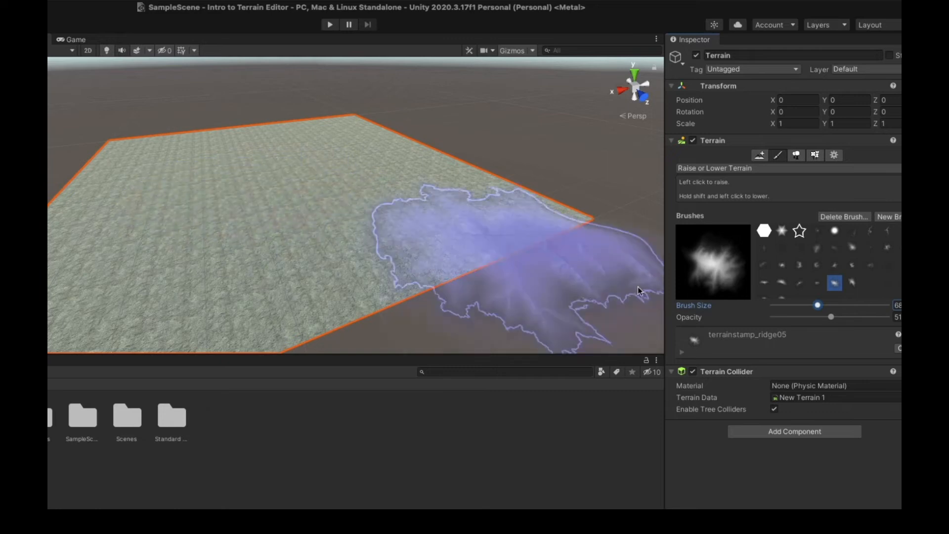
# Step: Raise a gentle hill in the middle of the terrain at low opacity, and set the brush opacity to about 42
pyautogui.moveTo(832, 317); pyautogui.dragTo(776, 317)
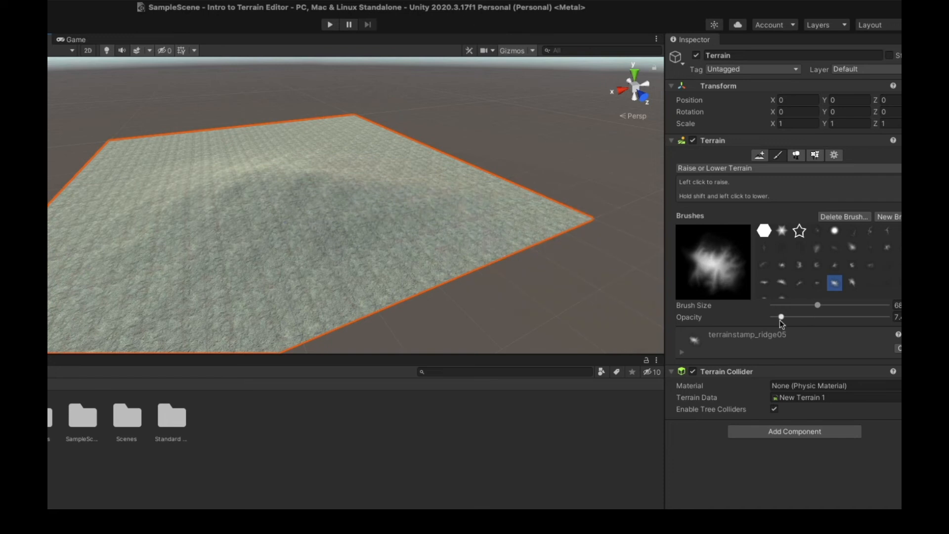
pyautogui.moveTo(780, 321); pyautogui.dragTo(822, 322)
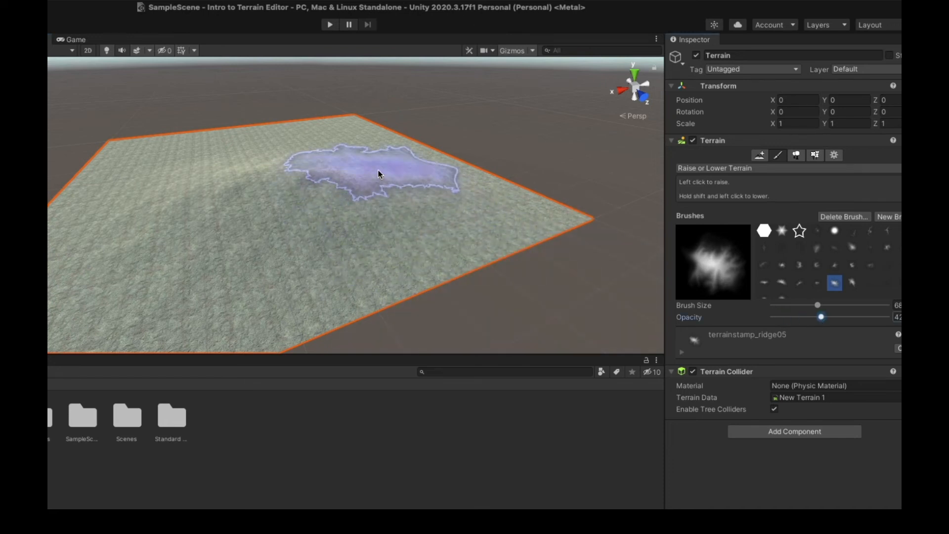
# Step: Build the hill into a rugged mountain with terrainstamp_ridge05, refine it at about 3 opacity, and switch to terrainstamp_ridge06
pyautogui.moveTo(377, 170)
pyautogui.mouseDown()
pyautogui.moveTo(268, 165)
pyautogui.moveTo(288, 172)
pyautogui.moveTo(390, 143)
pyautogui.moveTo(181, 163)
pyautogui.moveTo(189, 176)
pyautogui.moveTo(287, 189)
pyautogui.moveTo(312, 188)
pyautogui.moveTo(303, 165)
pyautogui.moveTo(299, 184)
pyautogui.moveTo(359, 178)
pyautogui.moveTo(243, 152)
pyautogui.moveTo(320, 157)
pyautogui.moveTo(333, 199)
pyautogui.moveTo(205, 225)
pyautogui.moveTo(187, 181)
pyautogui.moveTo(208, 149)
pyautogui.moveTo(343, 149)
pyautogui.moveTo(347, 195)
pyautogui.moveTo(269, 219)
pyautogui.moveTo(198, 161)
pyautogui.moveTo(237, 150)
pyautogui.moveTo(361, 159)
pyautogui.moveTo(339, 147)
pyautogui.mouseUp()
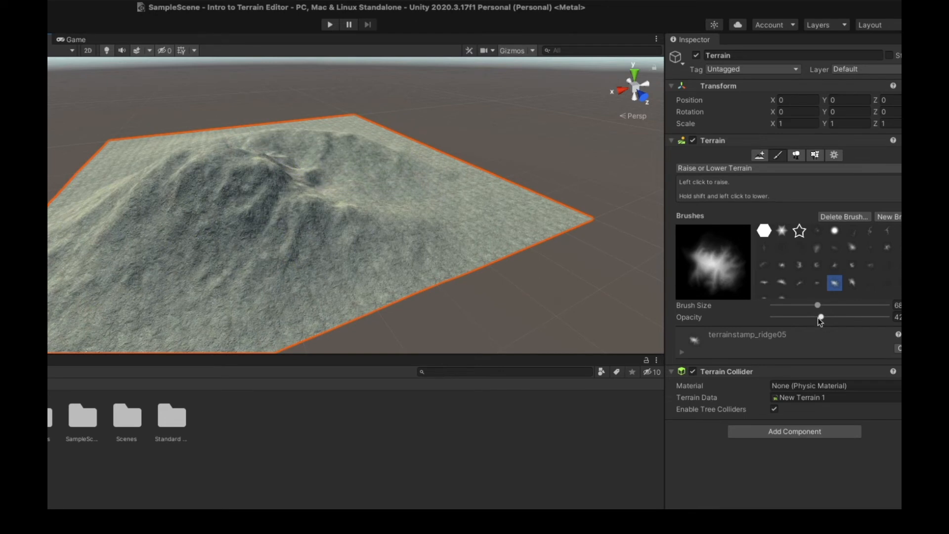
pyautogui.moveTo(820, 319); pyautogui.dragTo(777, 317)
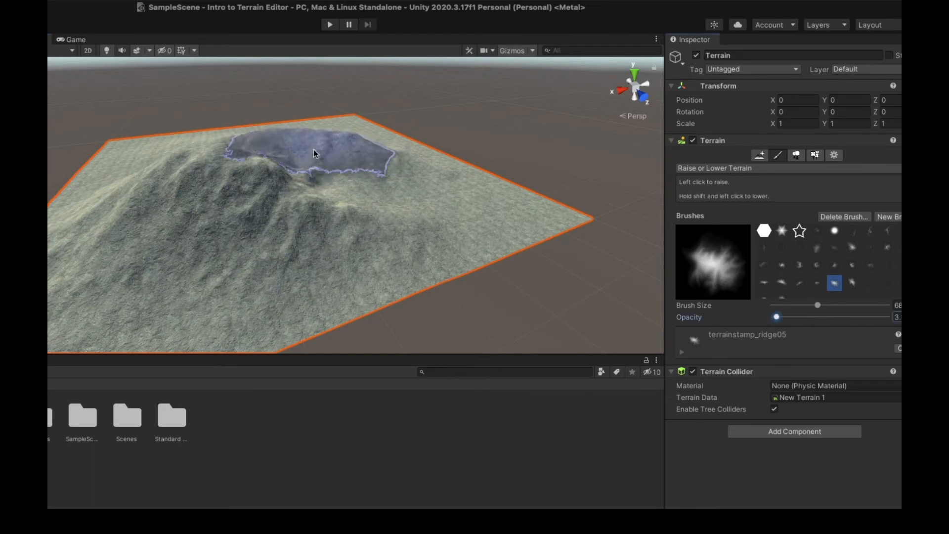
pyautogui.moveTo(314, 149)
pyautogui.mouseDown()
pyautogui.moveTo(302, 182)
pyautogui.moveTo(262, 179)
pyautogui.moveTo(328, 151)
pyautogui.moveTo(236, 165)
pyautogui.moveTo(336, 185)
pyautogui.moveTo(307, 159)
pyautogui.moveTo(198, 164)
pyautogui.moveTo(280, 191)
pyautogui.moveTo(403, 181)
pyautogui.moveTo(381, 170)
pyautogui.moveTo(266, 182)
pyautogui.moveTo(272, 188)
pyautogui.moveTo(293, 170)
pyautogui.moveTo(414, 221)
pyautogui.moveTo(358, 189)
pyautogui.moveTo(327, 204)
pyautogui.moveTo(333, 194)
pyautogui.moveTo(378, 209)
pyautogui.moveTo(280, 227)
pyautogui.moveTo(227, 203)
pyautogui.moveTo(237, 206)
pyautogui.mouseUp()
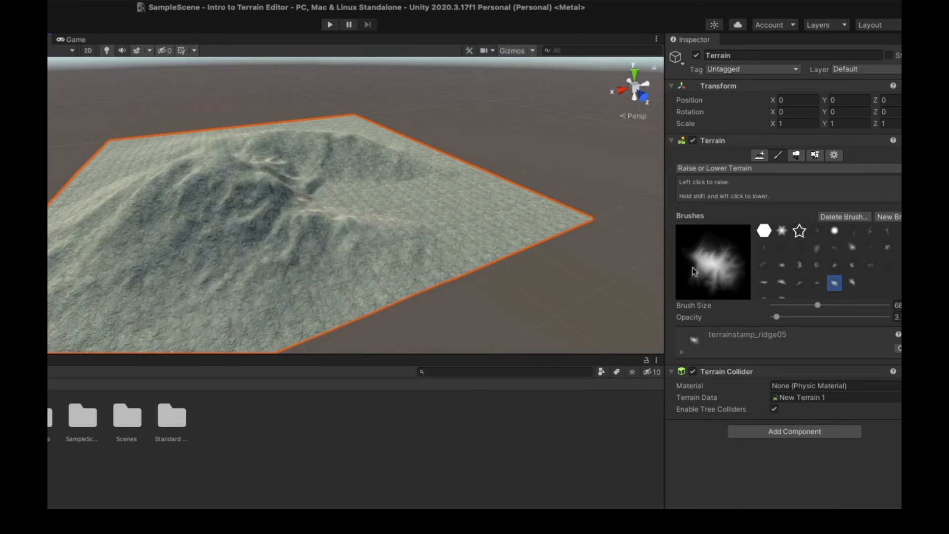
pyautogui.click(852, 283)
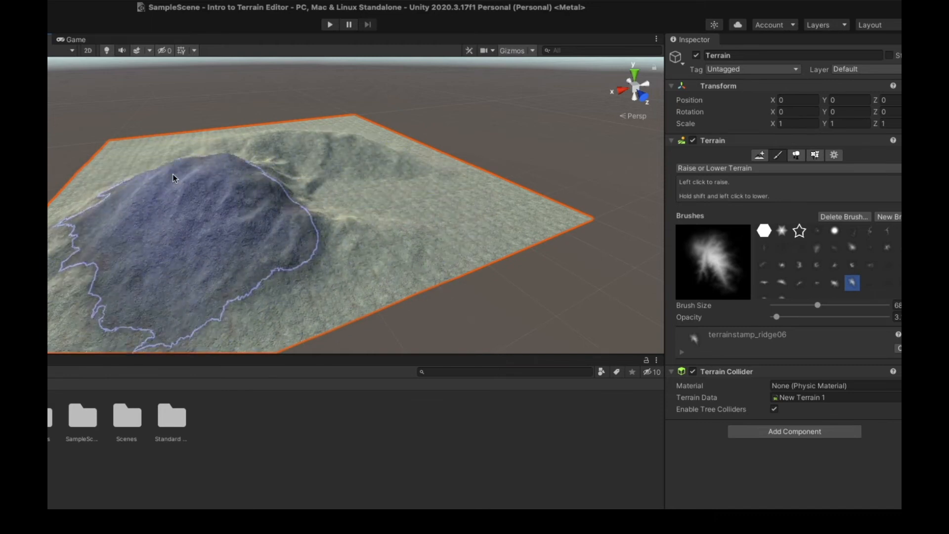
pyautogui.scroll(2, 427, 155)
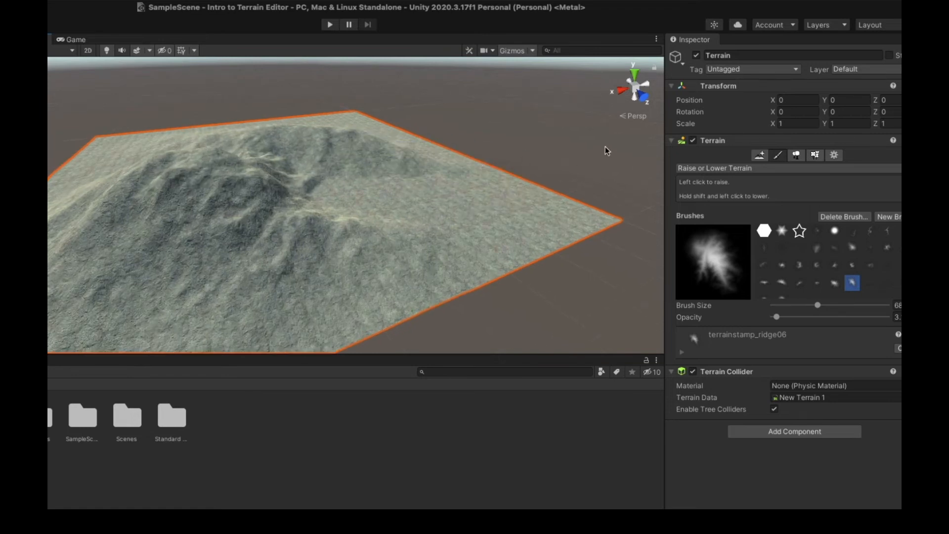
# Step: Flatten the terrain tile at height 200 with the Set Height tool, and set the brush opacity to about 9
pyautogui.click(775, 168)
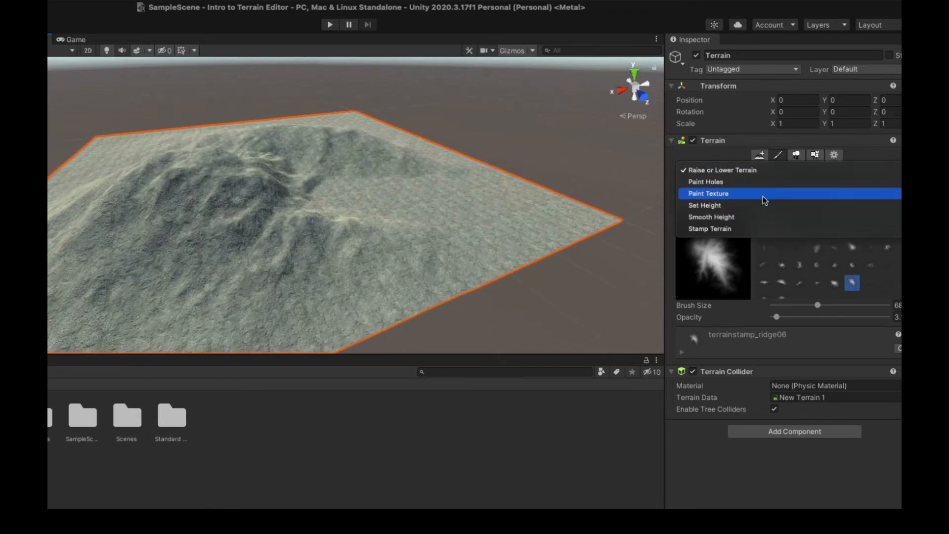
pyautogui.click(745, 208)
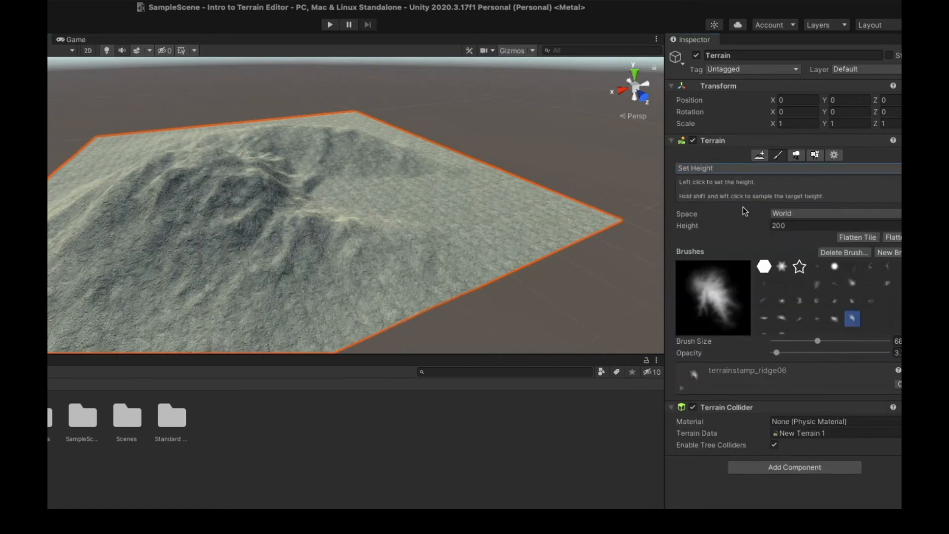
pyautogui.click(860, 239)
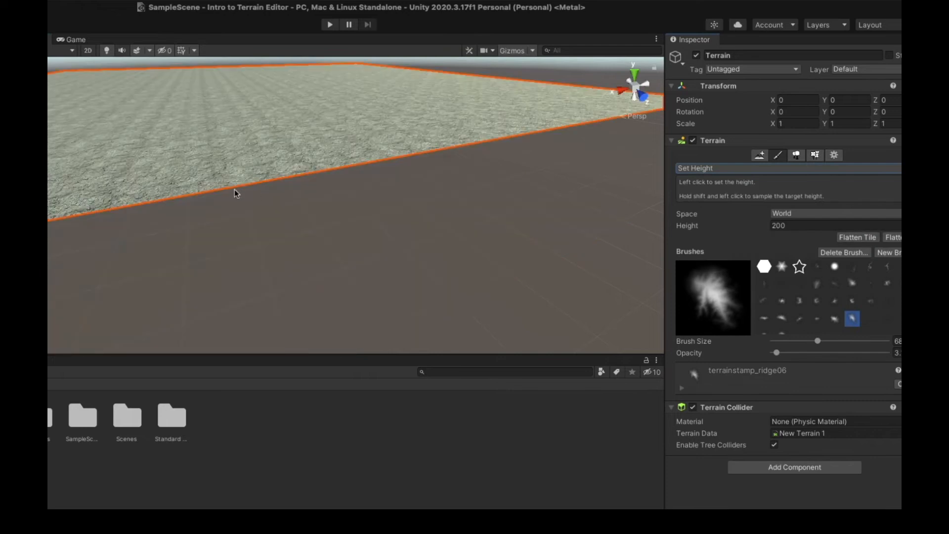
pyautogui.scroll(-5, 233, 178)
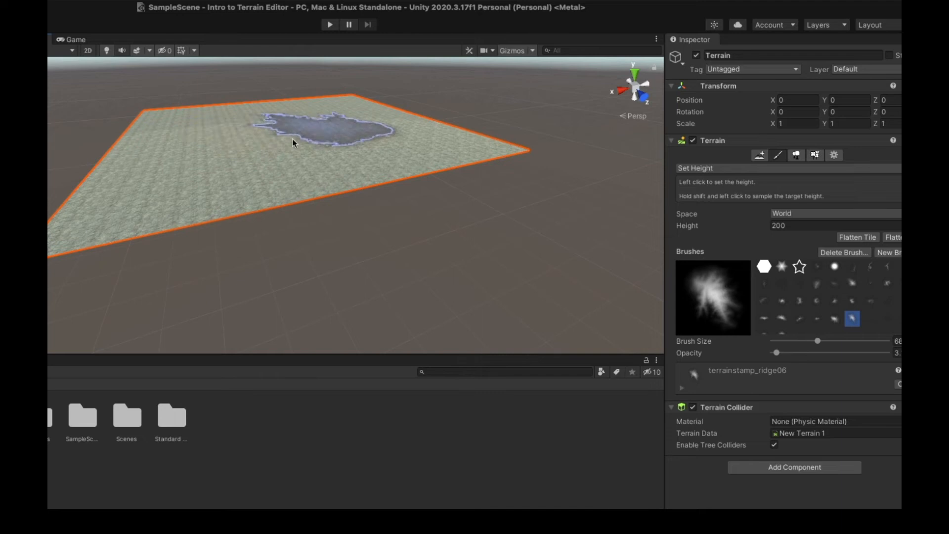
pyautogui.moveTo(777, 352); pyautogui.dragTo(781, 353)
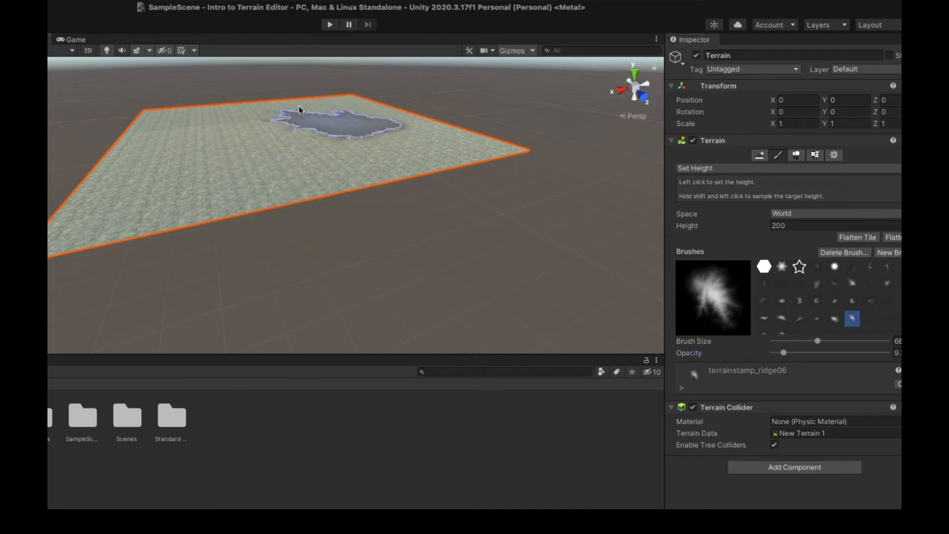
pyautogui.scroll(-3, 308, 124)
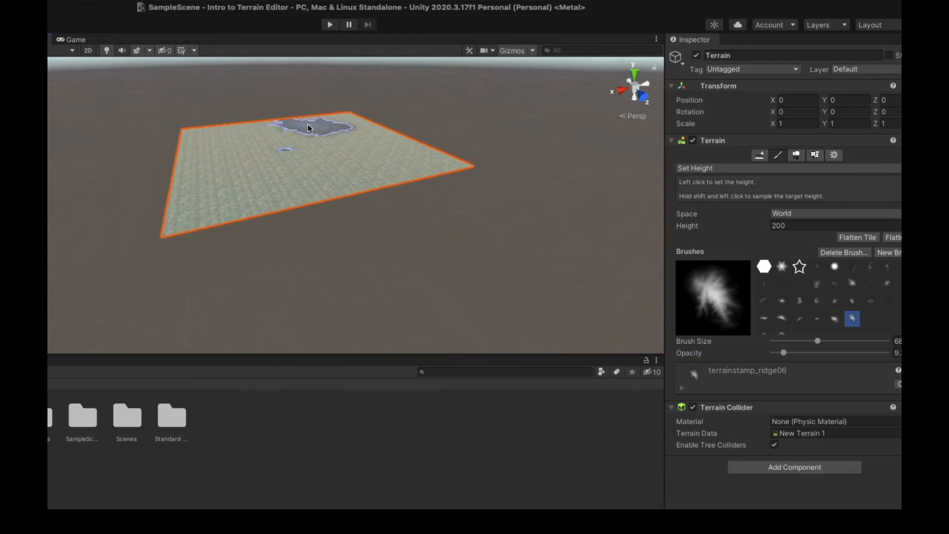
pyautogui.scroll(4, 308, 124)
# Step: Using Raise or Lower Terrain, raise a broad hill across the flat terrain with terrainstamp_ridge06 at about 19 opacity
pyautogui.click(730, 169)
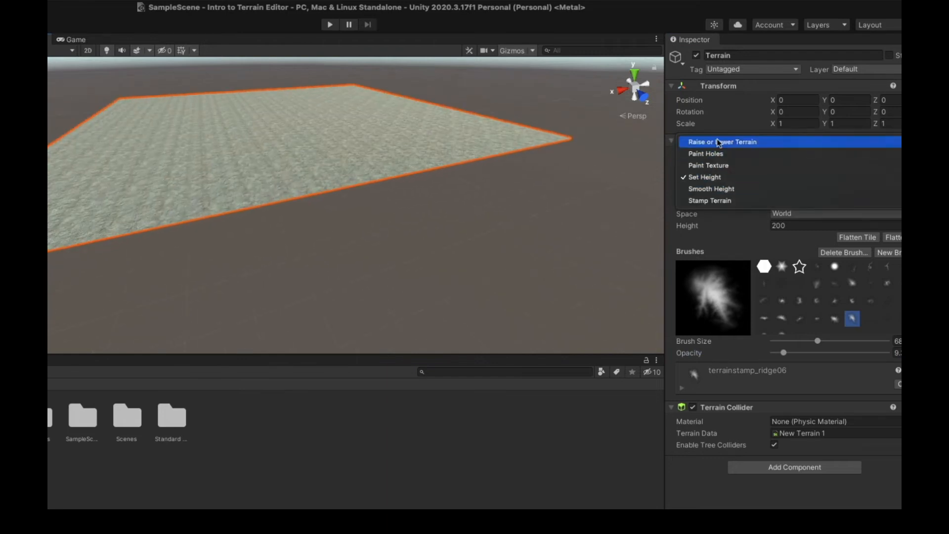
pyautogui.press('Return')
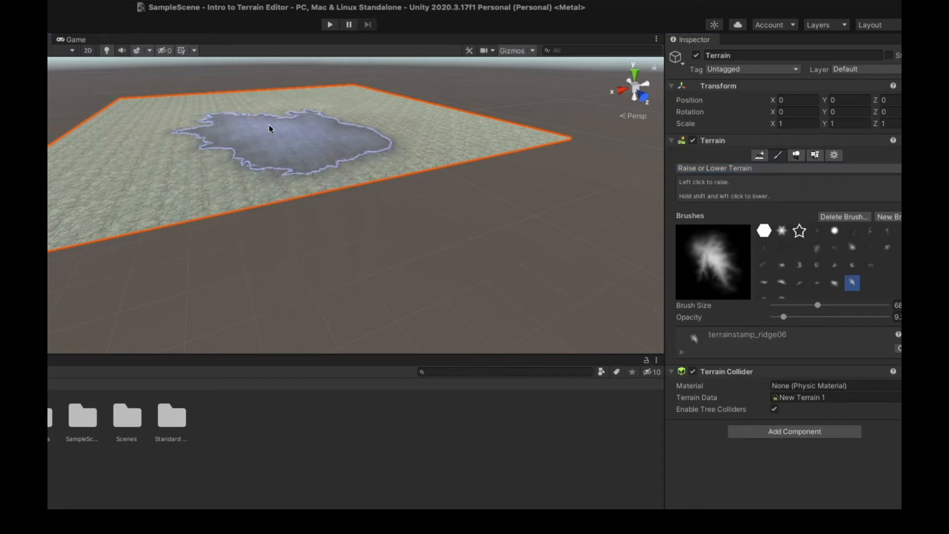
pyautogui.scroll(1, 259, 103)
pyautogui.moveTo(259, 102); pyautogui.dragTo(357, 115)
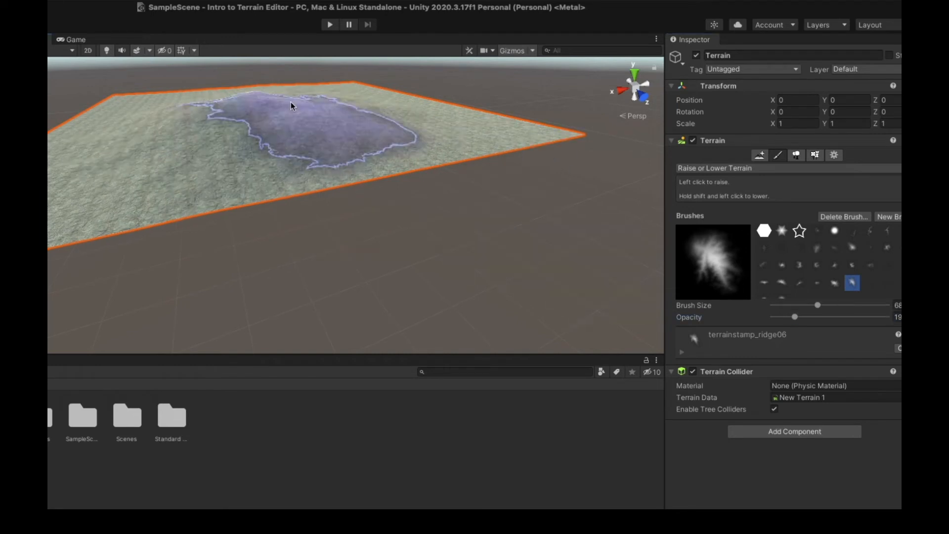
pyautogui.moveTo(291, 102); pyautogui.dragTo(321, 100)
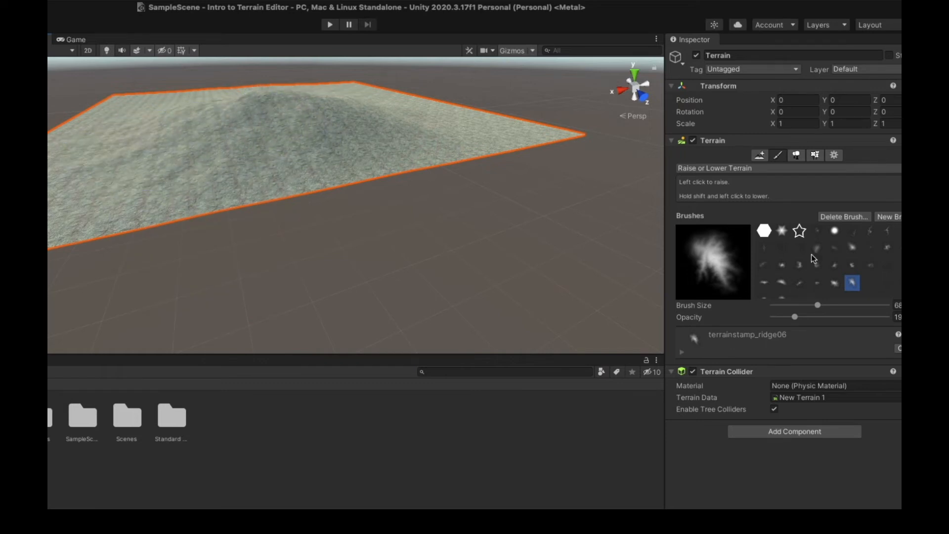
# Step: Try adding small bumps along the hill with a much smaller ridge brush, reduce the opacity to about 6, and undo the strokes
pyautogui.moveTo(817, 308); pyautogui.dragTo(786, 306)
pyautogui.moveTo(174, 115)
pyautogui.mouseDown()
pyautogui.moveTo(197, 127)
pyautogui.moveTo(298, 117)
pyautogui.moveTo(316, 137)
pyautogui.moveTo(351, 145)
pyautogui.moveTo(317, 130)
pyautogui.moveTo(329, 133)
pyautogui.mouseUp()
pyautogui.moveTo(786, 317); pyautogui.dragTo(780, 317)
pyautogui.press('super+z')
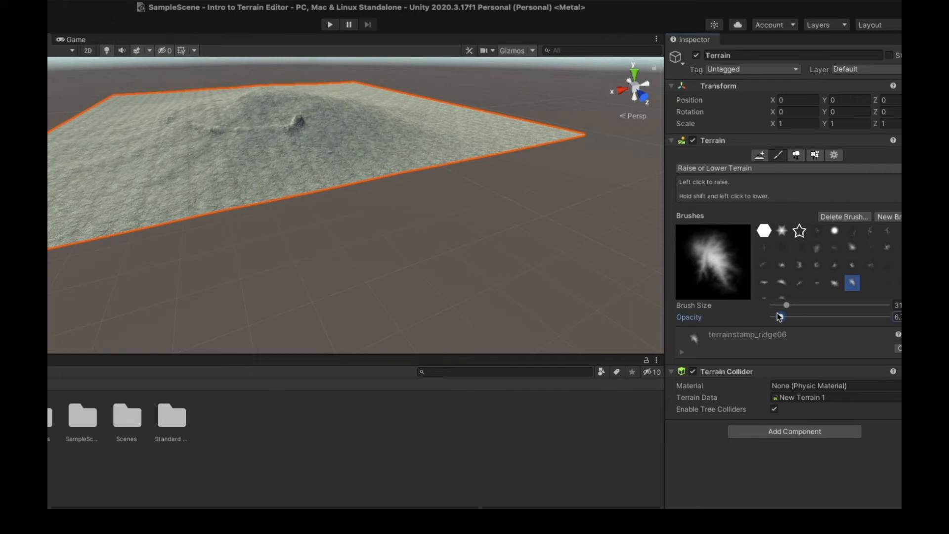
pyautogui.press('super+z')
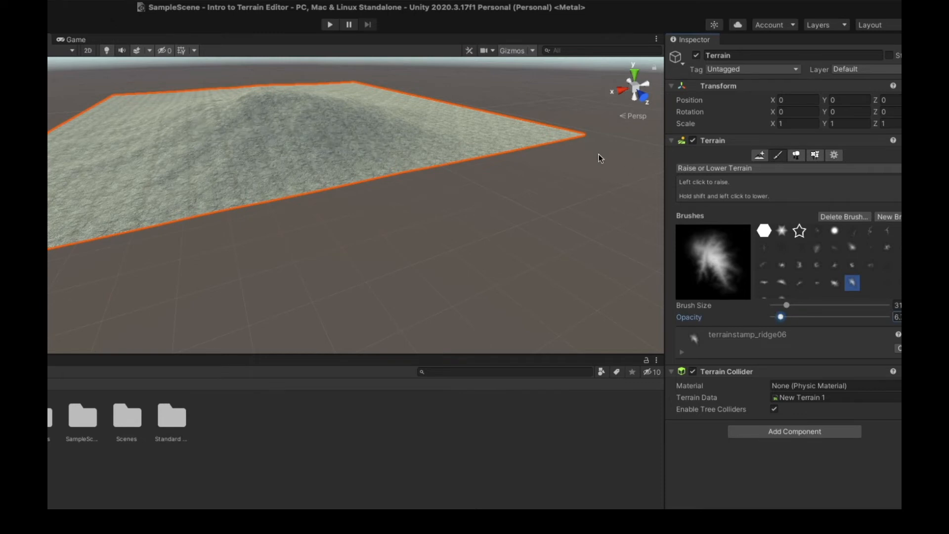
pyautogui.press('super+z')
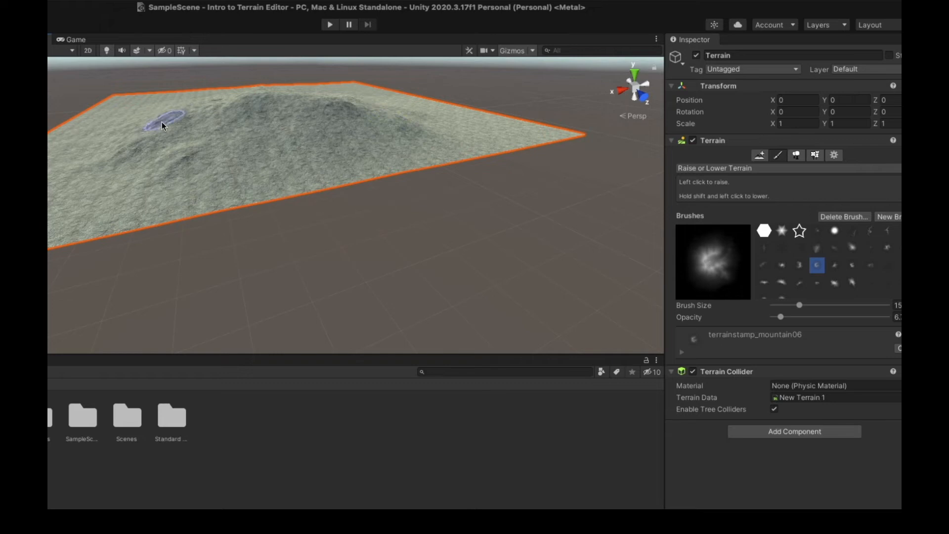
# Step: Raise steep peaks on the hill with terrainstamp_mountain06 at about 33 opacity, and lower the ground between them into a deep hollow
pyautogui.moveTo(782, 317); pyautogui.dragTo(810, 317)
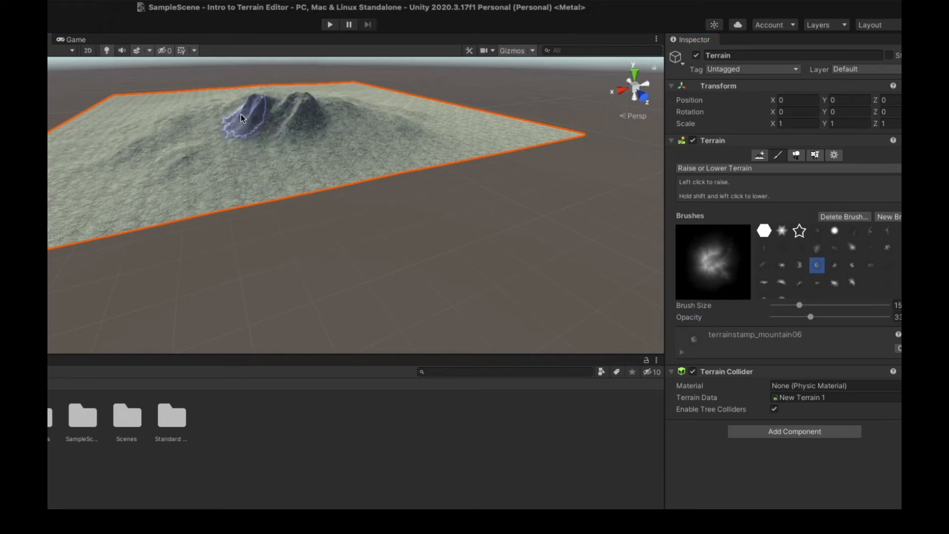
pyautogui.moveTo(241, 114)
pyautogui.mouseDown()
pyautogui.moveTo(213, 127)
pyautogui.moveTo(245, 121)
pyautogui.mouseUp()
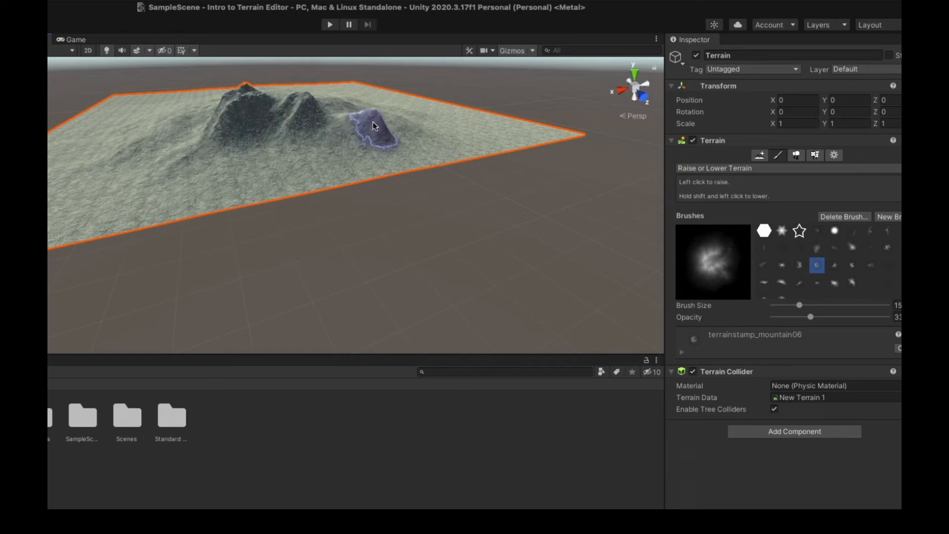
pyautogui.moveTo(287, 110)
pyautogui.keyDown('shift'); pyautogui.mouseDown()
pyautogui.moveTo(298, 120)
pyautogui.moveTo(147, 173)
pyautogui.moveTo(272, 140)
pyautogui.mouseUp(); pyautogui.keyUp('shift')
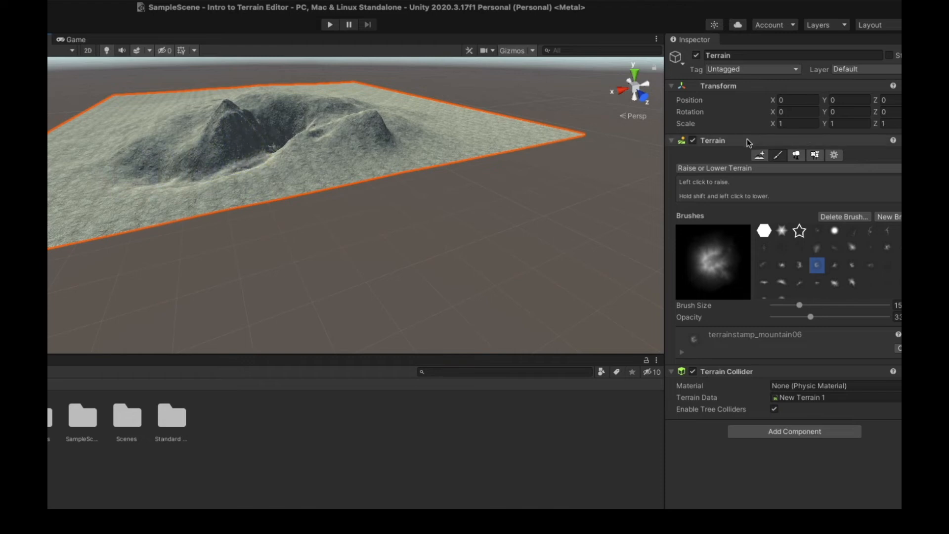
# Step: Smooth the peaks and the slopes around the hollow with the Smooth Height tool, using the terrainstamp_mountain06 brush
pyautogui.click(747, 168)
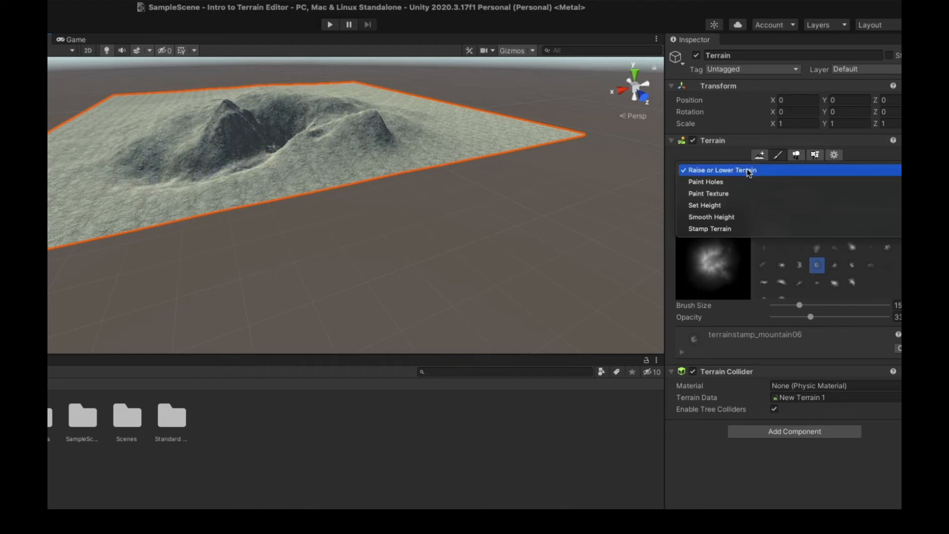
pyautogui.click(719, 216)
pyautogui.moveTo(371, 112); pyautogui.dragTo(379, 121)
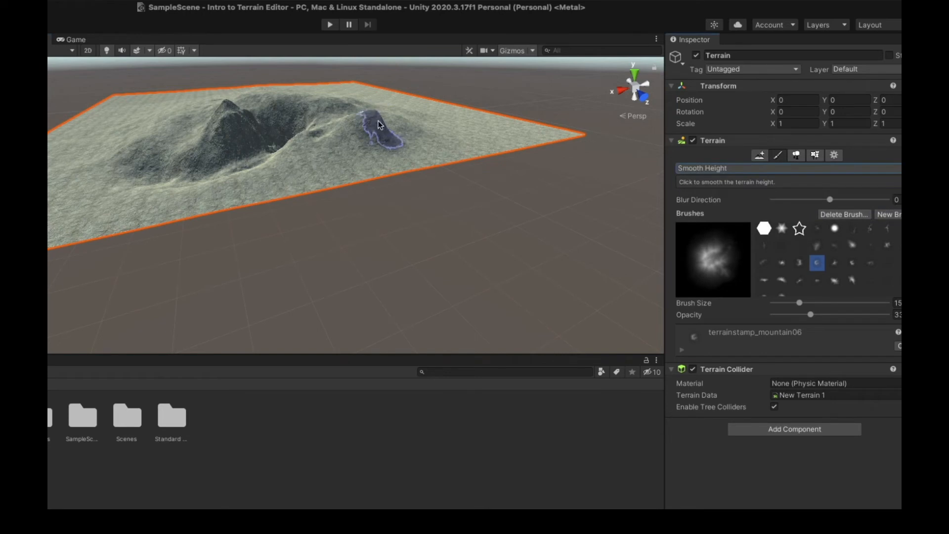
pyautogui.moveTo(242, 108)
pyautogui.mouseDown()
pyautogui.moveTo(327, 122)
pyautogui.moveTo(282, 132)
pyautogui.moveTo(263, 154)
pyautogui.moveTo(319, 150)
pyautogui.moveTo(278, 131)
pyautogui.moveTo(266, 146)
pyautogui.moveTo(187, 153)
pyautogui.moveTo(144, 140)
pyautogui.moveTo(163, 168)
pyautogui.mouseUp()
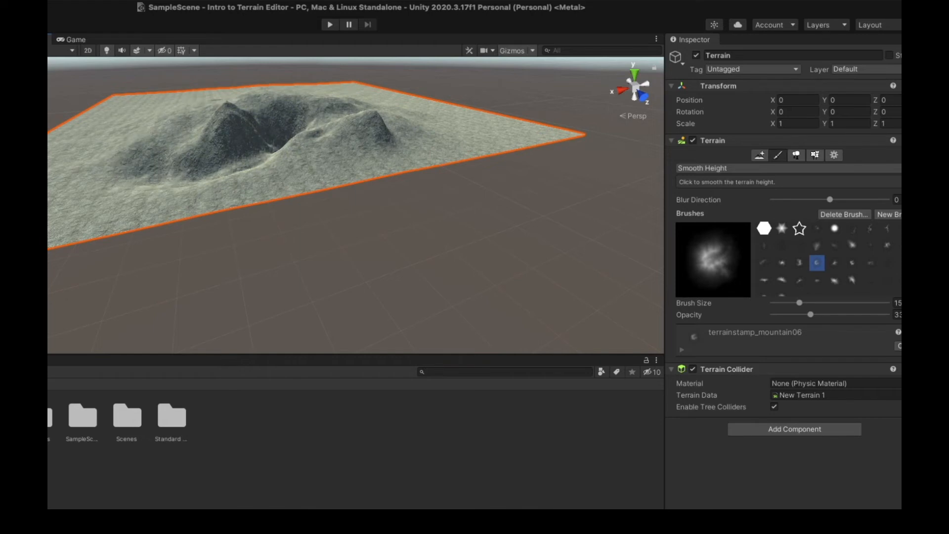
pyautogui.scroll(-5, 376, 104)
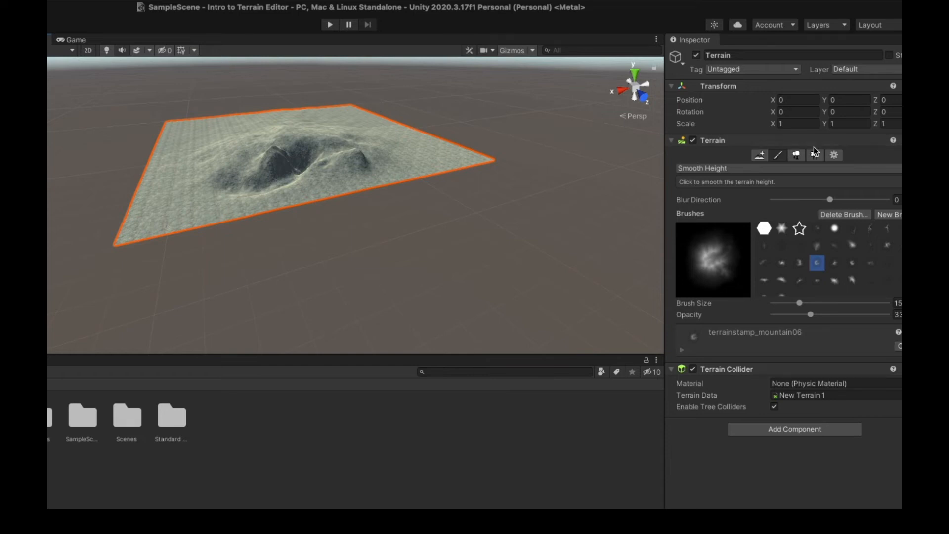
# Step: Clear the sculpted peaks and hollow by flattening the terrain tile at height 200 with the Set Height tool
pyautogui.click(869, 172)
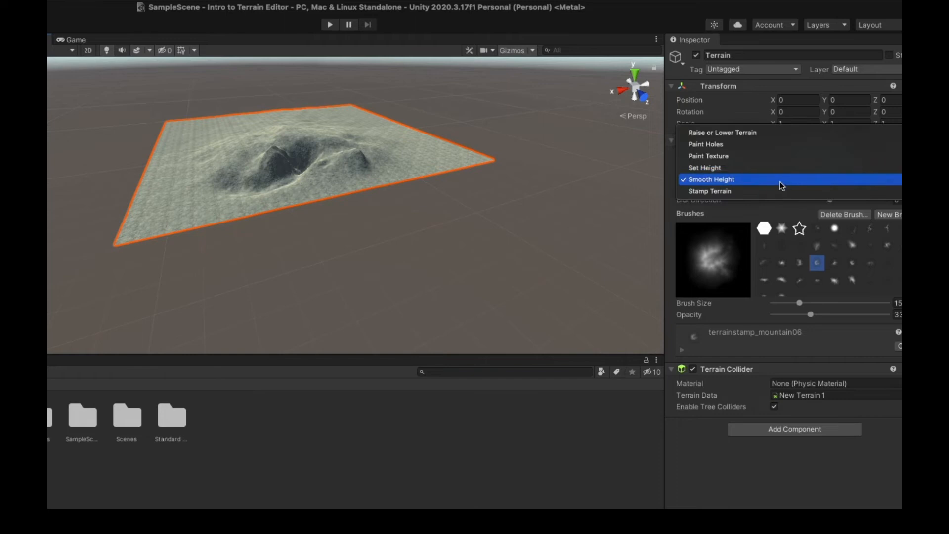
pyautogui.click(752, 167)
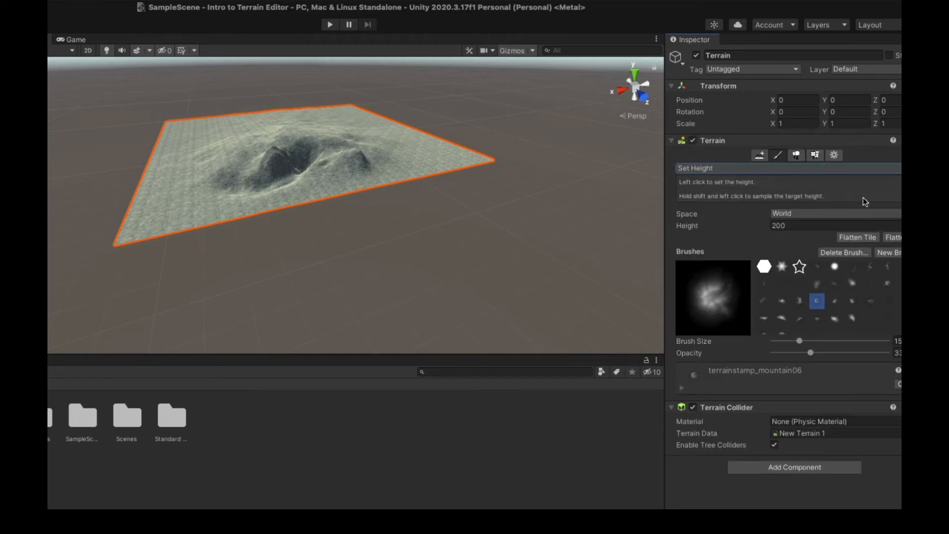
pyautogui.click(855, 237)
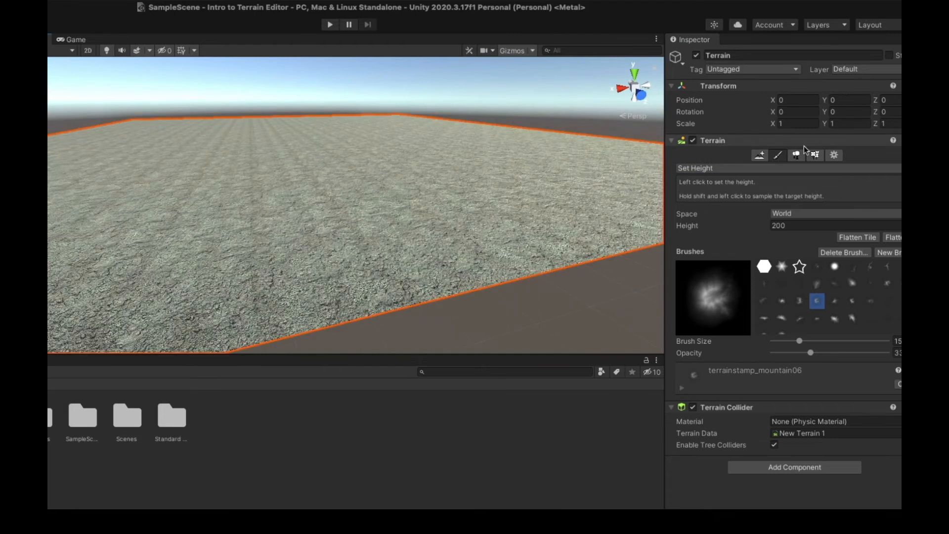
# Step: Activate the Stamp Terrain tool, compare several mountain and ridge stamp brushes, and choose terrainstamp_mountain03
pyautogui.click(764, 155)
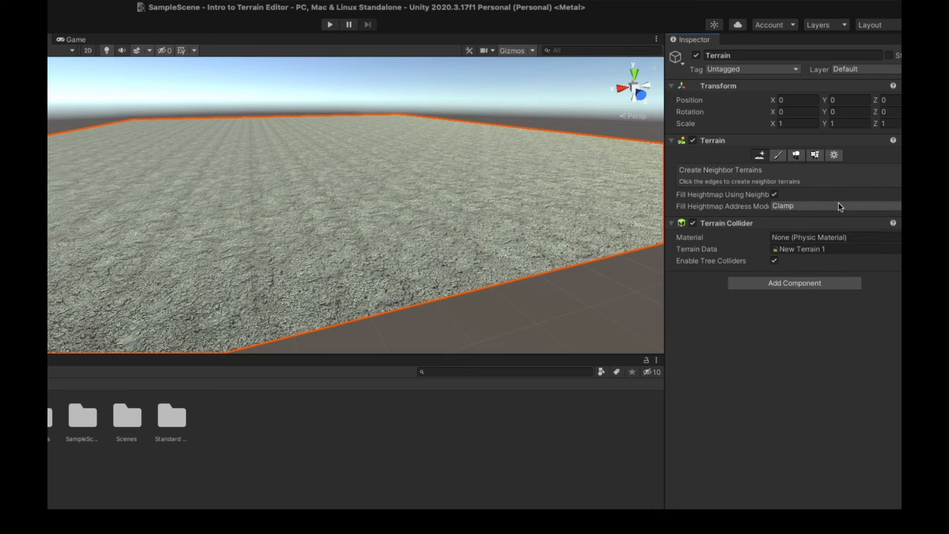
pyautogui.click(780, 157)
pyautogui.click(766, 165)
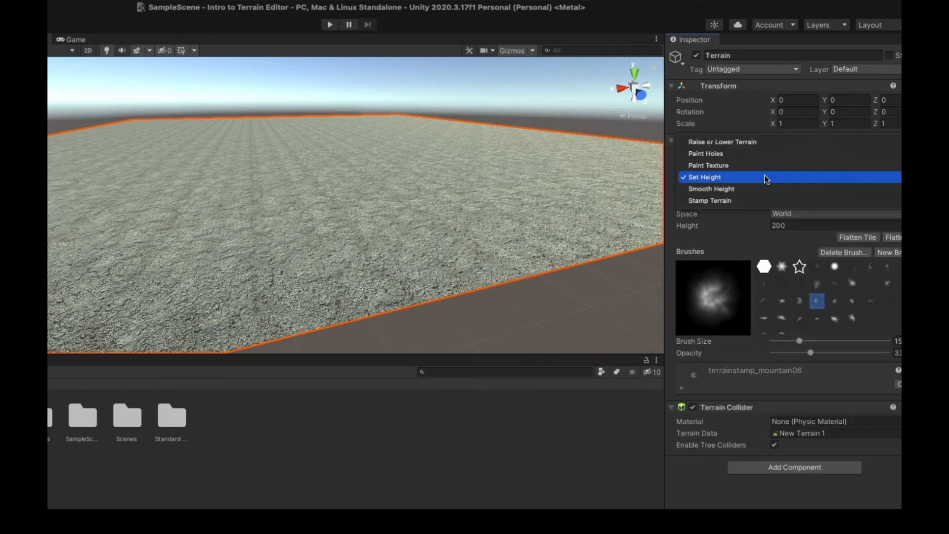
pyautogui.click(746, 205)
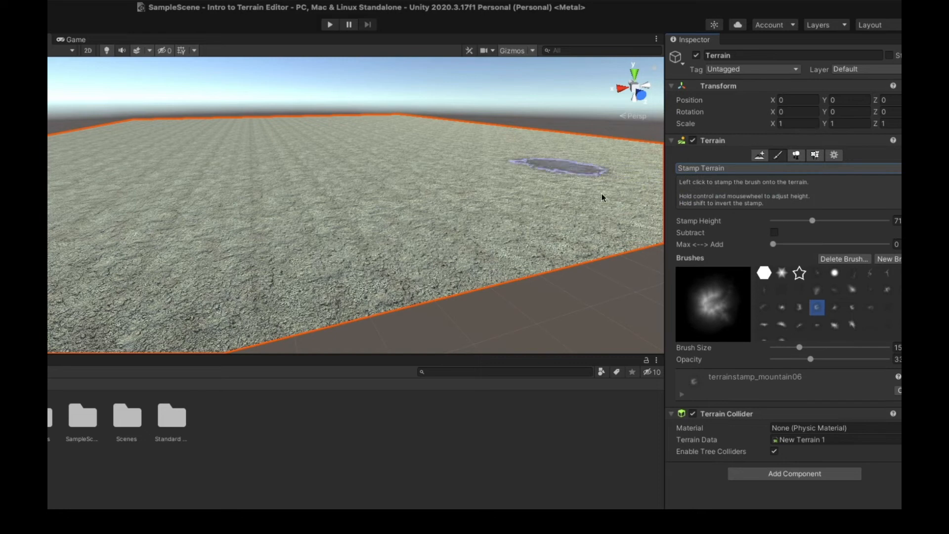
pyautogui.click(781, 308)
pyautogui.scroll(-5, 326, 179)
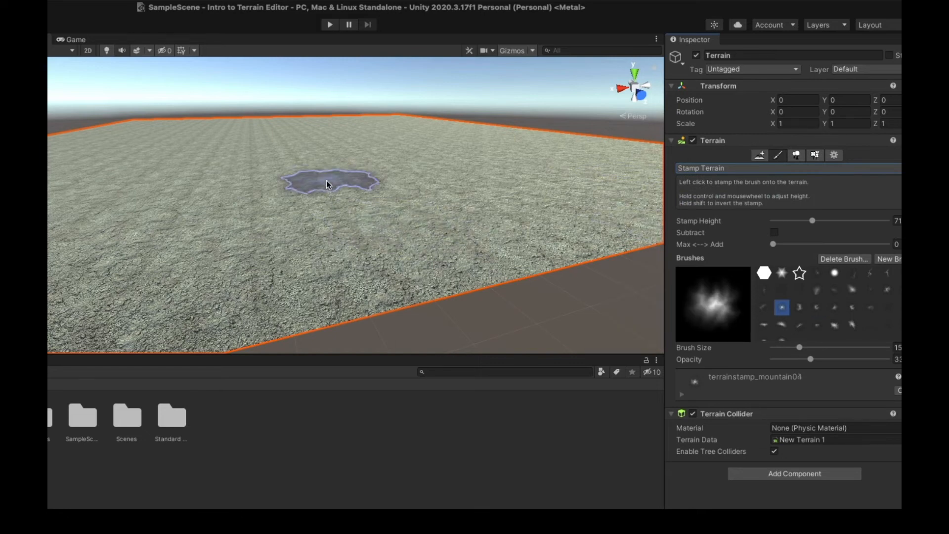
pyautogui.click(836, 308)
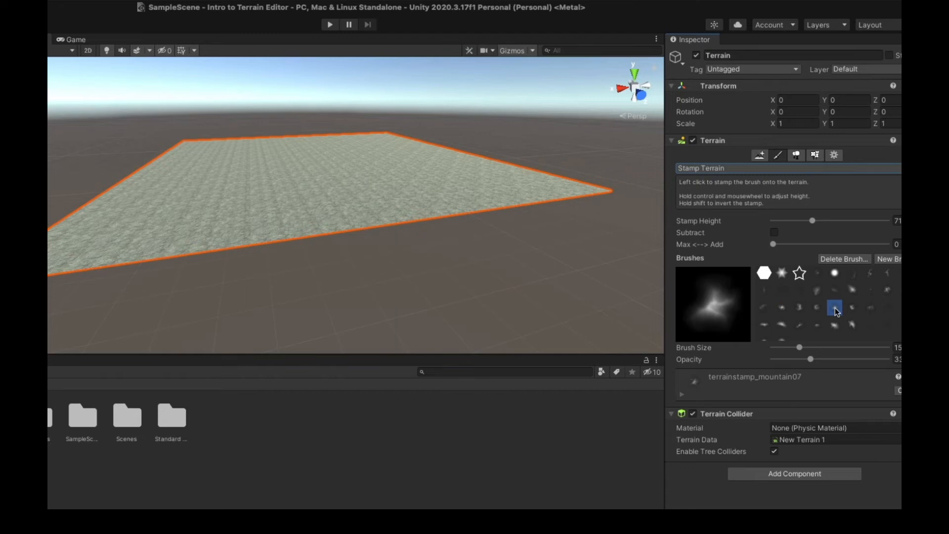
pyautogui.click(800, 310)
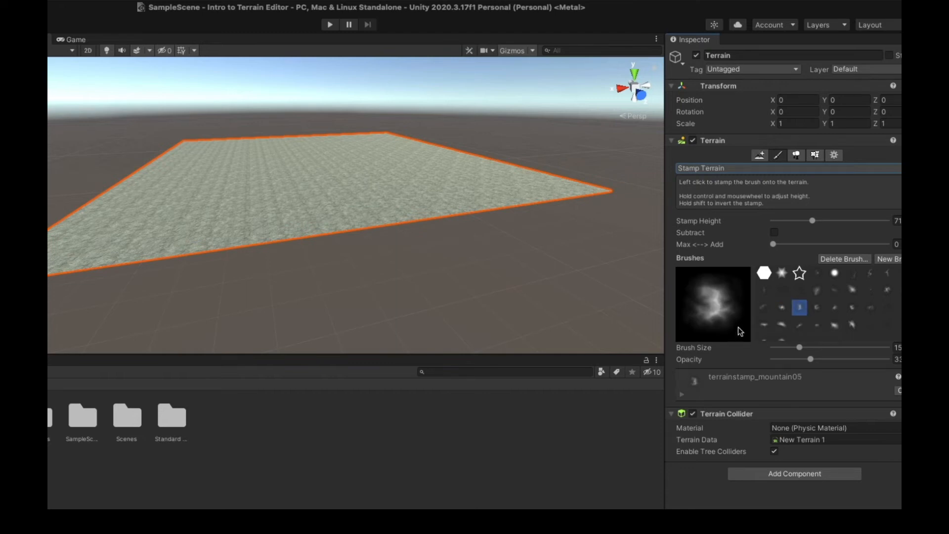
pyautogui.click(782, 324)
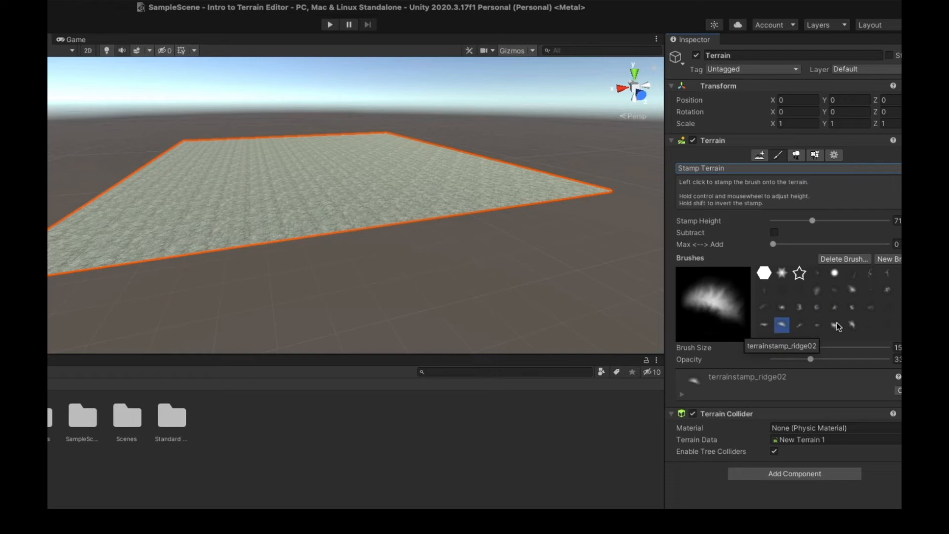
pyautogui.click(781, 308)
pyautogui.click(766, 308)
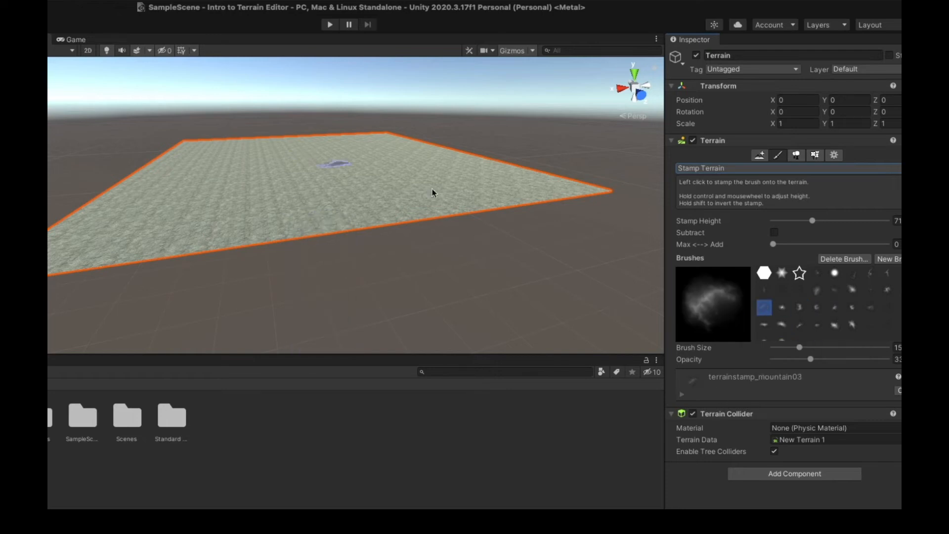
# Step: Stamp a broad mountain onto the flat terrain with a larger brush, a lower stamp height, partial Max–Add blending and about 90 opacity
pyautogui.moveTo(800, 348)
pyautogui.mouseDown()
pyautogui.moveTo(842, 348)
pyautogui.moveTo(821, 348)
pyautogui.mouseUp()
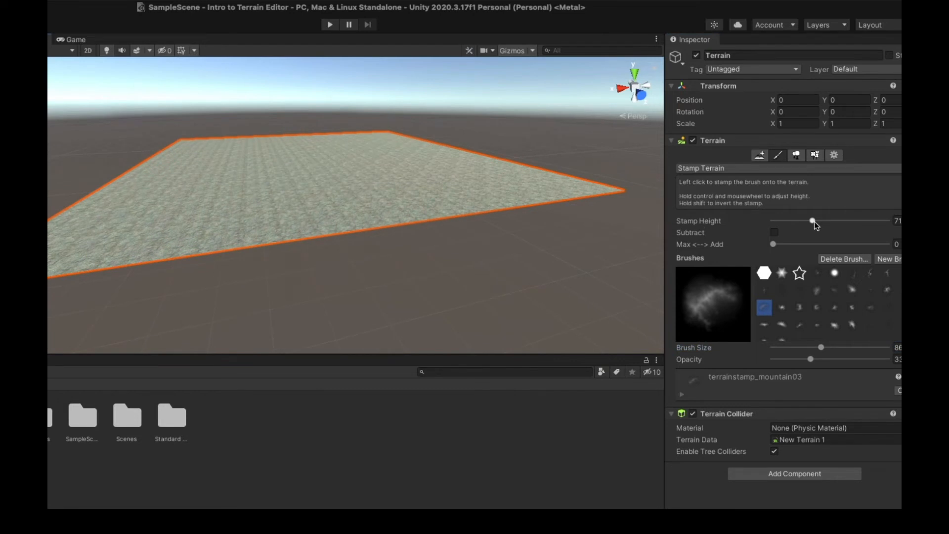
pyautogui.moveTo(811, 220); pyautogui.dragTo(807, 221)
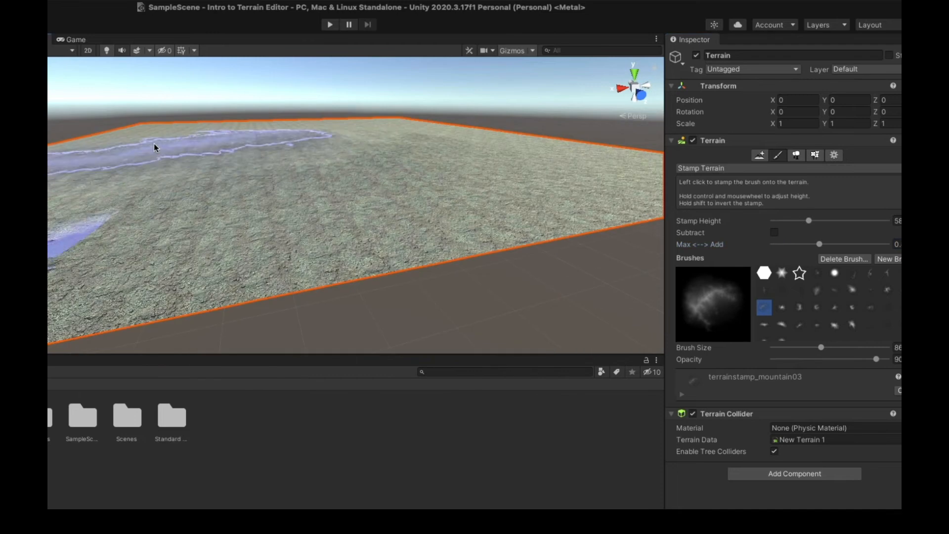
pyautogui.click(316, 141)
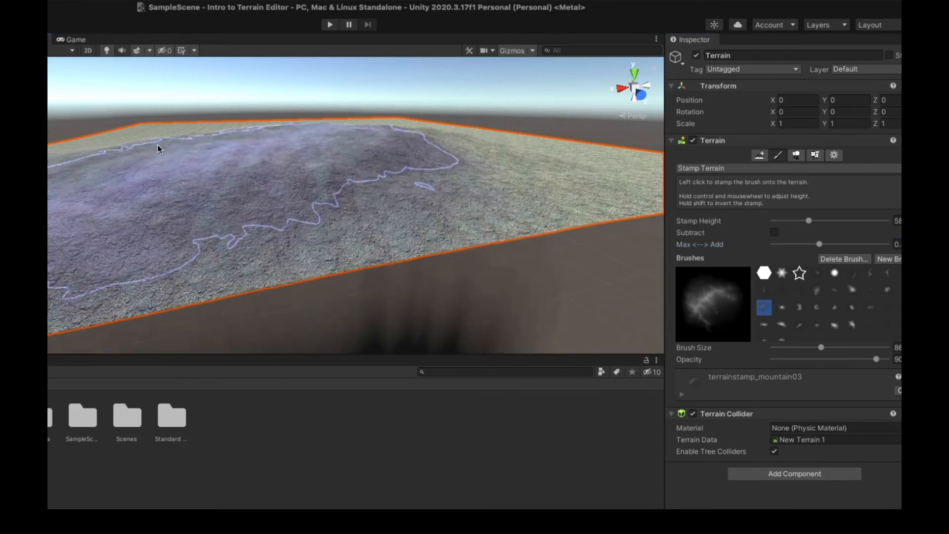
pyautogui.scroll(-5, 163, 135)
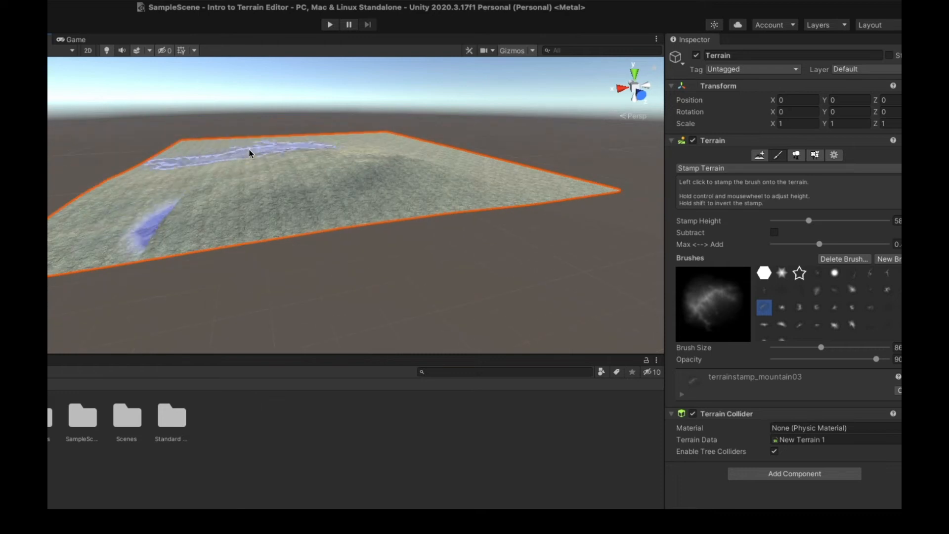
# Step: Stamp ridges across the hill with terrainstamp_ridge05 at a slightly greater stamp height, and with terrainstamp_ridge02 at slightly more Max–Add blending
pyautogui.click(835, 325)
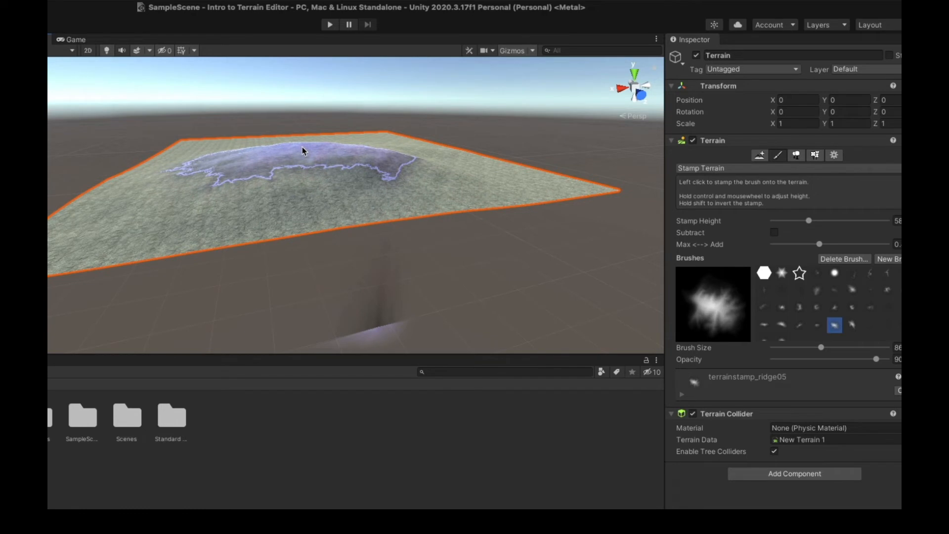
pyautogui.keyDown('ctrl'); pyautogui.scroll(2, 364, 200); pyautogui.keyUp('ctrl')
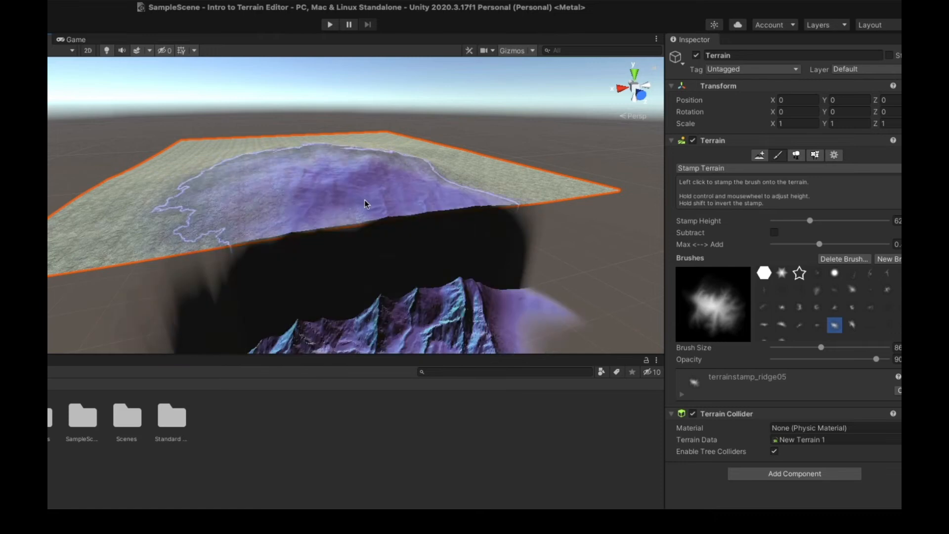
pyautogui.keyDown('ctrl'); pyautogui.scroll(1, 322, 162); pyautogui.keyUp('ctrl')
pyautogui.scroll(-3, 325, 153)
pyautogui.click(327, 150)
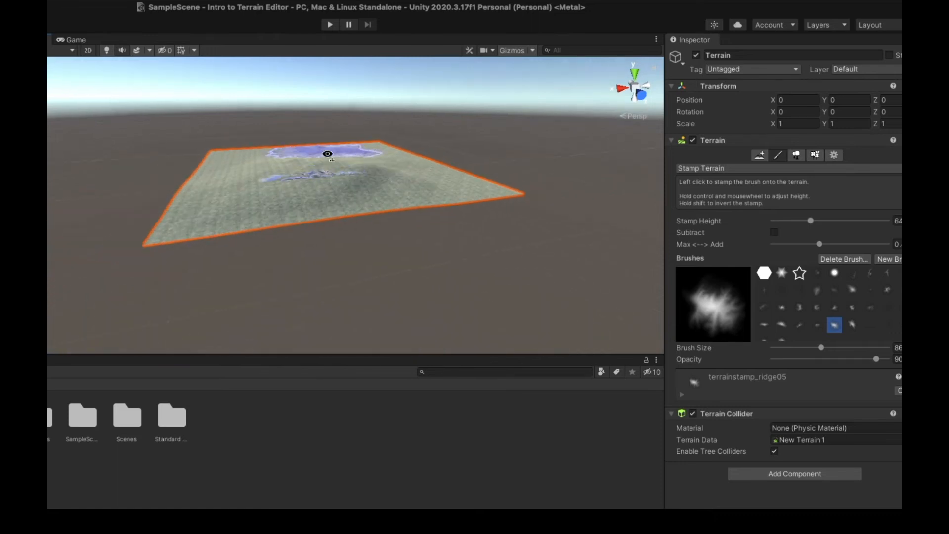
pyautogui.scroll(-2, 324, 143)
pyautogui.click(319, 149)
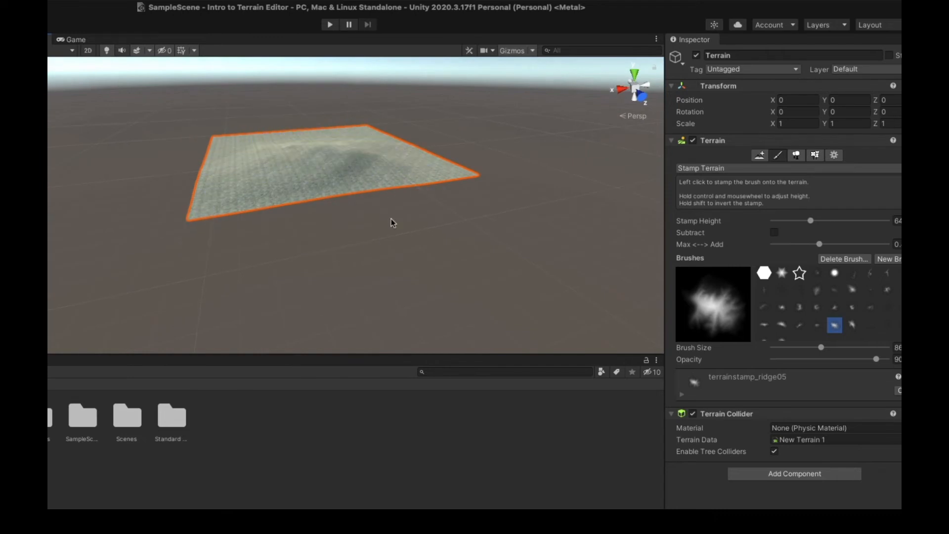
pyautogui.click(782, 325)
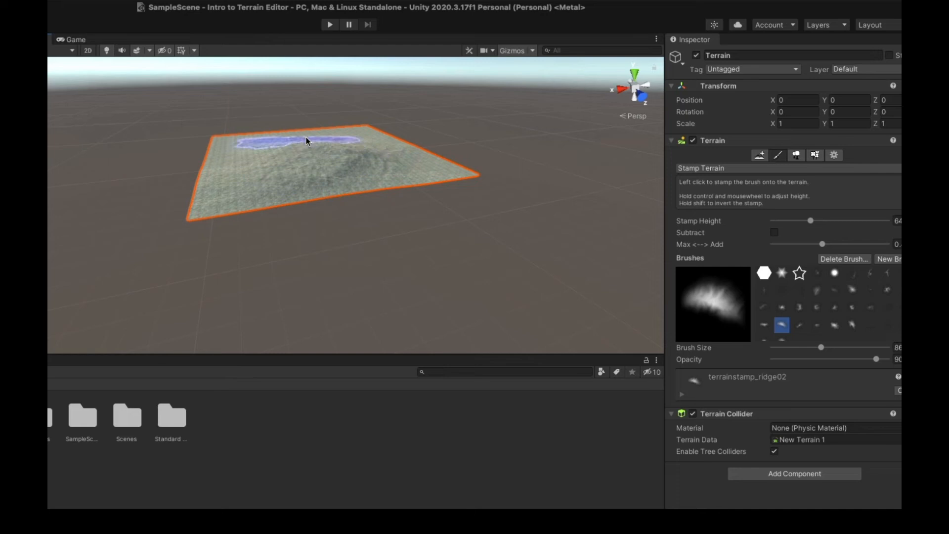
pyautogui.click(296, 144)
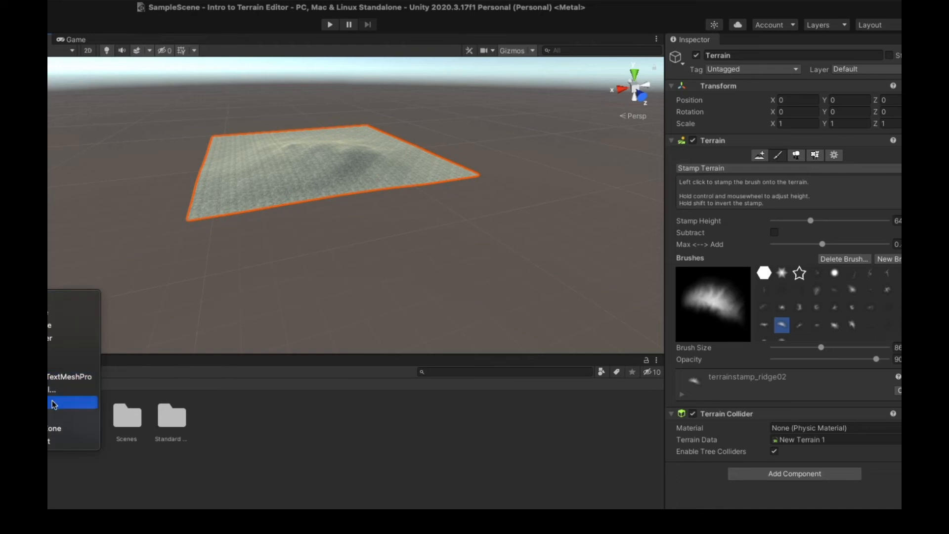
# Step: Add a second terrain to the scene and move it along Z until it lies clear of the textured terrain
pyautogui.click(54, 405)
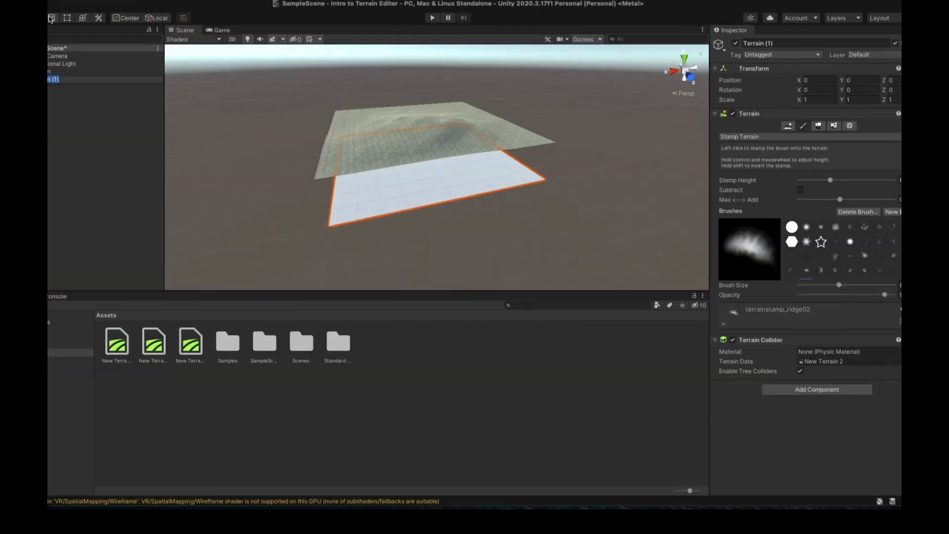
pyautogui.press('w')
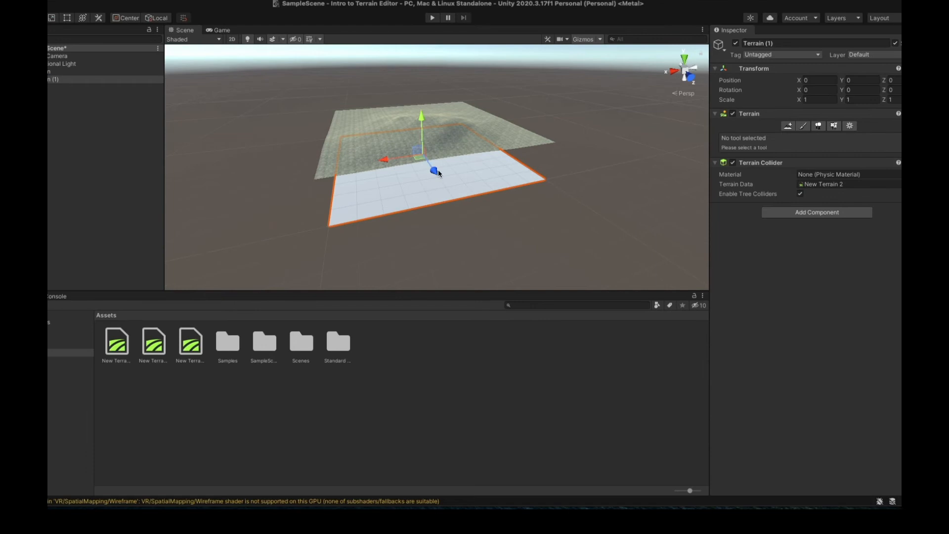
pyautogui.moveTo(439, 173); pyautogui.dragTo(472, 255)
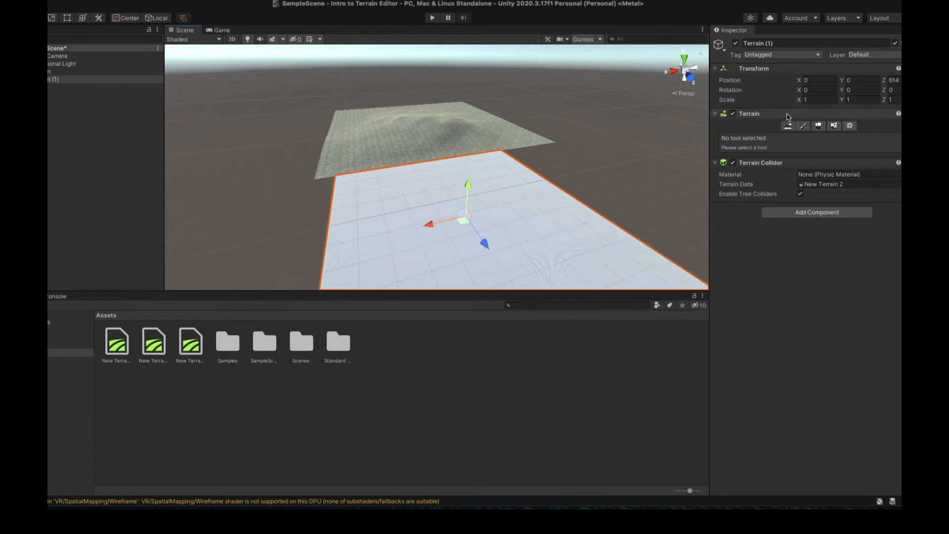
# Step: Stamp a large mountain over the second terrain with the terrainstamp_ridge02 brush, keeping that terrain selected
pyautogui.click(804, 127)
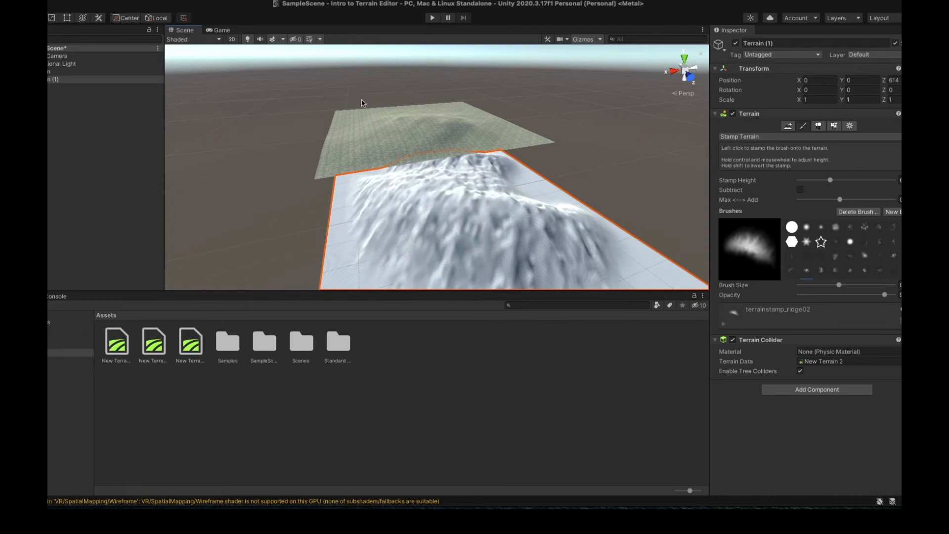
pyautogui.click(421, 135)
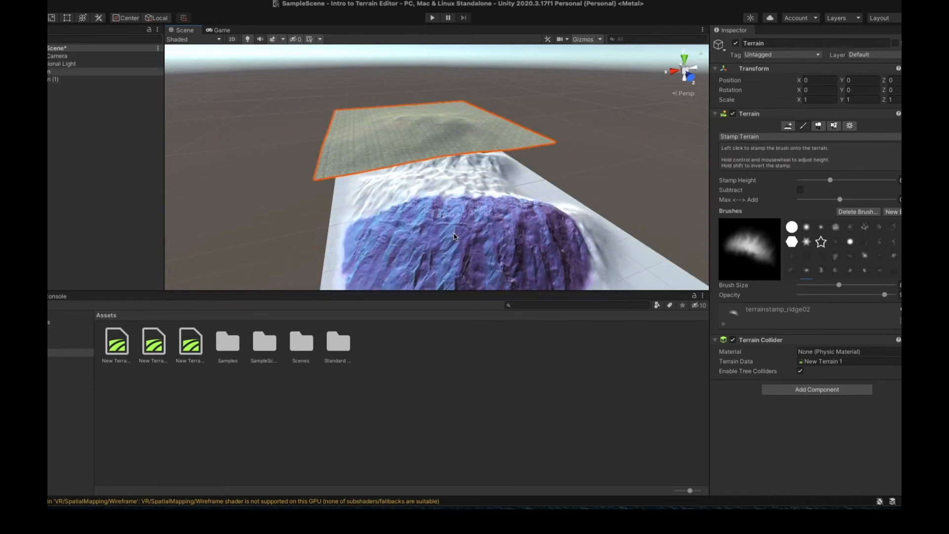
pyautogui.click(510, 237)
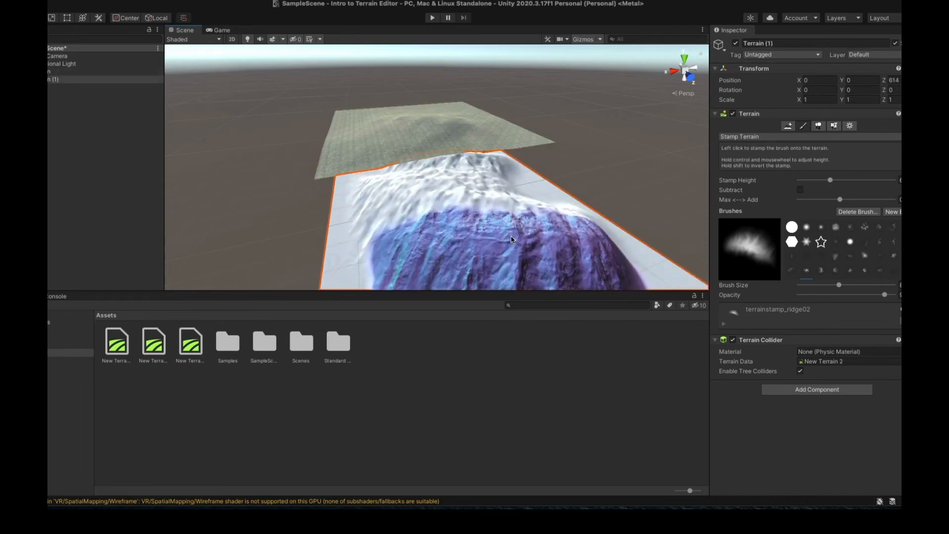
pyautogui.scroll(-3, 477, 243)
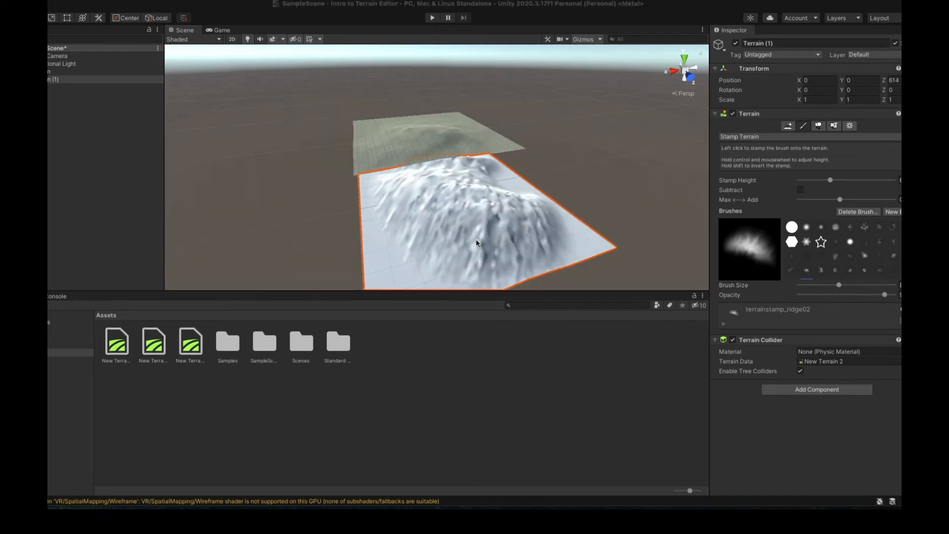
# Step: Raise fine detail on the white mountain's crest with Raise or Lower Terrain, using a smaller terrainstamp_mountain05 brush at very low opacity
pyautogui.click(790, 138)
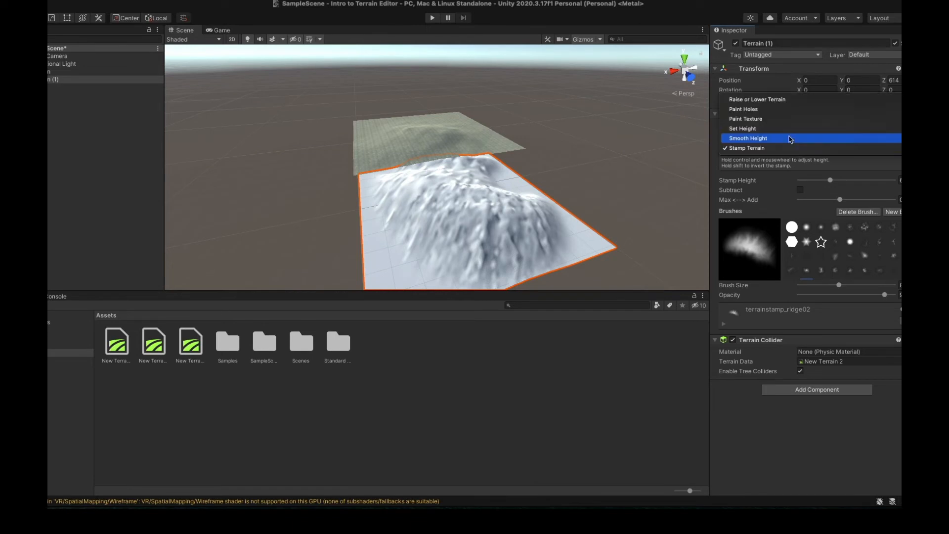
pyautogui.click(754, 98)
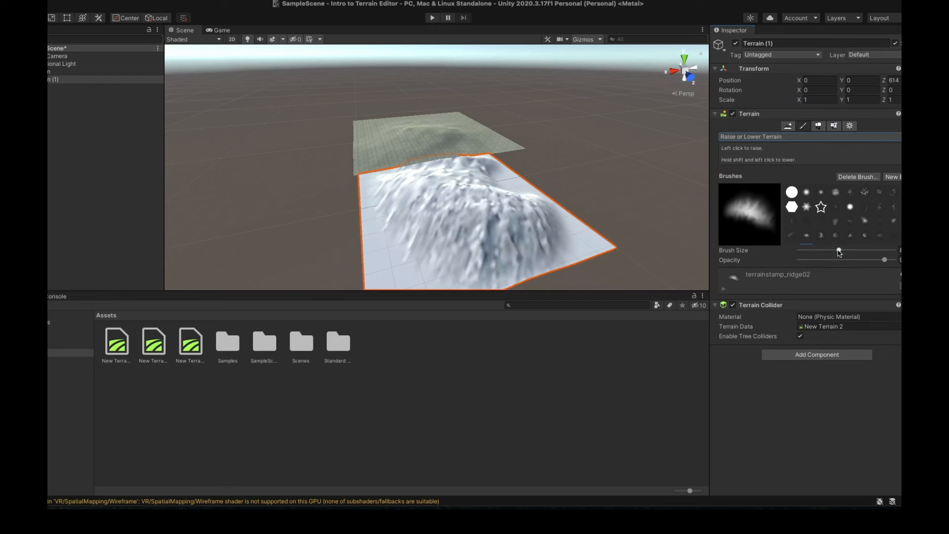
pyautogui.moveTo(839, 250); pyautogui.dragTo(811, 251)
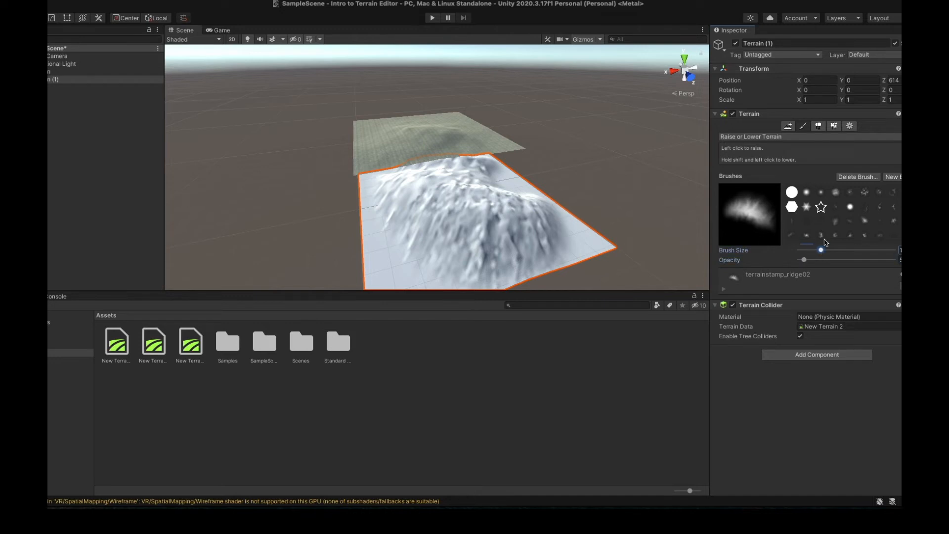
pyautogui.click(821, 235)
pyautogui.scroll(6, 497, 190)
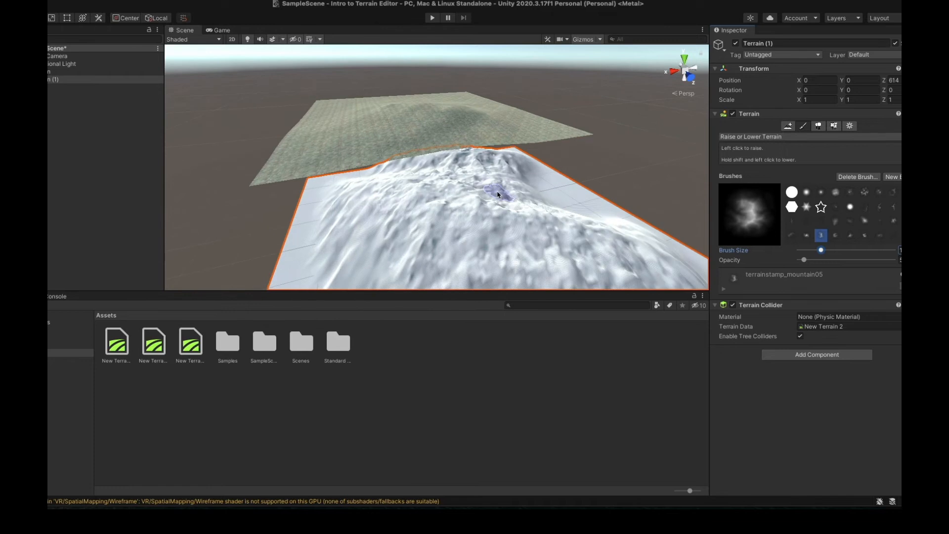
pyautogui.moveTo(505, 193); pyautogui.dragTo(521, 195)
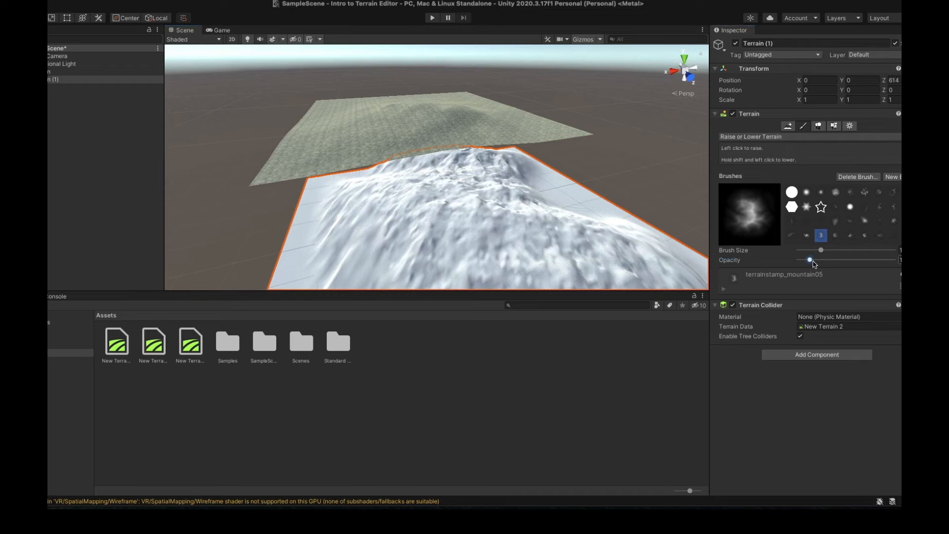
# Step: Build rugged ridges along the crest and upper slopes of the white mountain with terrainstamp_mountain05 at a higher opacity
pyautogui.moveTo(813, 263); pyautogui.dragTo(828, 264)
pyautogui.moveTo(460, 177)
pyautogui.mouseDown()
pyautogui.moveTo(514, 180)
pyautogui.moveTo(514, 192)
pyautogui.moveTo(501, 179)
pyautogui.moveTo(427, 197)
pyautogui.moveTo(507, 220)
pyautogui.moveTo(426, 202)
pyautogui.mouseUp()
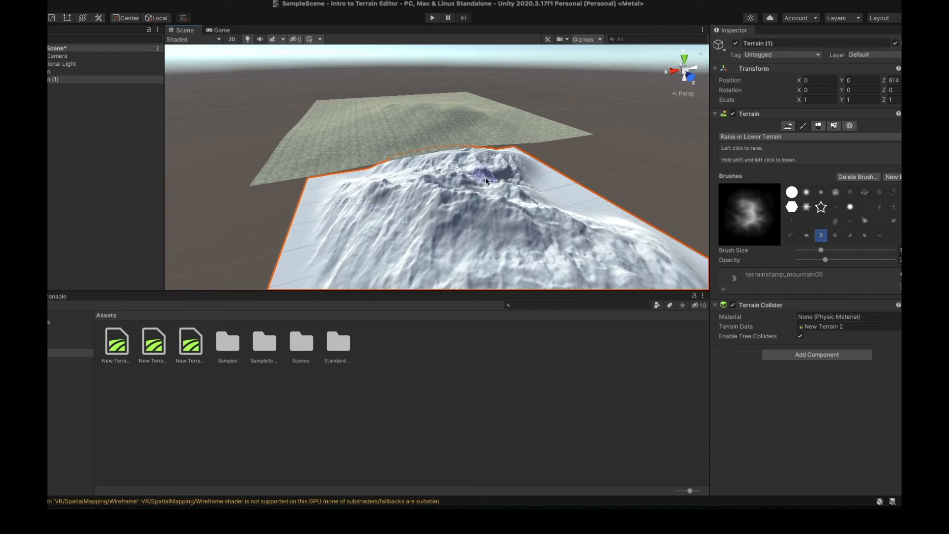
pyautogui.scroll(-3, 555, 258)
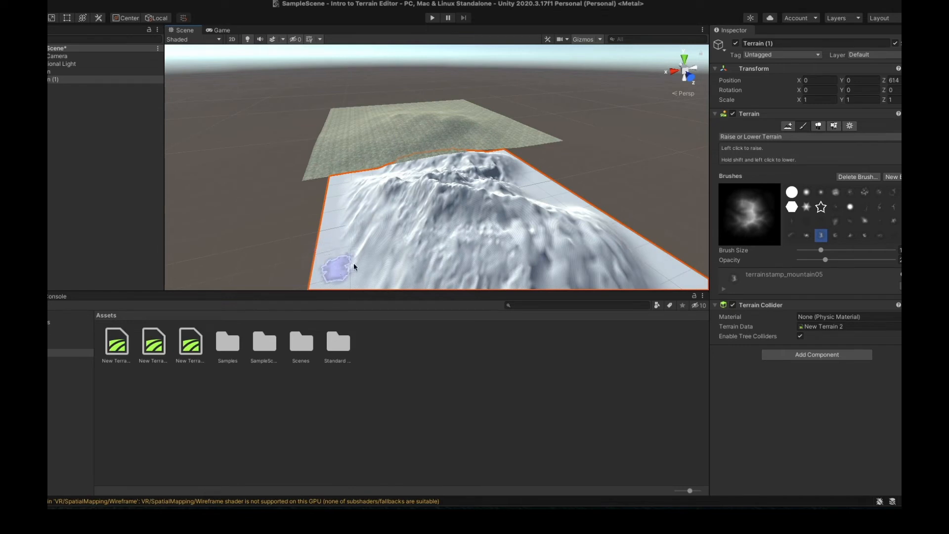
pyautogui.moveTo(510, 225)
pyautogui.mouseDown()
pyautogui.moveTo(473, 225)
pyautogui.moveTo(526, 219)
pyautogui.moveTo(511, 206)
pyautogui.mouseUp()
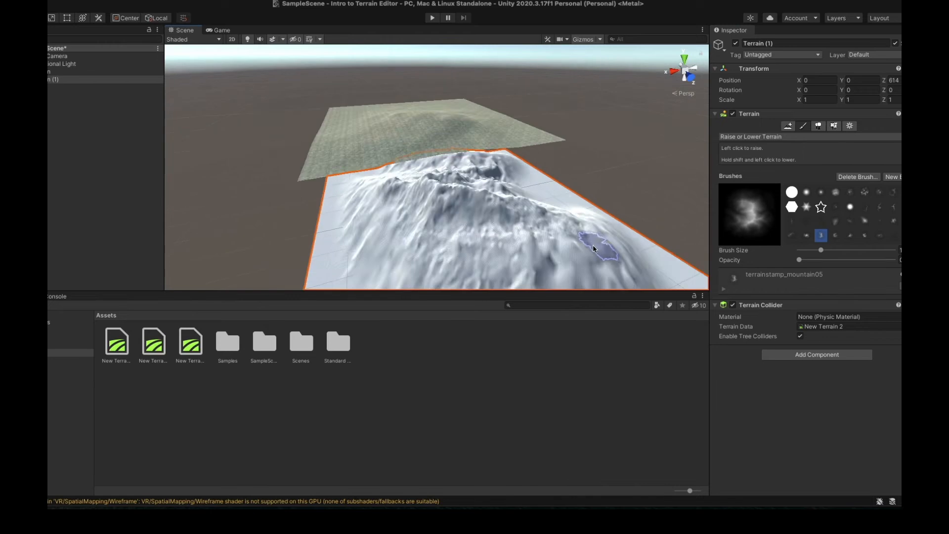
# Step: Flatten a plateau into the white mountain's crest with Set Height at world height 200, using terrainstamp_mountain05 at a higher opacity
pyautogui.scroll(15, 592, 245)
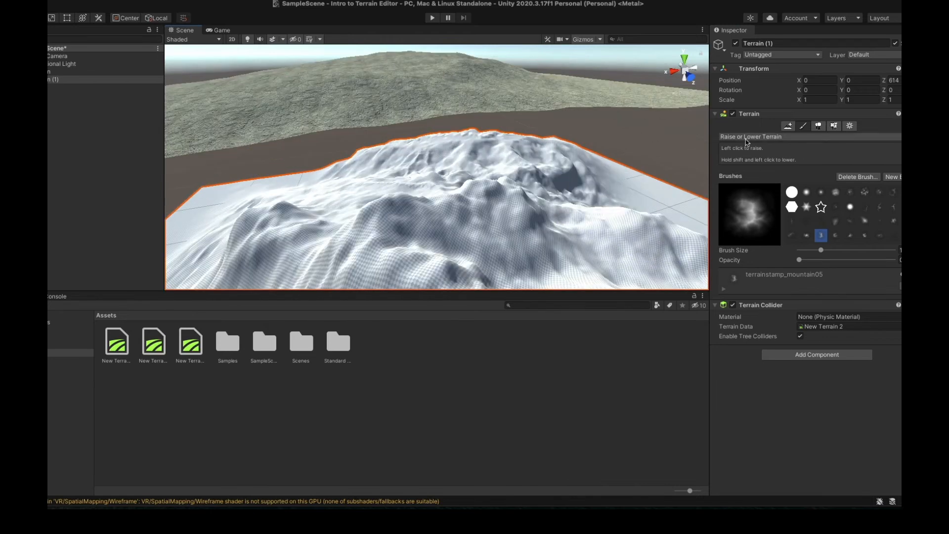
pyautogui.click(747, 137)
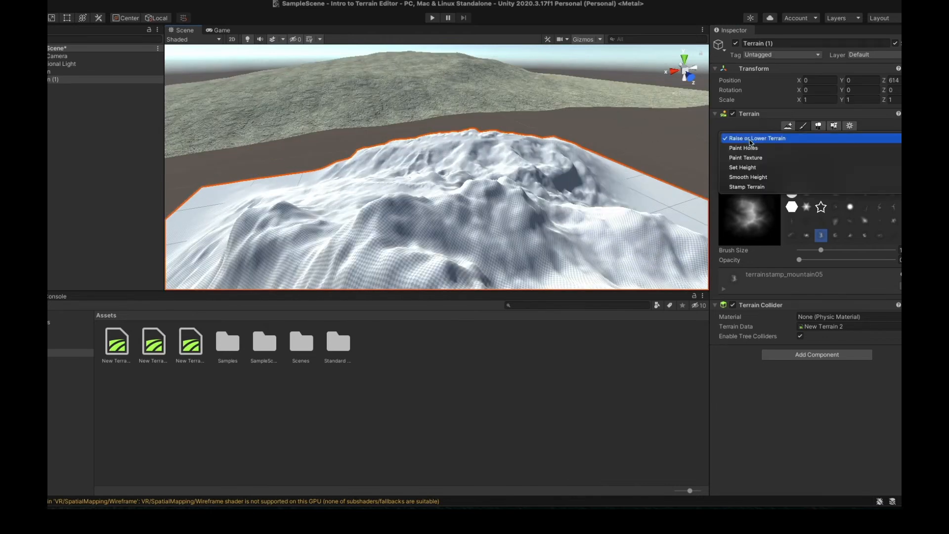
pyautogui.click(742, 167)
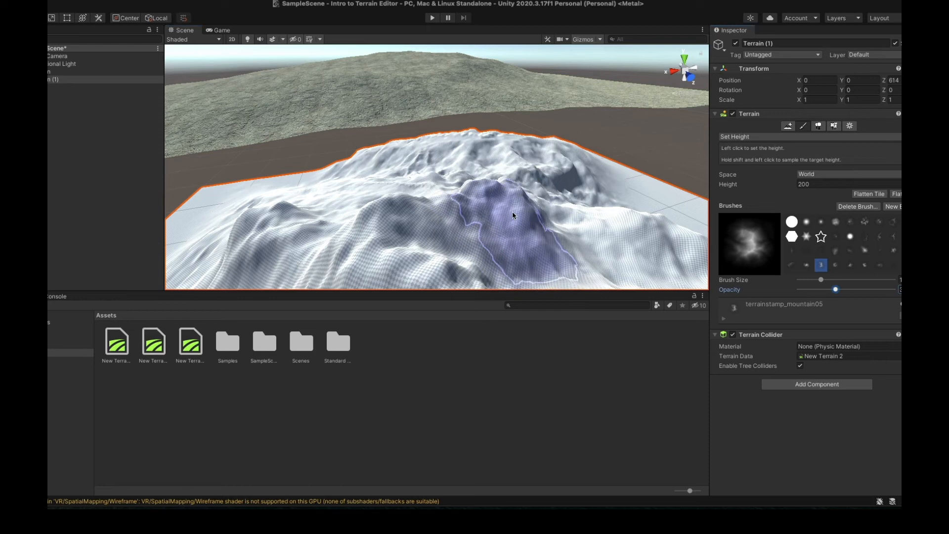
pyautogui.moveTo(484, 189)
pyautogui.mouseDown()
pyautogui.moveTo(399, 184)
pyautogui.moveTo(594, 191)
pyautogui.mouseUp()
pyautogui.scroll(-5, 495, 247)
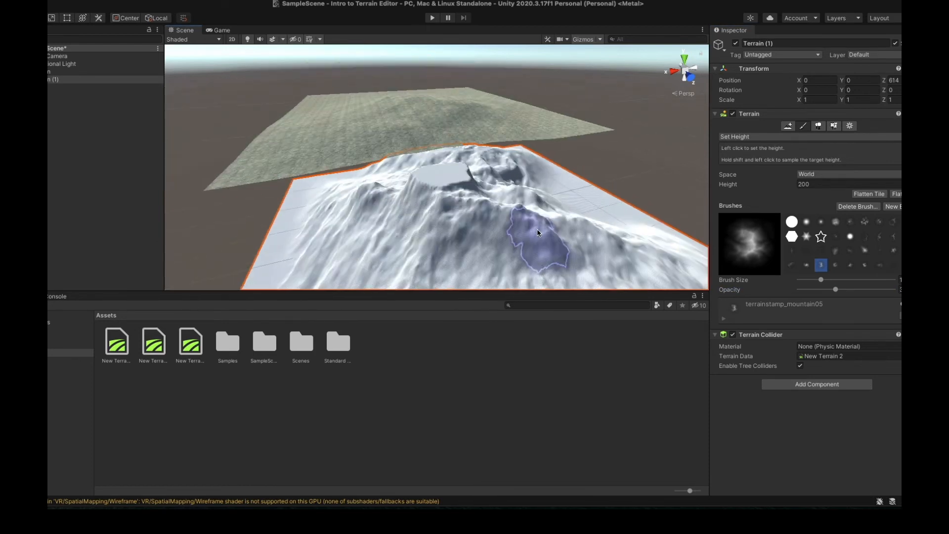
pyautogui.moveTo(437, 211); pyautogui.dragTo(460, 228)
# Step: Set the target height to 140 and level a broad shelf on the slope beside the plateau
pyautogui.click(727, 185)
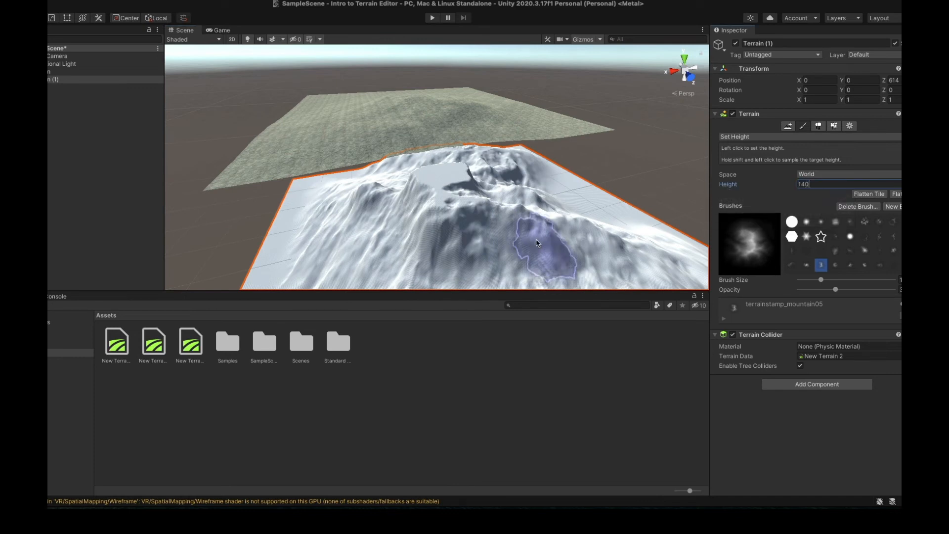
pyautogui.moveTo(540, 238)
pyautogui.mouseDown()
pyautogui.moveTo(532, 225)
pyautogui.moveTo(571, 226)
pyautogui.moveTo(519, 228)
pyautogui.moveTo(499, 254)
pyautogui.moveTo(482, 222)
pyautogui.moveTo(556, 228)
pyautogui.moveTo(555, 240)
pyautogui.moveTo(364, 250)
pyautogui.moveTo(444, 217)
pyautogui.mouseUp()
pyautogui.scroll(-2, 559, 230)
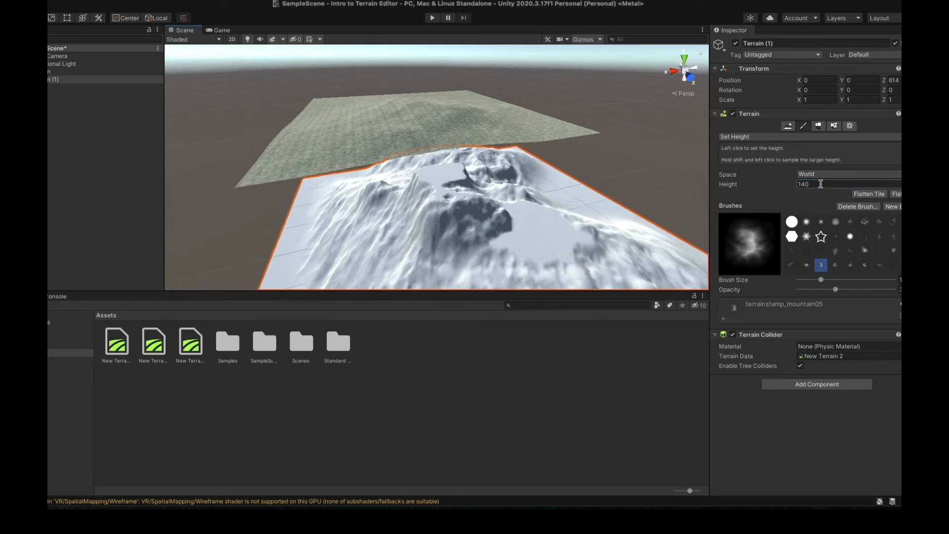
# Step: Set the target height to 234 and raise steep peaks beside the plateau and on the outer end of the ridge
pyautogui.write('234')
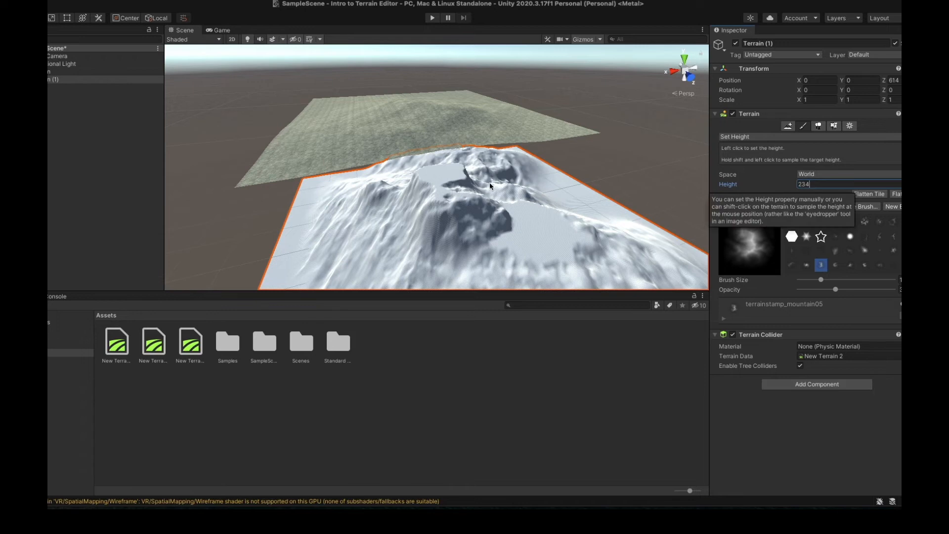
pyautogui.moveTo(500, 193)
pyautogui.mouseDown()
pyautogui.moveTo(506, 178)
pyautogui.moveTo(460, 208)
pyautogui.mouseUp()
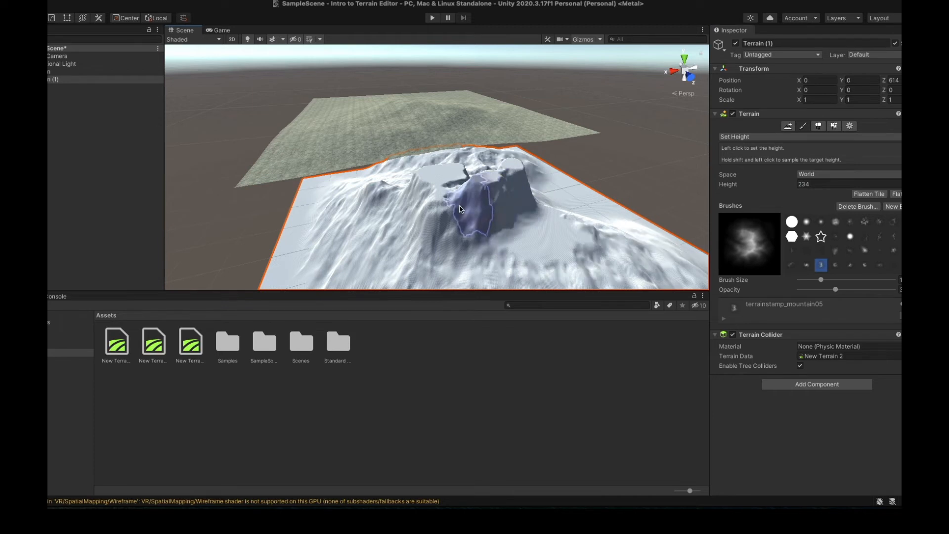
pyautogui.moveTo(616, 249); pyautogui.dragTo(594, 242)
# Step: Sample the target height from the outer ridge's slope and carve a matching flat ledge around the mountain's near side
pyautogui.keyDown('shift'); pyautogui.click(624, 248); pyautogui.keyUp('shift')
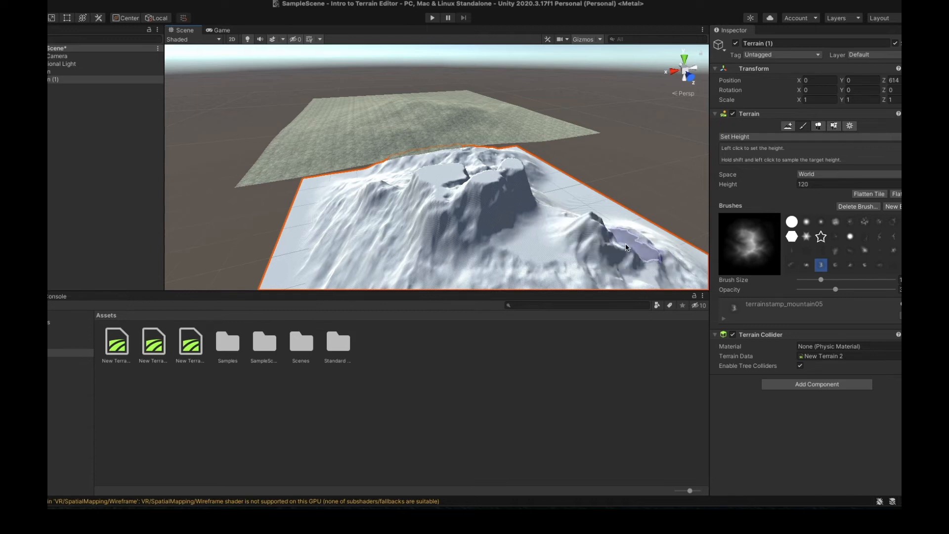
pyautogui.moveTo(465, 259)
pyautogui.mouseDown()
pyautogui.moveTo(502, 238)
pyautogui.moveTo(424, 263)
pyautogui.moveTo(410, 232)
pyautogui.moveTo(420, 235)
pyautogui.mouseUp()
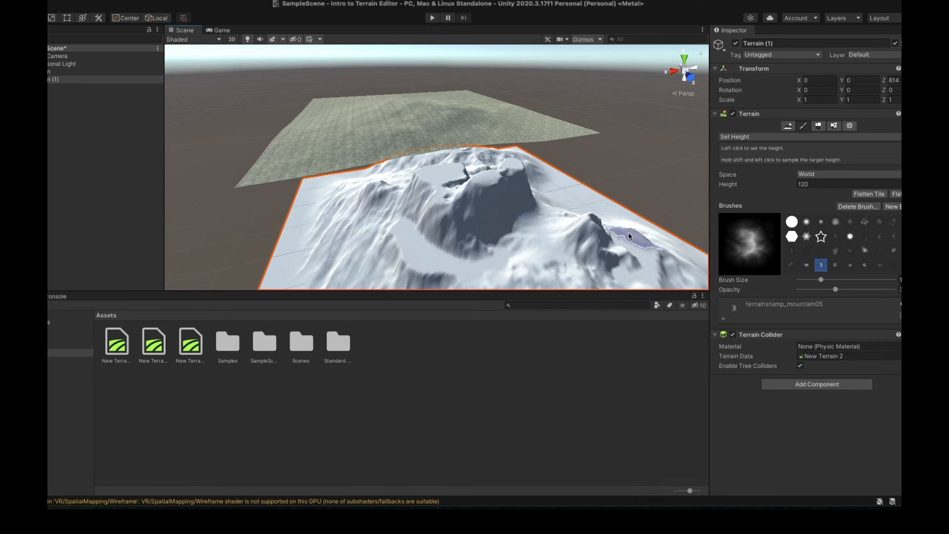
pyautogui.scroll(-3, 629, 237)
pyautogui.scroll(-2, 547, 263)
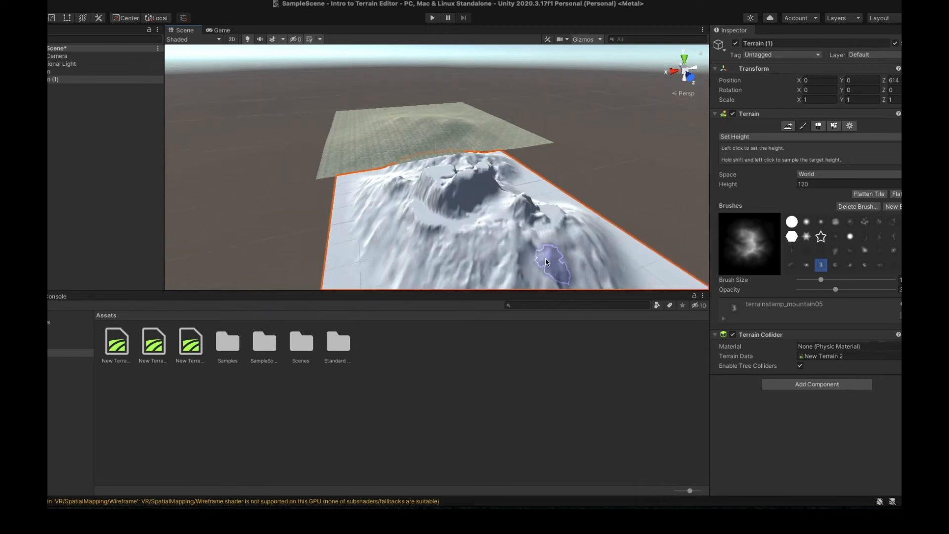
pyautogui.moveTo(530, 236)
pyautogui.mouseDown()
pyautogui.moveTo(523, 221)
pyautogui.moveTo(510, 229)
pyautogui.mouseUp()
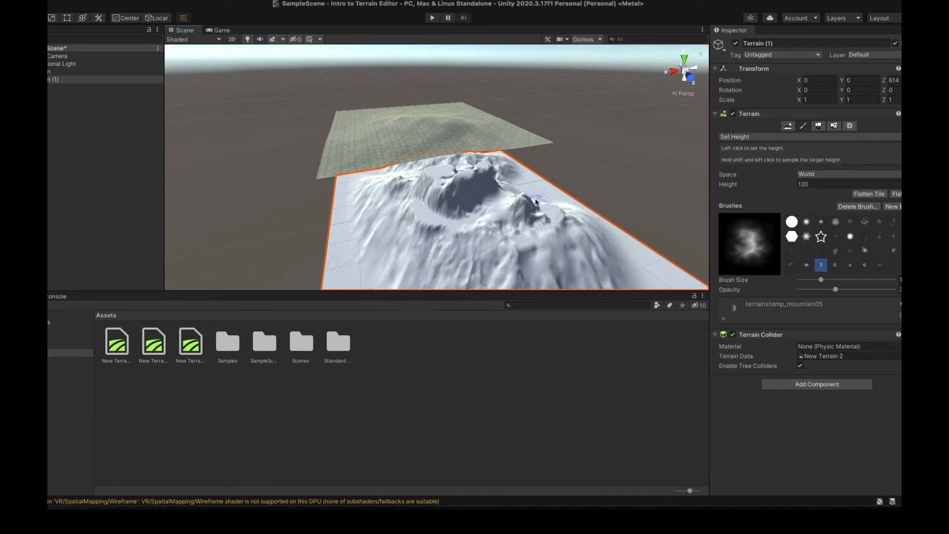
pyautogui.moveTo(568, 241)
pyautogui.mouseDown()
pyautogui.moveTo(467, 251)
pyautogui.moveTo(537, 252)
pyautogui.mouseUp()
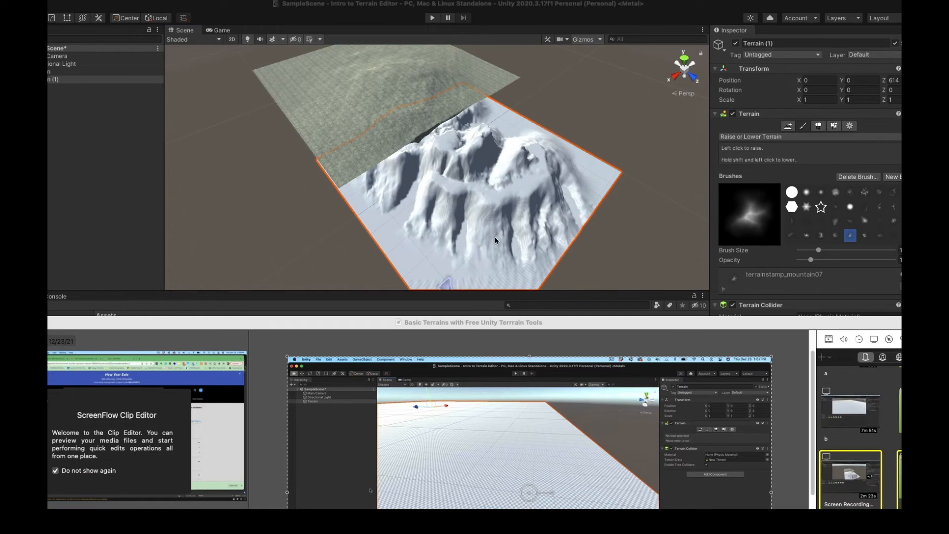
# Step: Switch the white mountain's sculpting tool from Raise or Lower Terrain to Smooth Height
pyautogui.scroll(2, 517, 238)
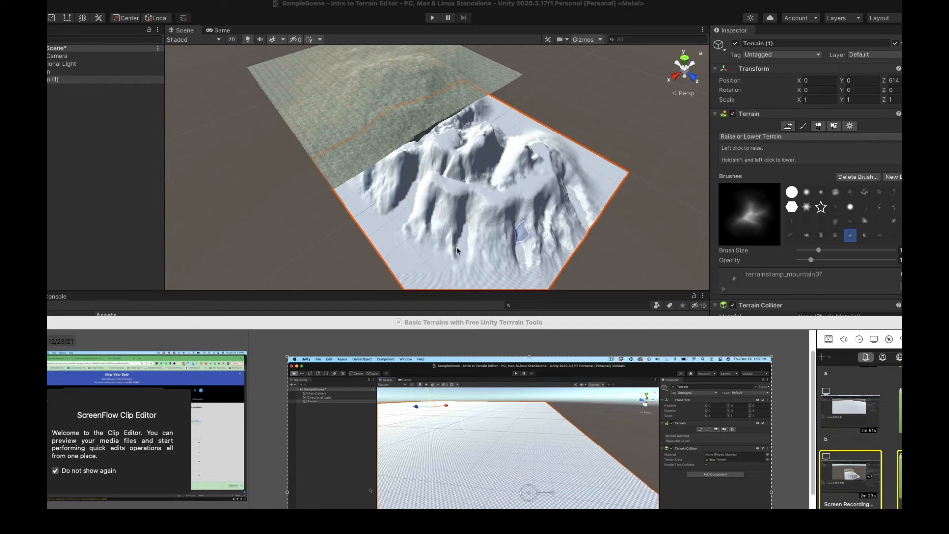
pyautogui.click(798, 137)
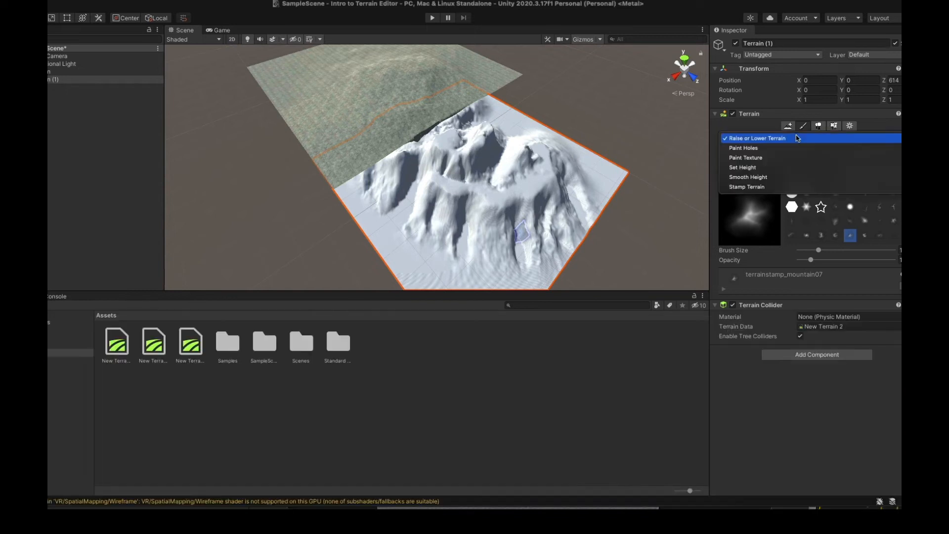
pyautogui.click(755, 178)
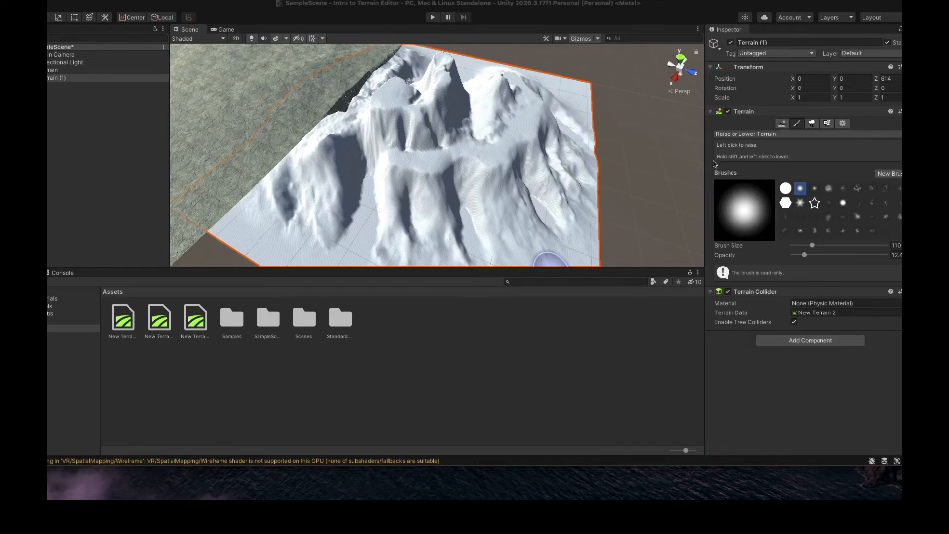
# Step: Switch to Paint Texture and add the existing dirt terrain layer as the white terrain's base texture
pyautogui.click(746, 134)
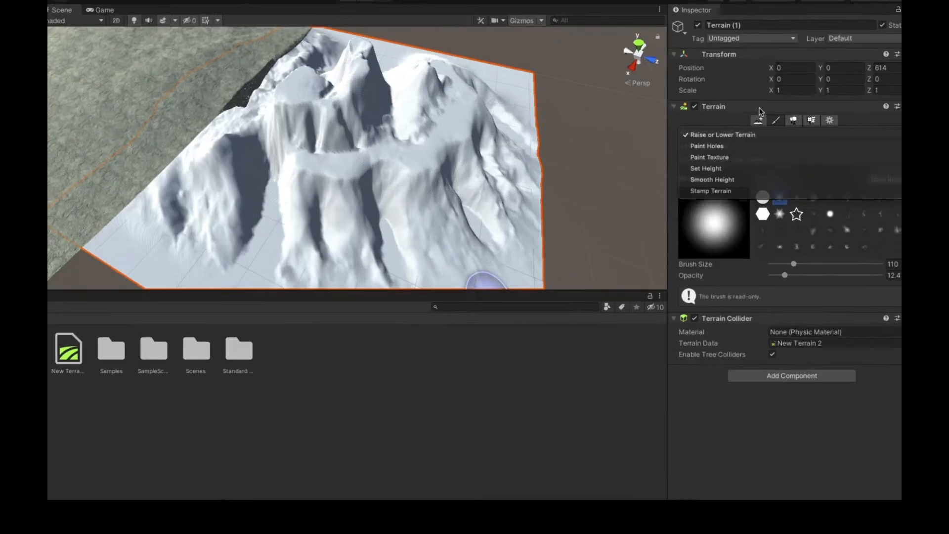
pyautogui.click(784, 118)
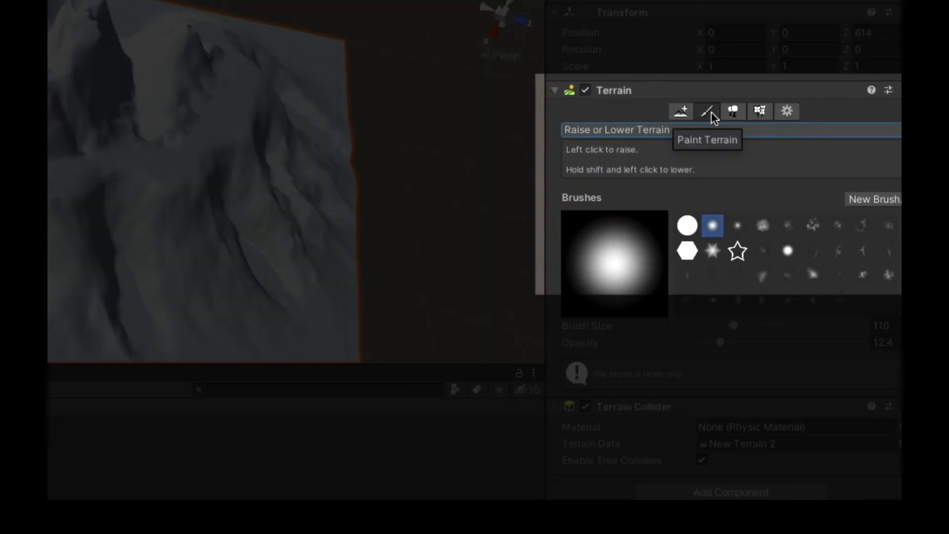
pyautogui.click(751, 130)
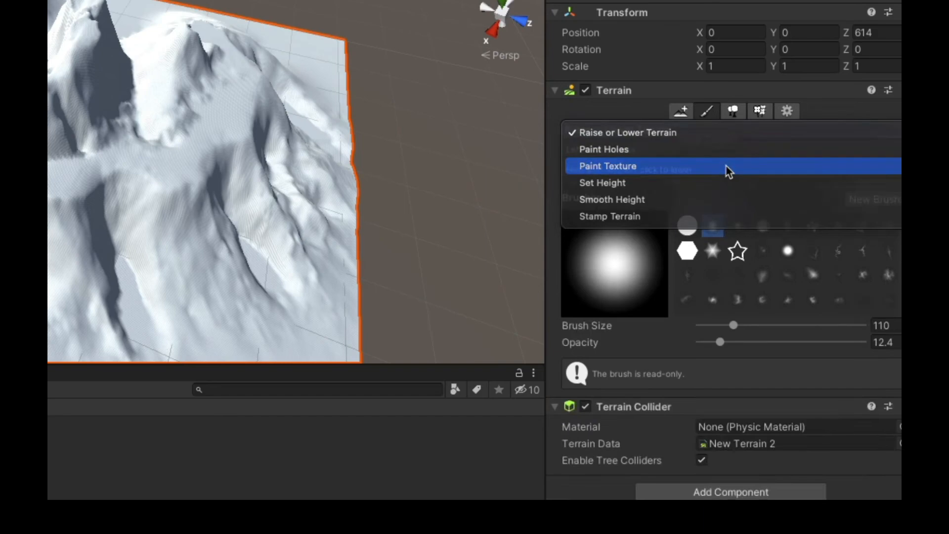
pyautogui.click(727, 168)
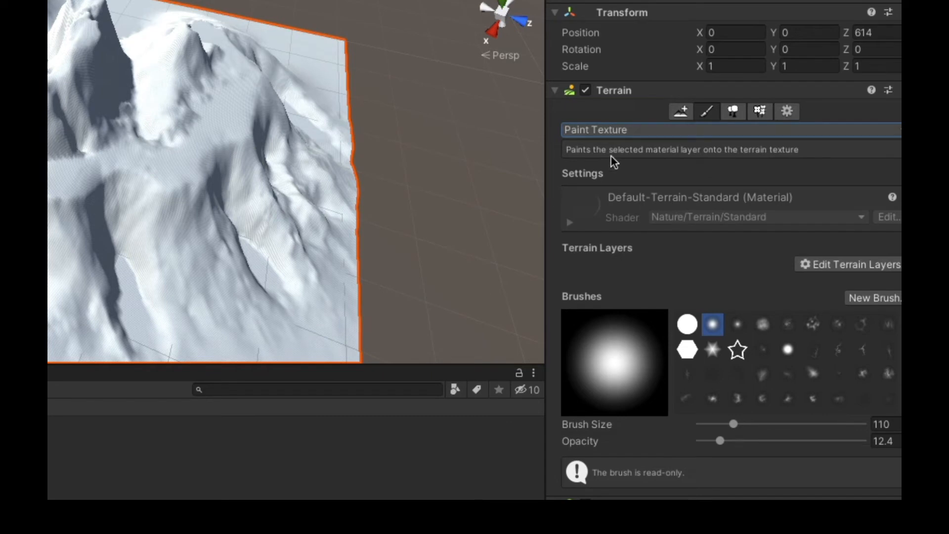
pyautogui.click(851, 265)
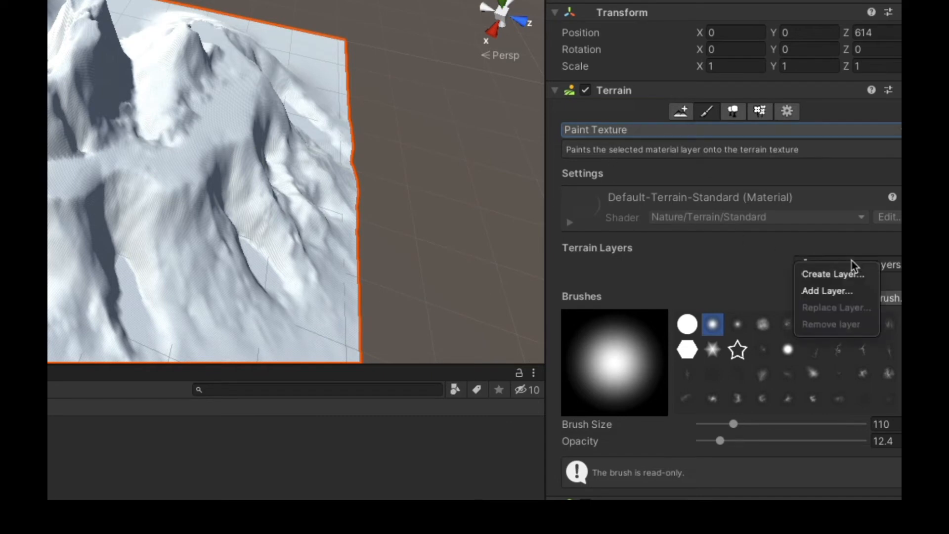
pyautogui.click(840, 292)
pyautogui.moveTo(852, 284); pyautogui.dragTo(522, 54)
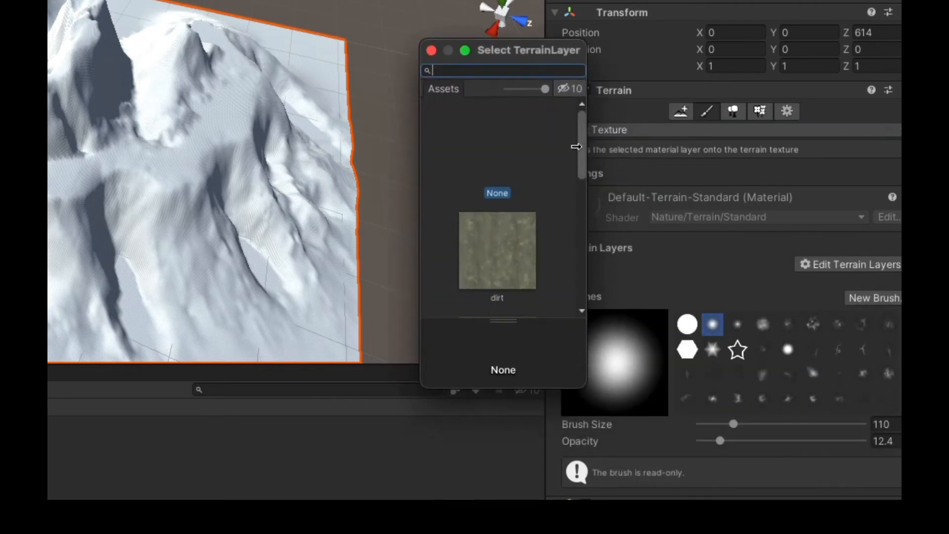
pyautogui.moveTo(582, 168)
pyautogui.mouseDown()
pyautogui.moveTo(578, 294)
pyautogui.moveTo(583, 164)
pyautogui.mouseUp()
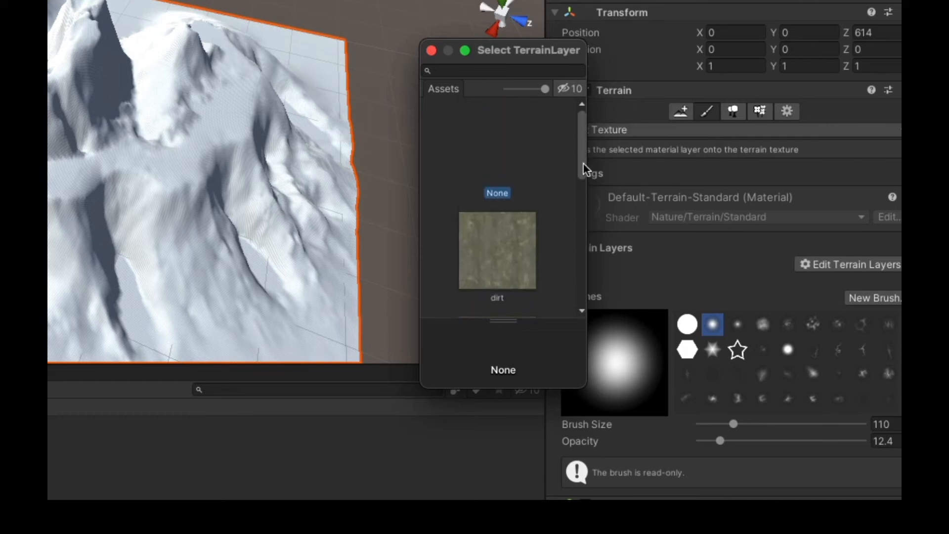
pyautogui.click(503, 248)
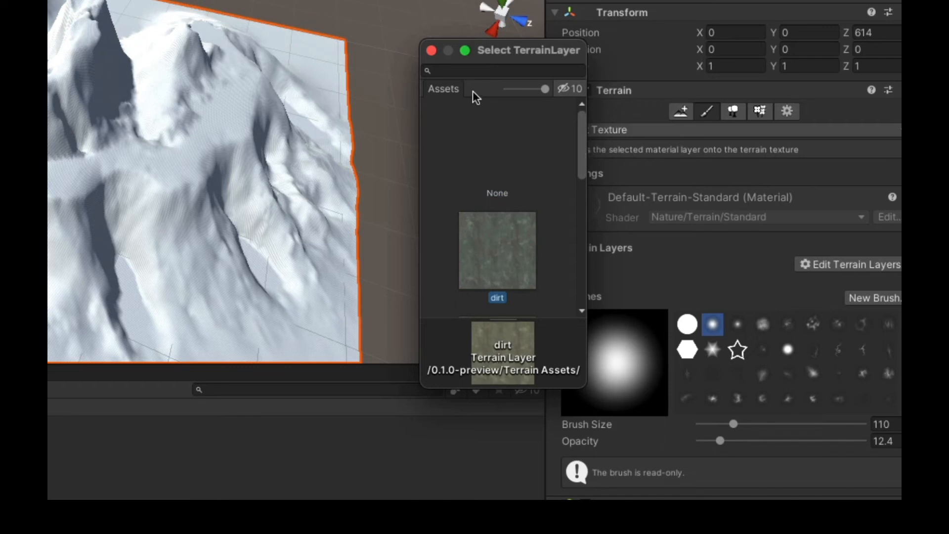
pyautogui.click(432, 50)
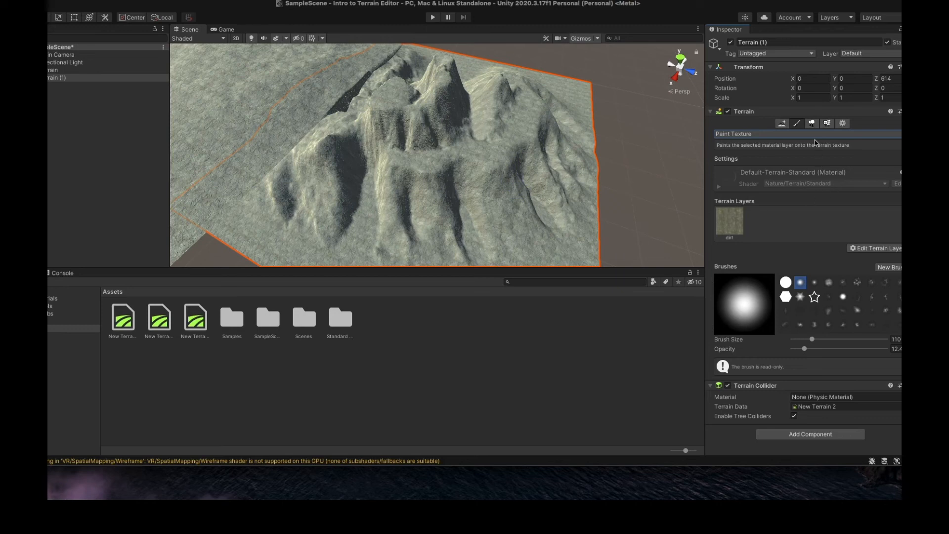
# Step: Add the existing moss layer to the second terrain's layers alongside dirt
pyautogui.click(866, 248)
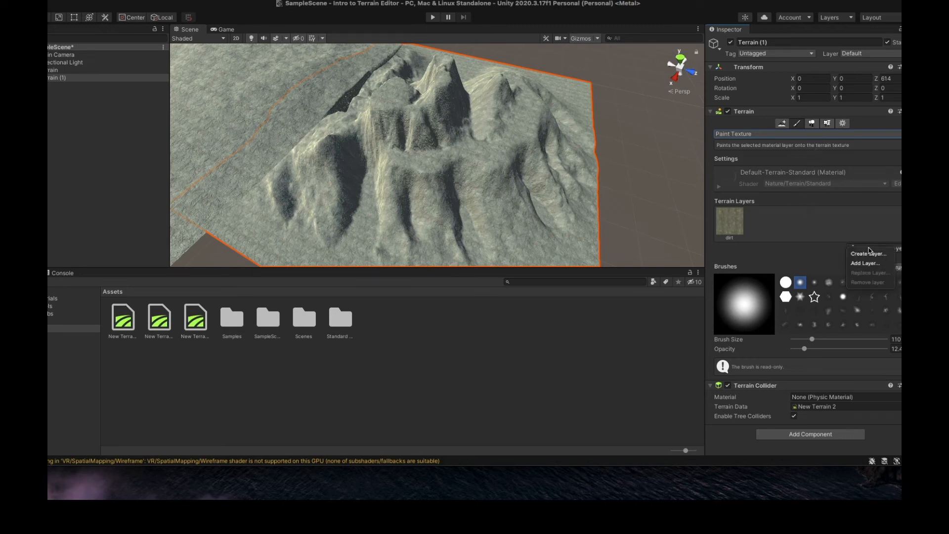
pyautogui.click(867, 264)
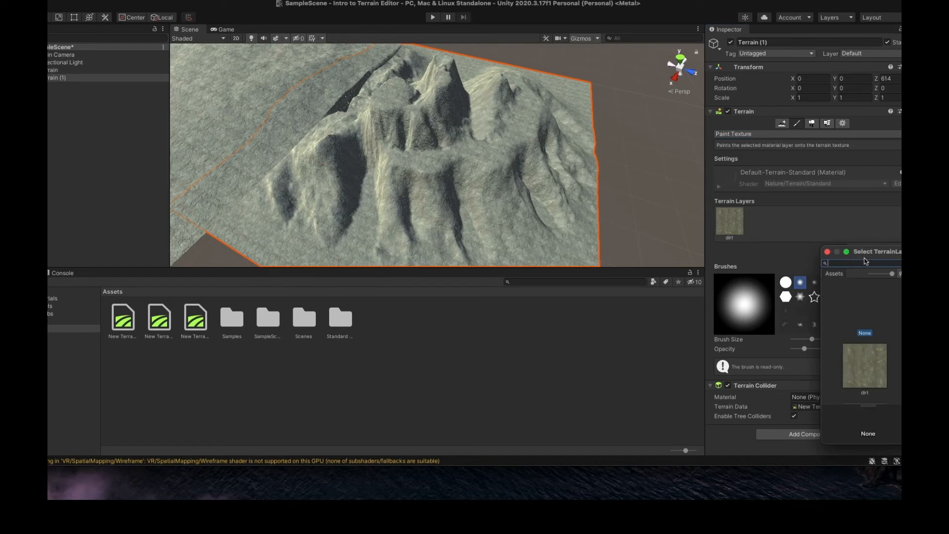
pyautogui.moveTo(867, 255); pyautogui.dragTo(701, 89)
pyautogui.scroll(-3, 698, 162)
pyautogui.click(698, 163)
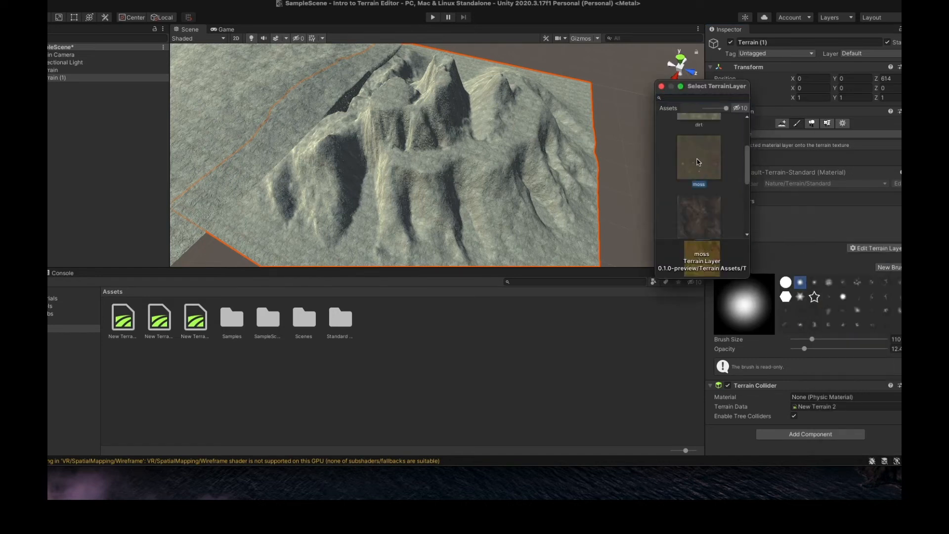
pyautogui.click(662, 86)
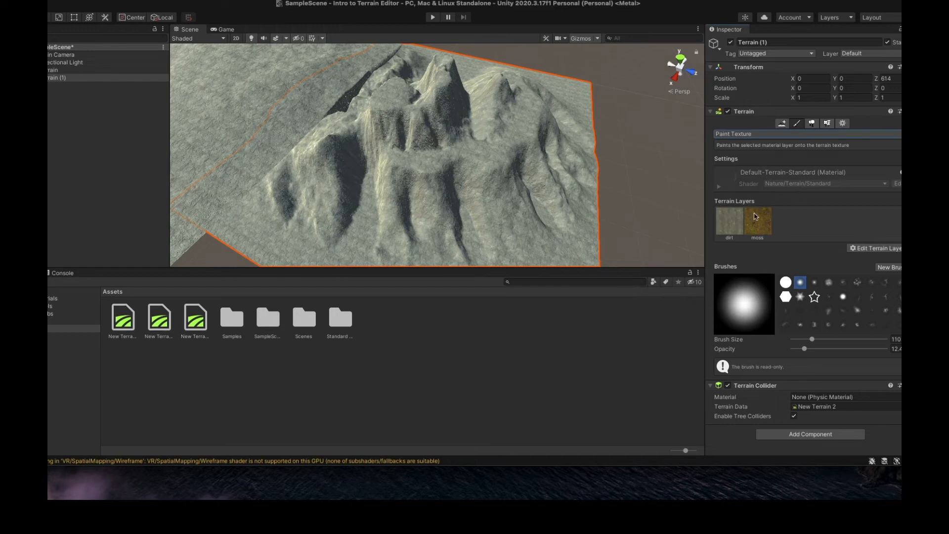
# Step: Add the existing rock layer to the second terrain's layers after moss
pyautogui.click(866, 250)
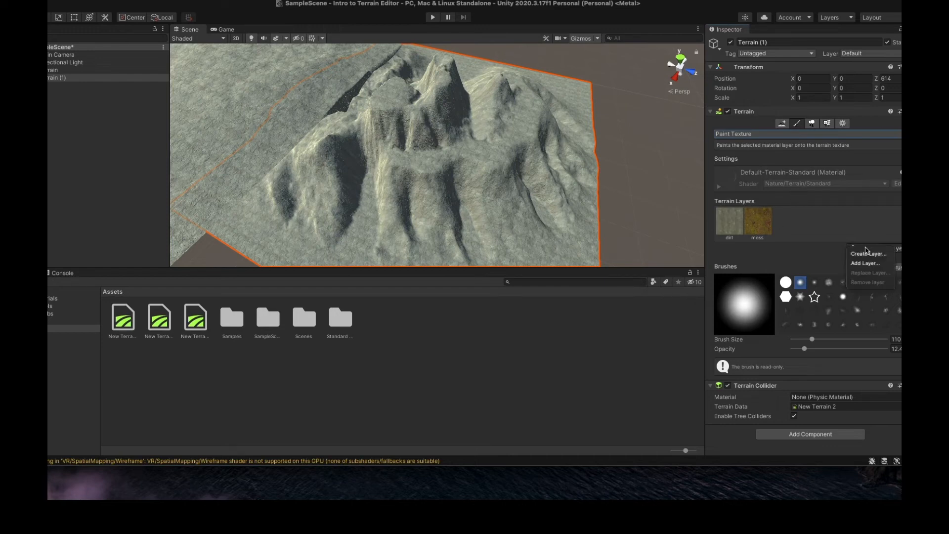
pyautogui.press('Return')
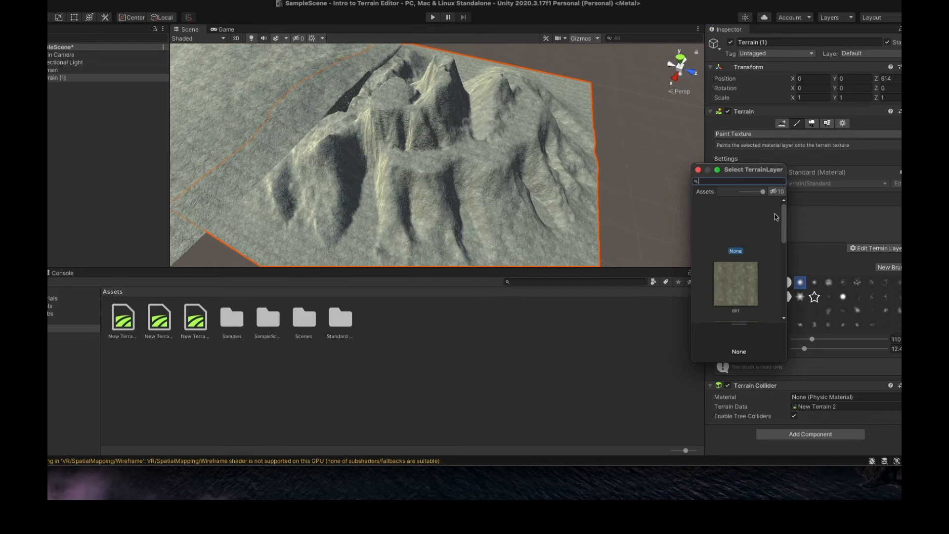
pyautogui.moveTo(783, 222); pyautogui.dragTo(783, 257)
pyautogui.click(742, 260)
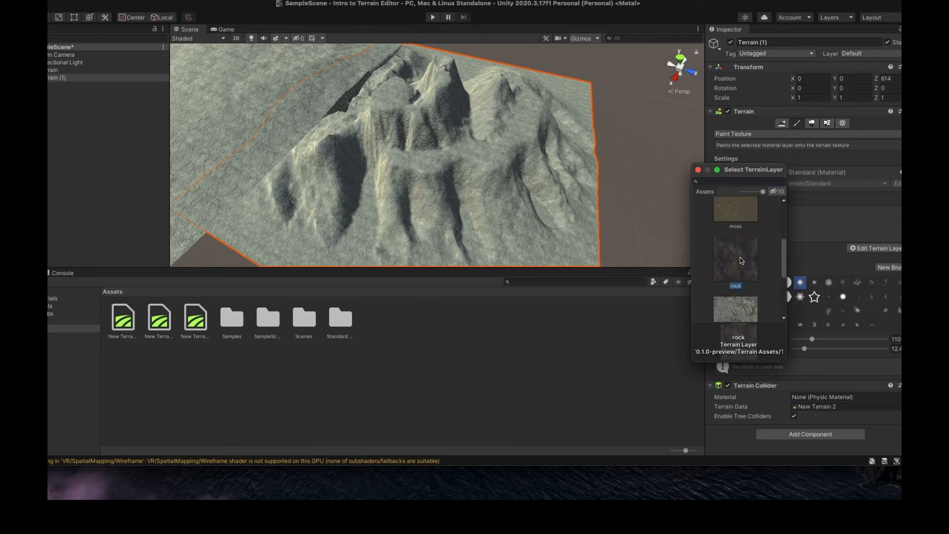
pyautogui.doubleClick(737, 255)
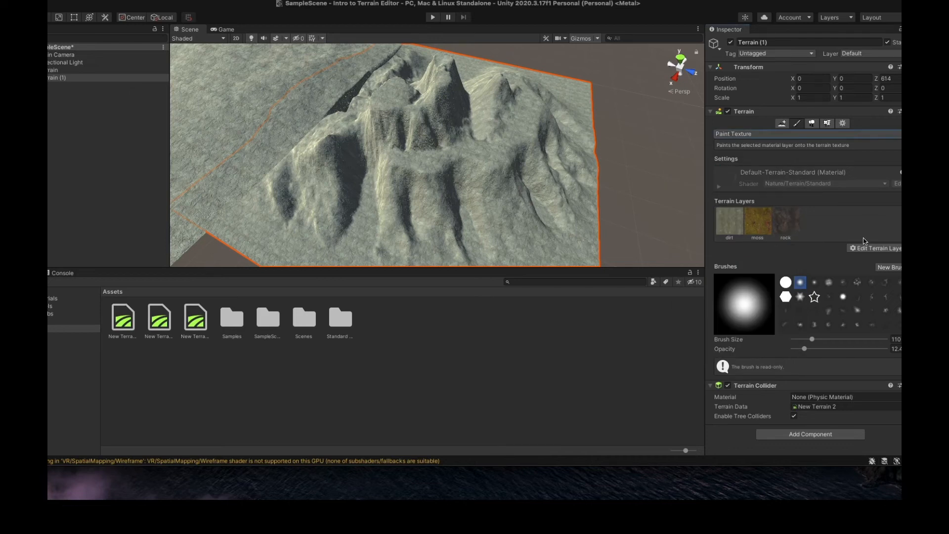
# Step: Add the existing sand layer to the second terrain's layers after rock
pyautogui.click(870, 248)
pyautogui.click(871, 263)
pyautogui.scroll(-3, 800, 346)
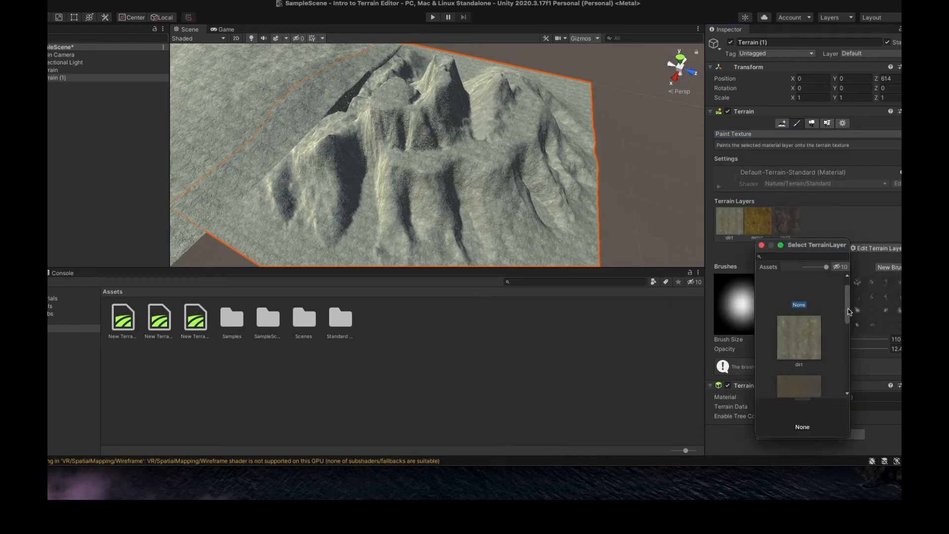
pyautogui.doubleClick(798, 346)
# Step: Add the existing scree layer to the second terrain's layers after sand
pyautogui.click(869, 248)
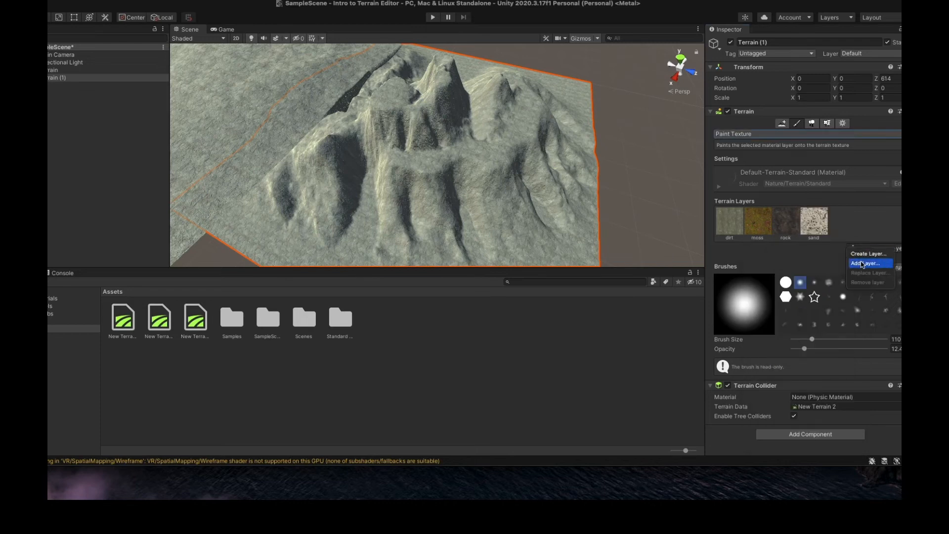
pyautogui.click(869, 263)
pyautogui.moveTo(880, 256); pyautogui.dragTo(761, 180)
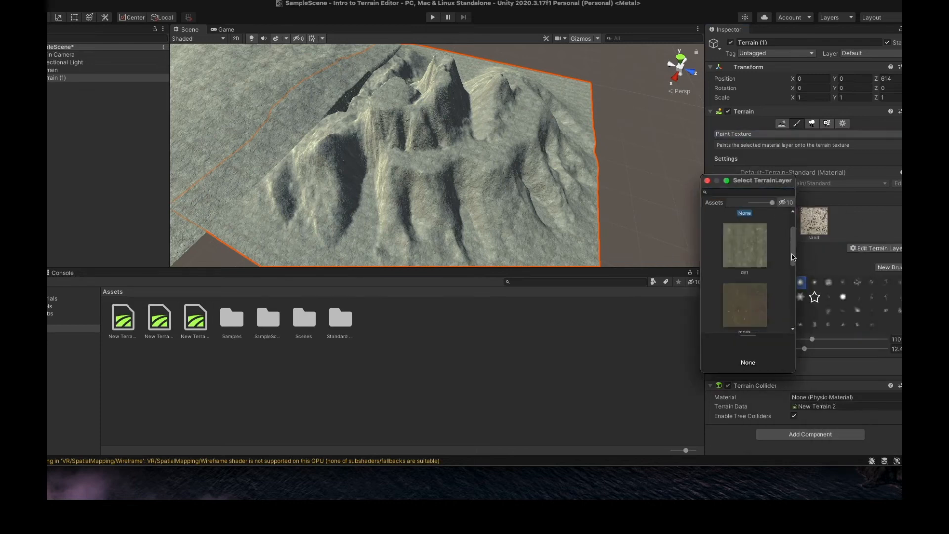
pyautogui.scroll(-5, 787, 296)
pyautogui.doubleClick(745, 272)
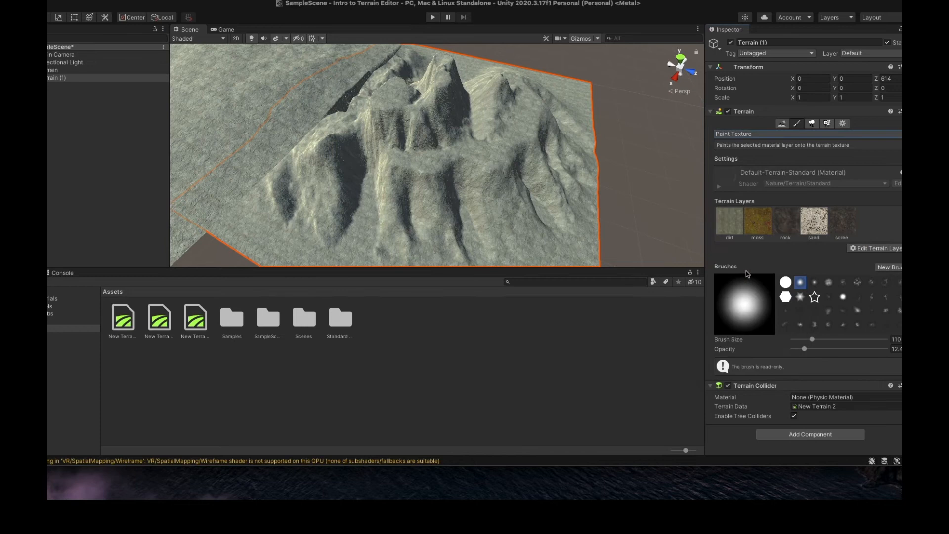
# Step: Add the existing snow layer to the second terrain's layers after scree
pyautogui.click(869, 248)
pyautogui.click(870, 265)
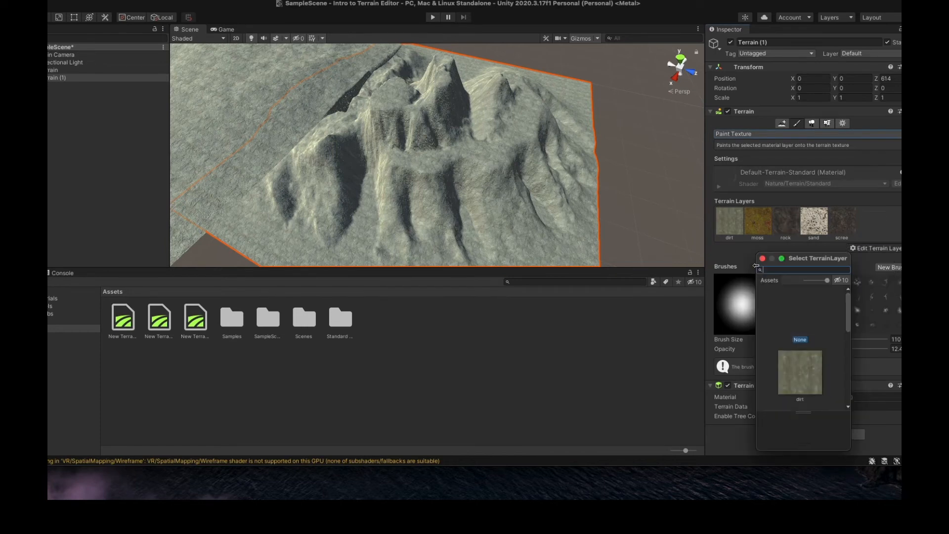
pyautogui.moveTo(850, 320); pyautogui.dragTo(848, 396)
pyautogui.doubleClick(808, 384)
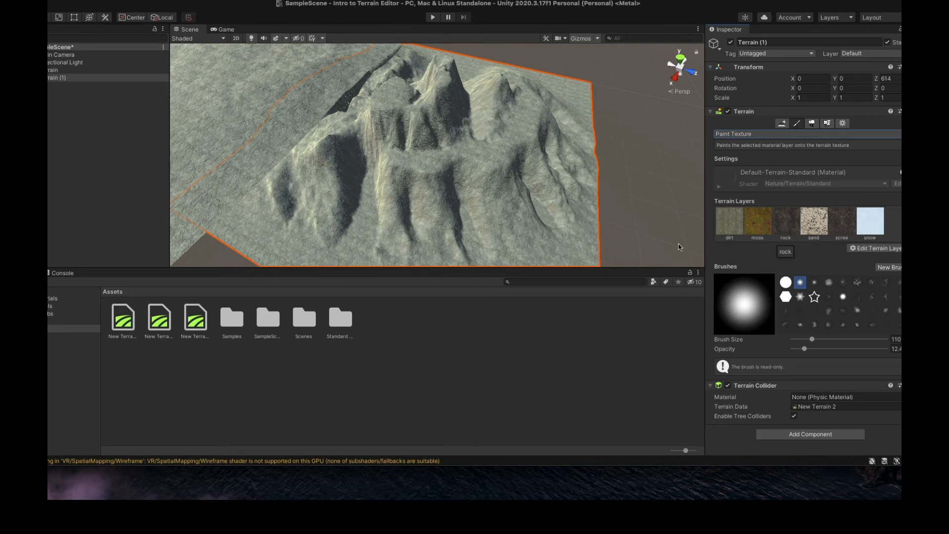
# Step: Set up sand layer painting with the terrainstamp_flatmountain01 brush at brush size 291 and opacity 36.4
pyautogui.click(829, 312)
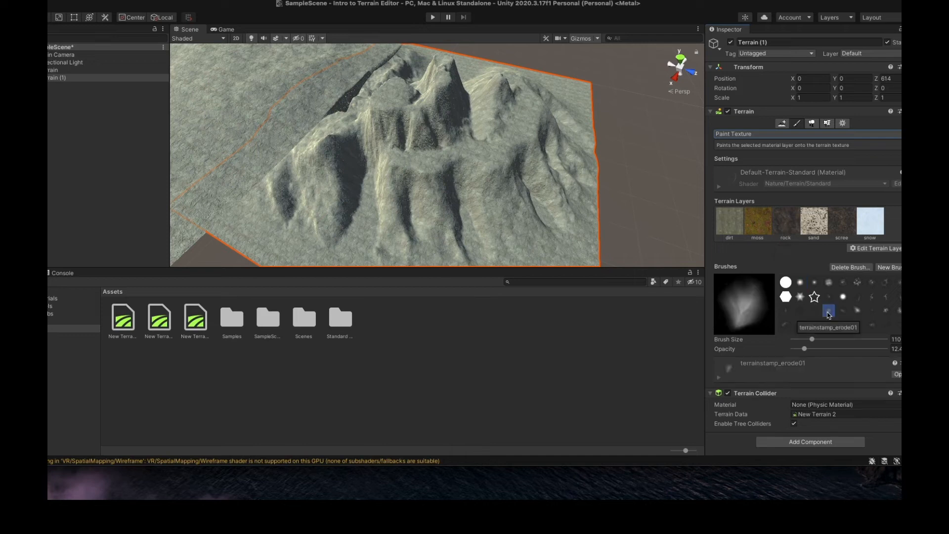
pyautogui.click(858, 311)
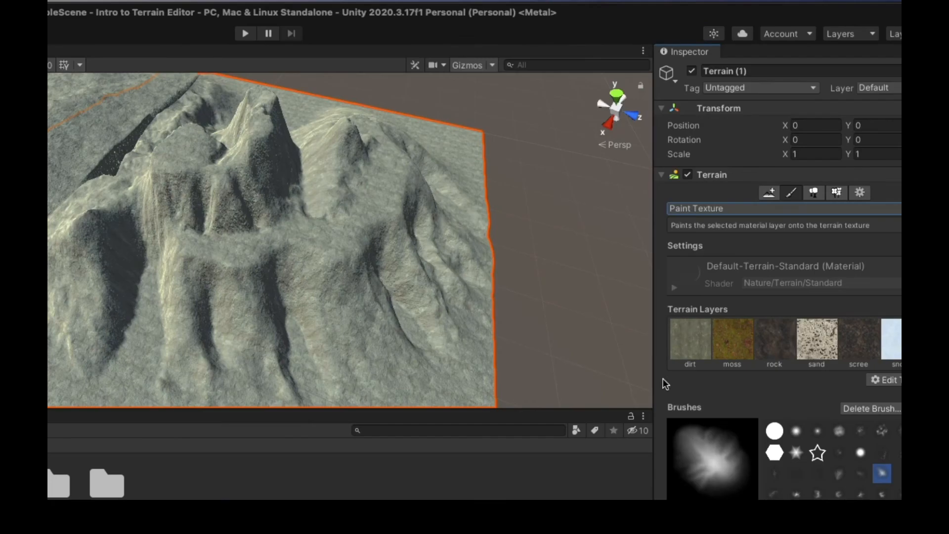
pyautogui.click(811, 351)
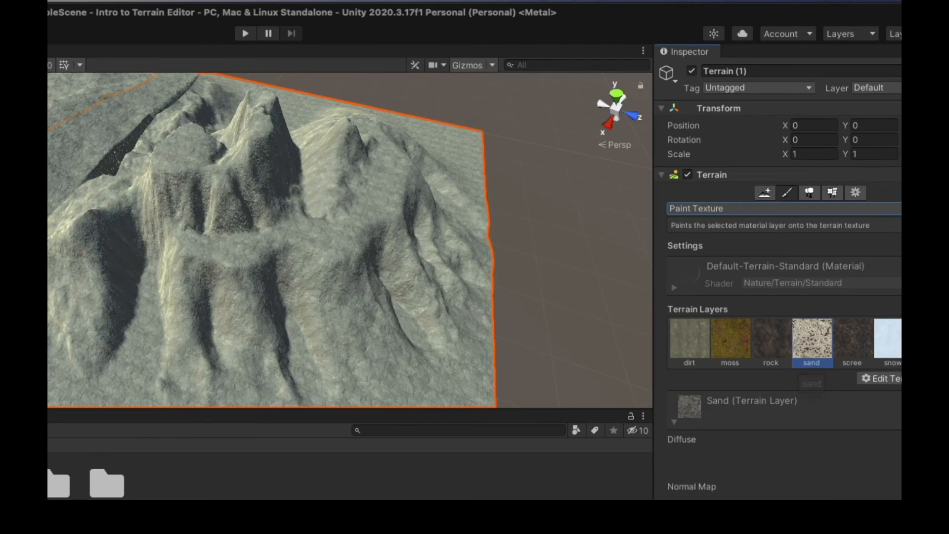
pyautogui.scroll(-5, 811, 351)
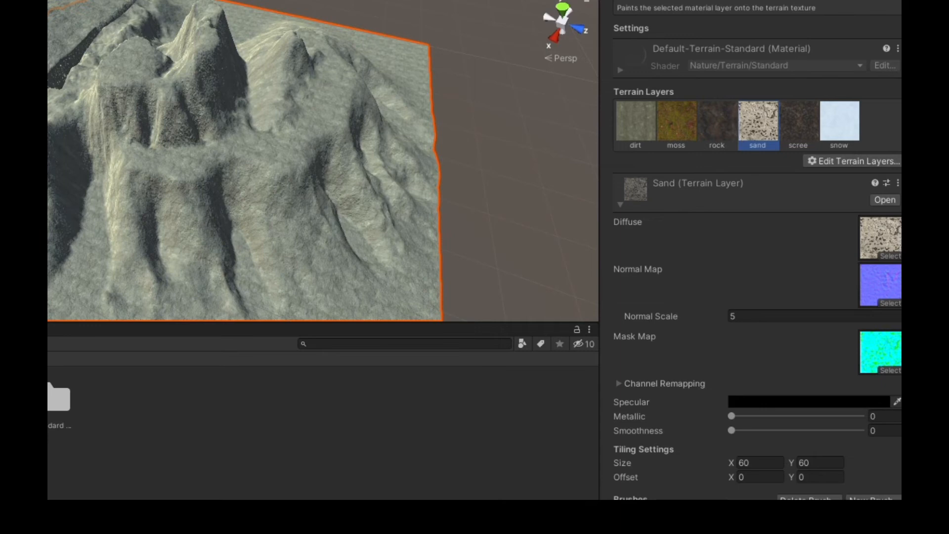
pyautogui.scroll(-3, 877, 407)
pyautogui.scroll(-4, 757, 250)
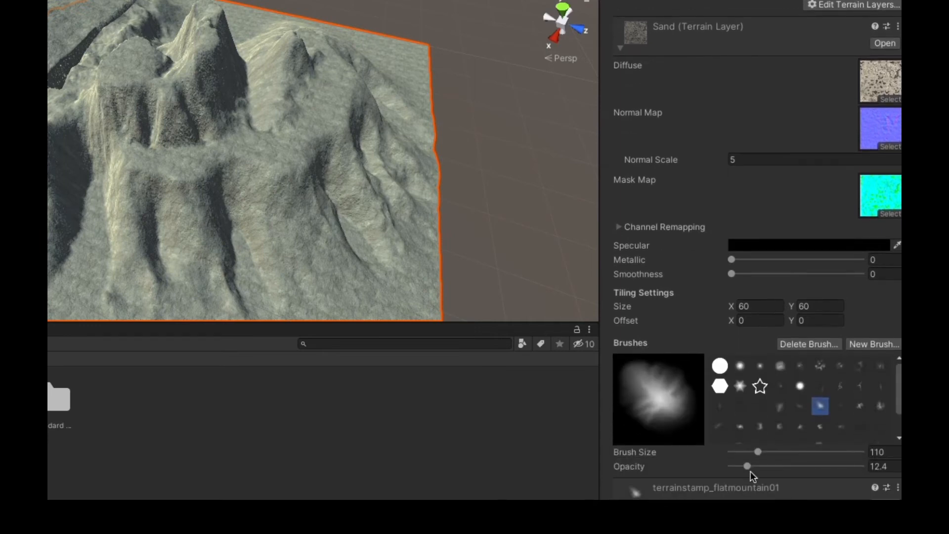
pyautogui.moveTo(749, 468); pyautogui.dragTo(778, 469)
pyautogui.moveTo(758, 453); pyautogui.dragTo(770, 453)
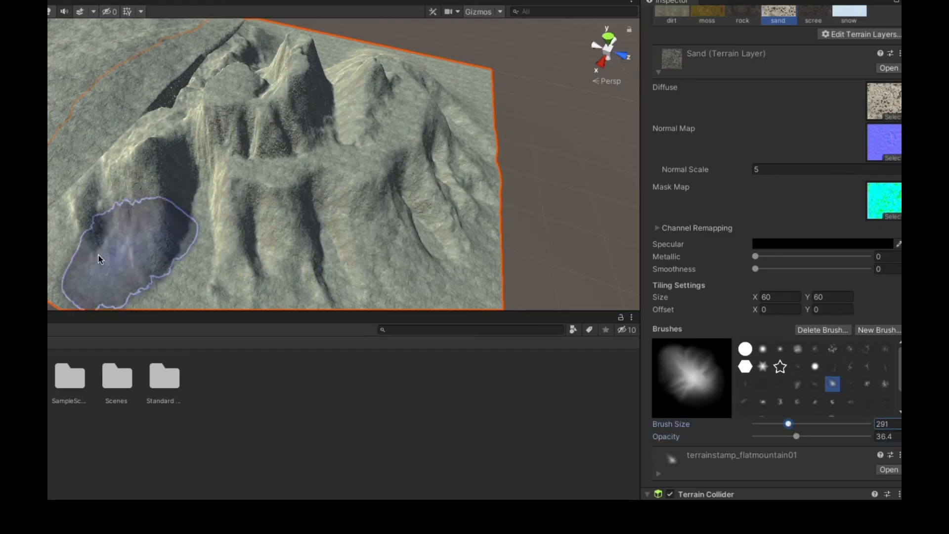
# Step: Paint sand over the flat ground around the base of the second terrain's mountain, including the area behind it
pyautogui.moveTo(98, 259)
pyautogui.mouseDown()
pyautogui.moveTo(55, 232)
pyautogui.moveTo(54, 257)
pyautogui.moveTo(121, 300)
pyautogui.moveTo(322, 303)
pyautogui.moveTo(415, 326)
pyautogui.moveTo(473, 302)
pyautogui.moveTo(482, 277)
pyautogui.mouseUp()
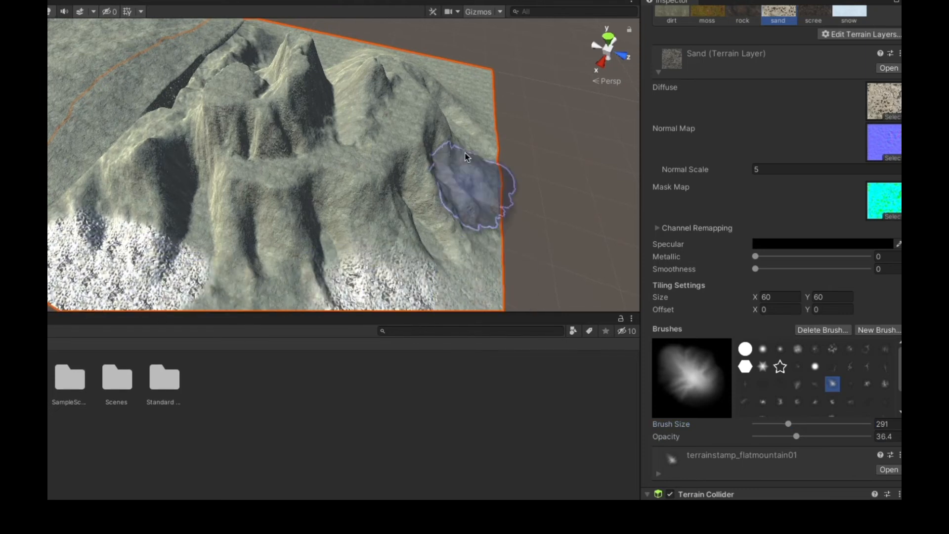
pyautogui.moveTo(465, 157)
pyautogui.mouseDown()
pyautogui.moveTo(479, 109)
pyautogui.moveTo(450, 81)
pyautogui.moveTo(351, 49)
pyautogui.mouseUp()
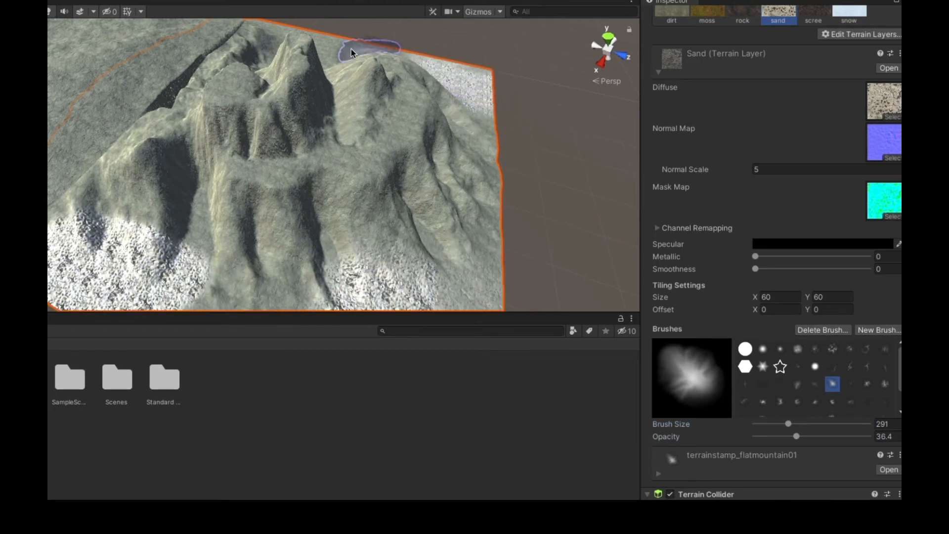
pyautogui.scroll(-3, 286, 54)
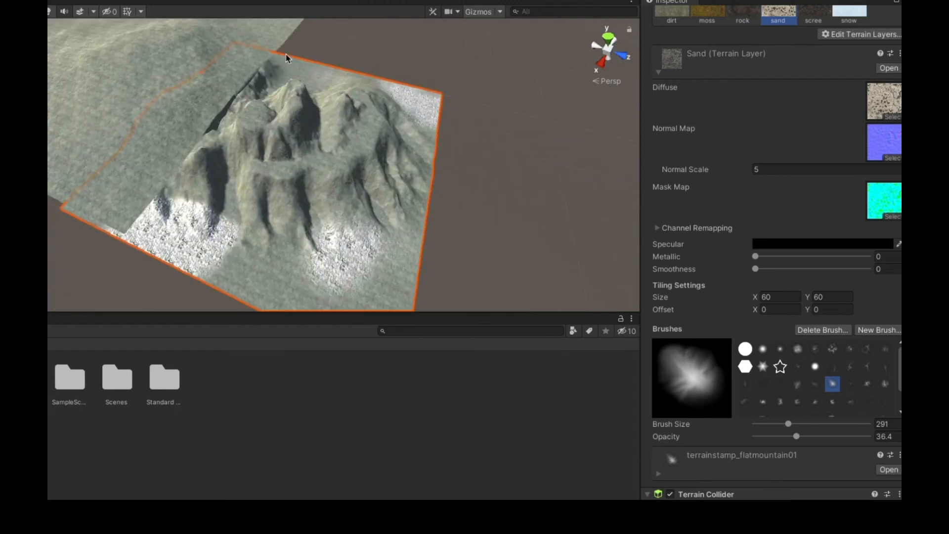
pyautogui.scroll(2, 287, 58)
pyautogui.moveTo(281, 57); pyautogui.dragTo(304, 59)
pyautogui.moveTo(123, 244)
pyautogui.mouseDown()
pyautogui.moveTo(106, 237)
pyautogui.moveTo(138, 253)
pyautogui.moveTo(104, 256)
pyautogui.moveTo(190, 270)
pyautogui.moveTo(220, 295)
pyautogui.moveTo(280, 307)
pyautogui.moveTo(407, 301)
pyautogui.moveTo(416, 268)
pyautogui.moveTo(295, 284)
pyautogui.moveTo(274, 212)
pyautogui.moveTo(521, 222)
pyautogui.mouseUp()
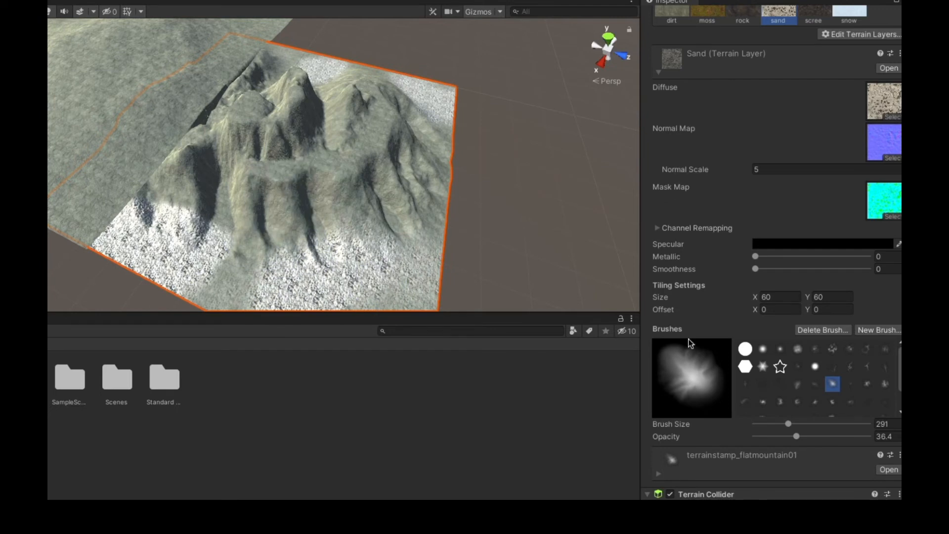
# Step: Paint sand on the mountain's middle ledge and upper peaks using brush sizes 30 and 81, lowering the opacity to 15.4
pyautogui.click(773, 424)
pyautogui.moveTo(272, 174); pyautogui.dragTo(279, 172)
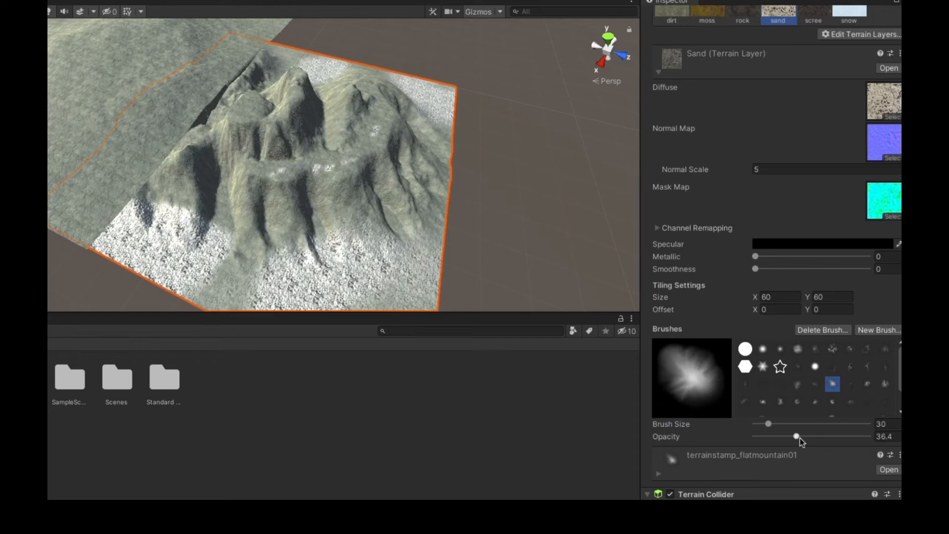
pyautogui.moveTo(797, 437); pyautogui.dragTo(773, 437)
pyautogui.moveTo(366, 109); pyautogui.dragTo(358, 85)
pyautogui.moveTo(769, 424); pyautogui.dragTo(776, 424)
pyautogui.moveTo(336, 152); pyautogui.dragTo(275, 170)
pyautogui.moveTo(245, 116); pyautogui.dragTo(291, 87)
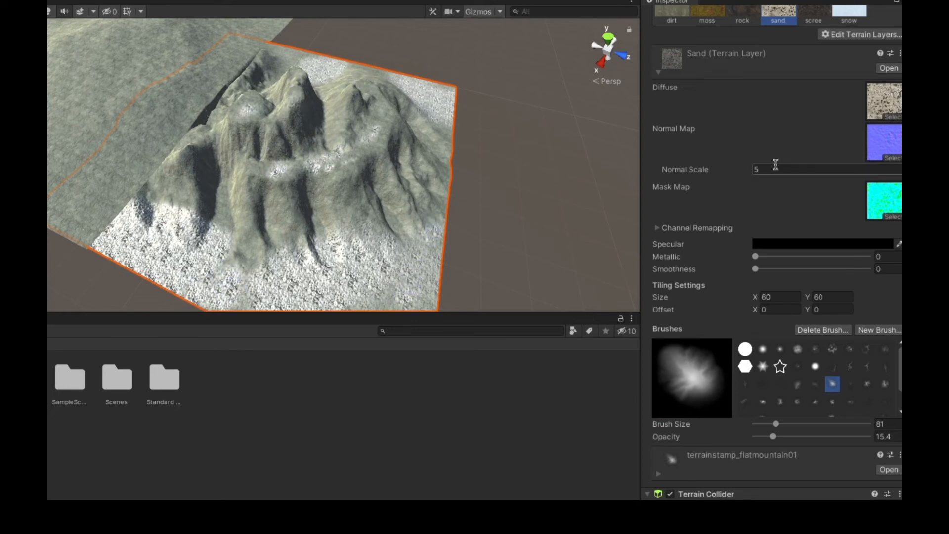
# Step: Dab patches of the dirt layer over the sand at the foot of the mountain
pyautogui.scroll(-1, 853, 168)
pyautogui.scroll(10, 854, 166)
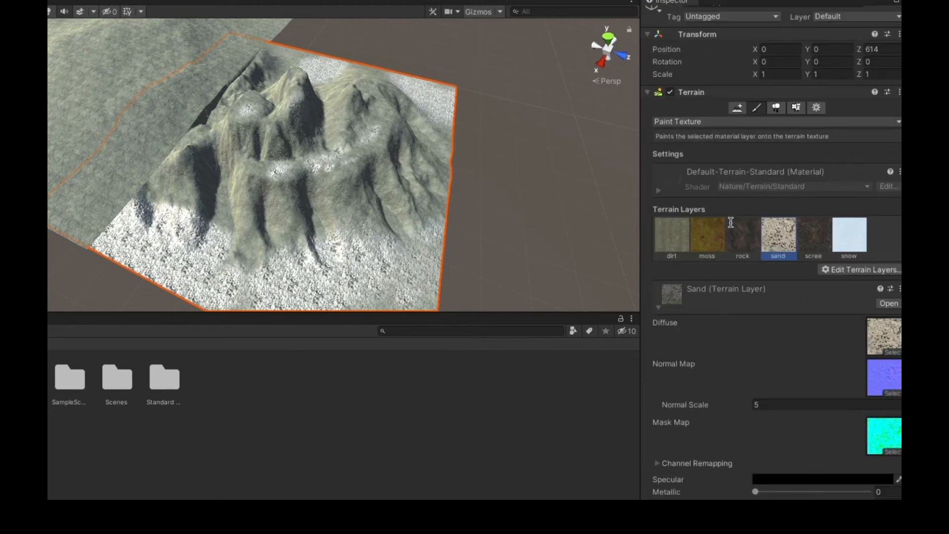
pyautogui.click(680, 240)
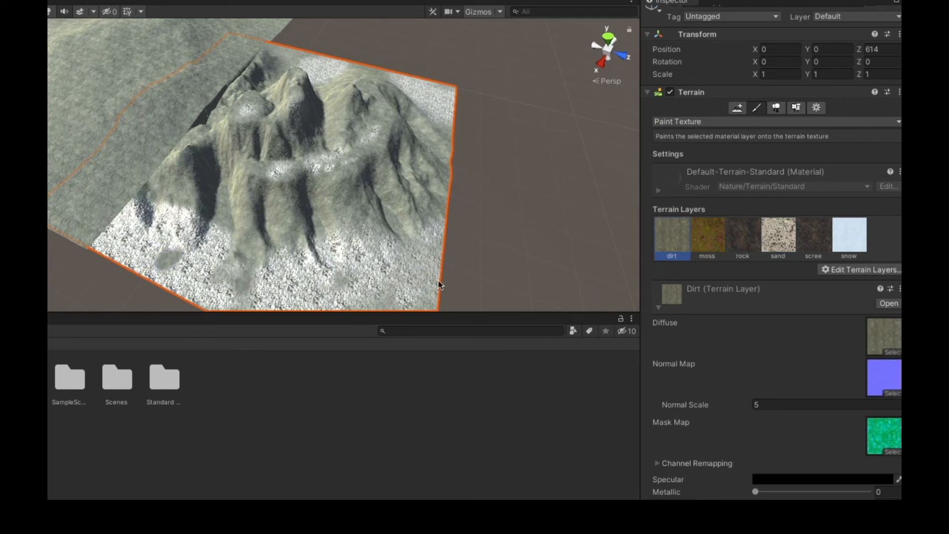
pyautogui.click(408, 260)
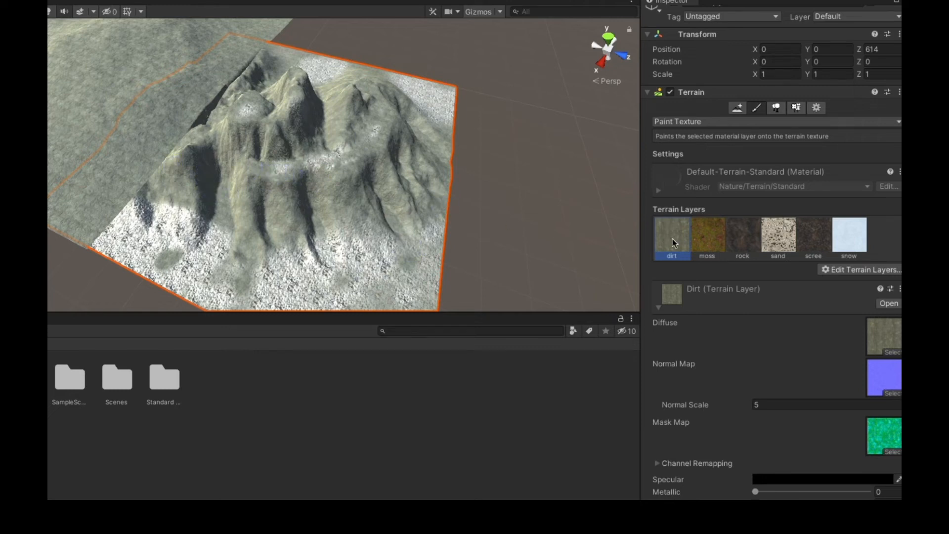
# Step: Paint the rock layer on the steep faces below the middle ledge with brush size 101 and opacity 58
pyautogui.click(738, 241)
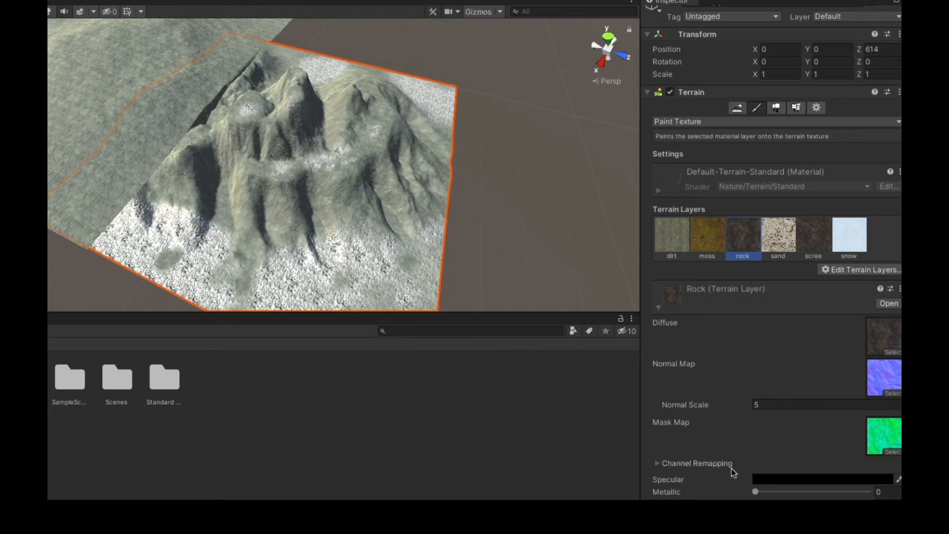
pyautogui.scroll(-10, 771, 252)
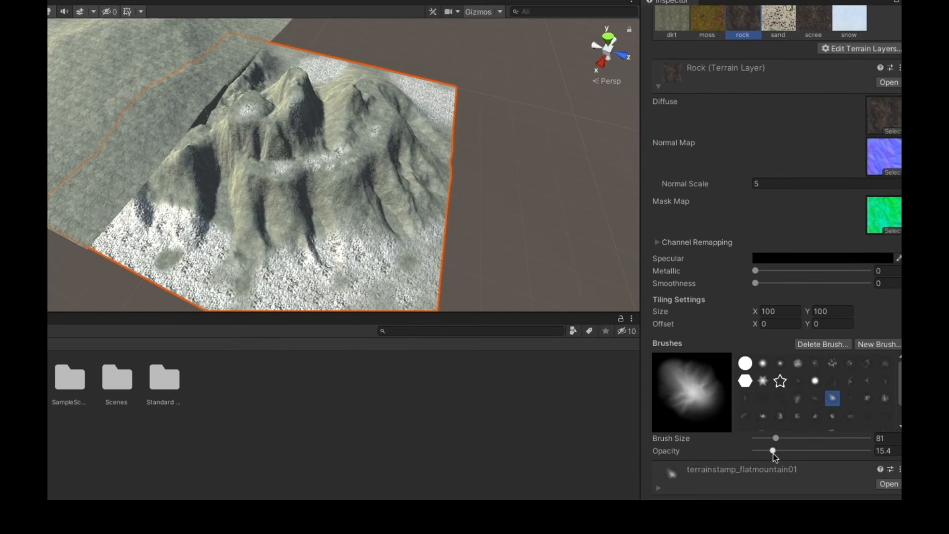
pyautogui.moveTo(773, 450)
pyautogui.mouseDown()
pyautogui.moveTo(820, 450)
pyautogui.moveTo(791, 438)
pyautogui.moveTo(831, 438)
pyautogui.mouseUp()
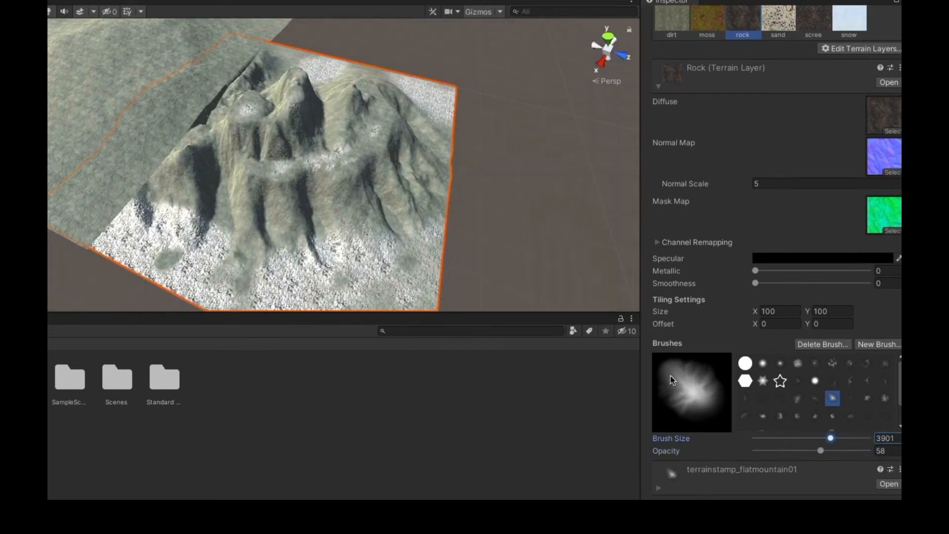
pyautogui.moveTo(830, 439); pyautogui.dragTo(773, 439)
pyautogui.moveTo(774, 439); pyautogui.dragTo(778, 439)
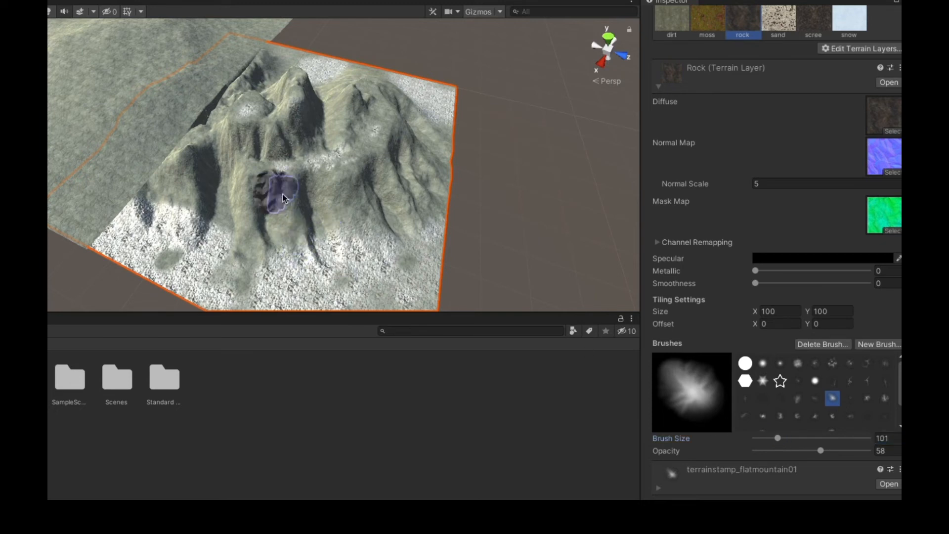
pyautogui.moveTo(283, 198)
pyautogui.mouseDown()
pyautogui.moveTo(361, 190)
pyautogui.moveTo(190, 171)
pyautogui.moveTo(331, 202)
pyautogui.mouseUp()
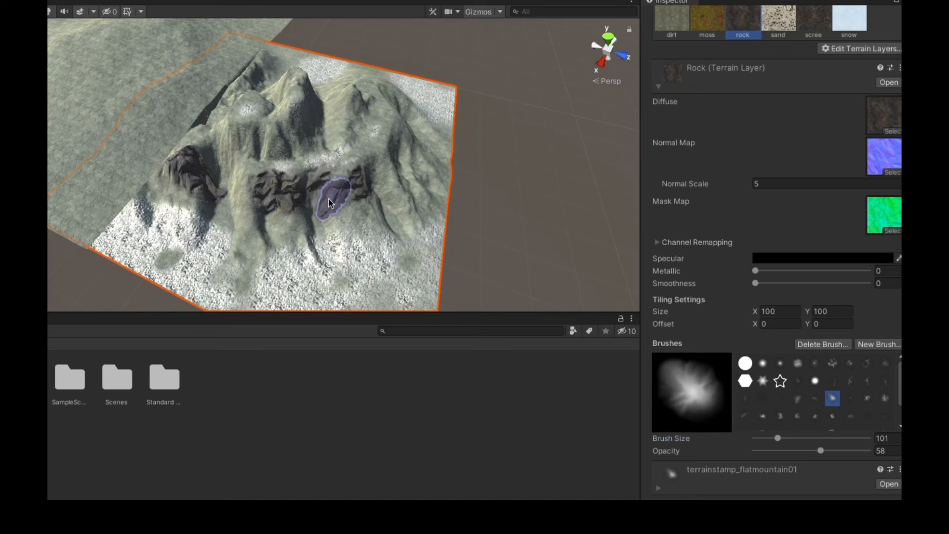
# Step: Lower the opacity to 32.6 and paint rock on the outer slope and the steep faces of the upper peaks
pyautogui.moveTo(822, 455); pyautogui.dragTo(792, 451)
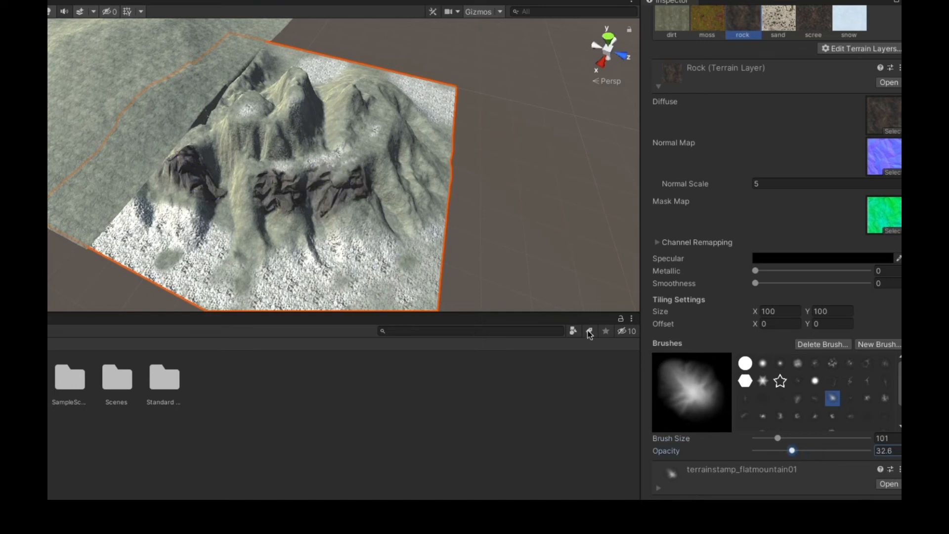
pyautogui.moveTo(404, 173)
pyautogui.mouseDown()
pyautogui.moveTo(394, 133)
pyautogui.moveTo(377, 180)
pyautogui.moveTo(239, 195)
pyautogui.moveTo(313, 103)
pyautogui.mouseUp()
pyautogui.scroll(3, 232, 158)
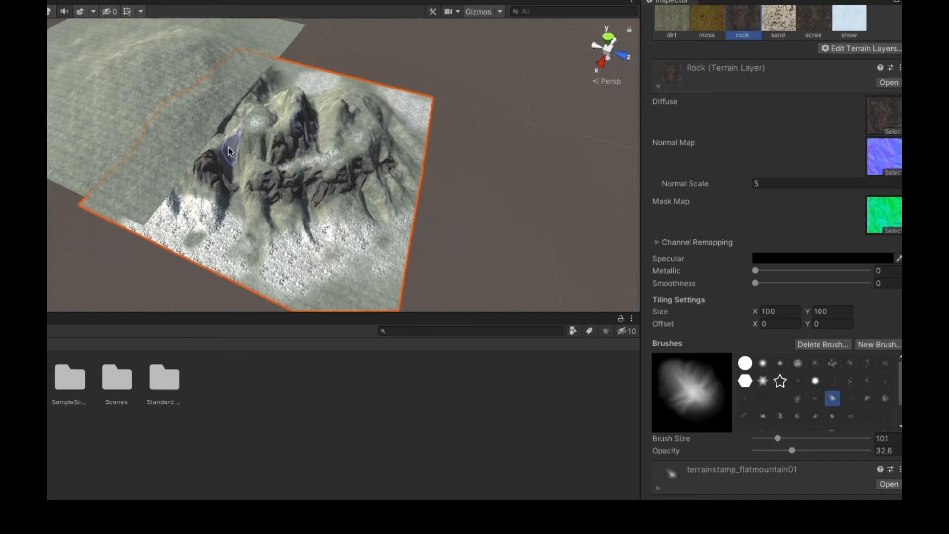
pyautogui.scroll(3, 250, 168)
pyautogui.scroll(1, 278, 202)
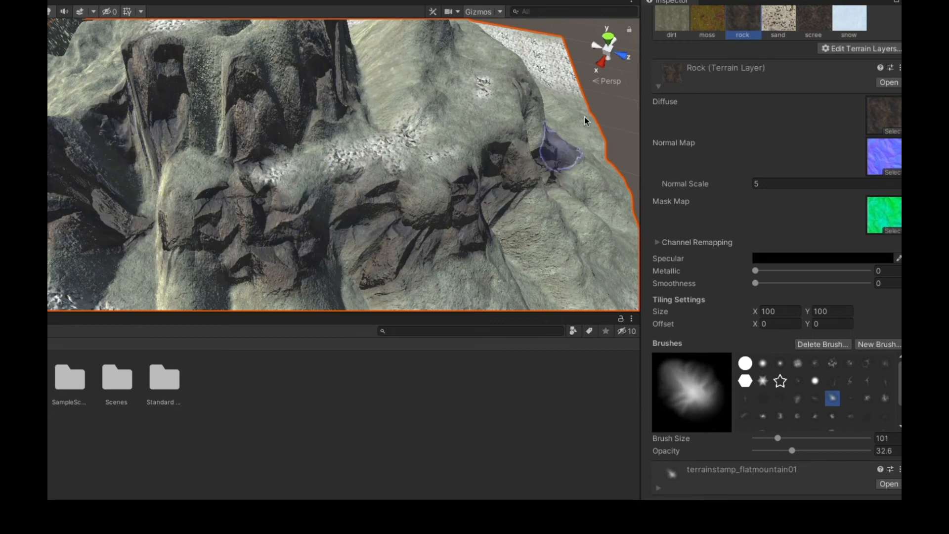
# Step: Paint the scree layer along the lower edges of the rock faces with brush size 39 and opacity 19.9
pyautogui.click(809, 25)
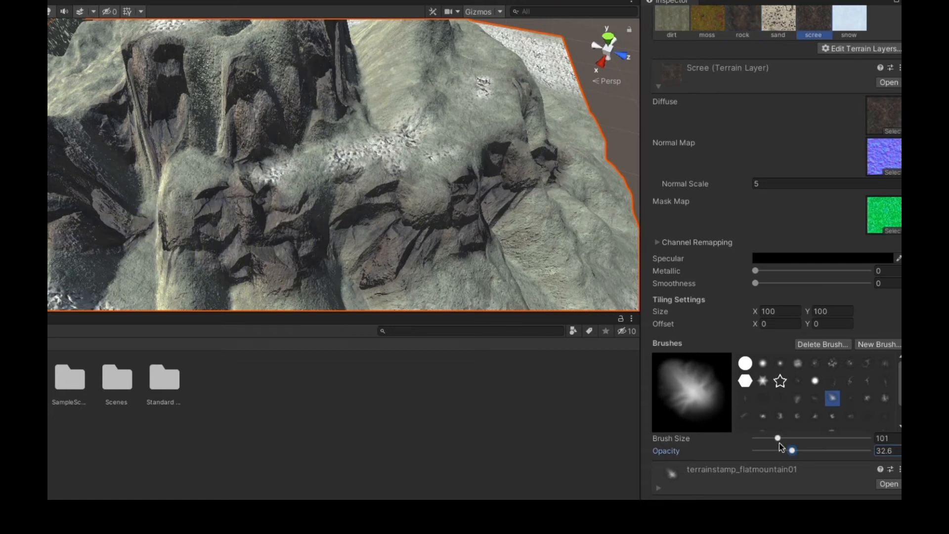
pyautogui.moveTo(779, 440); pyautogui.dragTo(784, 451)
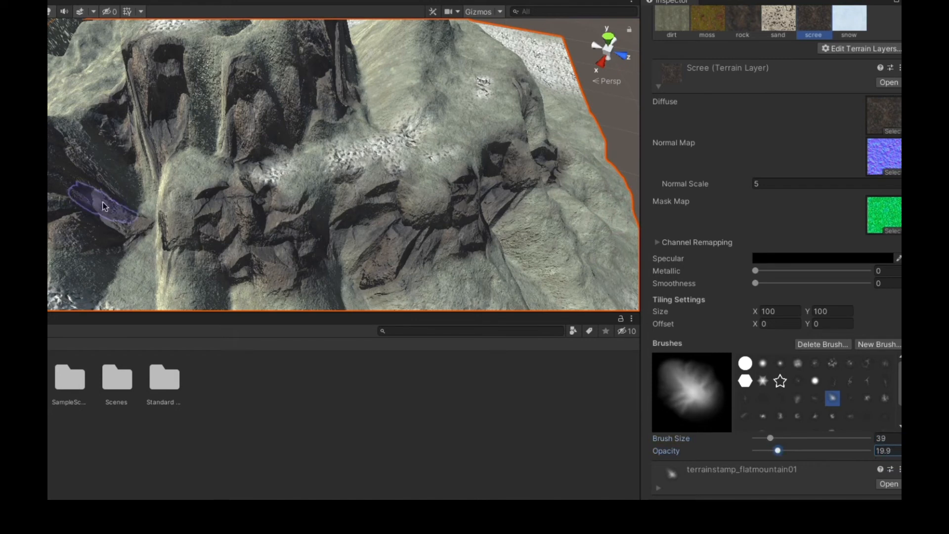
pyautogui.moveTo(137, 180)
pyautogui.mouseDown()
pyautogui.moveTo(112, 177)
pyautogui.moveTo(132, 160)
pyautogui.mouseUp()
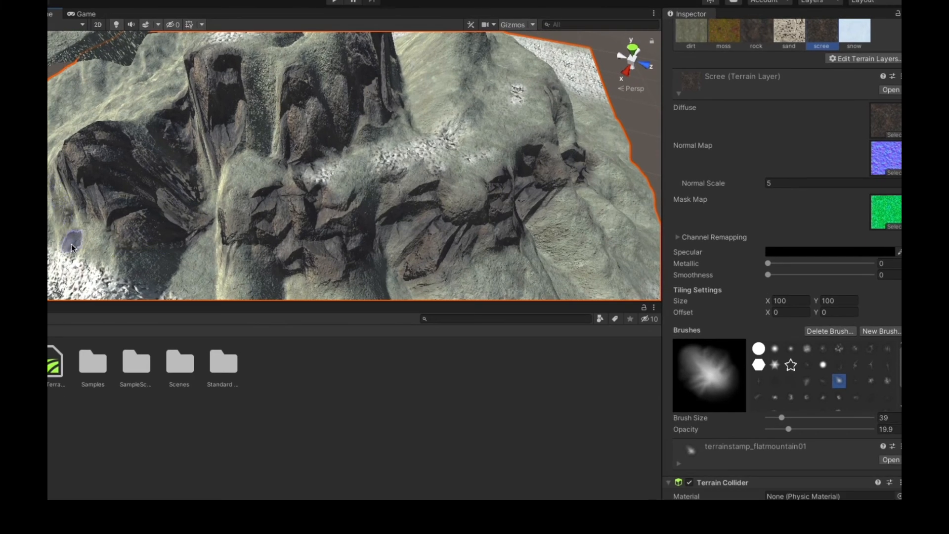
pyautogui.click(73, 252)
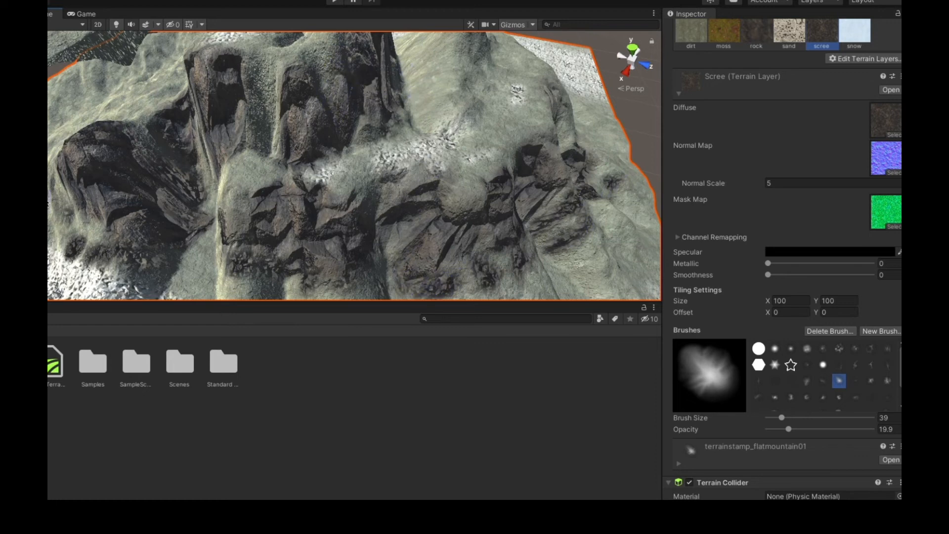
# Step: Blend sand into the scree patches below the rock faces, lowering the brush opacity to 5
pyautogui.click(786, 39)
pyautogui.moveTo(540, 203); pyautogui.dragTo(555, 231)
pyautogui.click(455, 272)
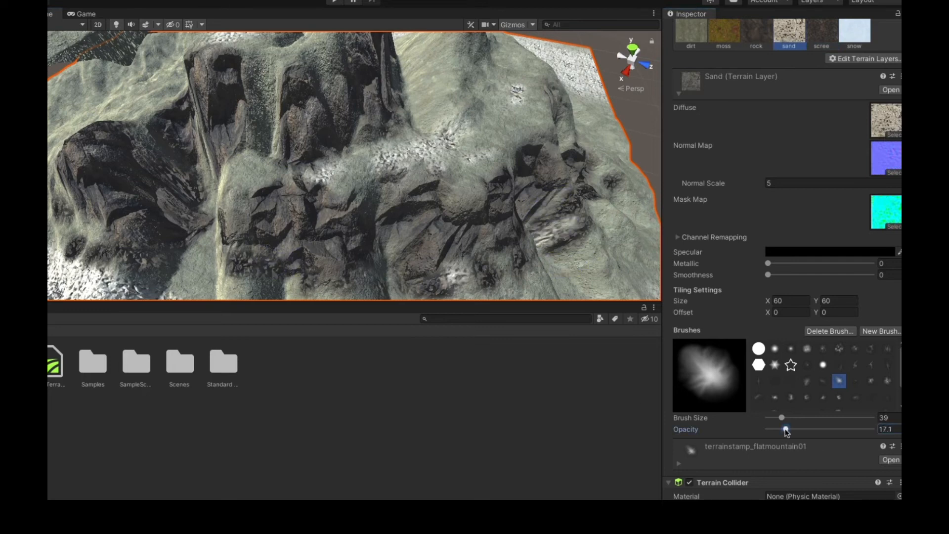
pyautogui.moveTo(481, 273); pyautogui.dragTo(573, 217)
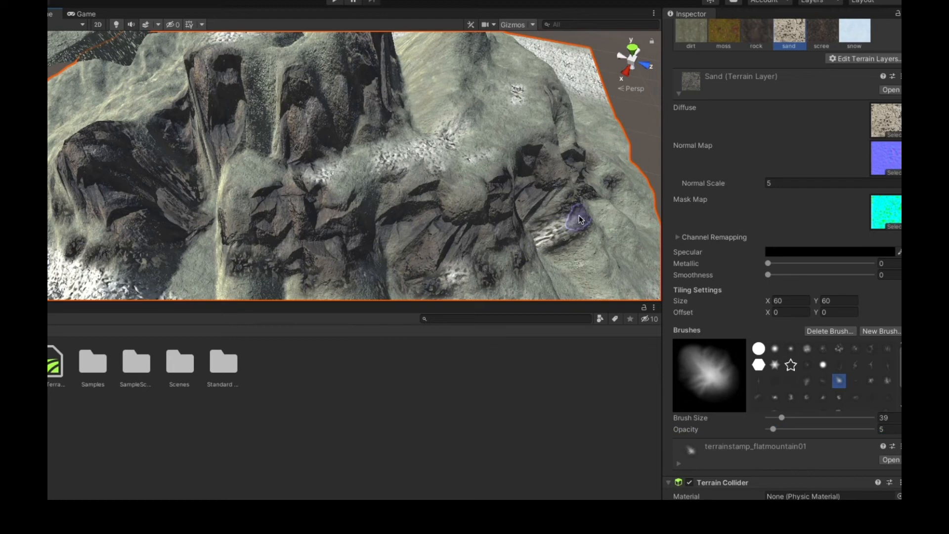
# Step: Paint the scree layer over the sandy middle ledge and the slope behind it with brush size 108
pyautogui.click(816, 32)
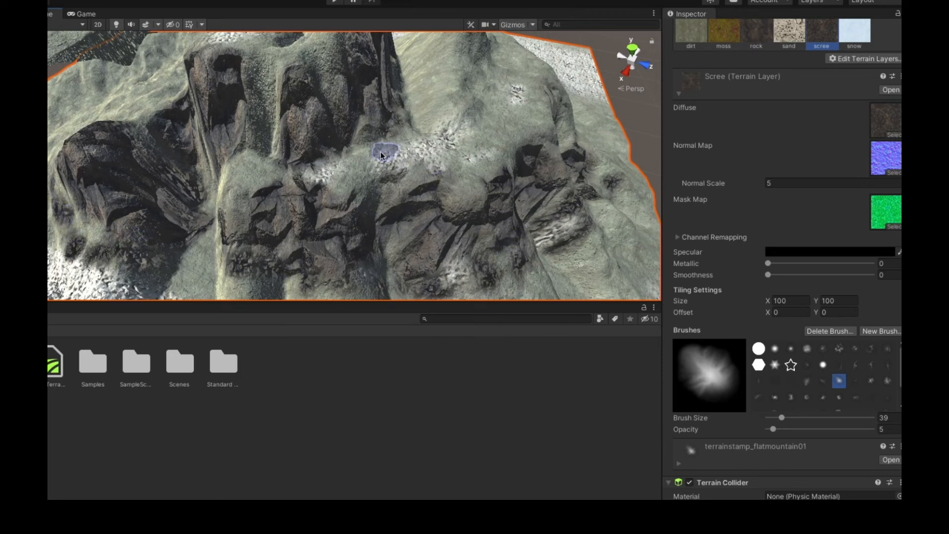
pyautogui.moveTo(789, 422); pyautogui.dragTo(790, 418)
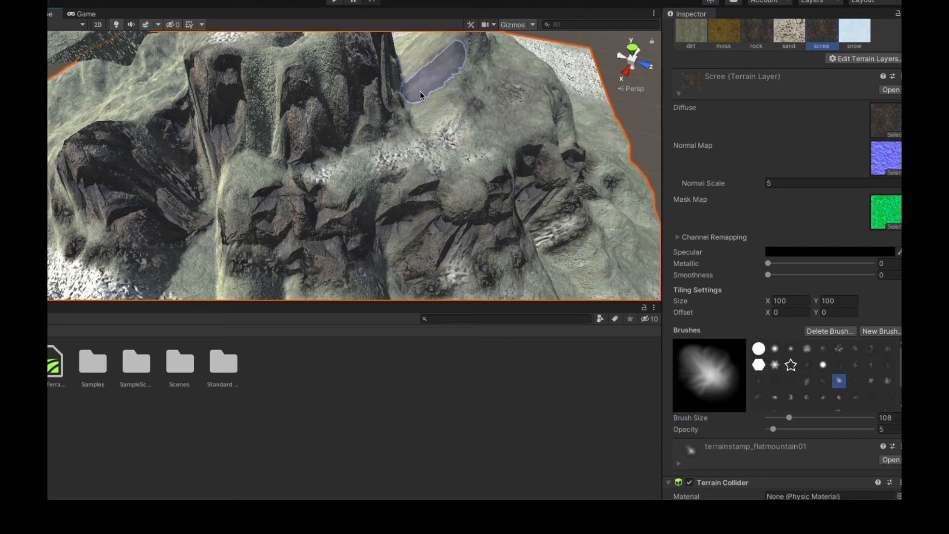
pyautogui.scroll(-5, 386, 130)
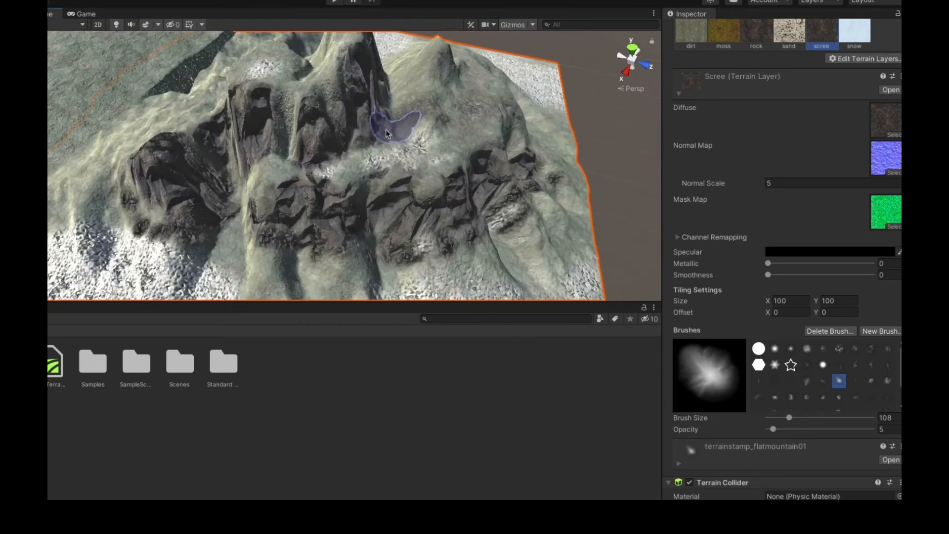
pyautogui.moveTo(385, 130); pyautogui.dragTo(510, 141, button='right')
pyautogui.scroll(5, 298, 99)
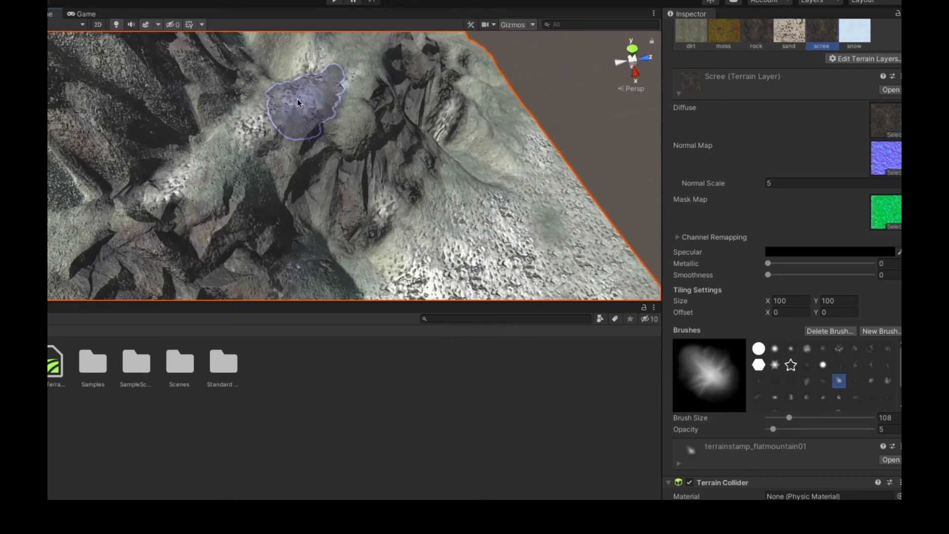
pyautogui.moveTo(298, 99); pyautogui.dragTo(219, 102, button='right')
pyautogui.scroll(3, 247, 112)
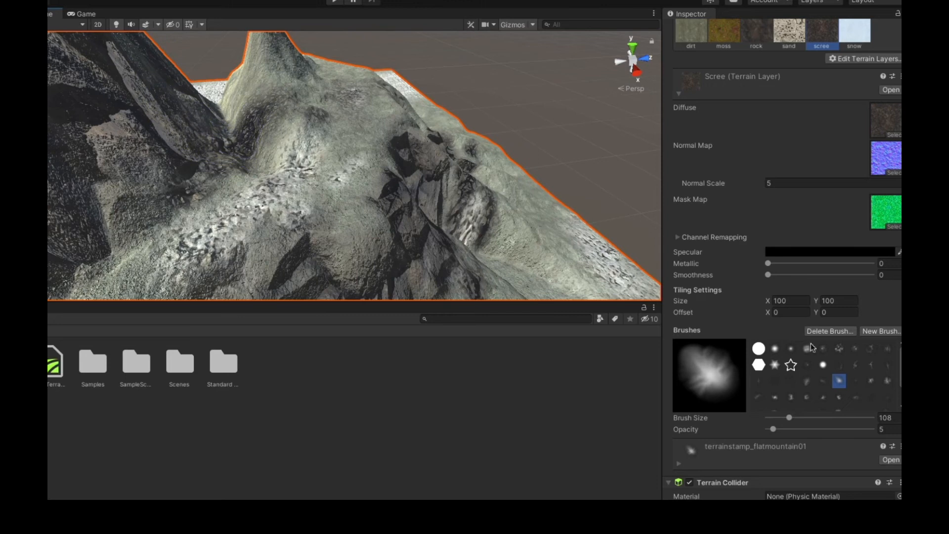
# Step: Paint the moss layer over the ledge and the steep rock faces at its outer end
pyautogui.click(750, 40)
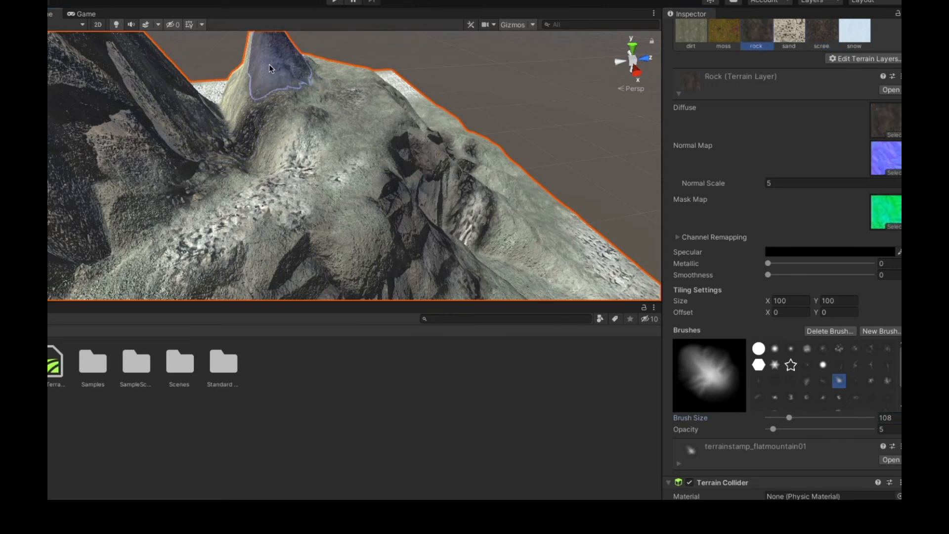
pyautogui.click(713, 48)
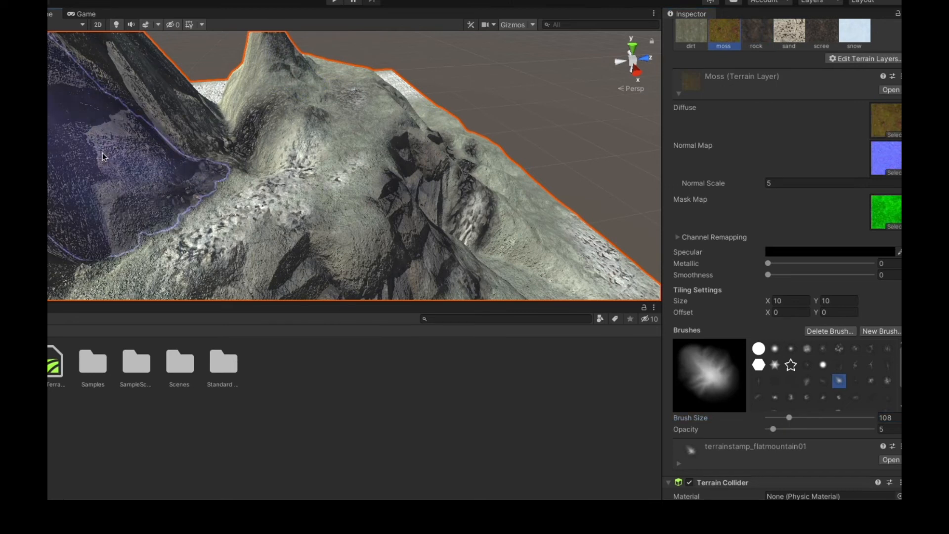
pyautogui.moveTo(261, 192)
pyautogui.mouseDown()
pyautogui.moveTo(393, 245)
pyautogui.moveTo(443, 196)
pyautogui.moveTo(419, 224)
pyautogui.mouseUp()
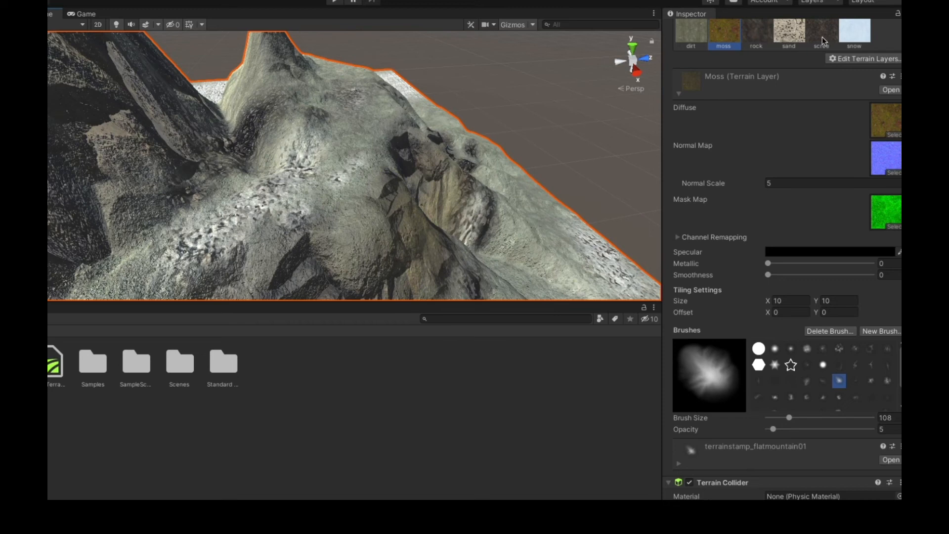
# Step: Blend rock, sand and dirt over the rounded mound beside the mossy rock faces
pyautogui.click(757, 33)
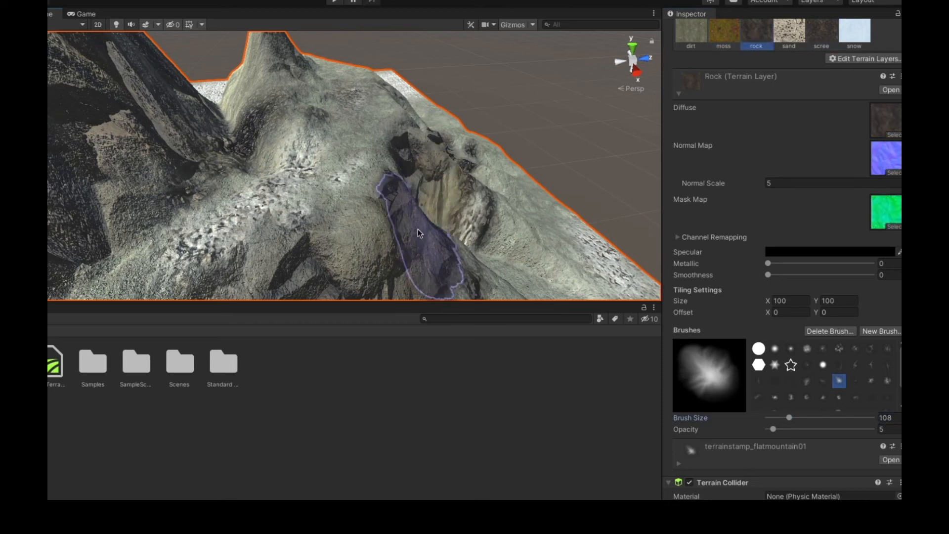
pyautogui.scroll(5, 302, 192)
pyautogui.scroll(-3, 299, 188)
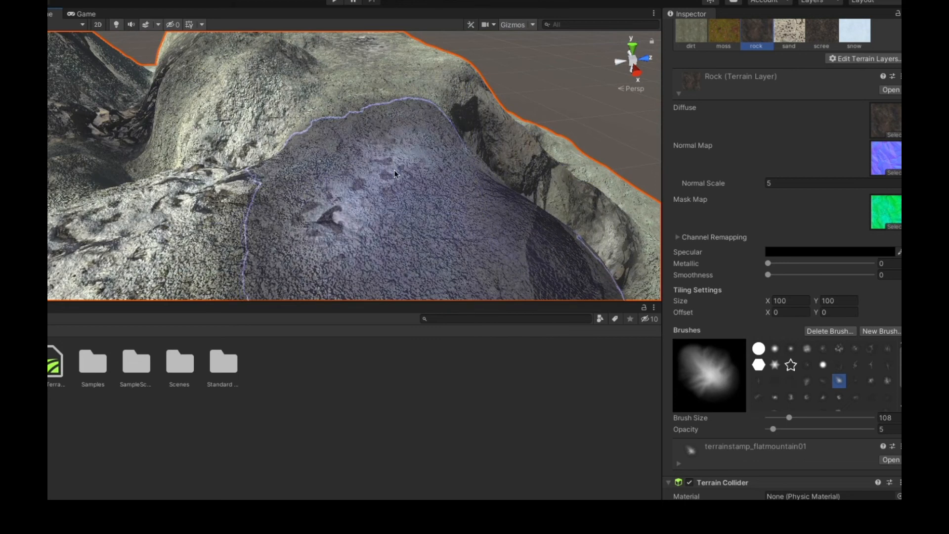
pyautogui.click(790, 33)
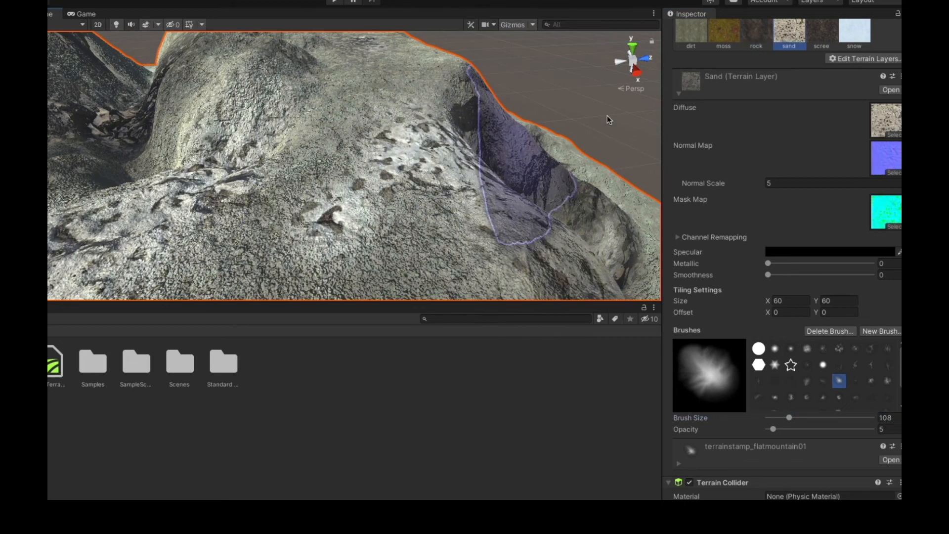
pyautogui.click(691, 32)
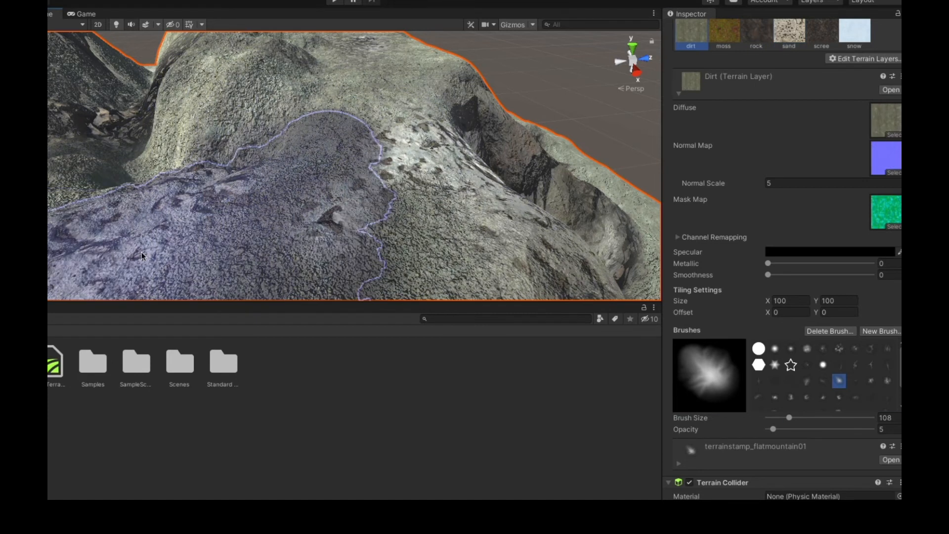
# Step: Try painting sand over the flat outer corner of the mountain terrain with brush size 477
pyautogui.scroll(-10, 141, 251)
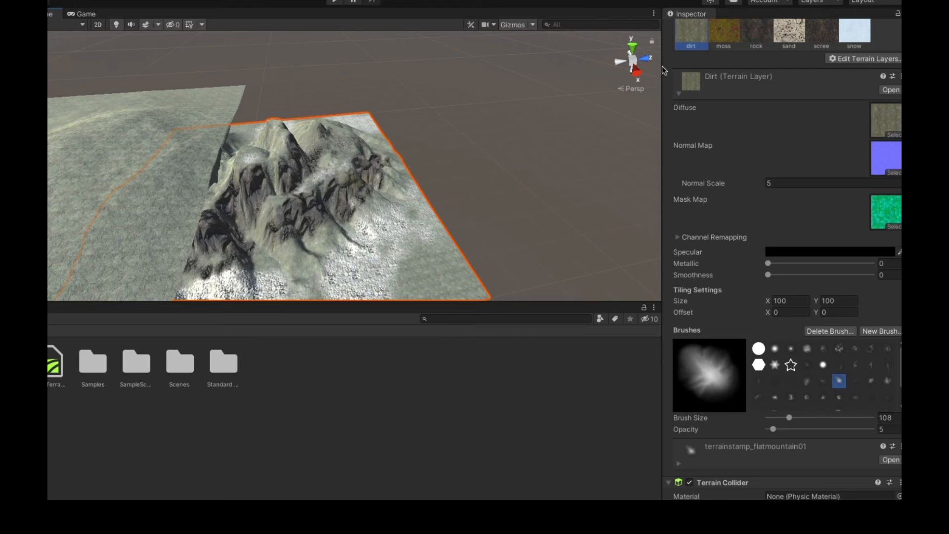
pyautogui.click(787, 38)
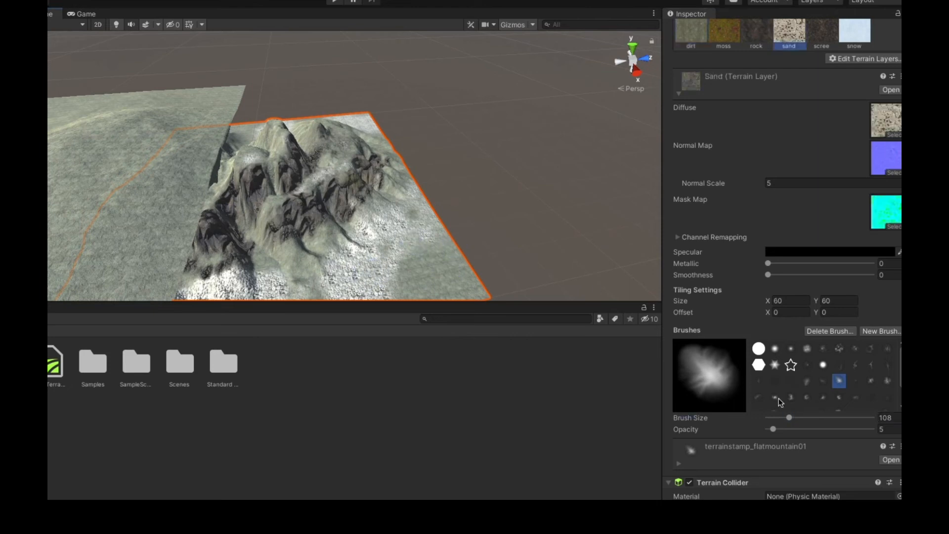
pyautogui.moveTo(790, 419); pyautogui.dragTo(804, 418)
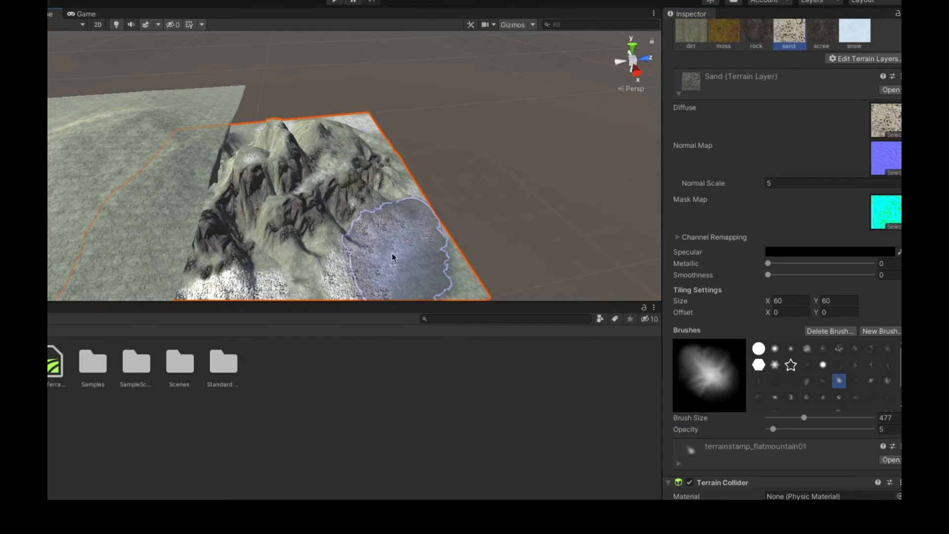
pyautogui.moveTo(397, 243)
pyautogui.mouseDown()
pyautogui.moveTo(379, 265)
pyautogui.moveTo(417, 283)
pyautogui.mouseUp()
pyautogui.press('super+z')
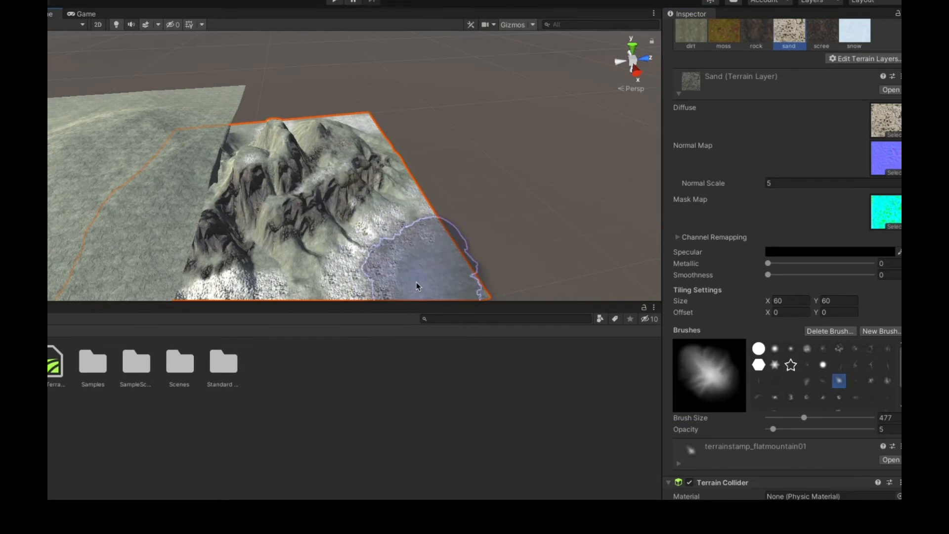
pyautogui.press('super+z')
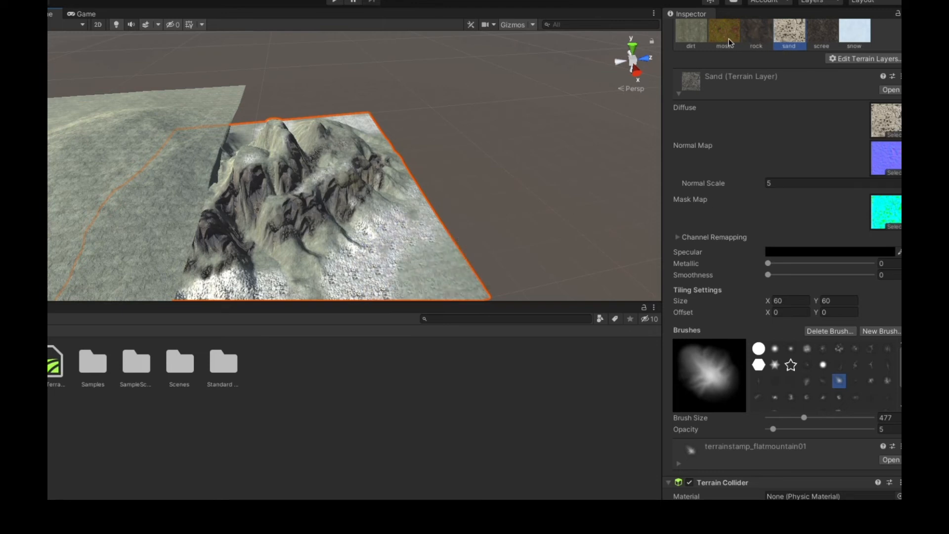
# Step: Set the brush size to 132 and touch up the upper slopes with dirt and the small rear peak with rock
pyautogui.click(704, 40)
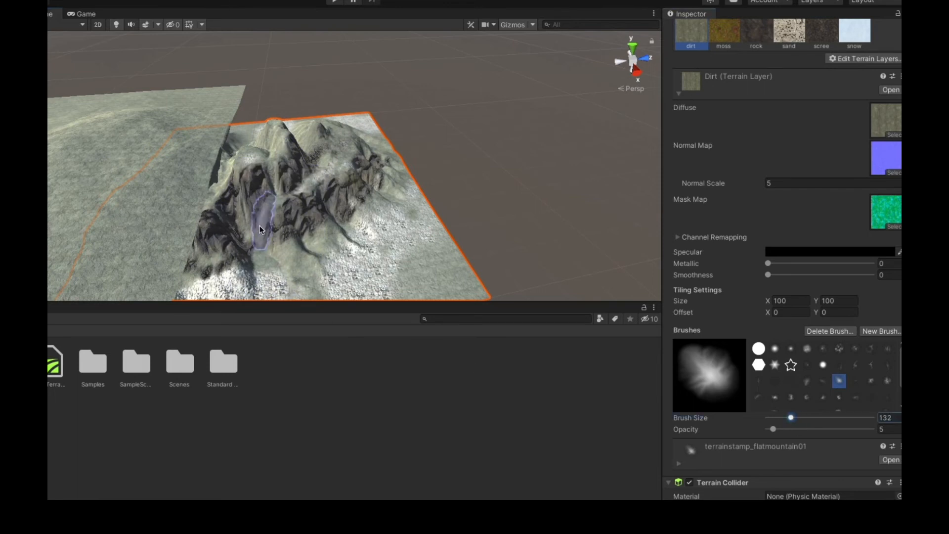
pyautogui.scroll(-2, 328, 188)
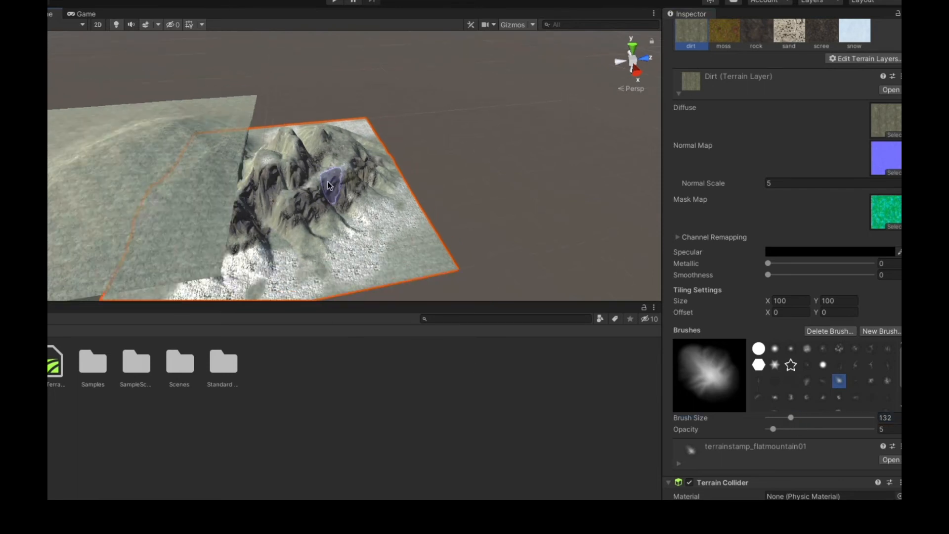
pyautogui.scroll(6, 326, 183)
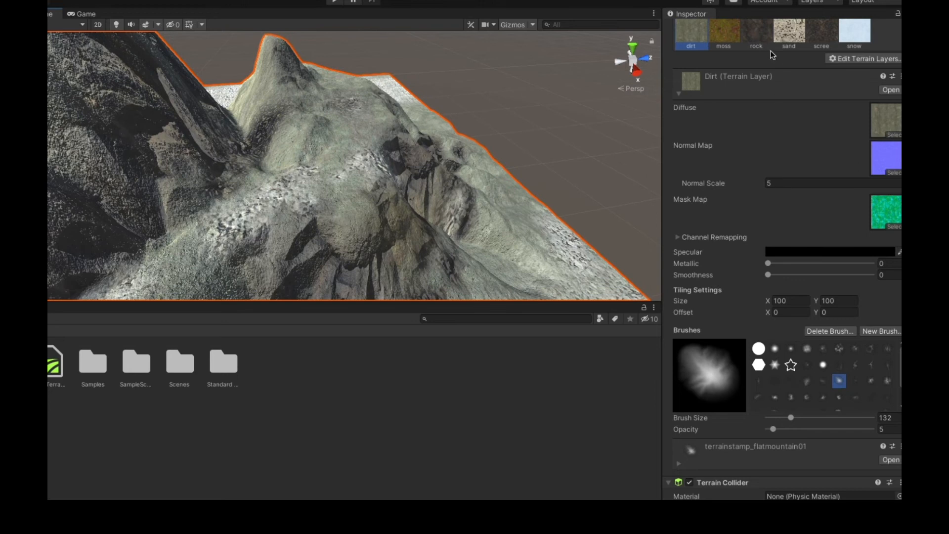
pyautogui.click(748, 43)
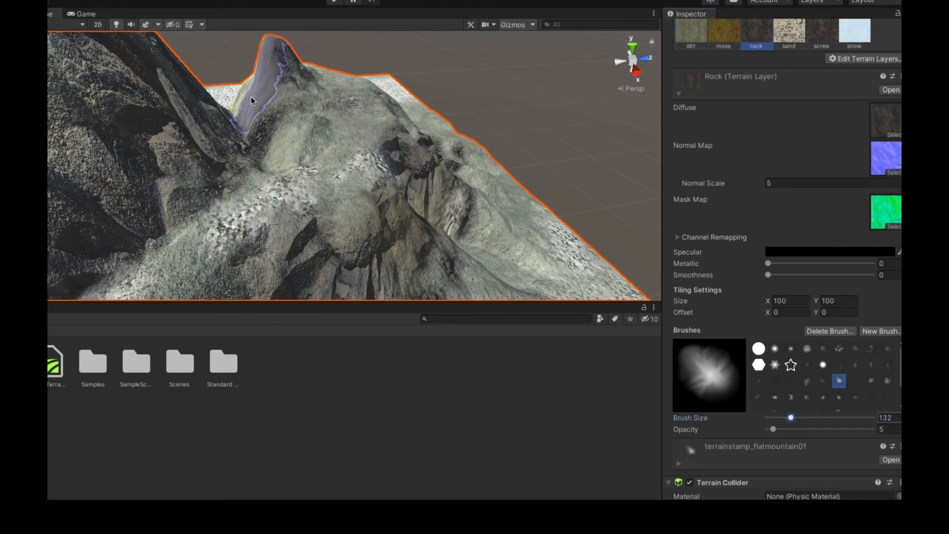
pyautogui.moveTo(251, 97)
pyautogui.mouseDown()
pyautogui.moveTo(268, 100)
pyautogui.moveTo(258, 105)
pyautogui.mouseUp()
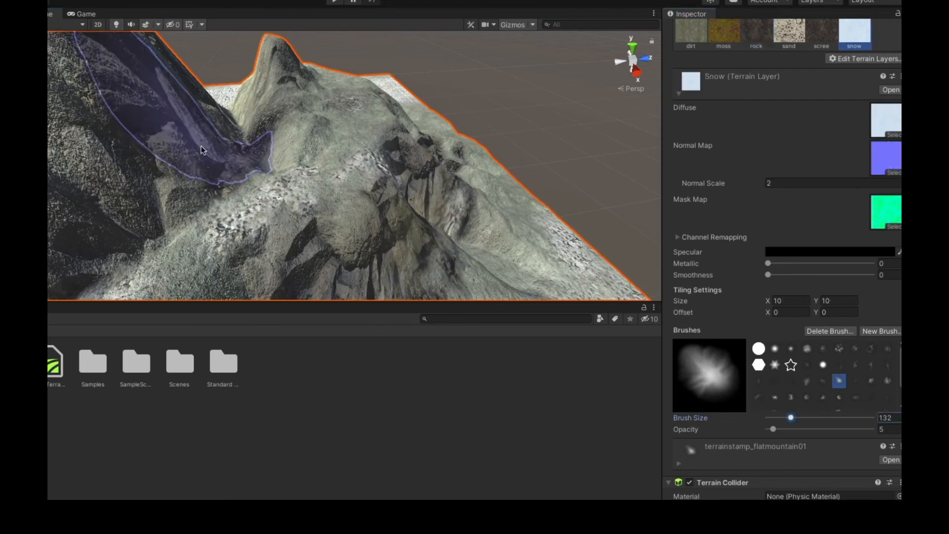
# Step: Paint snow on the tallest peak and the middle ledge with brush size 94 and opacity 16
pyautogui.scroll(-3, 200, 146)
pyautogui.moveTo(191, 90); pyautogui.dragTo(209, 97)
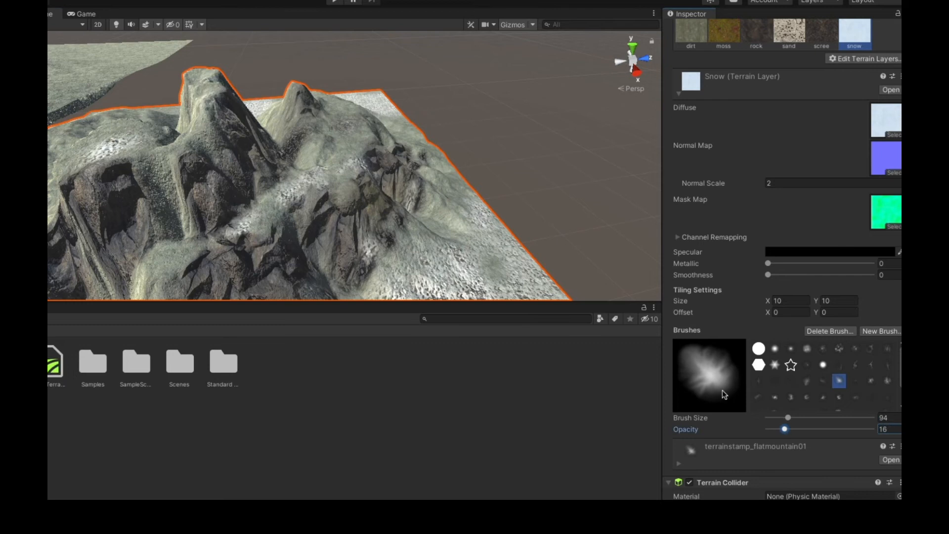
pyautogui.moveTo(228, 109)
pyautogui.mouseDown()
pyautogui.moveTo(197, 77)
pyautogui.moveTo(211, 81)
pyautogui.mouseUp()
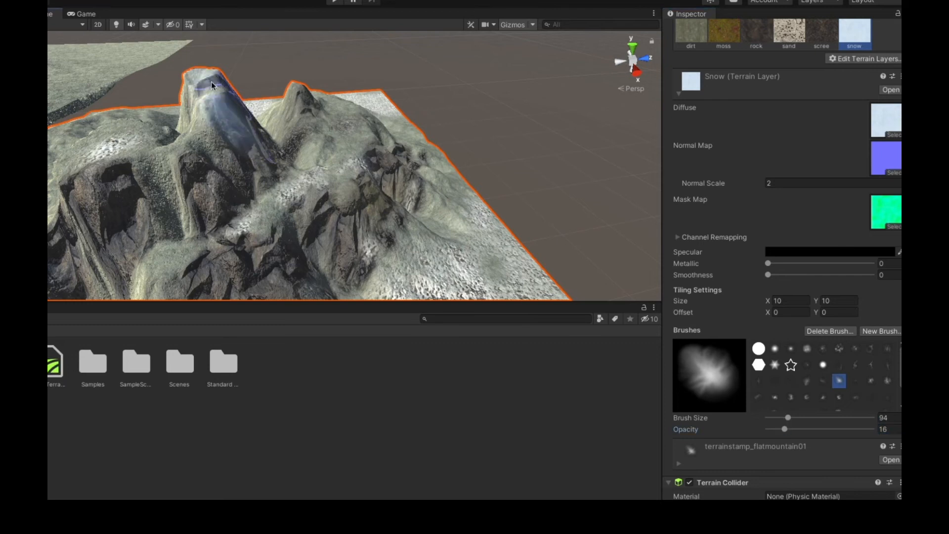
pyautogui.click(339, 181)
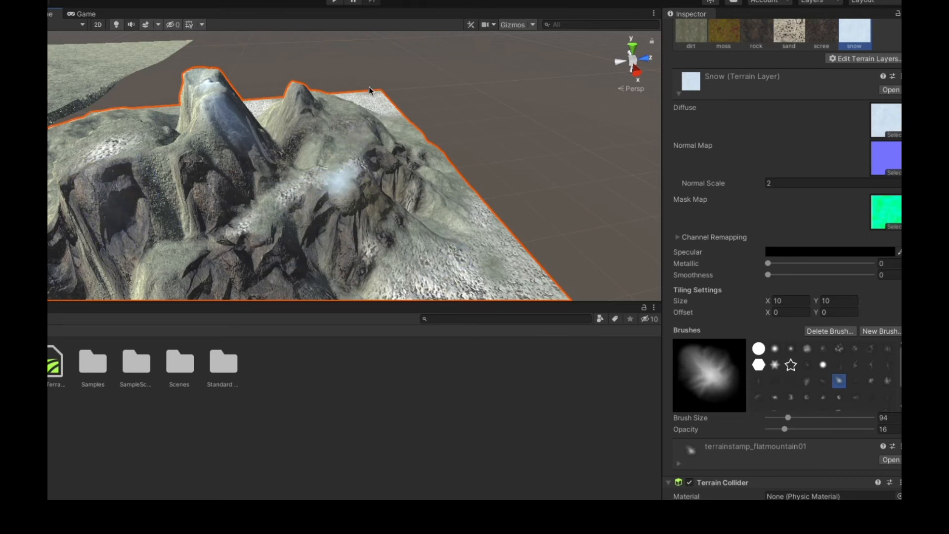
# Step: Paint patches of dirt over the sandy ground at the foot of the mountain
pyautogui.scroll(-2, 105, 190)
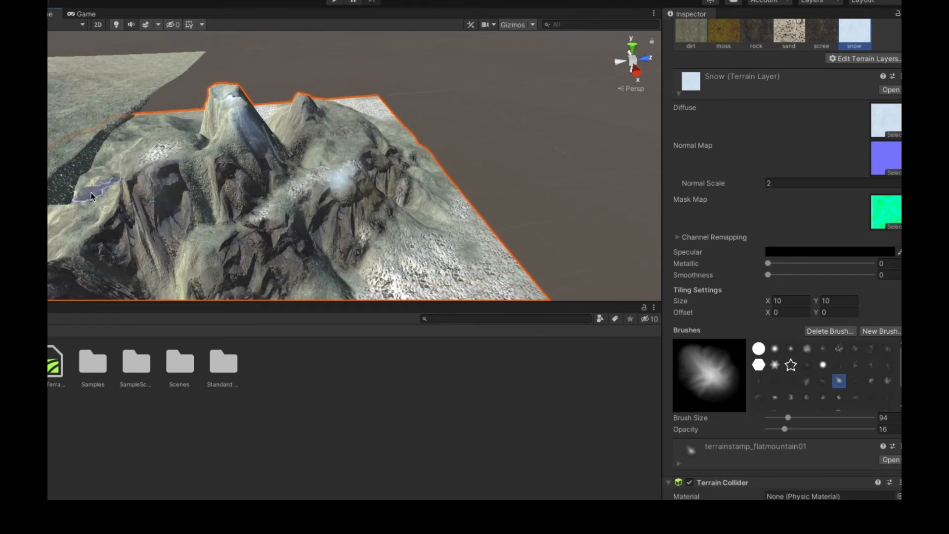
pyautogui.scroll(-1, 74, 204)
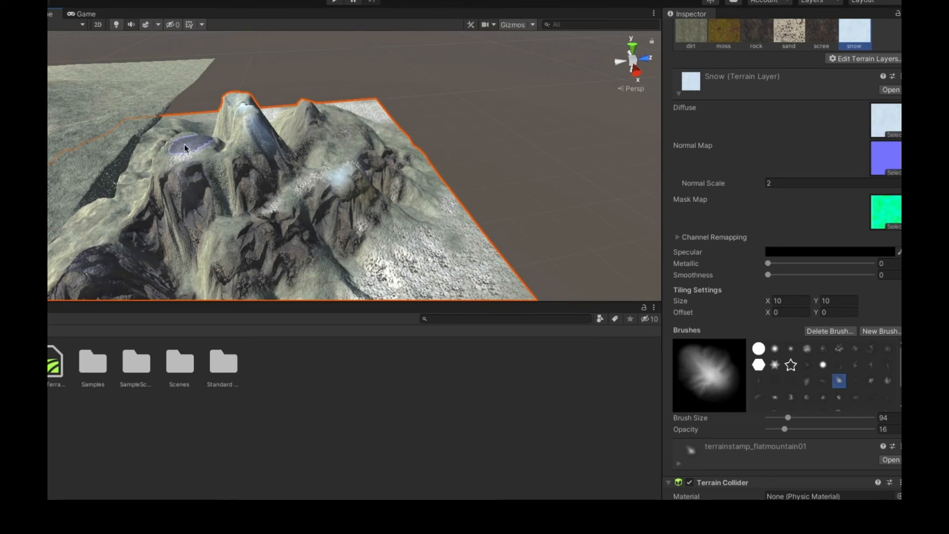
pyautogui.scroll(5, 183, 157)
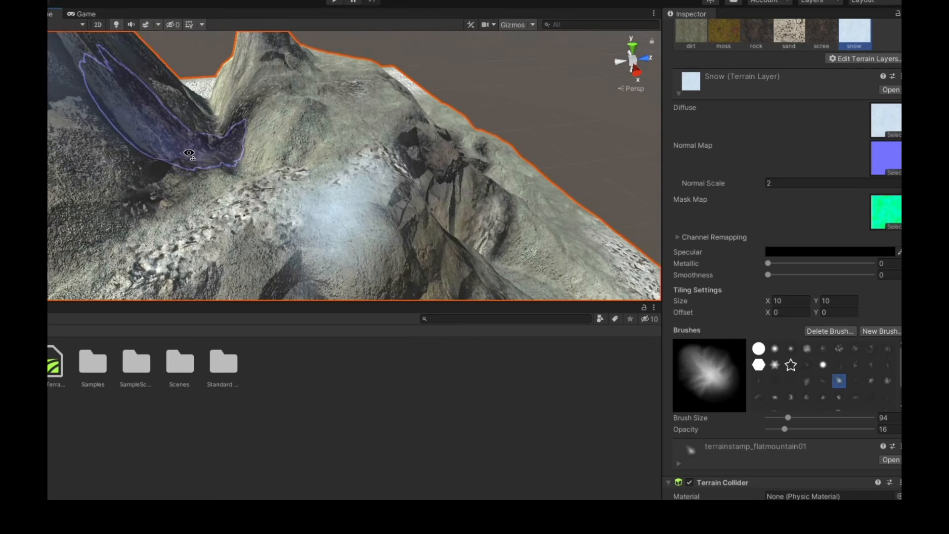
pyautogui.keyDown('alt'); pyautogui.moveTo(183, 157); pyautogui.dragTo(423, 159); pyautogui.keyUp('alt')
pyautogui.scroll(5, 420, 157)
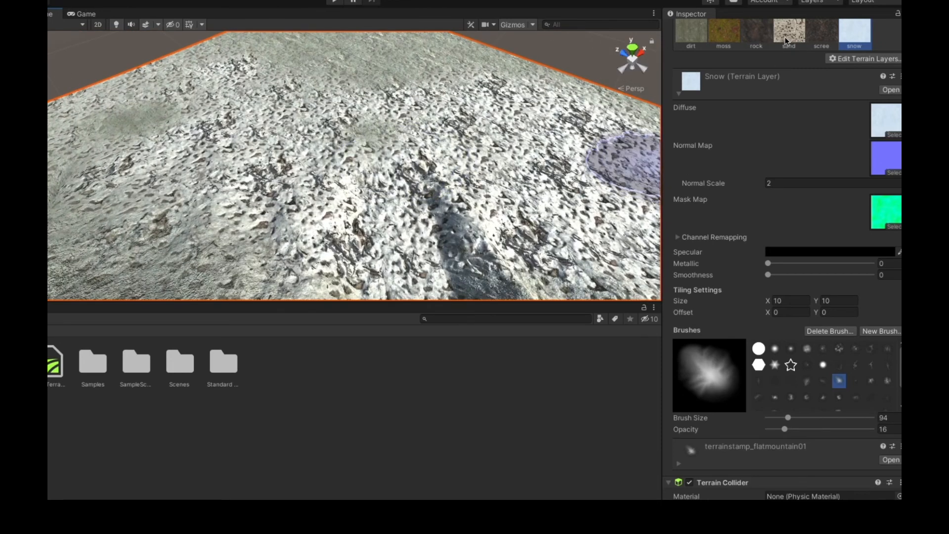
pyautogui.click(689, 40)
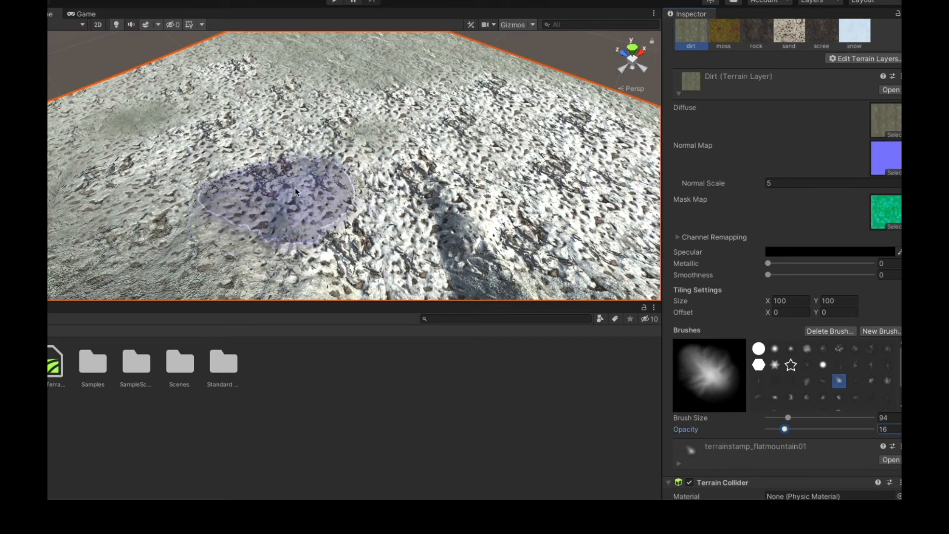
pyautogui.moveTo(276, 201); pyautogui.dragTo(436, 195)
pyautogui.moveTo(572, 148)
pyautogui.mouseDown()
pyautogui.moveTo(160, 225)
pyautogui.moveTo(227, 138)
pyautogui.moveTo(497, 151)
pyautogui.moveTo(583, 212)
pyautogui.moveTo(396, 238)
pyautogui.moveTo(339, 151)
pyautogui.moveTo(525, 126)
pyautogui.moveTo(374, 132)
pyautogui.moveTo(139, 118)
pyautogui.moveTo(144, 161)
pyautogui.moveTo(277, 230)
pyautogui.moveTo(445, 242)
pyautogui.moveTo(564, 161)
pyautogui.moveTo(604, 147)
pyautogui.moveTo(622, 196)
pyautogui.moveTo(506, 250)
pyautogui.mouseUp()
pyautogui.scroll(-6, 506, 250)
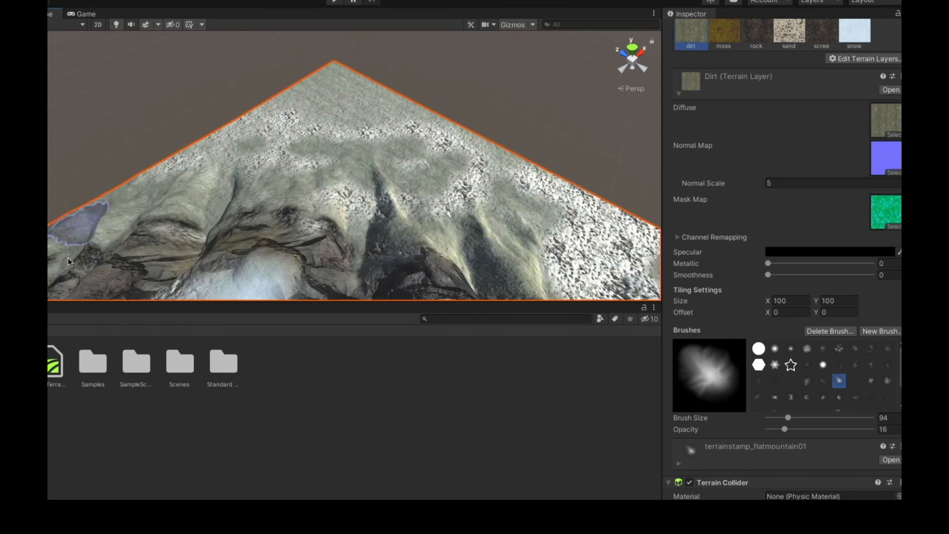
# Step: Select the sand layer as the active paint texture
pyautogui.scroll(-4, 64, 265)
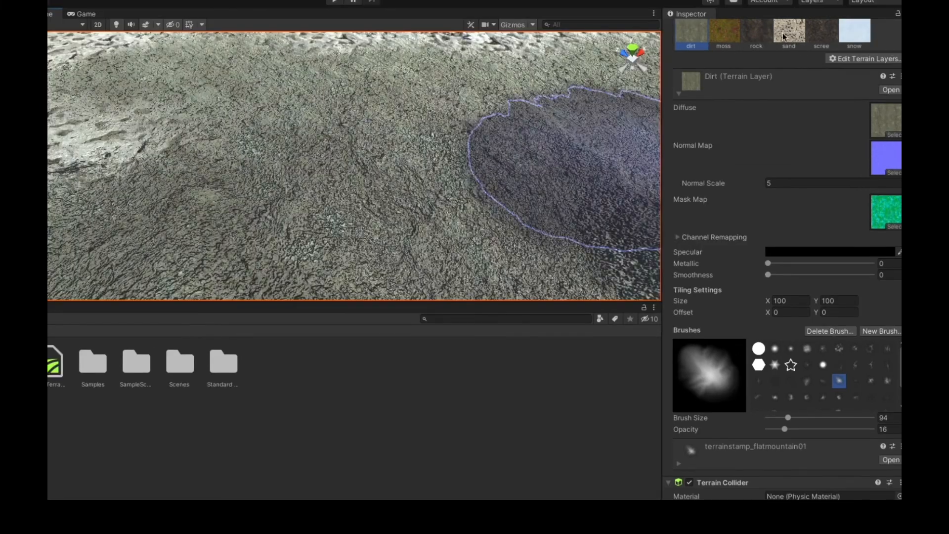
pyautogui.click(720, 31)
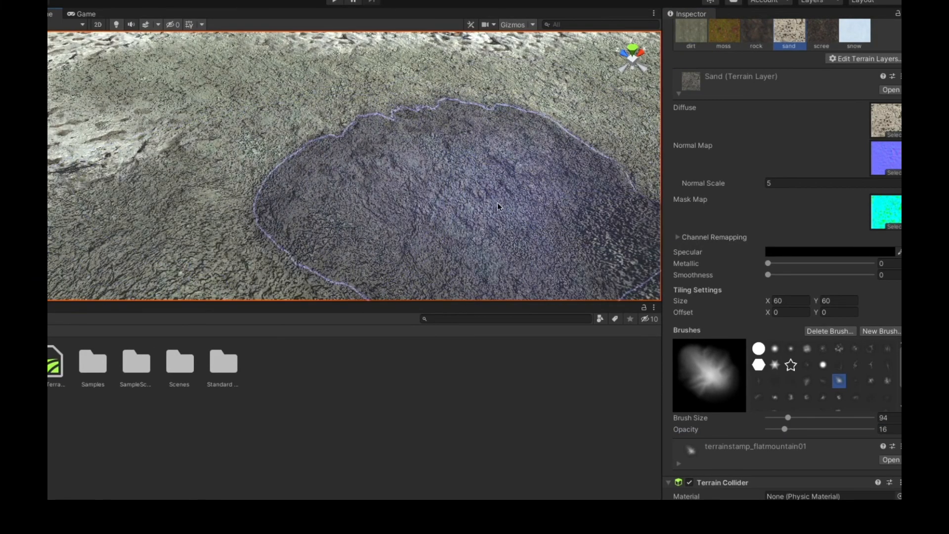
pyautogui.scroll(-5, 498, 203)
pyautogui.scroll(-8, 490, 216)
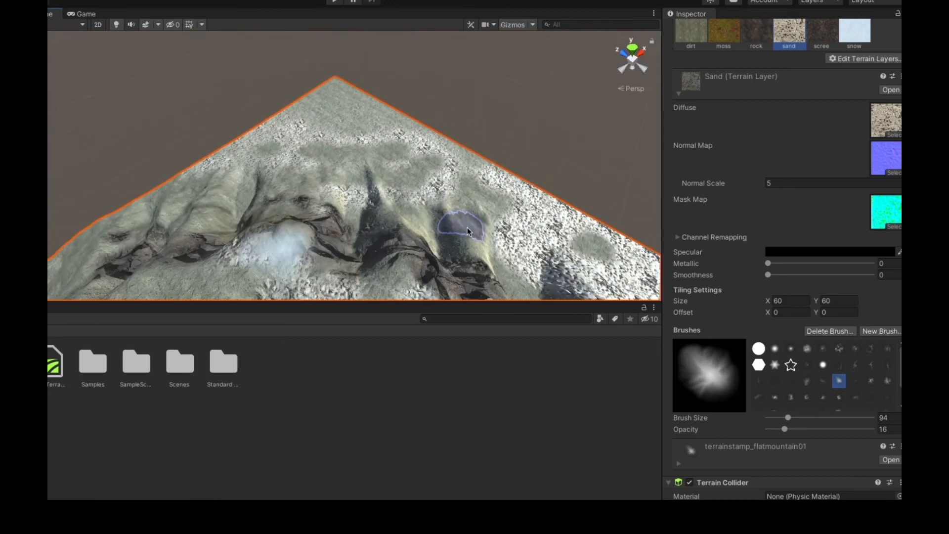
pyautogui.scroll(-2, 465, 230)
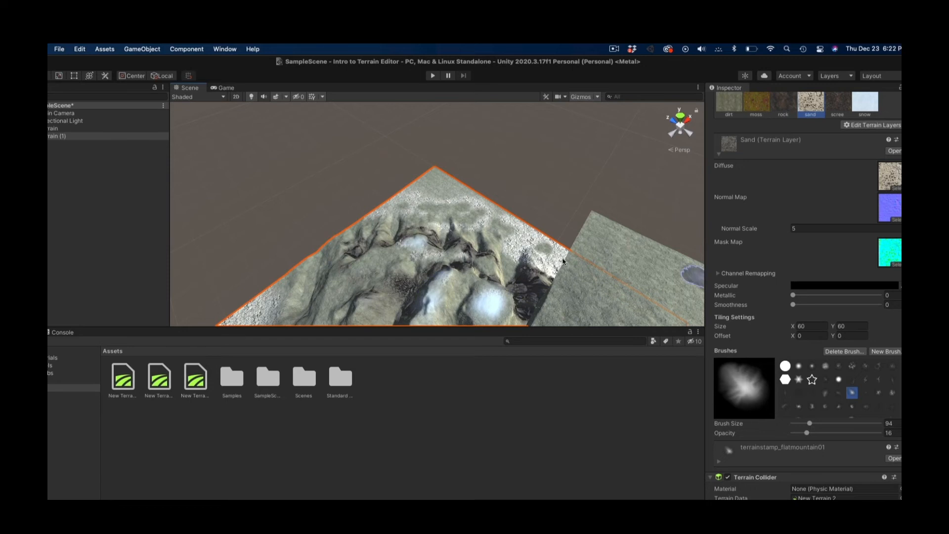
# Step: Delete the first terrain from the scene, keeping the painted mountain terrain
pyautogui.click(66, 130)
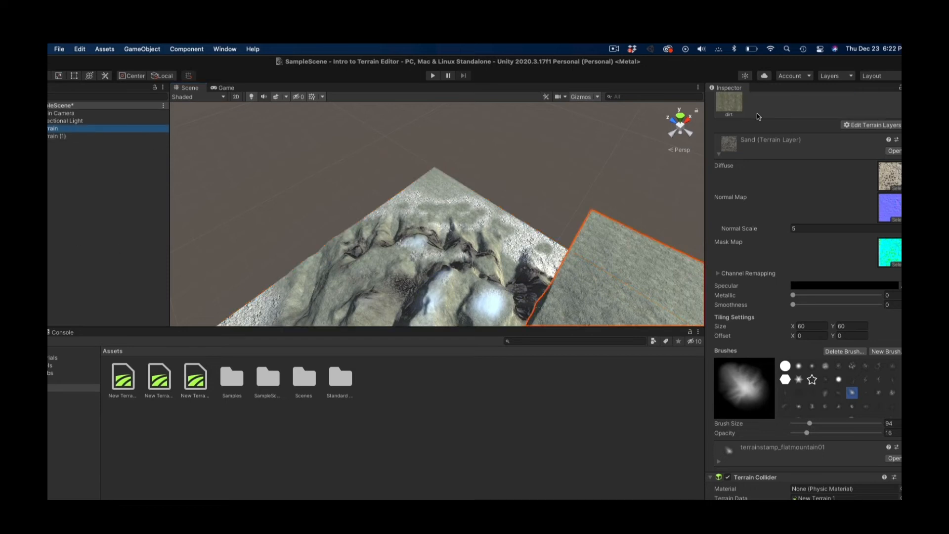
pyautogui.rightClick(75, 130)
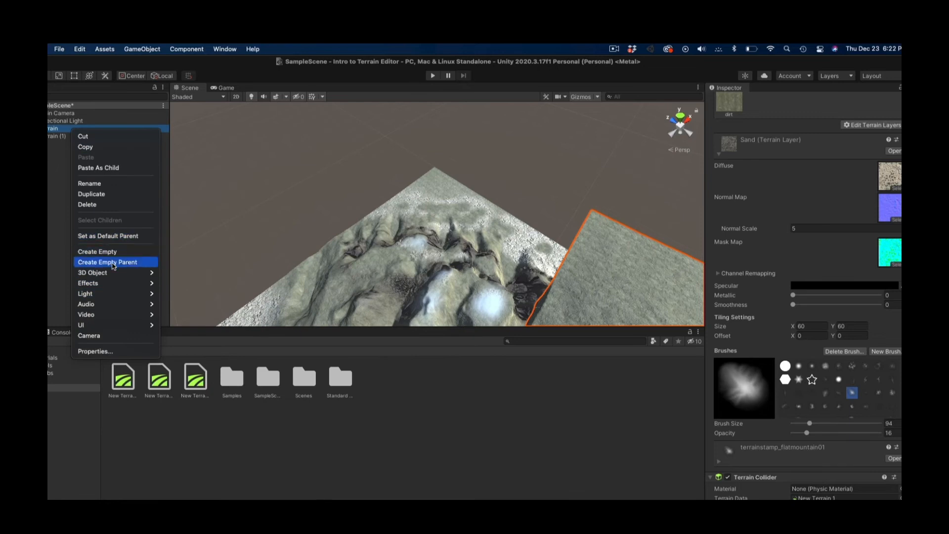
pyautogui.click(98, 205)
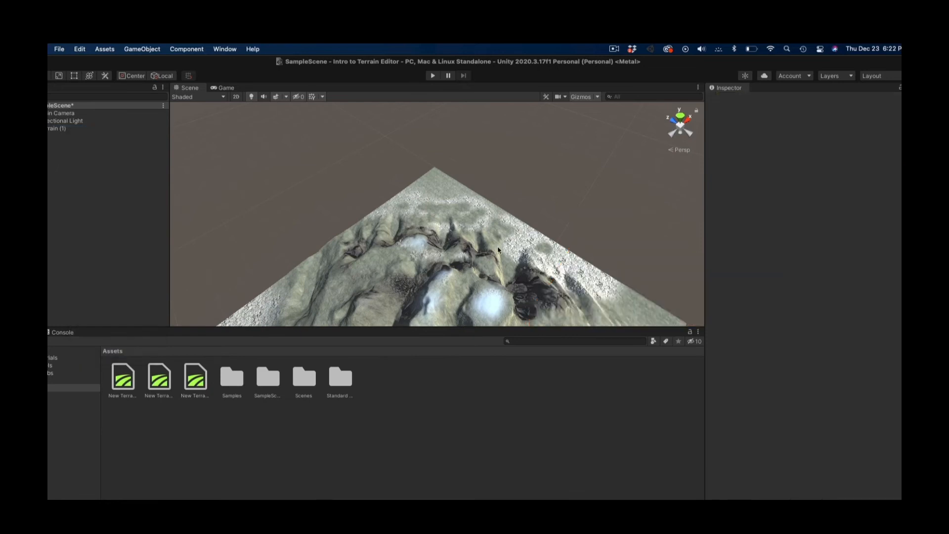
# Step: Examine the textured mountain terrain from above and up close, including its snowy peaks, rocky slopes and scree patches
pyautogui.scroll(-2, 501, 271)
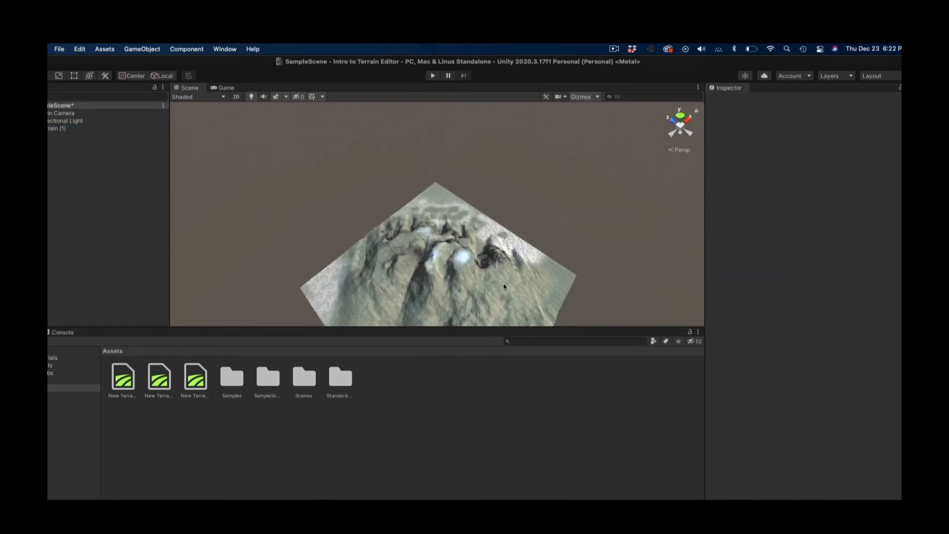
pyautogui.scroll(3, 504, 290)
pyautogui.moveTo(505, 294); pyautogui.dragTo(532, 351, button='right')
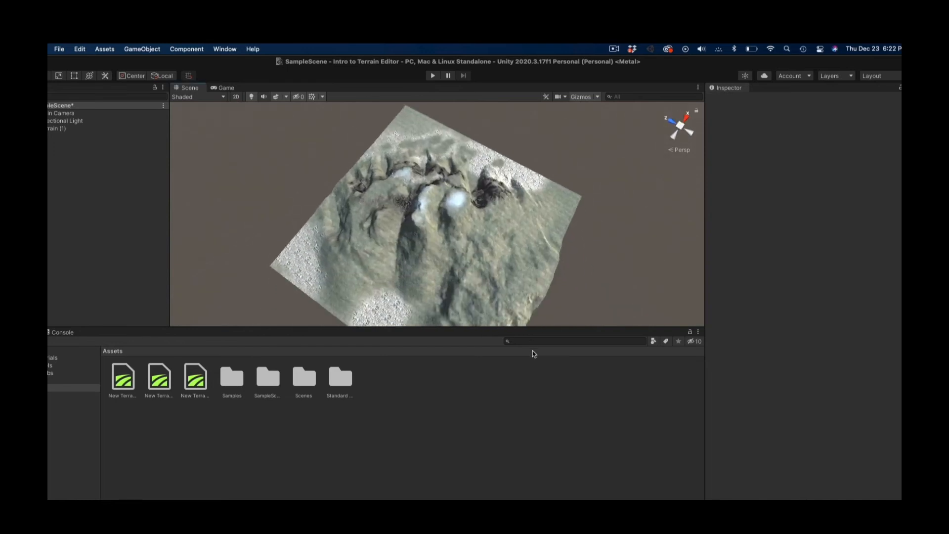
pyautogui.scroll(5, 482, 261)
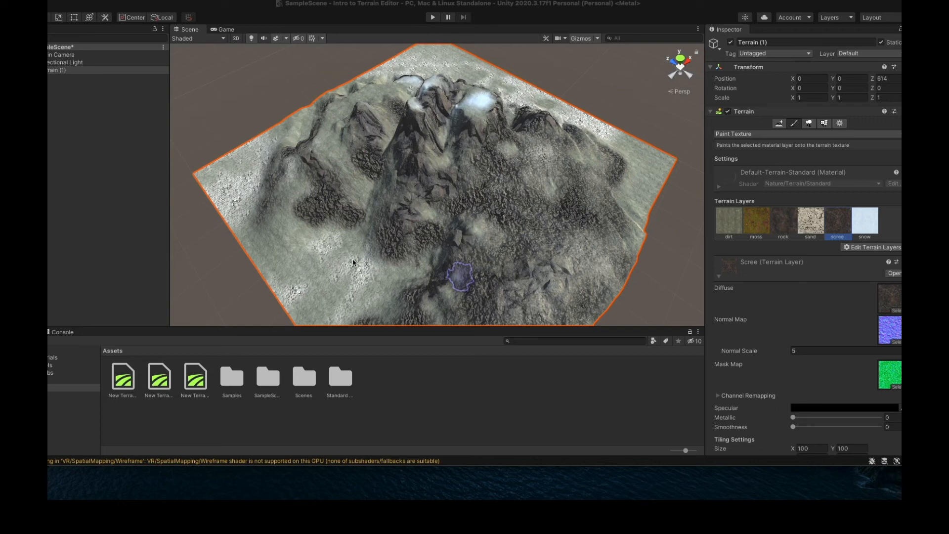
pyautogui.scroll(-1, 460, 262)
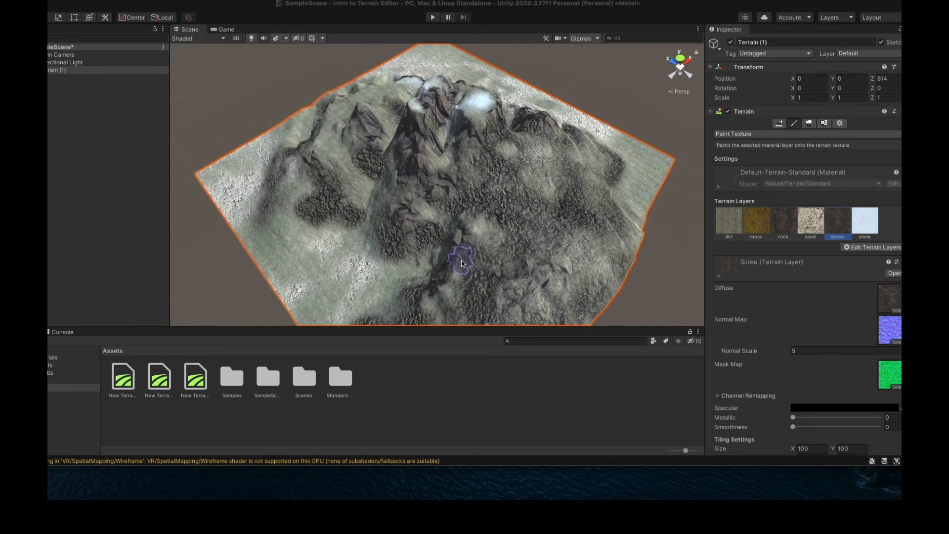
pyautogui.scroll(3, 462, 263)
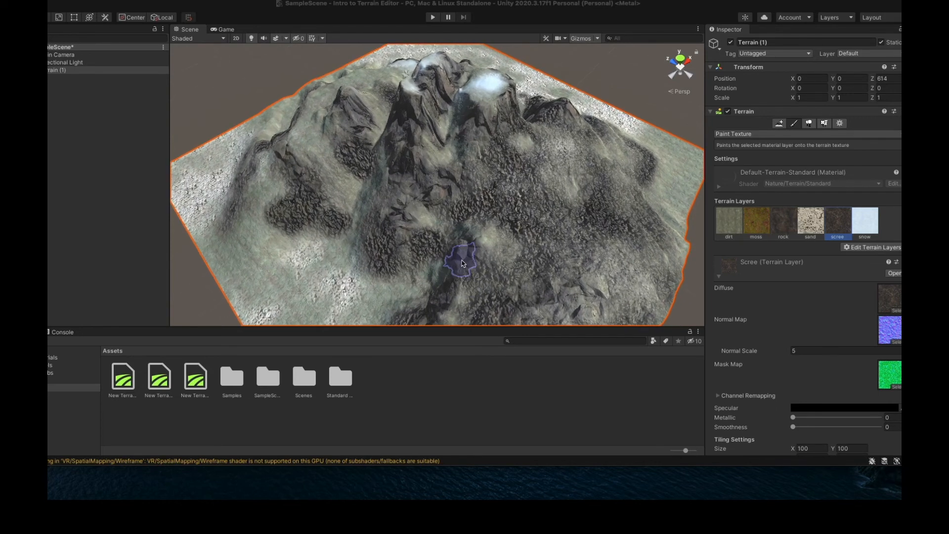
pyautogui.scroll(4, 462, 264)
pyautogui.scroll(-4, 462, 263)
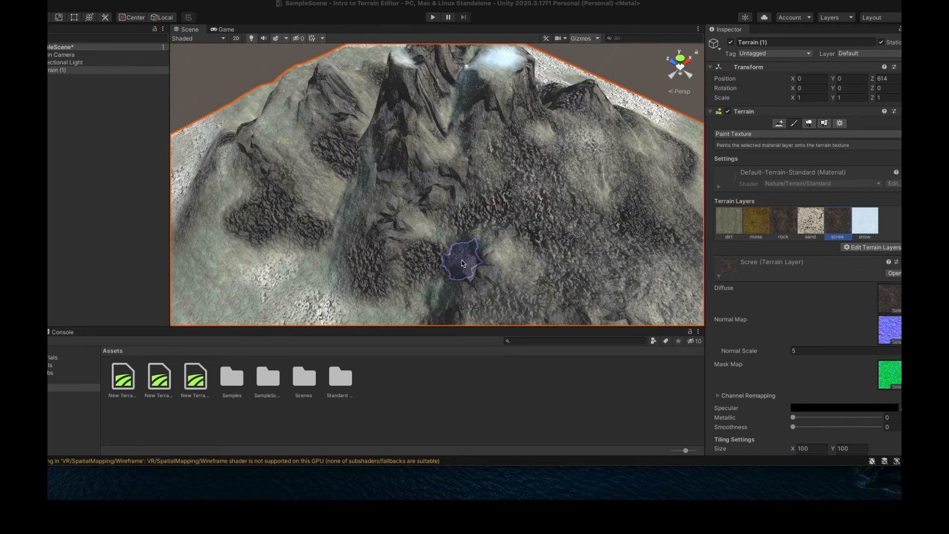
pyautogui.keyDown('alt'); pyautogui.moveTo(611, 265); pyautogui.dragTo(668, 255); pyautogui.keyUp('alt')
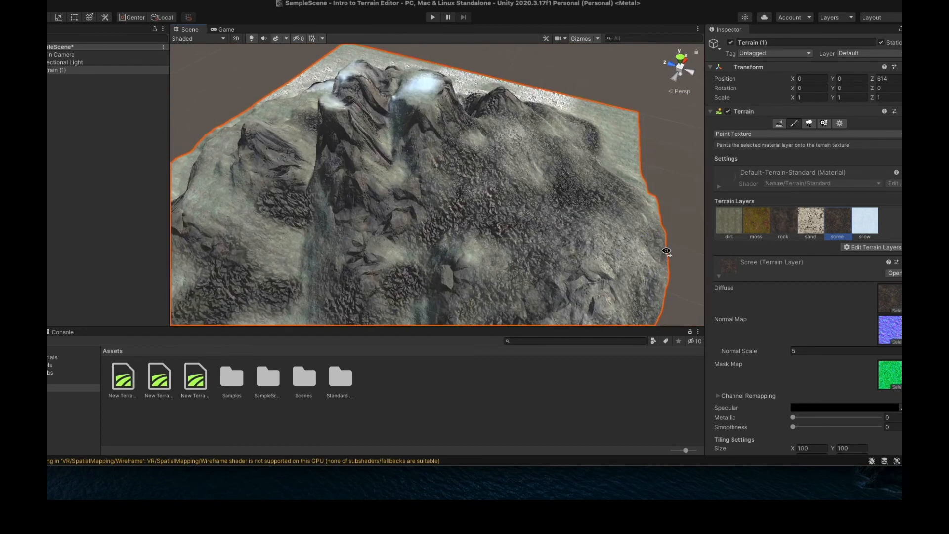
pyautogui.scroll(3, 637, 233)
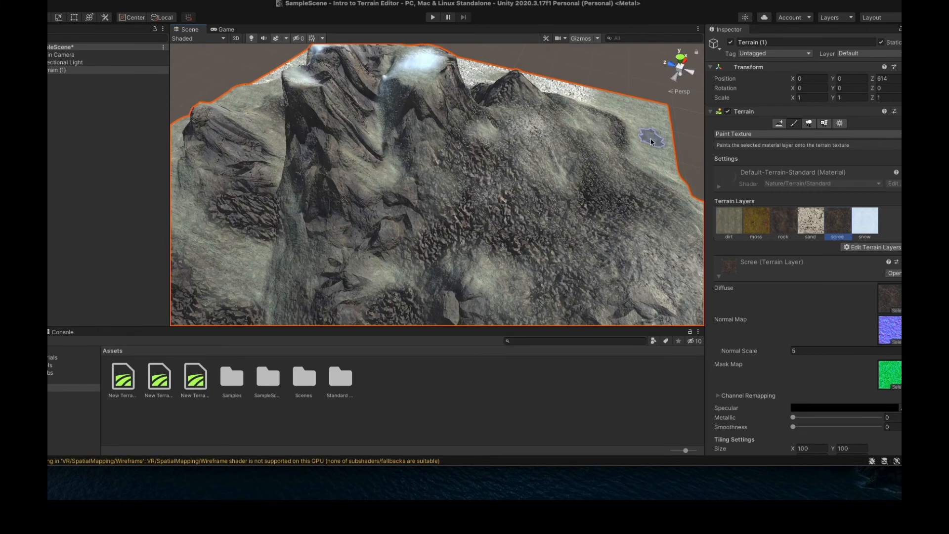
pyautogui.scroll(8, 650, 142)
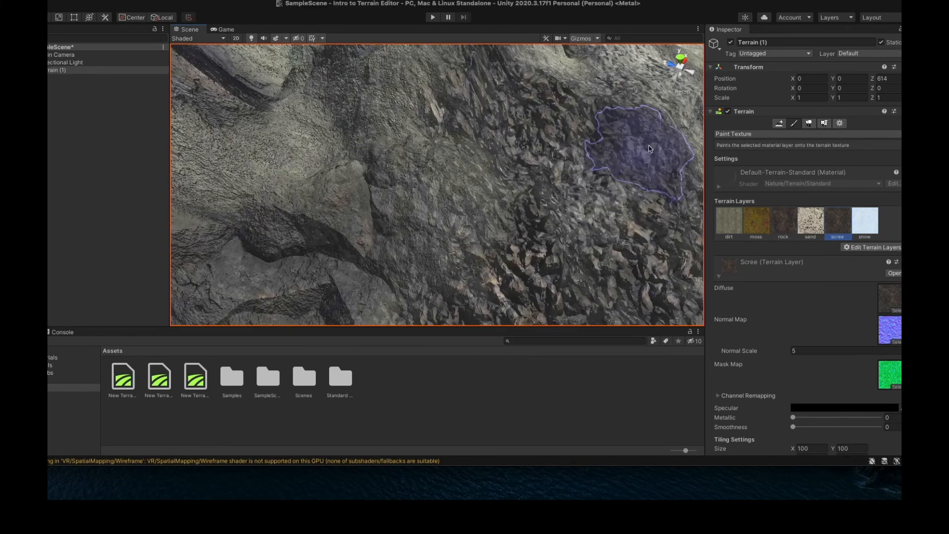
pyautogui.keyDown('alt'); pyautogui.moveTo(650, 149); pyautogui.dragTo(683, 113); pyautogui.keyUp('alt')
pyautogui.scroll(5, 629, 170)
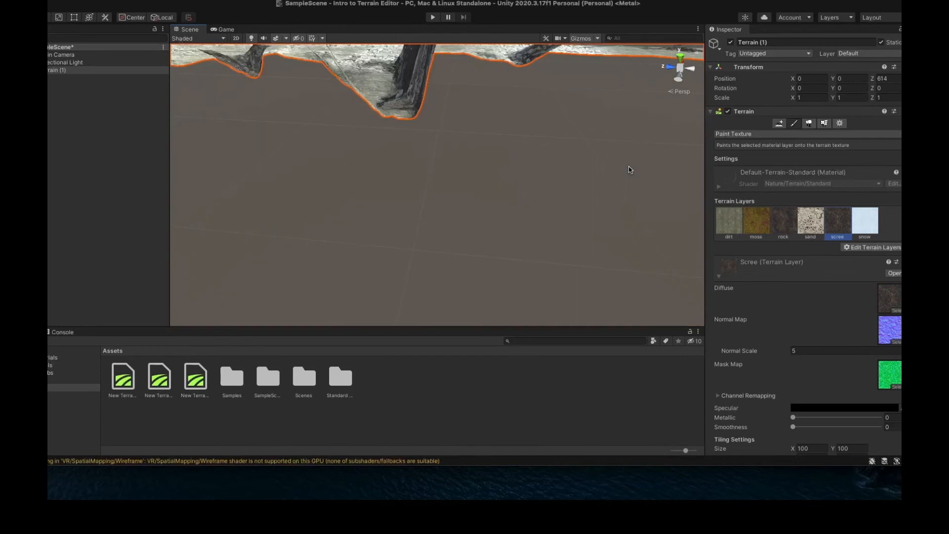
pyautogui.scroll(-5, 630, 170)
pyautogui.moveTo(629, 170)
pyautogui.keyDown('alt'); pyautogui.mouseDown()
pyautogui.moveTo(600, 137)
pyautogui.moveTo(615, 206)
pyautogui.moveTo(491, 243)
pyautogui.moveTo(340, 265)
pyautogui.moveTo(277, 236)
pyautogui.mouseUp(); pyautogui.keyUp('alt')
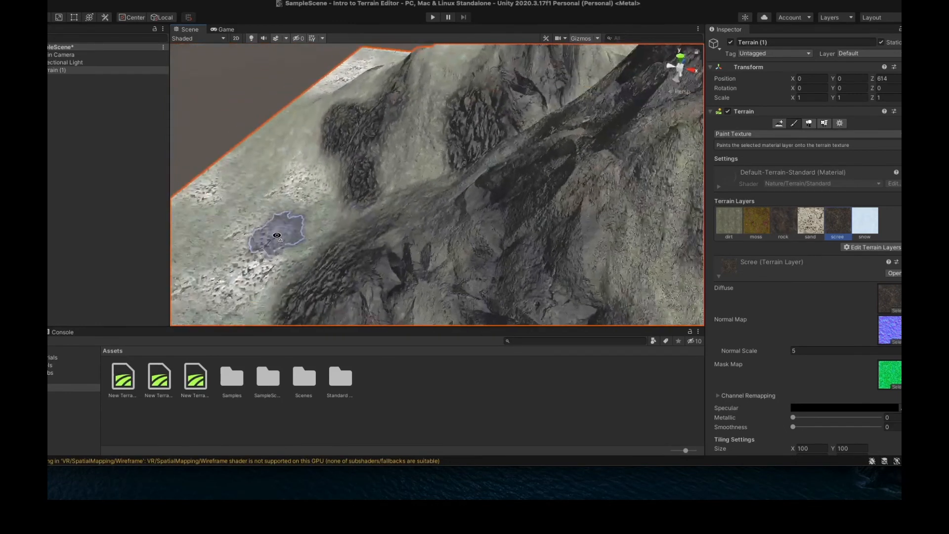
pyautogui.scroll(-5, 346, 227)
pyautogui.scroll(6, 346, 226)
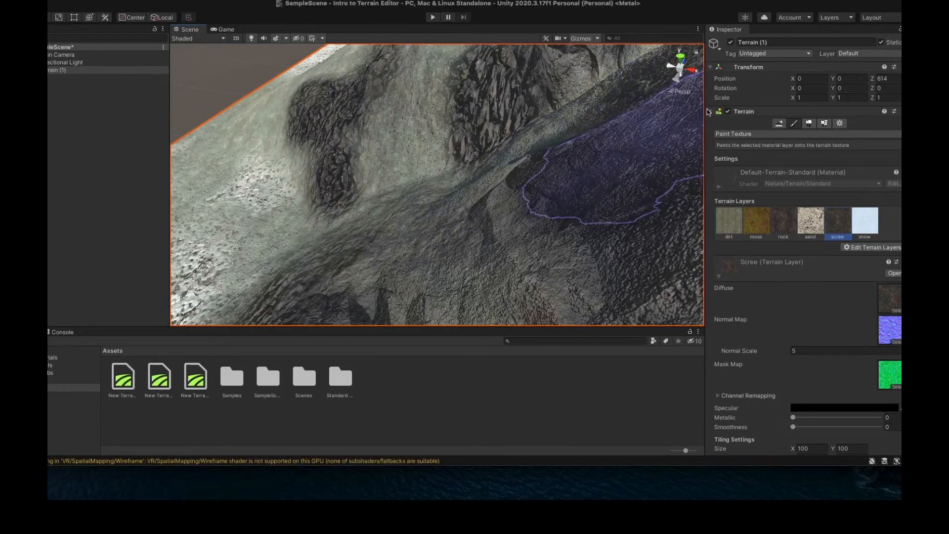
# Step: Add a grass texture to the terrain's paintable details, using GrassFrond02AlbedoAlpha as the detail texture
pyautogui.click(824, 123)
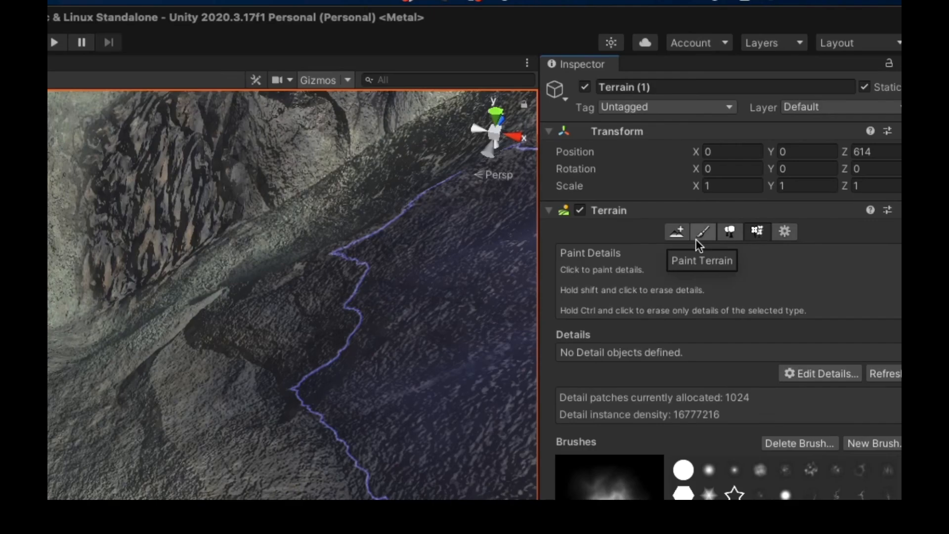
pyautogui.click(811, 374)
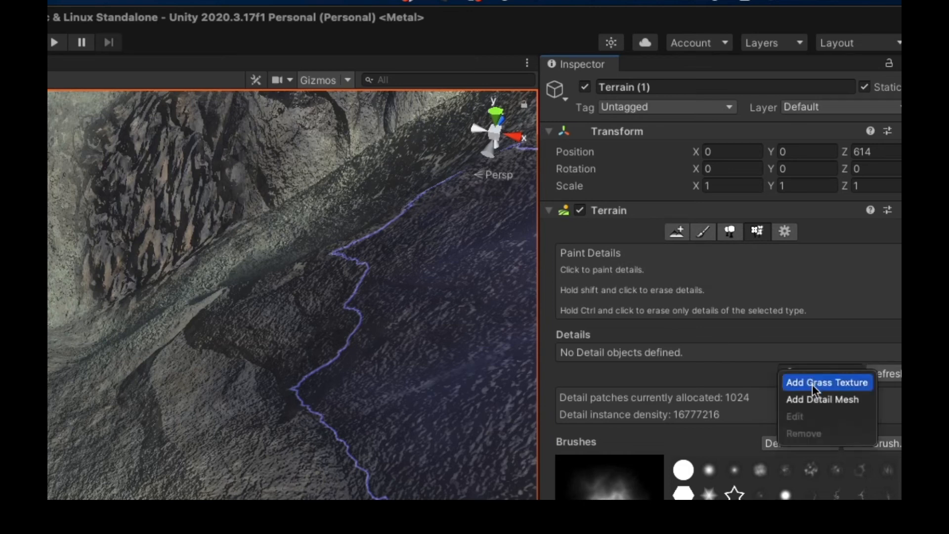
pyautogui.click(813, 385)
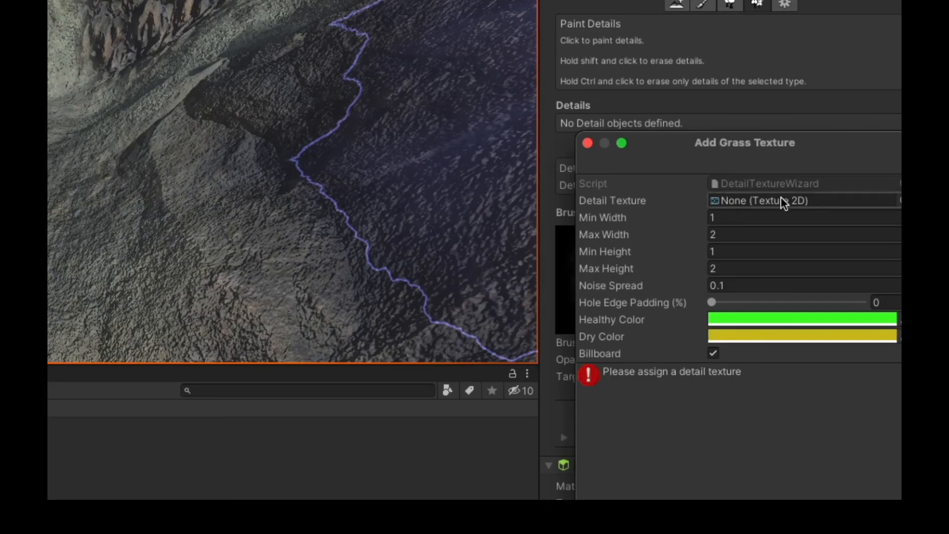
pyautogui.click(900, 201)
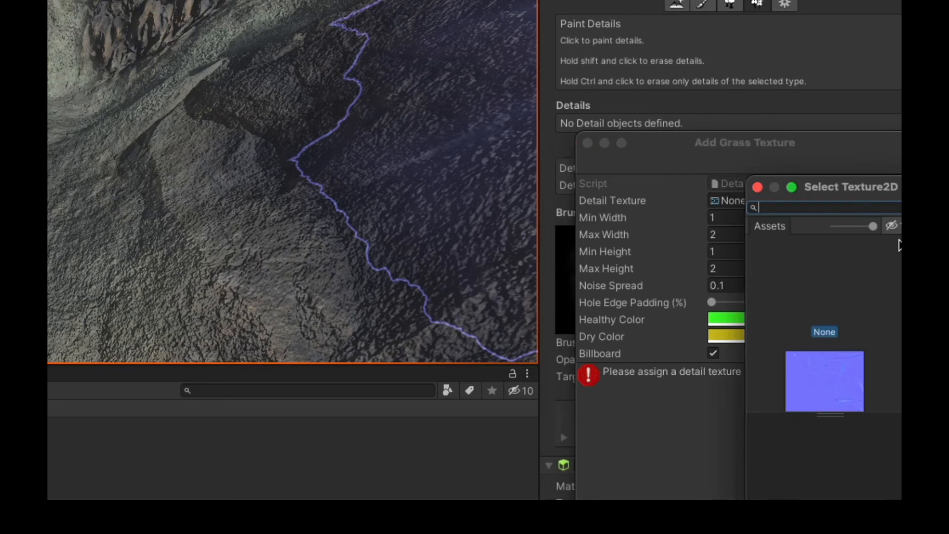
pyautogui.moveTo(877, 195); pyautogui.dragTo(498, 59)
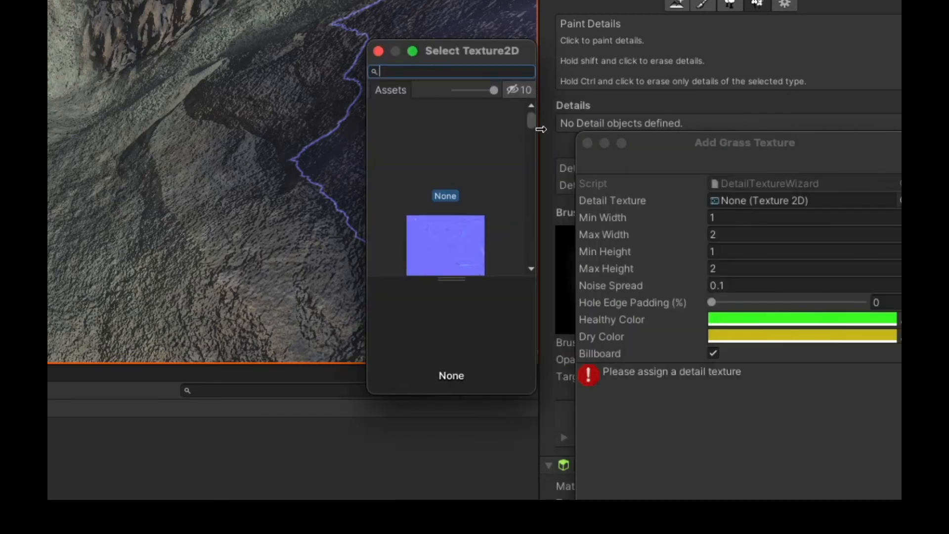
pyautogui.moveTo(527, 123); pyautogui.dragTo(524, 177)
pyautogui.click(532, 108)
pyautogui.click(532, 106)
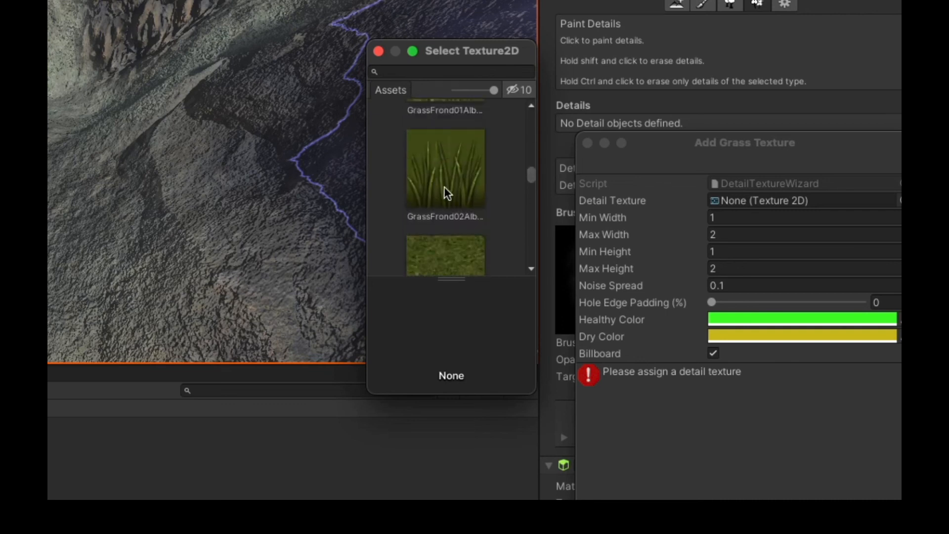
pyautogui.click(444, 188)
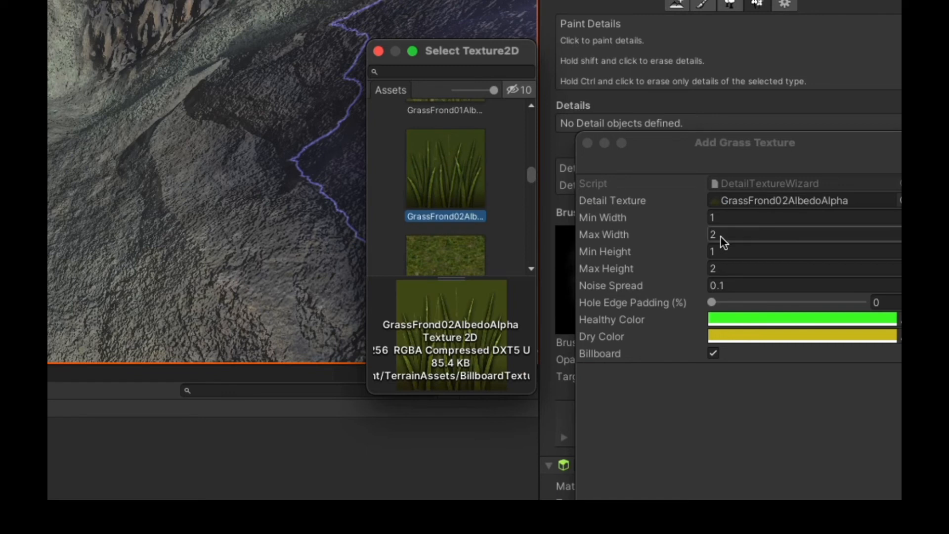
pyautogui.click(728, 268)
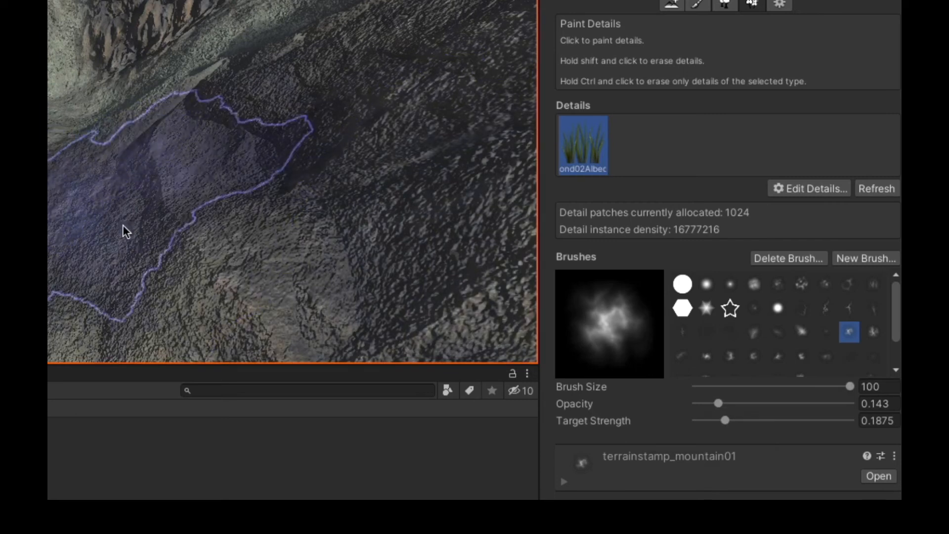
# Step: Paint grass details over the rocky slope and hollow at the foot of the mountain, viewing them at close range
pyautogui.scroll(5, 293, 182)
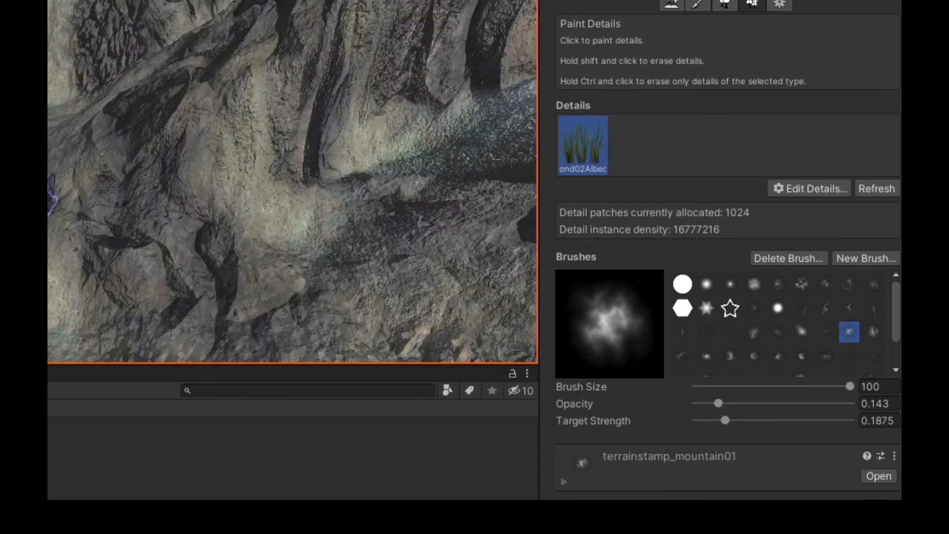
pyautogui.scroll(6, 293, 182)
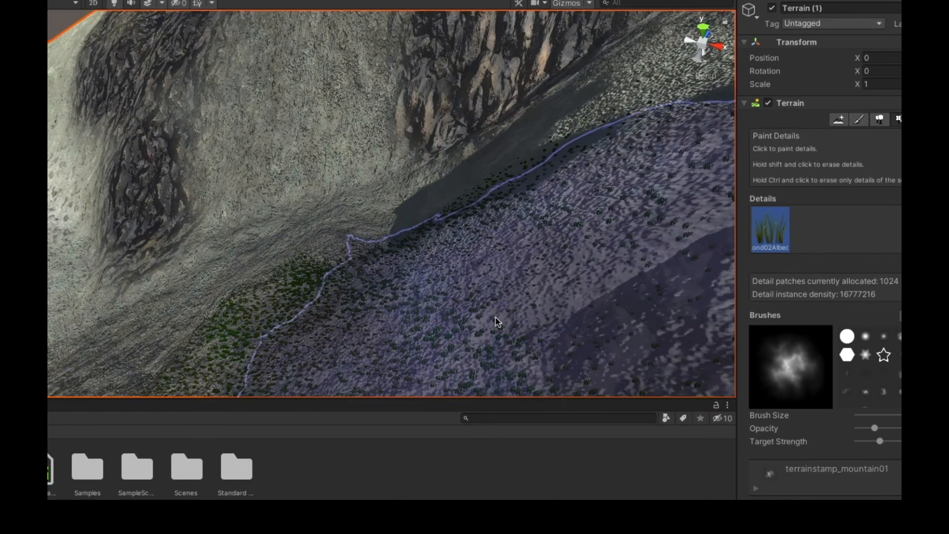
pyautogui.scroll(-5, 504, 309)
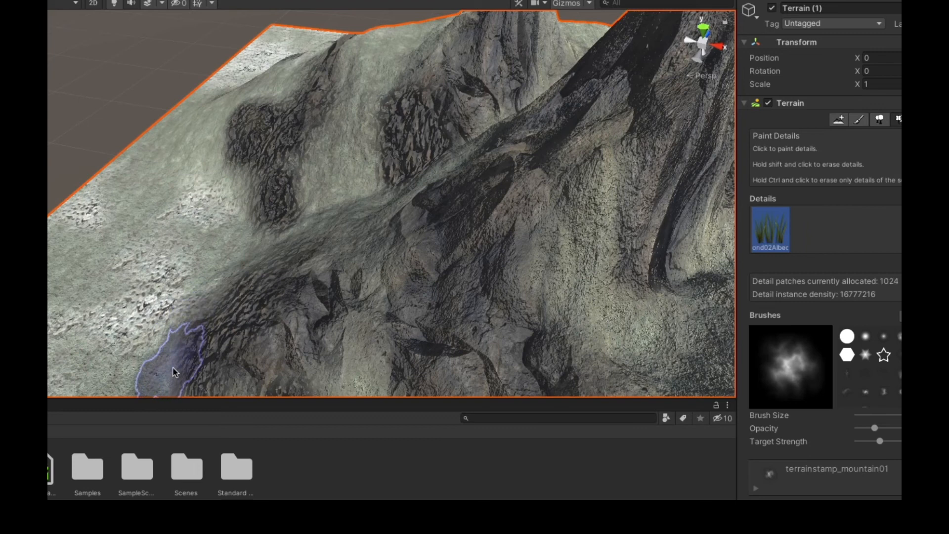
pyautogui.scroll(6, 218, 228)
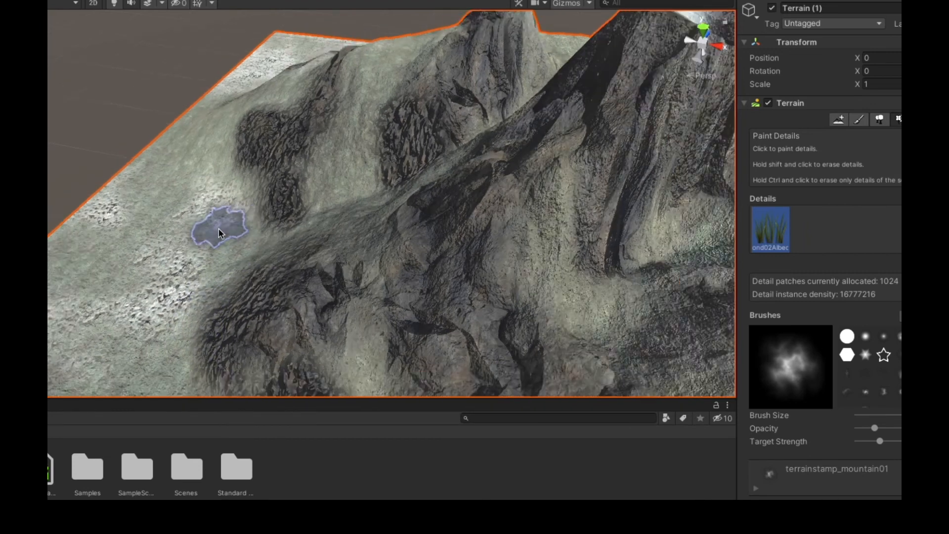
pyautogui.scroll(8, 127, 285)
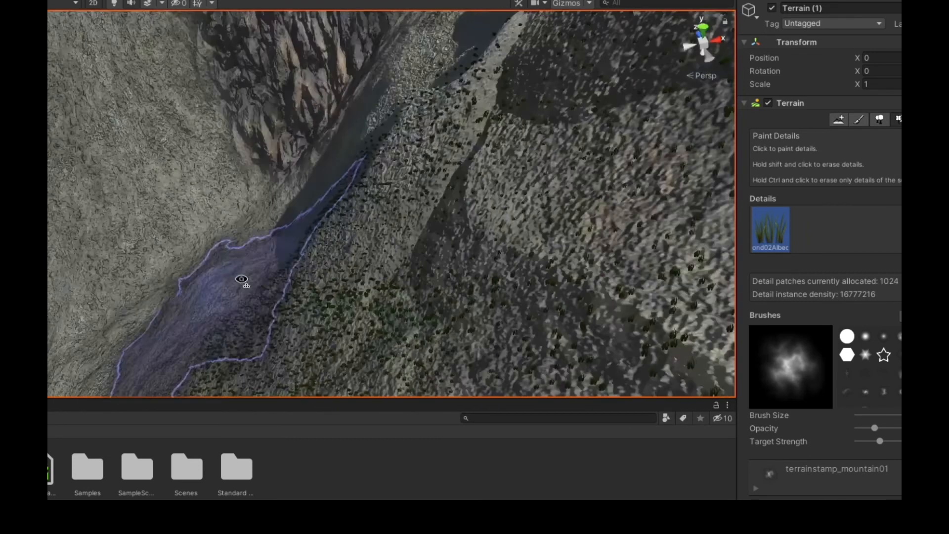
pyautogui.scroll(3, 80, 267)
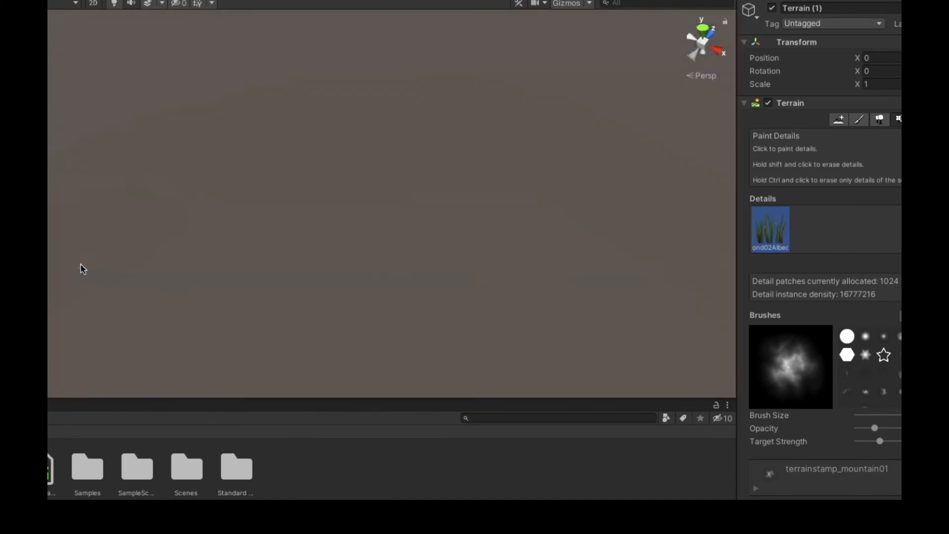
pyautogui.scroll(-10, 81, 269)
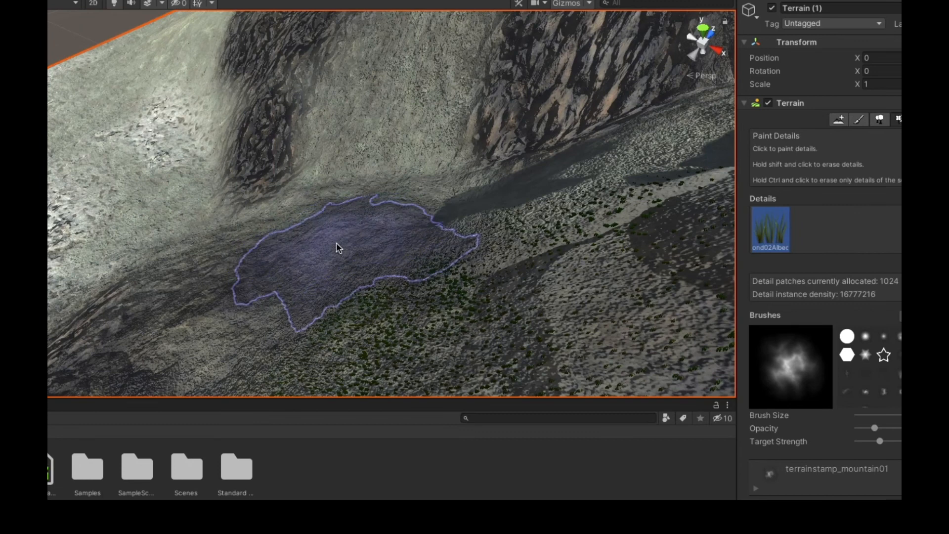
pyautogui.press('a')
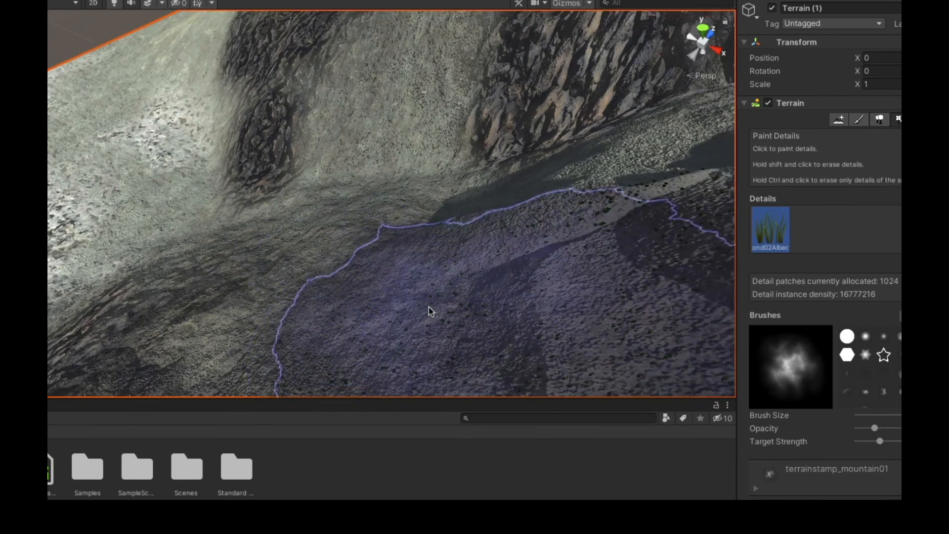
pyautogui.scroll(5, 429, 311)
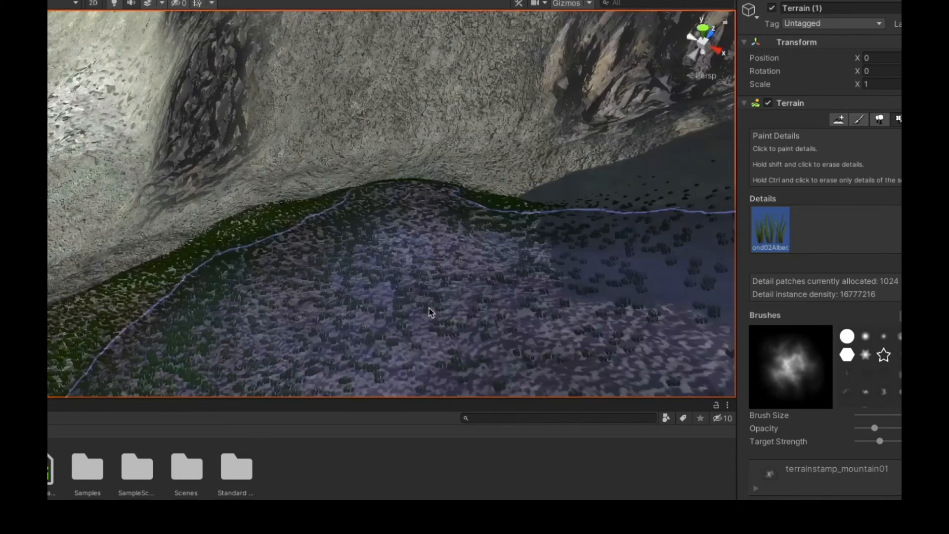
pyautogui.moveTo(532, 307)
pyautogui.mouseDown()
pyautogui.moveTo(423, 243)
pyautogui.moveTo(424, 254)
pyautogui.moveTo(354, 253)
pyautogui.mouseUp()
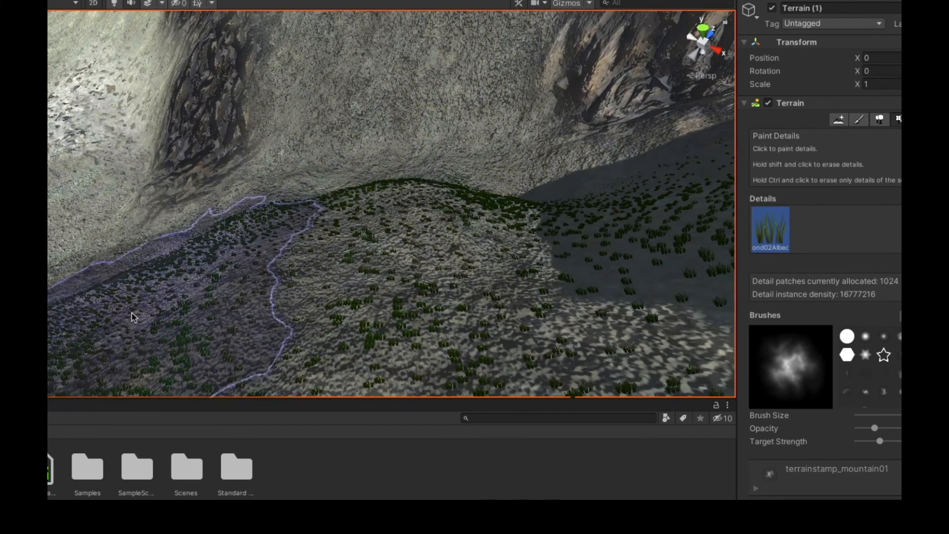
# Step: Frame the whole terrain and inspect the snowy peaks and the ridges behind them
pyautogui.press('f')
pyautogui.scroll(-5, 159, 322)
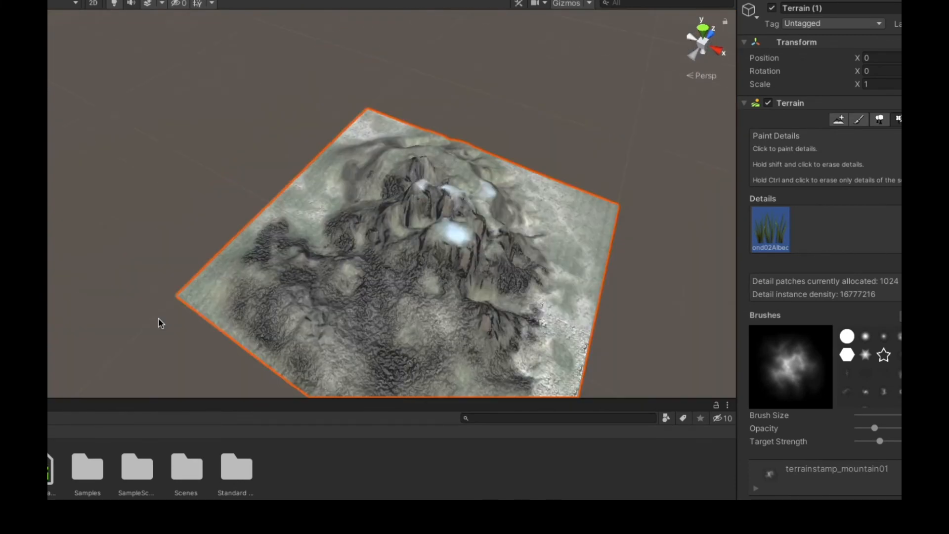
pyautogui.scroll(5, 325, 349)
pyautogui.scroll(-5, 326, 357)
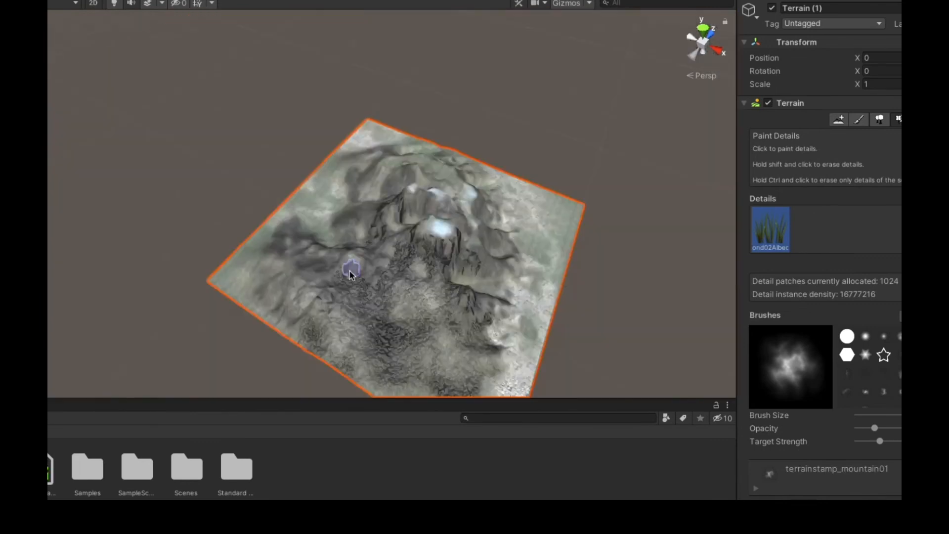
pyautogui.scroll(5, 618, 306)
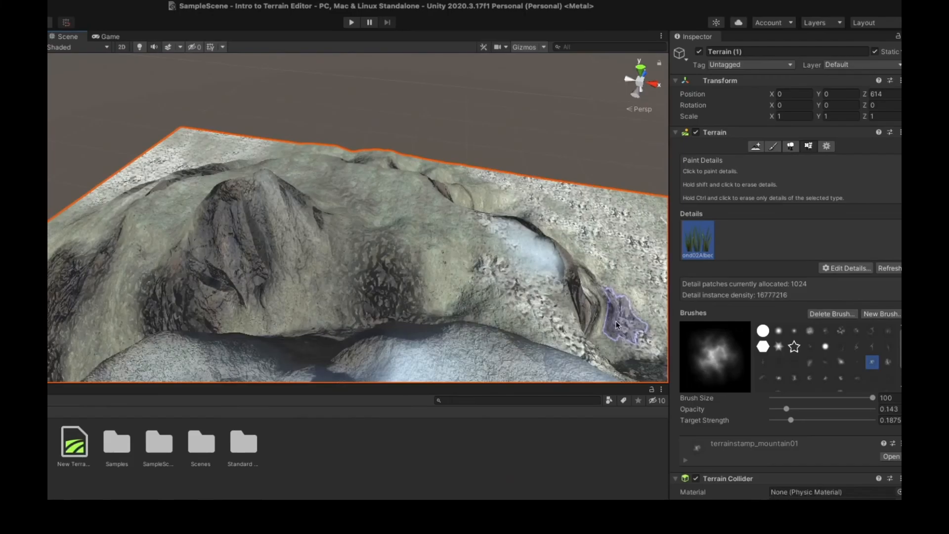
pyautogui.scroll(10, 639, 287)
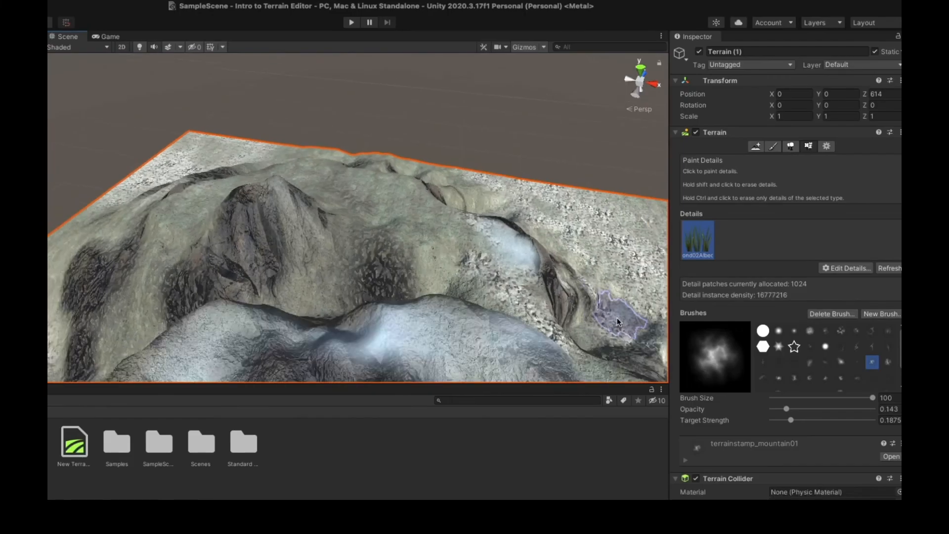
pyautogui.scroll(-10, 639, 276)
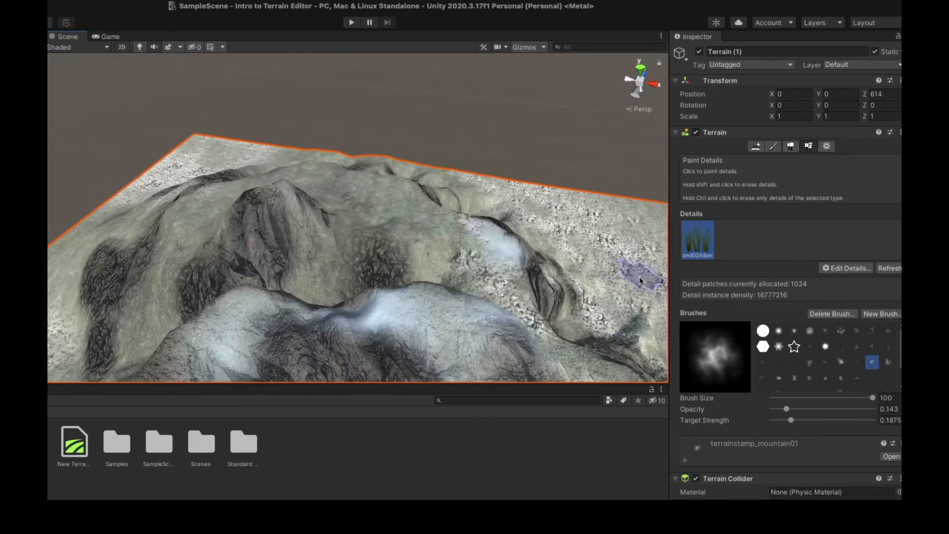
# Step: Paint grass on the pale rocky ground near the terrain's far edge, setting the brush opacity to 0.536
pyautogui.keyDown('alt'); pyautogui.moveTo(639, 276); pyautogui.dragTo(717, 235); pyautogui.keyUp('alt')
pyautogui.scroll(10, 550, 270)
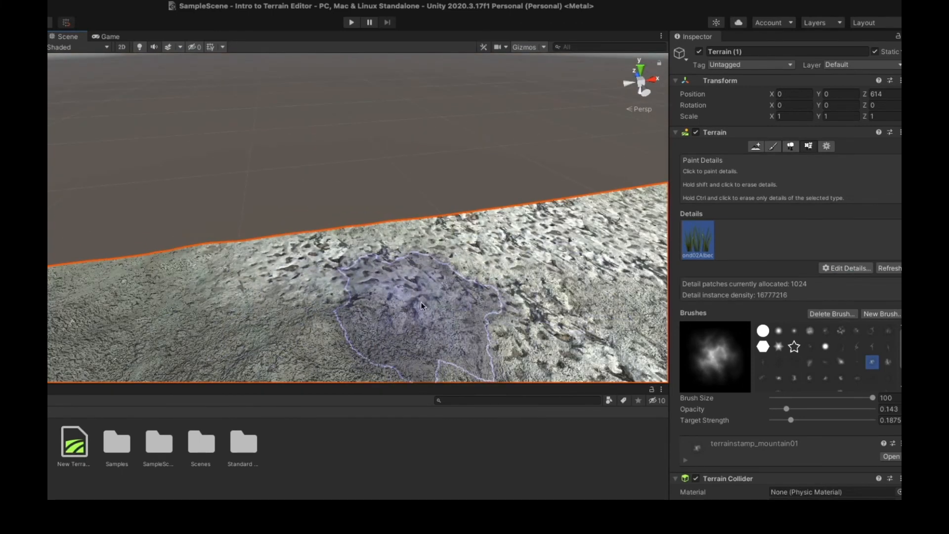
pyautogui.scroll(-3, 432, 322)
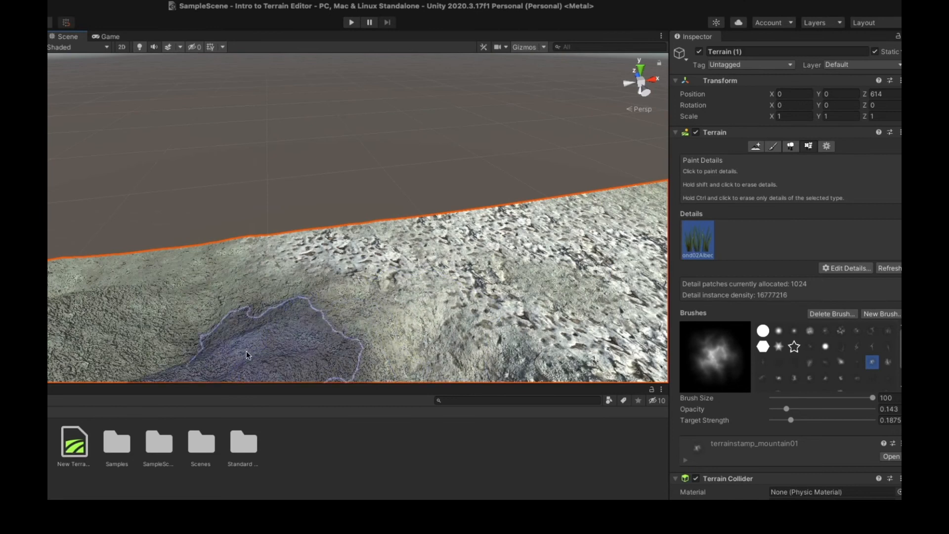
pyautogui.scroll(3, 351, 354)
pyautogui.scroll(4, 351, 354)
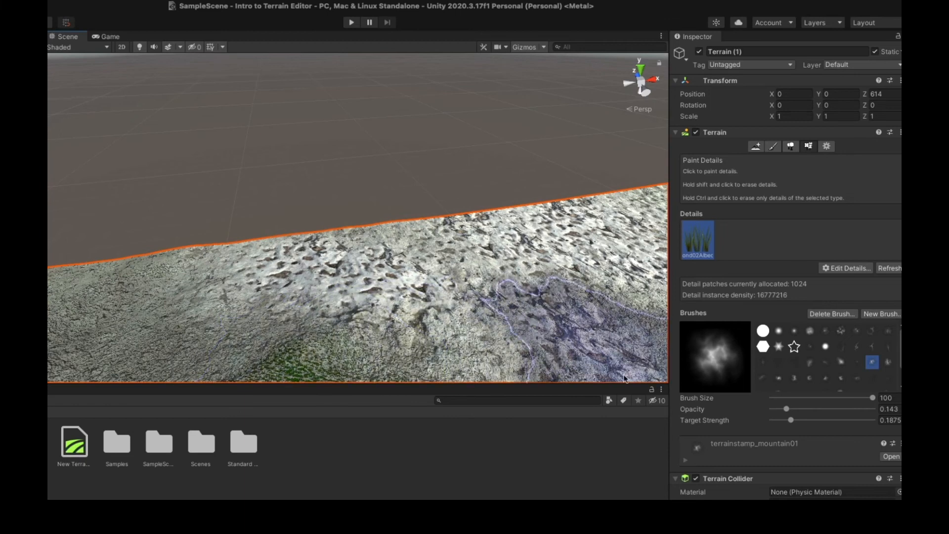
pyautogui.moveTo(787, 410); pyautogui.dragTo(827, 410)
pyautogui.moveTo(445, 384)
pyautogui.mouseDown()
pyautogui.moveTo(360, 352)
pyautogui.moveTo(286, 348)
pyautogui.moveTo(494, 349)
pyautogui.mouseUp()
pyautogui.scroll(-3, 359, 351)
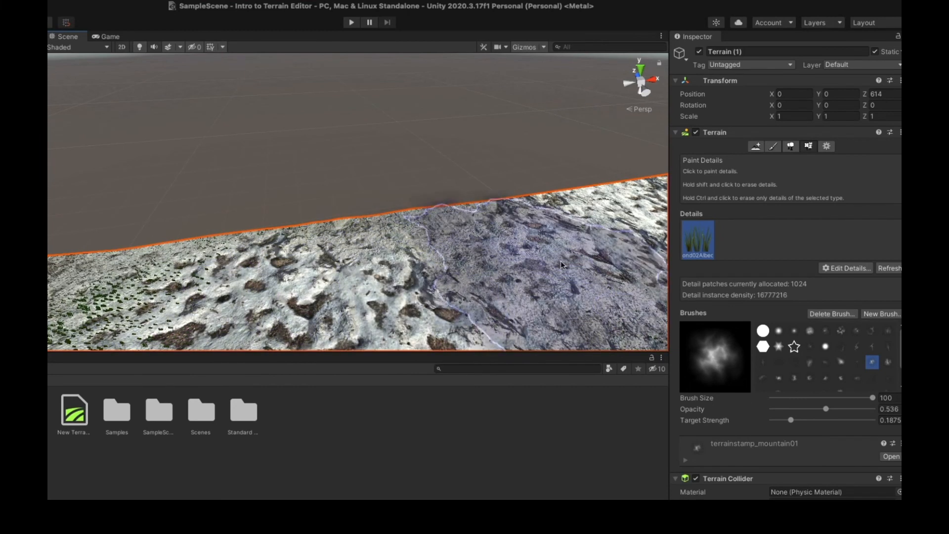
# Step: Examine the rocky ground, ridges and snowy peaks from increasing distance to judge how visible the grass is
pyautogui.scroll(-3, 265, 295)
pyautogui.scroll(-4, 267, 298)
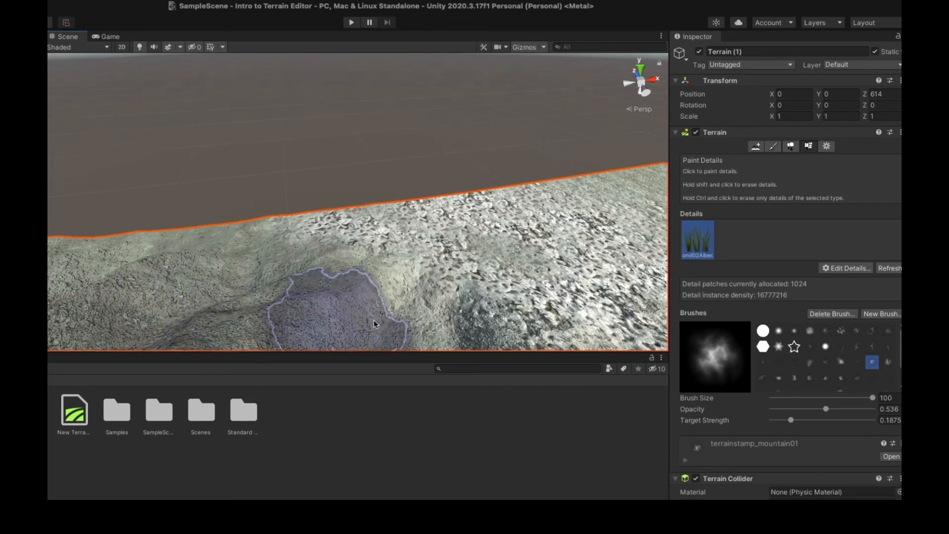
pyautogui.scroll(-3, 537, 319)
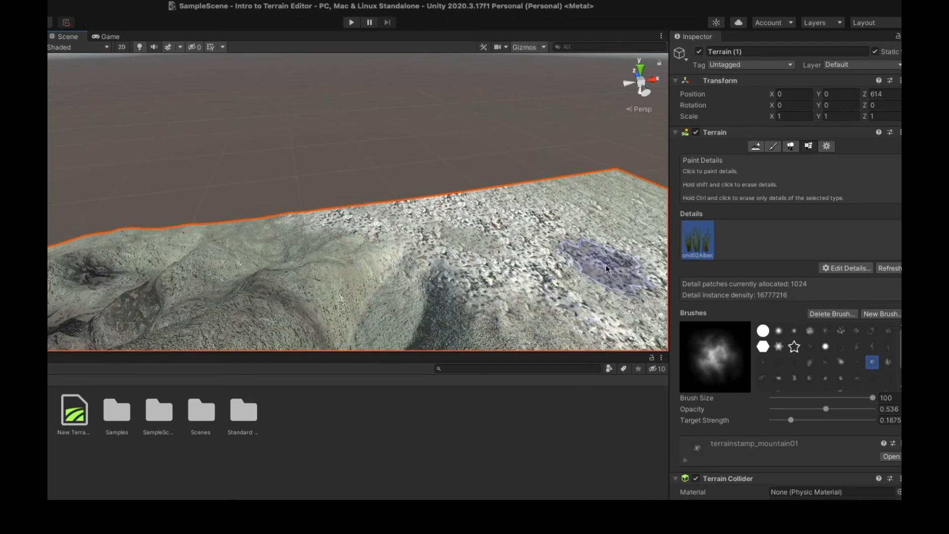
pyautogui.scroll(-3, 434, 321)
pyautogui.scroll(-2, 434, 320)
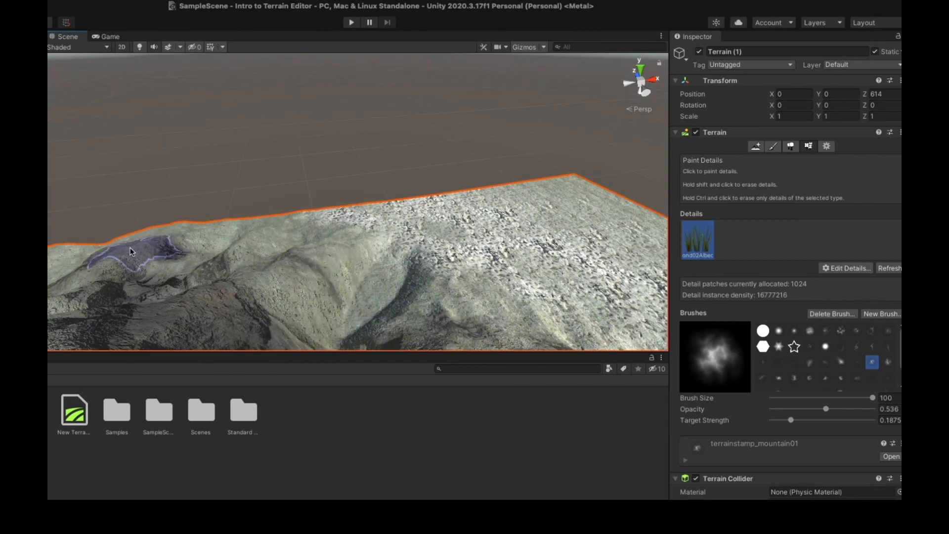
pyautogui.scroll(-4, 503, 301)
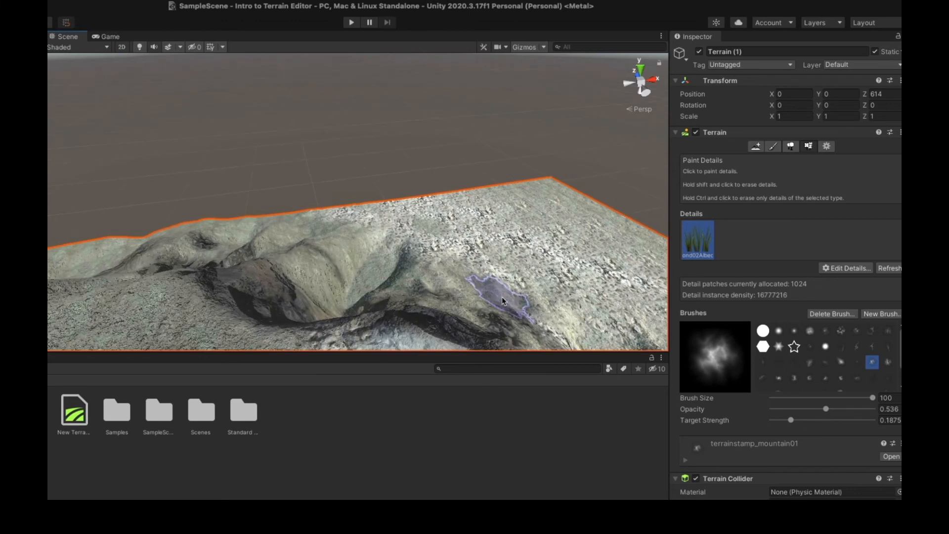
pyautogui.scroll(-3, 503, 300)
pyautogui.scroll(-2, 371, 297)
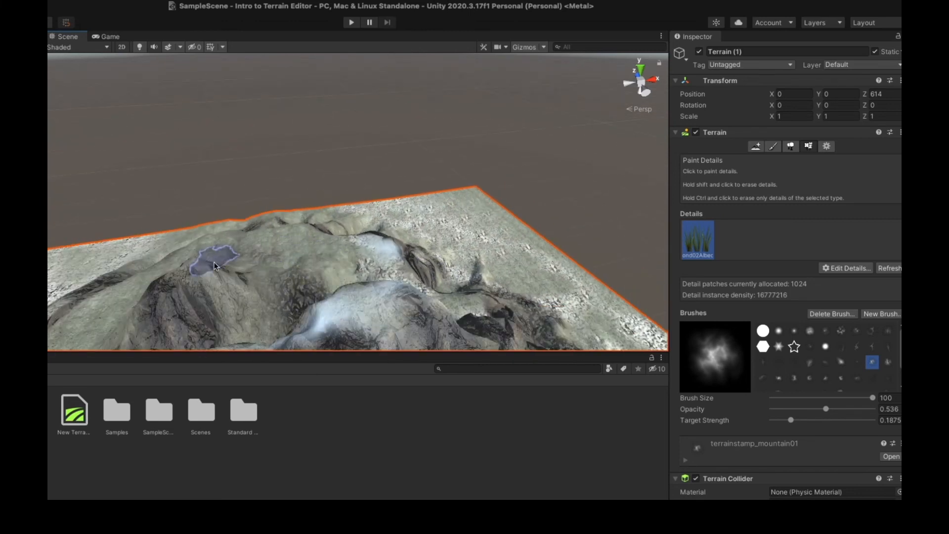
# Step: Face the mountain from the rocky ground at its foot and paint more grass across the foreground slope
pyautogui.scroll(8, 214, 265)
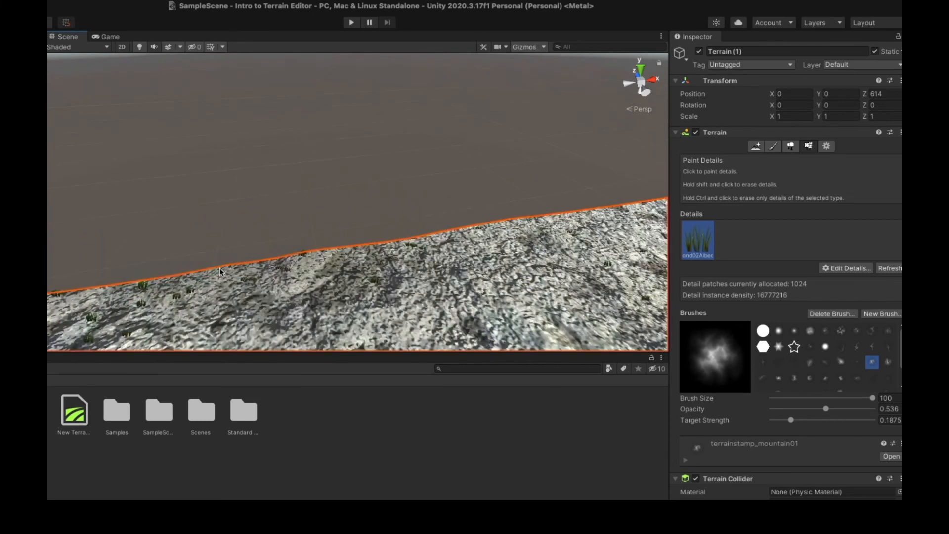
pyautogui.moveTo(222, 279)
pyautogui.mouseDown(button='right')
pyautogui.moveTo(737, 177)
pyautogui.moveTo(795, 183)
pyautogui.moveTo(759, 181)
pyautogui.mouseUp(button='right')
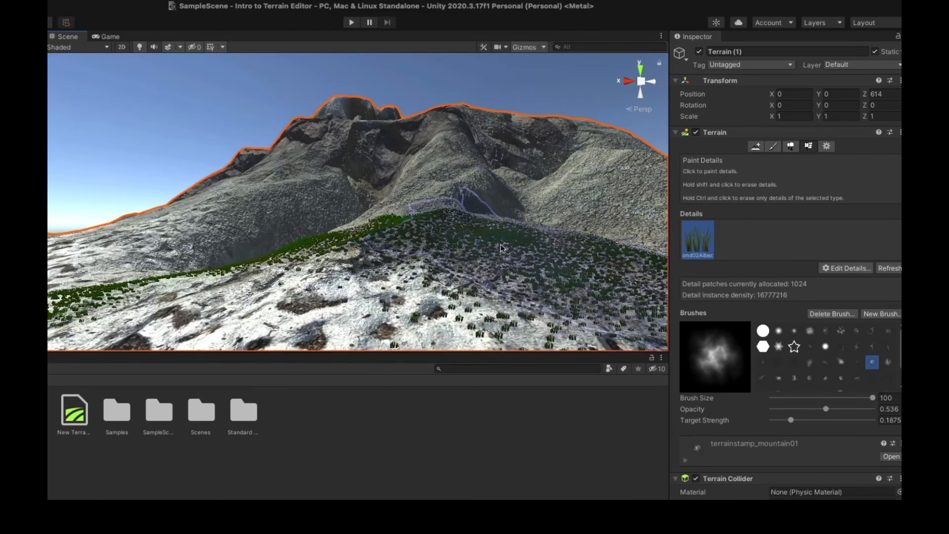
pyautogui.moveTo(501, 249); pyautogui.dragTo(435, 277)
pyautogui.scroll(-1, 725, 267)
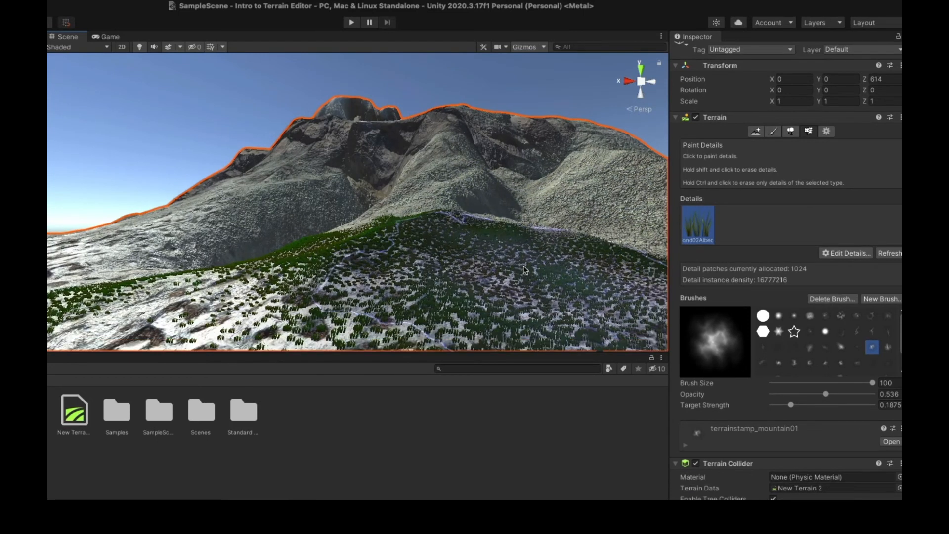
pyautogui.scroll(-3, 525, 270)
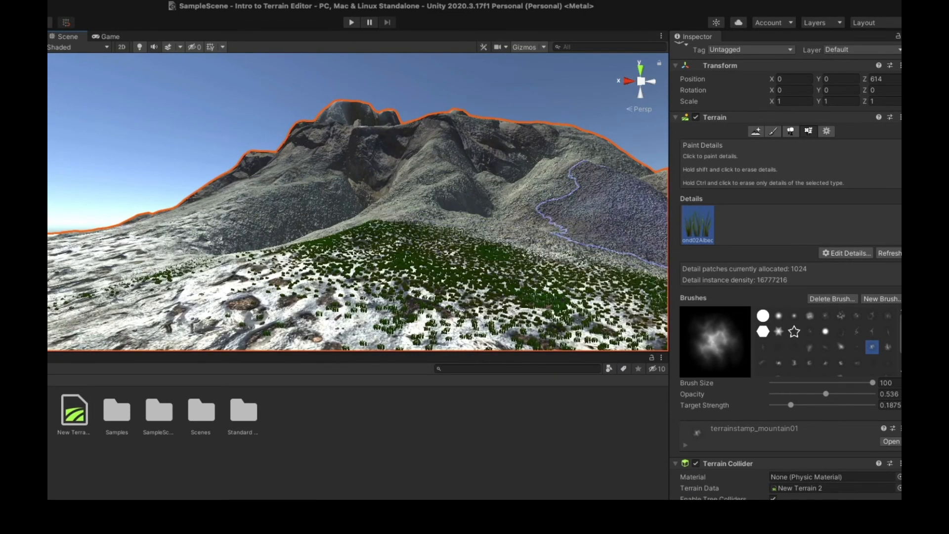
# Step: Add a second grass texture using GrassFrond01AlbedoAlpha as the detail texture, and select it for painting
pyautogui.click(842, 254)
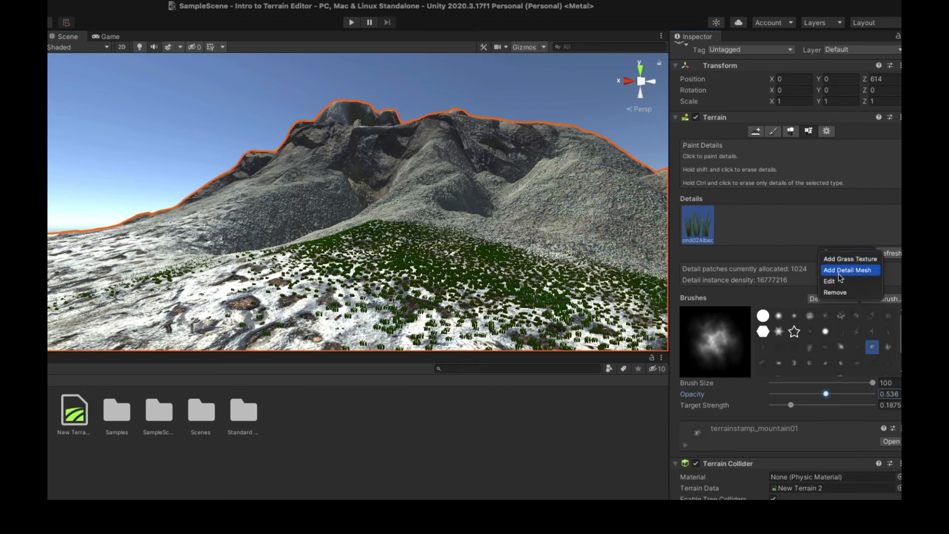
pyautogui.click(842, 261)
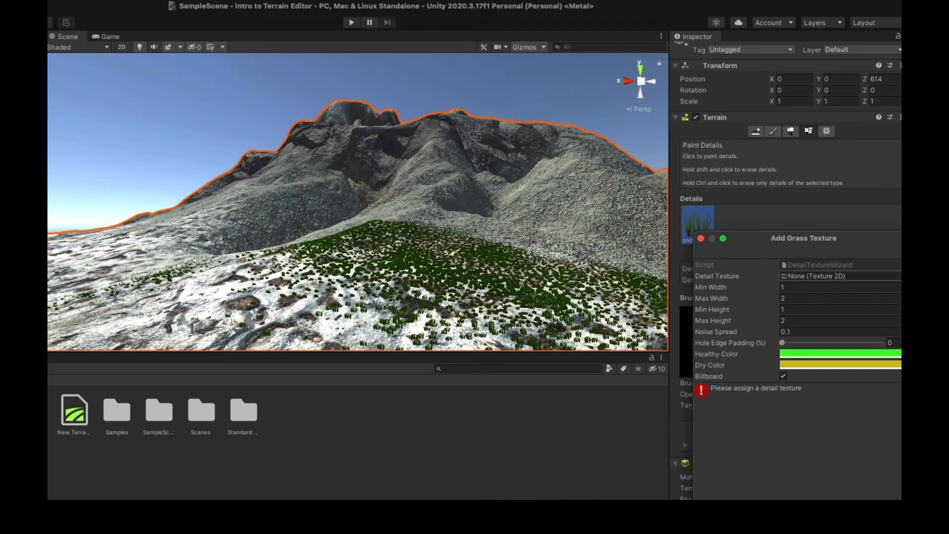
pyautogui.click(899, 276)
pyautogui.moveTo(892, 273); pyautogui.dragTo(618, 245)
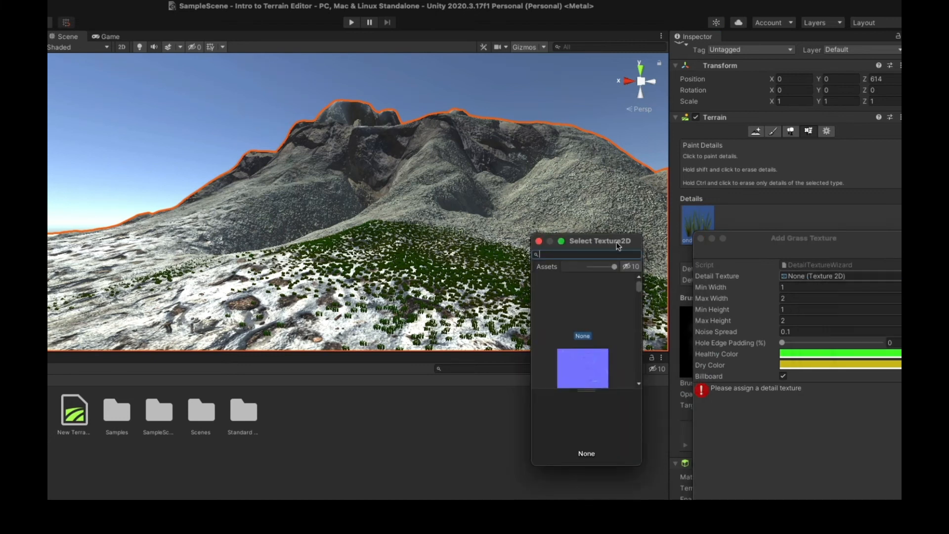
pyautogui.scroll(-3, 637, 290)
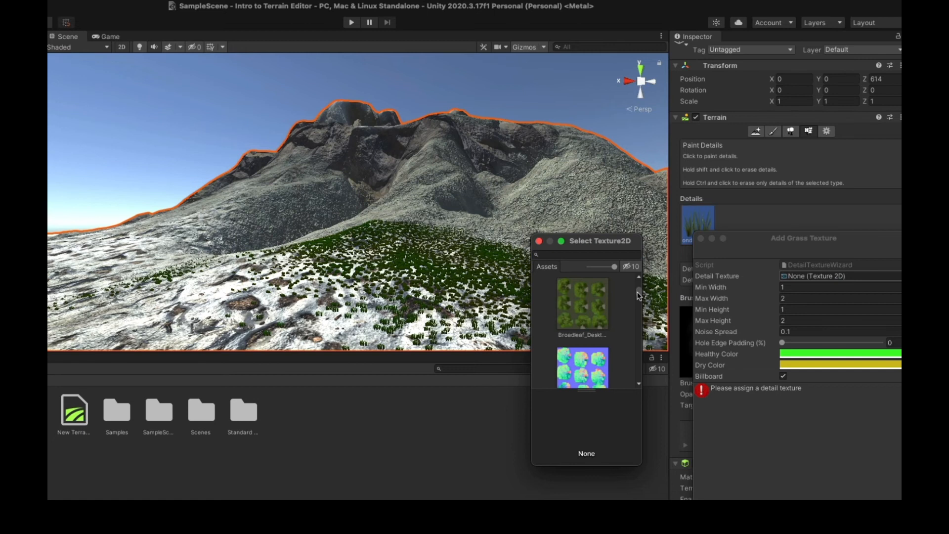
pyautogui.moveTo(637, 292); pyautogui.dragTo(637, 292)
pyautogui.scroll(-2, 638, 331)
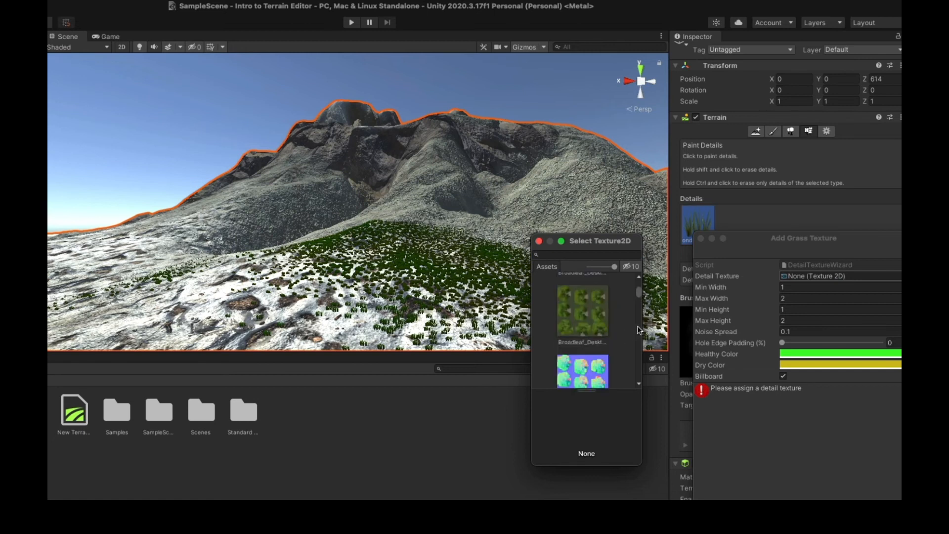
pyautogui.scroll(-6, 639, 313)
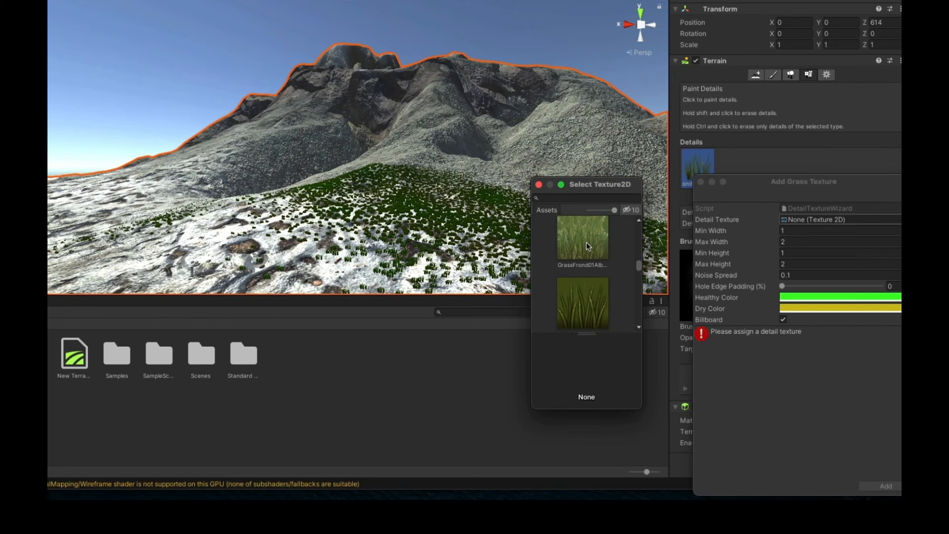
pyautogui.doubleClick(586, 296)
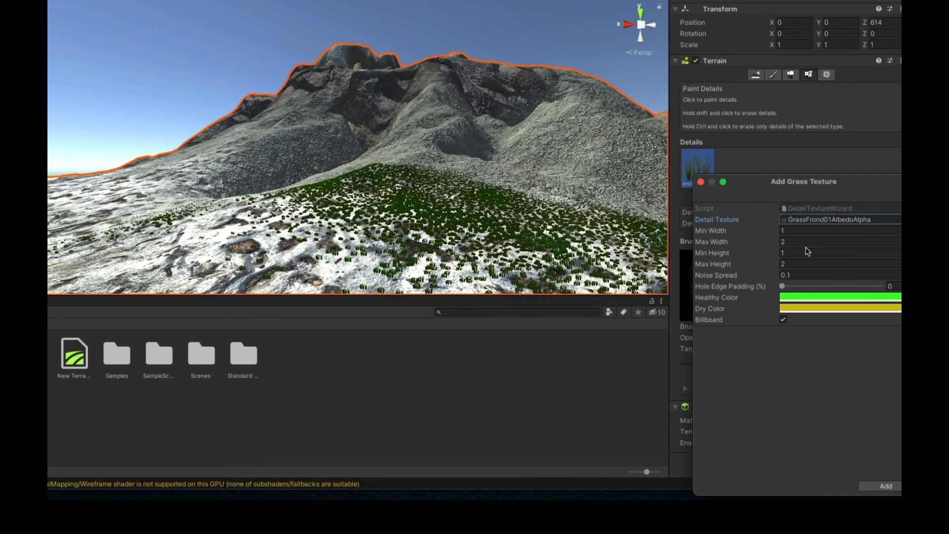
pyautogui.click(884, 487)
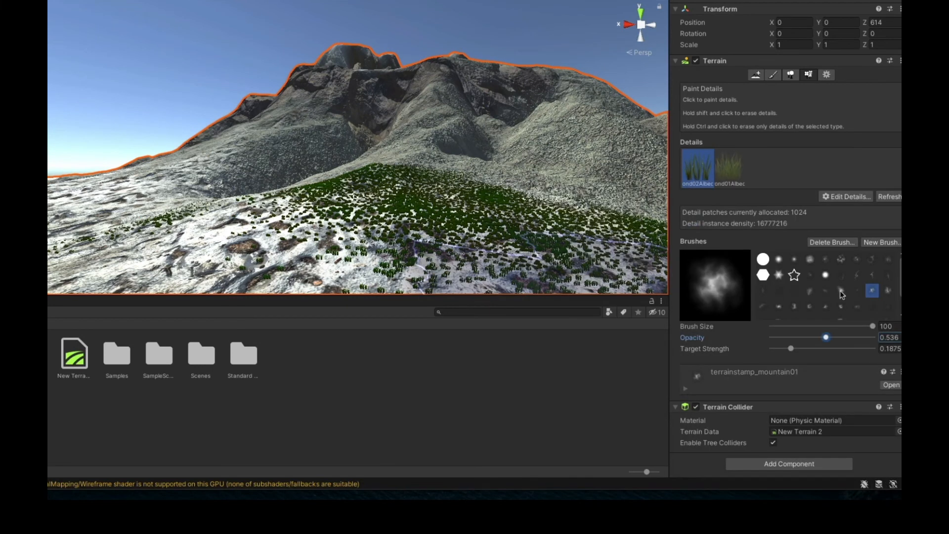
pyautogui.click(732, 175)
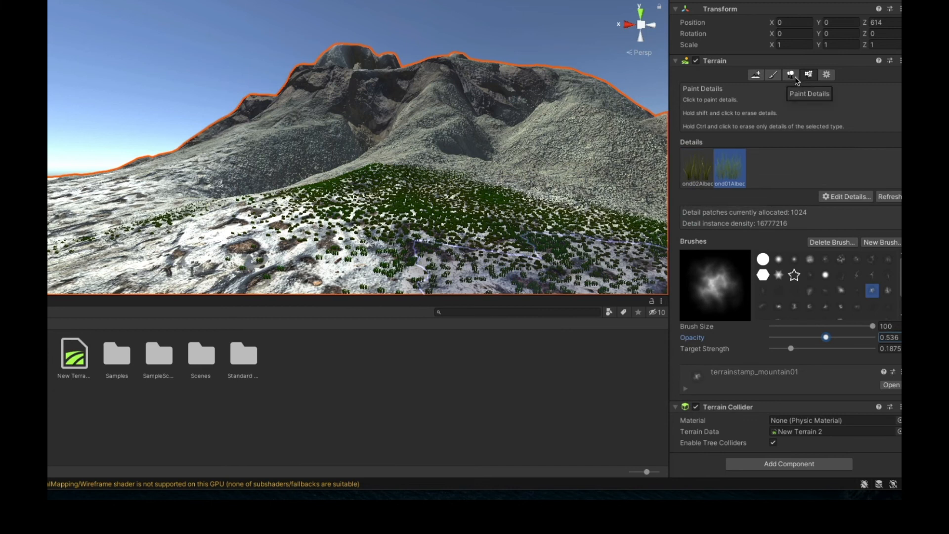
# Step: Paint the new grass on the foreground slope, undo the last strokes, and repaint it with brush opacity 0.171
pyautogui.moveTo(495, 220)
pyautogui.mouseDown()
pyautogui.moveTo(391, 218)
pyautogui.moveTo(159, 188)
pyautogui.mouseUp()
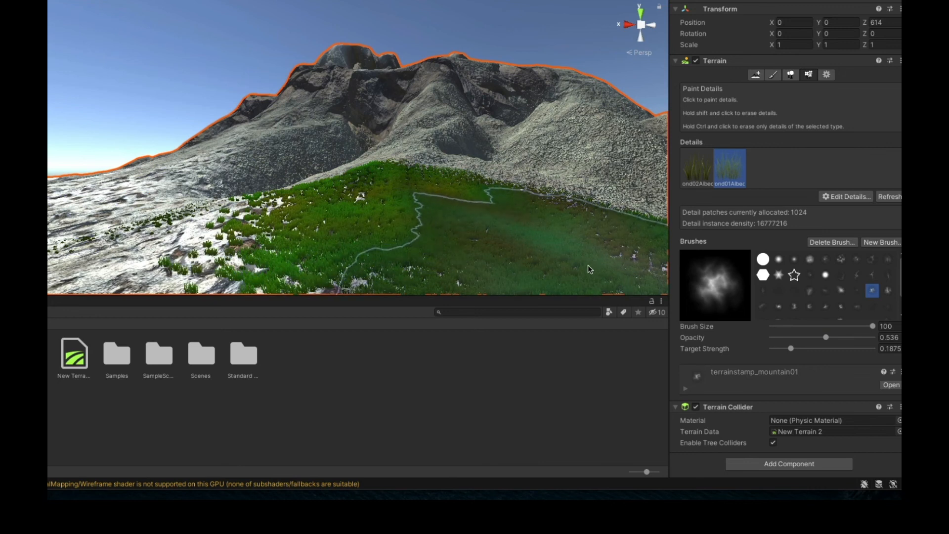
pyautogui.press('super+z')
pyautogui.press('super+z')
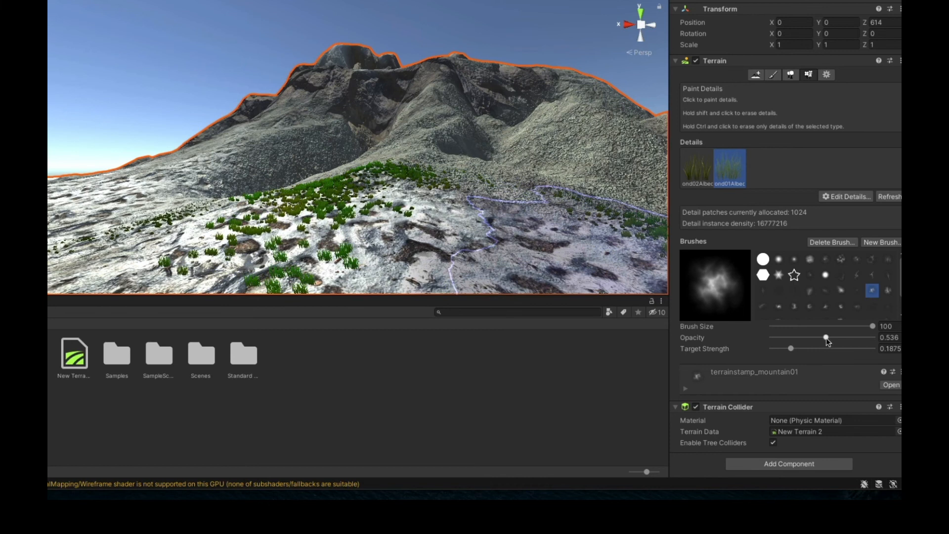
pyautogui.moveTo(826, 339); pyautogui.dragTo(790, 339)
pyautogui.moveTo(519, 277)
pyautogui.mouseDown()
pyautogui.moveTo(317, 257)
pyautogui.moveTo(264, 232)
pyautogui.mouseUp()
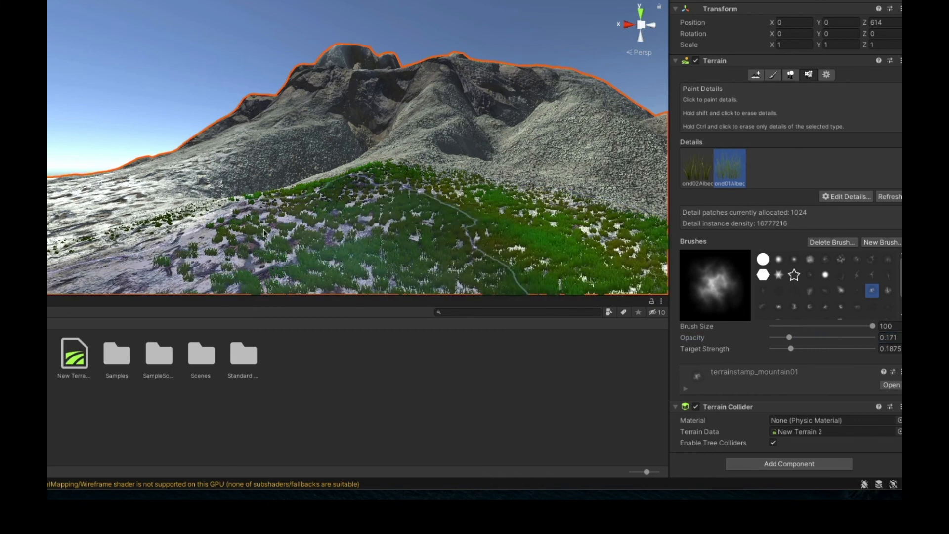
# Step: Set the brush opacity to 0.082 and target strength to 0.0625, and paint grass over the bare ground beside the mountain
pyautogui.moveTo(789, 338); pyautogui.dragTo(784, 337)
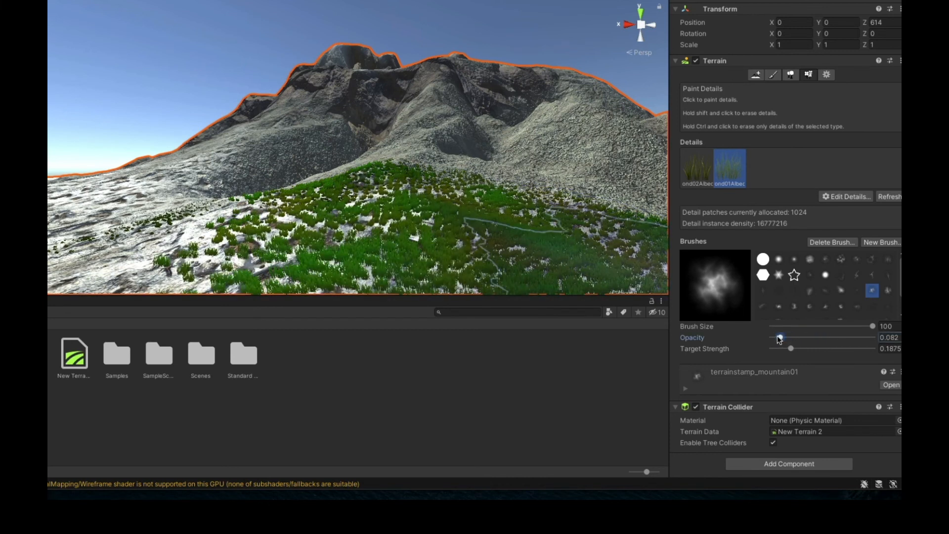
pyautogui.click(791, 349)
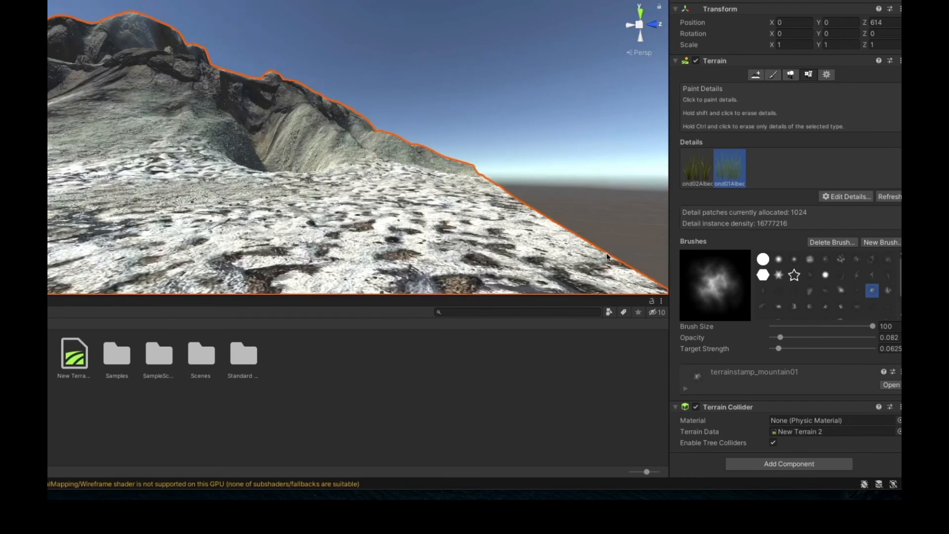
pyautogui.moveTo(480, 227)
pyautogui.mouseDown()
pyautogui.moveTo(445, 232)
pyautogui.moveTo(321, 213)
pyautogui.moveTo(149, 223)
pyautogui.moveTo(290, 184)
pyautogui.mouseUp()
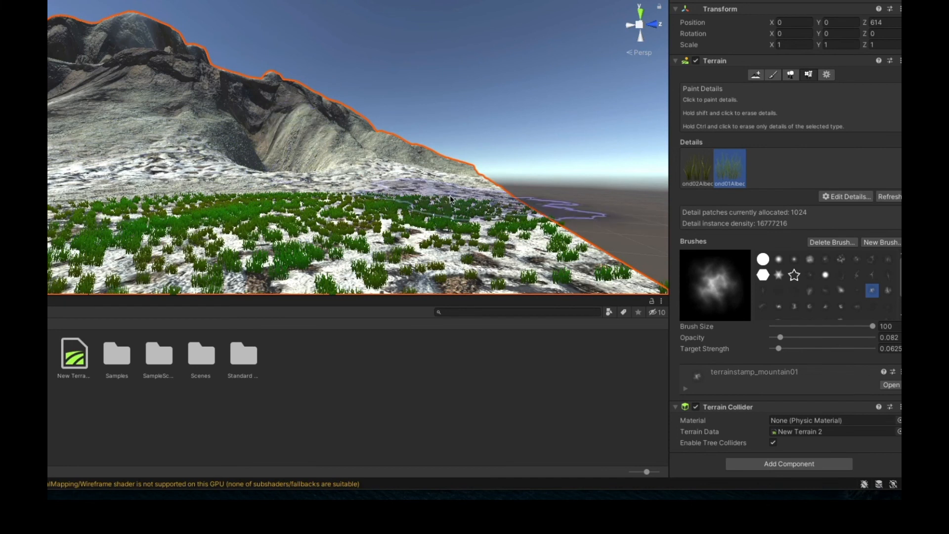
pyautogui.moveTo(384, 237)
pyautogui.mouseDown()
pyautogui.moveTo(223, 218)
pyautogui.moveTo(519, 210)
pyautogui.mouseUp()
# Step: Examine the painted grass at close range, beneath the mountain slope and along the terrain's outer edge
pyautogui.scroll(3, 346, 235)
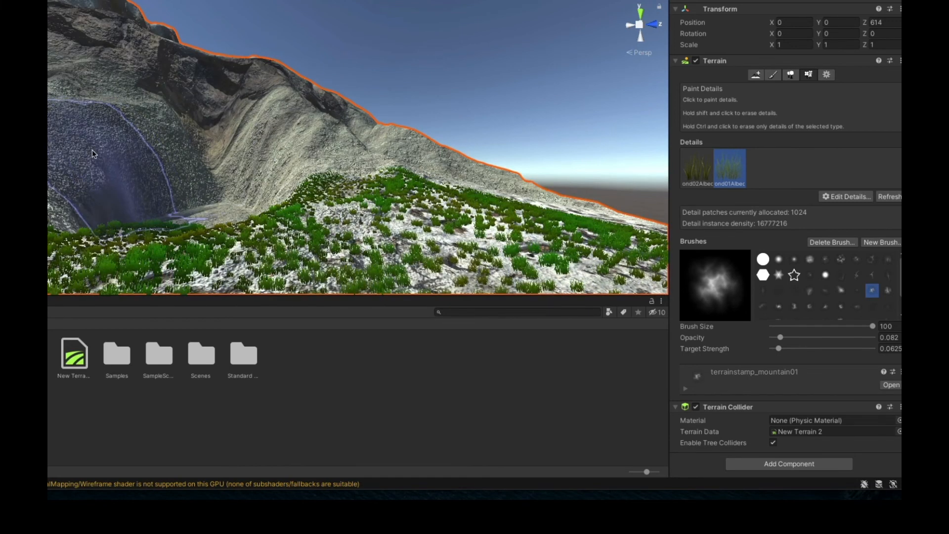
pyautogui.scroll(5, 372, 163)
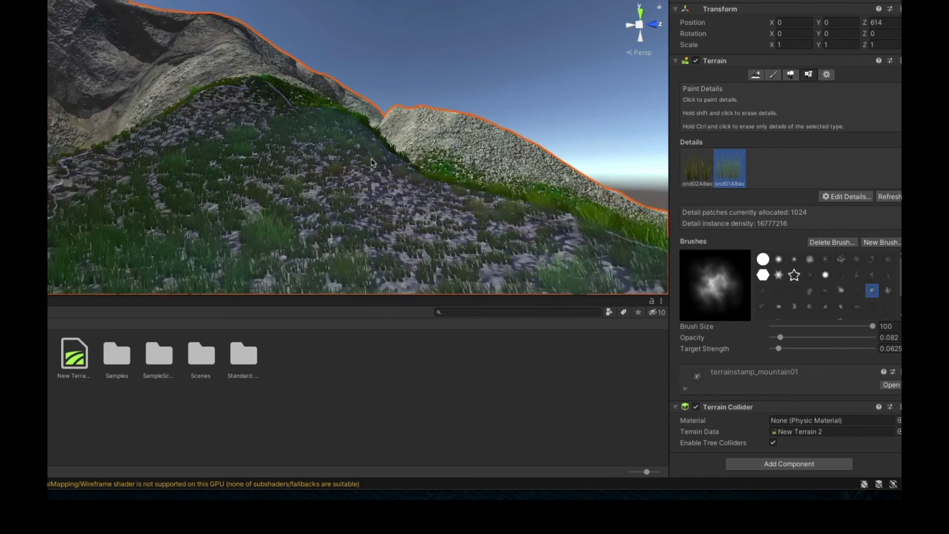
pyautogui.scroll(-10, 373, 163)
pyautogui.scroll(10, 275, 152)
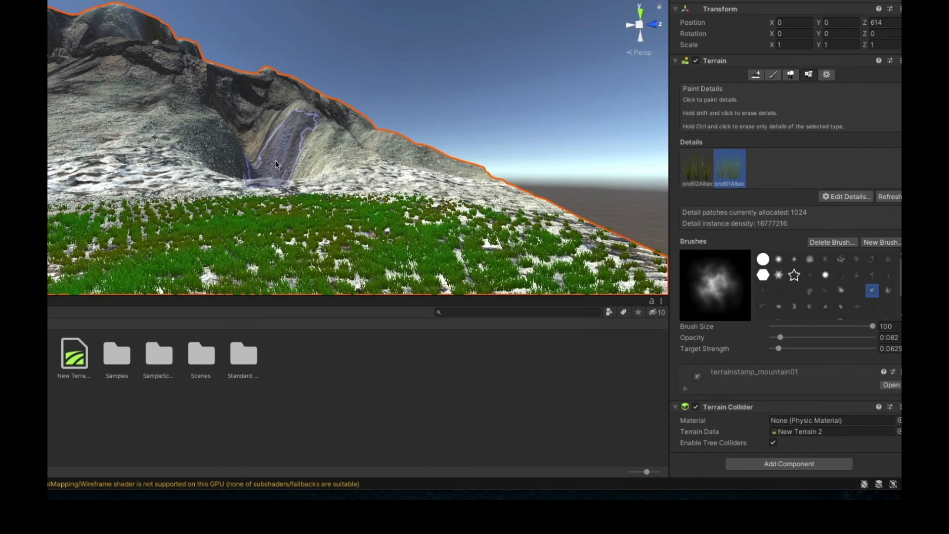
pyautogui.scroll(5, 274, 161)
pyautogui.scroll(-10, 322, 184)
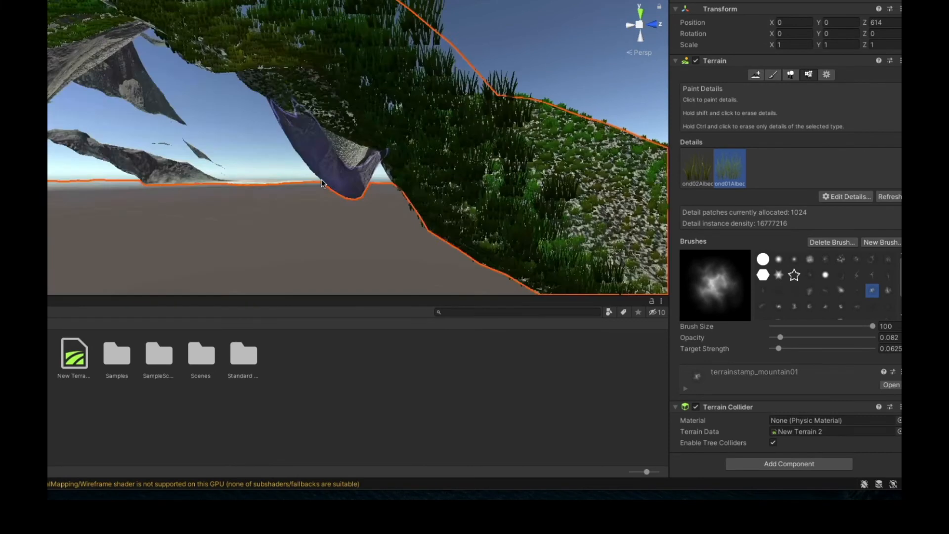
pyautogui.scroll(10, 322, 181)
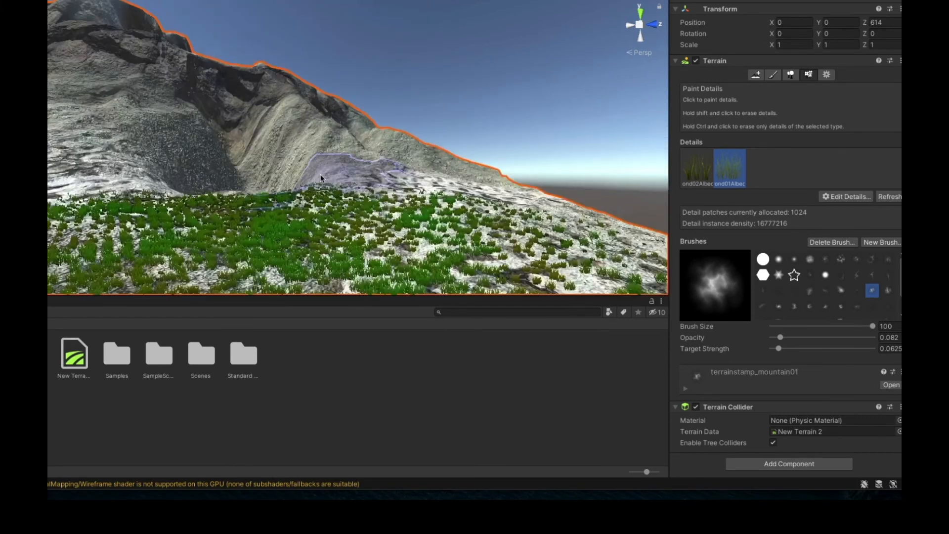
pyautogui.moveTo(322, 181); pyautogui.dragTo(875, 238, button='right')
pyautogui.scroll(1, 845, 258)
pyautogui.scroll(-6, 578, 152)
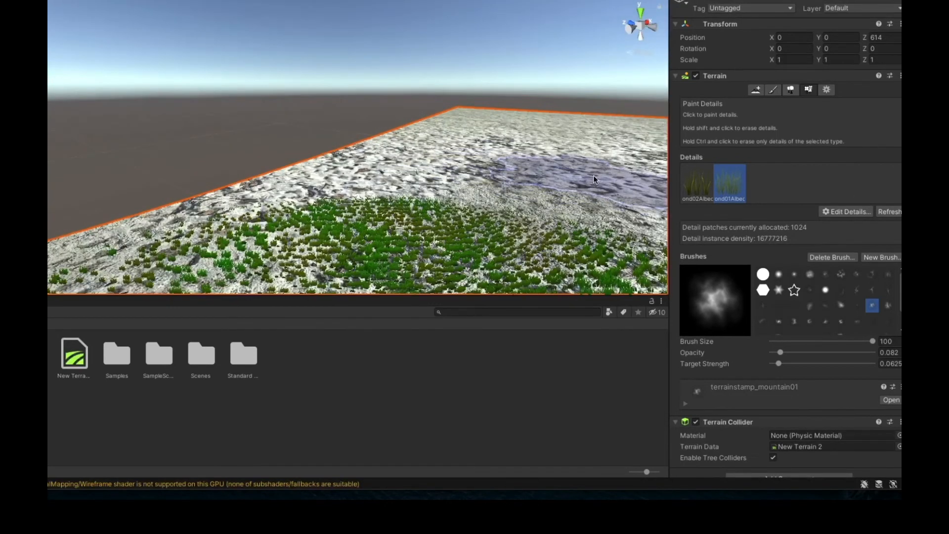
pyautogui.scroll(5, 589, 168)
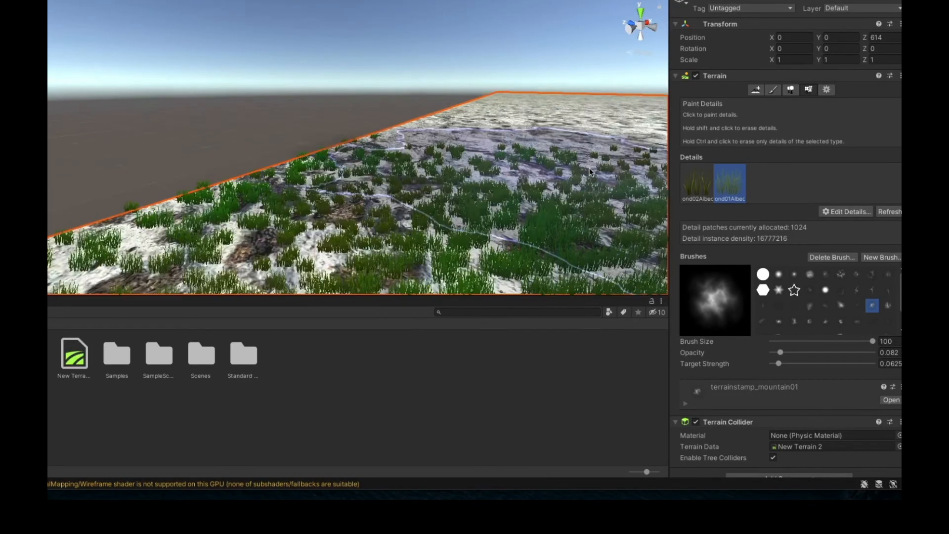
# Step: Paint more grass across the flat, bare ground leading up to the mountain
pyautogui.moveTo(589, 168)
pyautogui.mouseDown()
pyautogui.moveTo(613, 152)
pyautogui.moveTo(589, 171)
pyautogui.mouseUp()
pyautogui.moveTo(588, 171)
pyautogui.mouseDown(button='right')
pyautogui.moveTo(751, 194)
pyautogui.moveTo(752, 160)
pyautogui.mouseUp(button='right')
pyautogui.scroll(5, 423, 161)
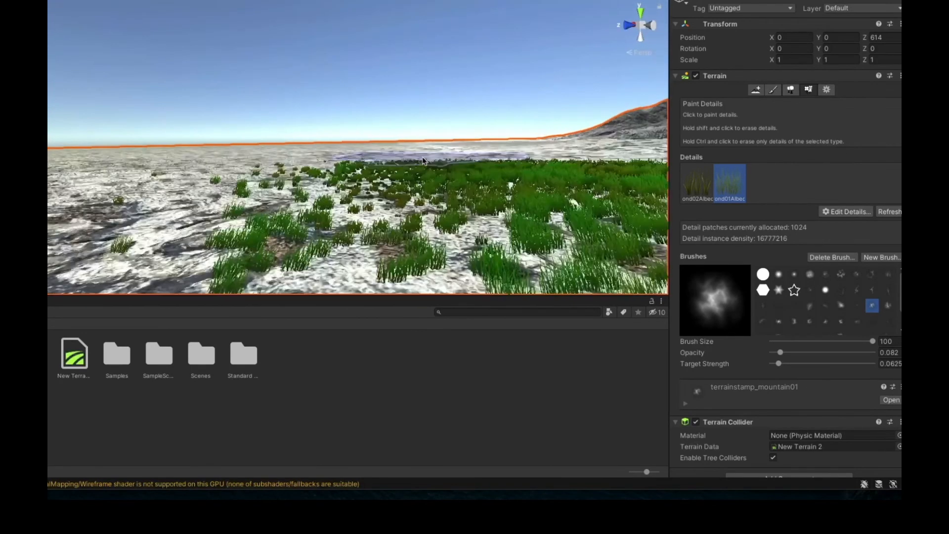
pyautogui.moveTo(423, 161)
pyautogui.mouseDown()
pyautogui.moveTo(556, 155)
pyautogui.moveTo(645, 179)
pyautogui.mouseUp()
pyautogui.moveTo(646, 180); pyautogui.dragTo(578, 153, button='right')
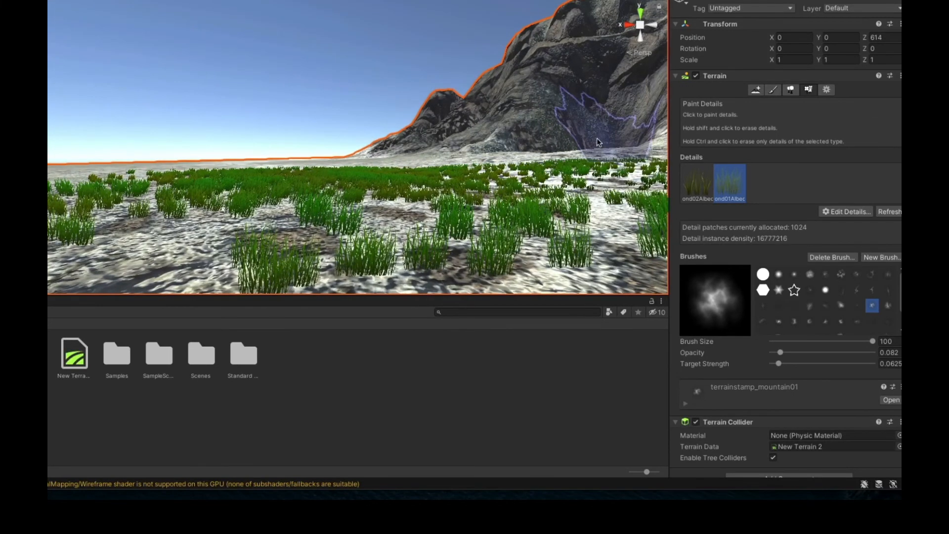
# Step: Paint denser grass along the lower edge of the hollow at the mountain's foot
pyautogui.scroll(-4, 638, 139)
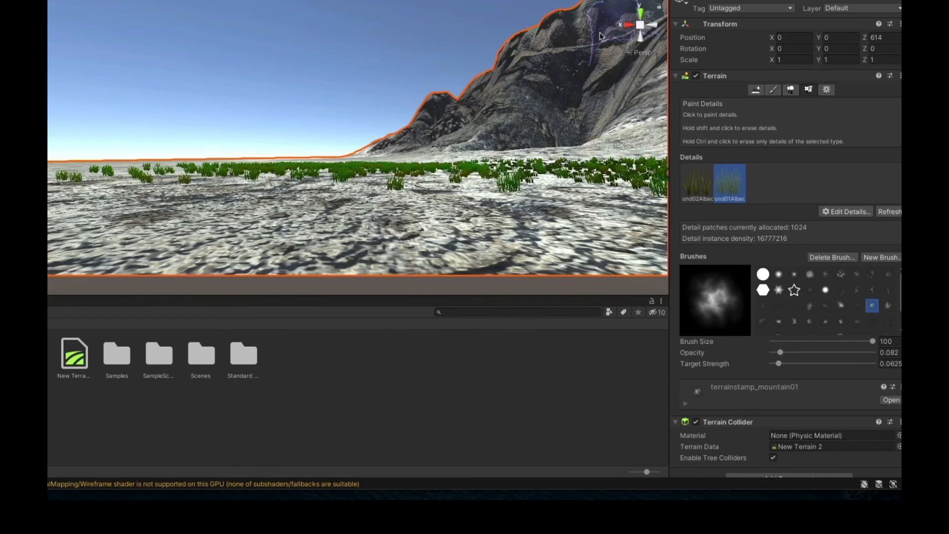
pyautogui.moveTo(628, 134)
pyautogui.mouseDown(button='right')
pyautogui.moveTo(809, 154)
pyautogui.moveTo(596, 152)
pyautogui.mouseUp(button='right')
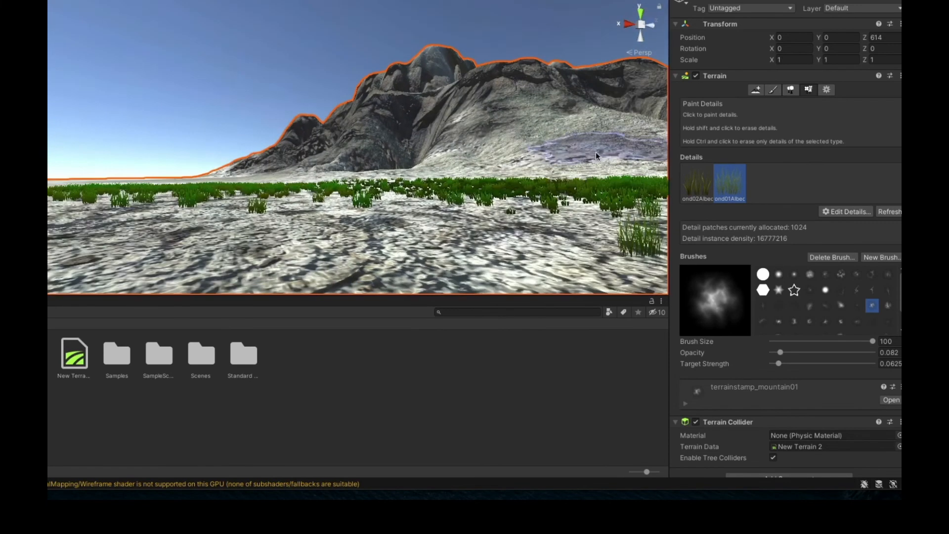
pyautogui.scroll(5, 568, 141)
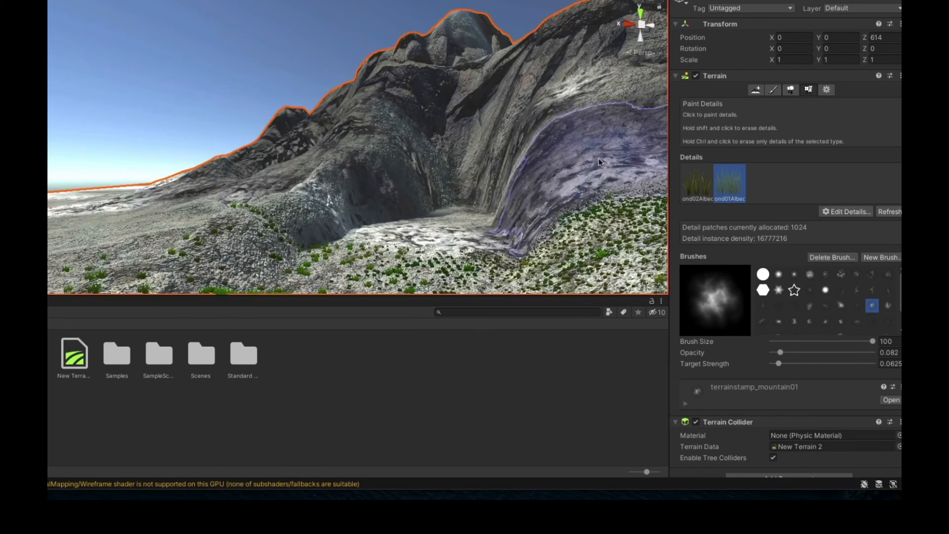
pyautogui.moveTo(382, 207)
pyautogui.mouseDown()
pyautogui.moveTo(450, 251)
pyautogui.moveTo(446, 218)
pyautogui.moveTo(542, 253)
pyautogui.mouseUp()
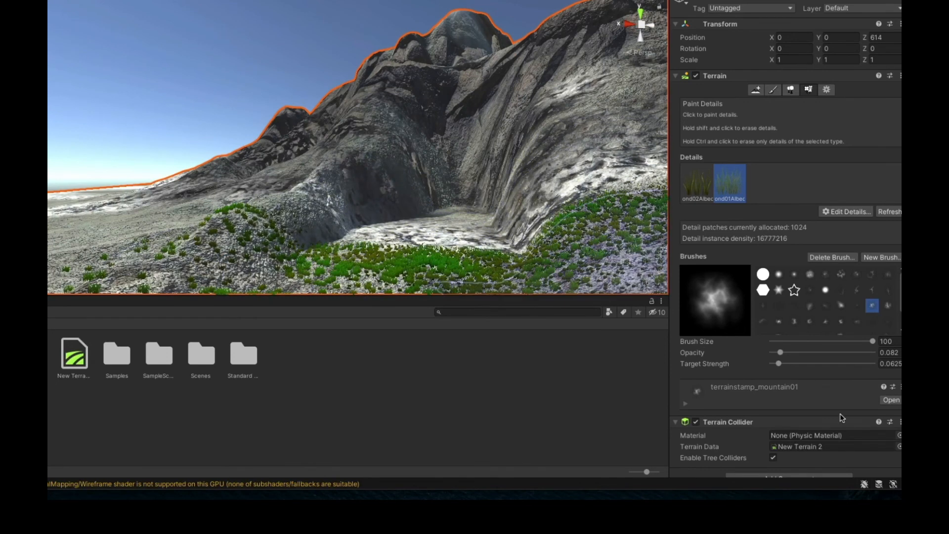
# Step: With the terrainstamp_erode01 brush at opacity 0.142 and target strength 0.125, paint grass over the slopes on both sides of the hollow
pyautogui.moveTo(781, 353); pyautogui.dragTo(786, 364)
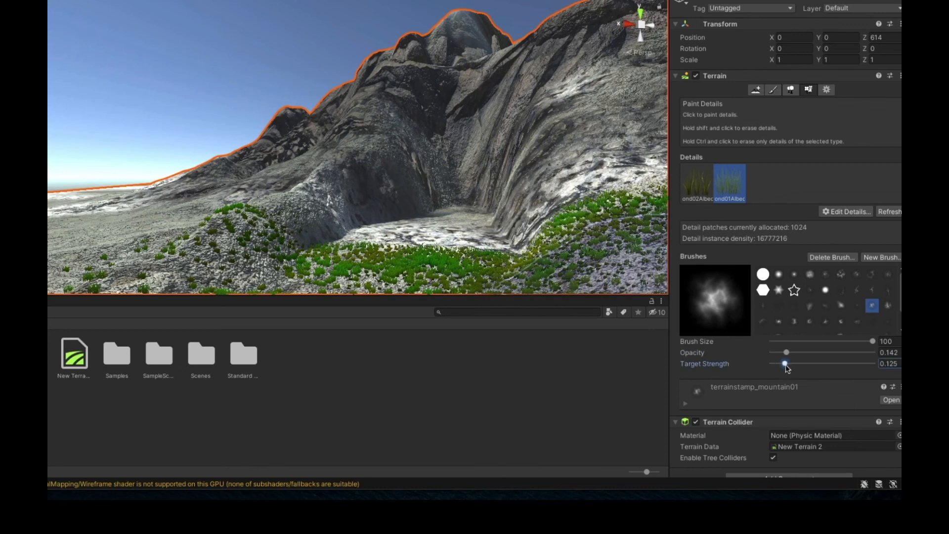
pyautogui.click(810, 305)
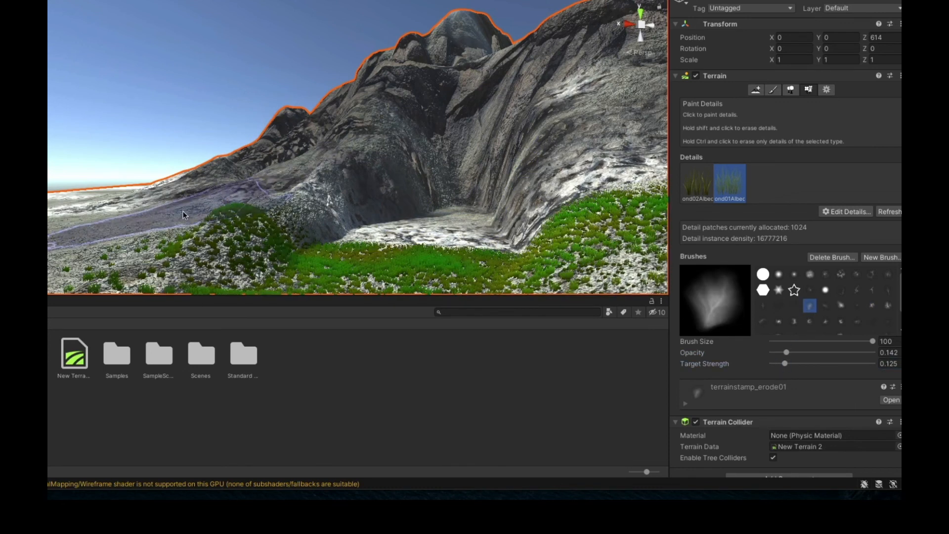
pyautogui.moveTo(183, 212)
pyautogui.mouseDown()
pyautogui.moveTo(534, 273)
pyautogui.moveTo(600, 273)
pyautogui.mouseUp()
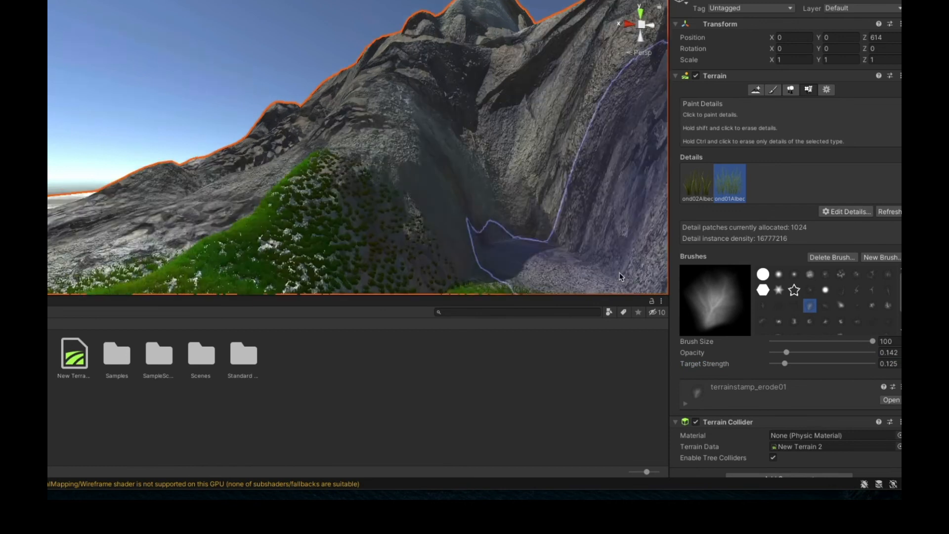
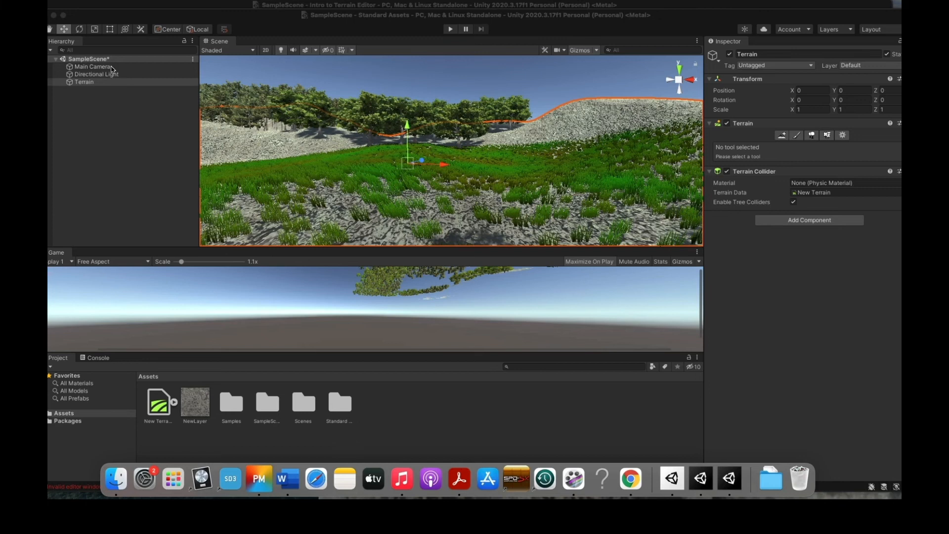
# Step: Deactivate the Main Camera object in the Standard Assets project's SampleScene
pyautogui.click(111, 67)
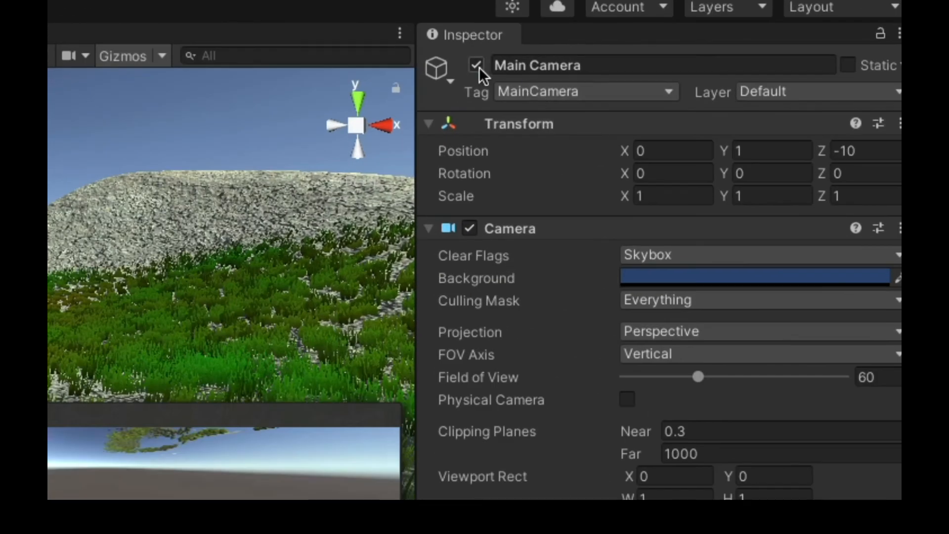
pyautogui.click(731, 56)
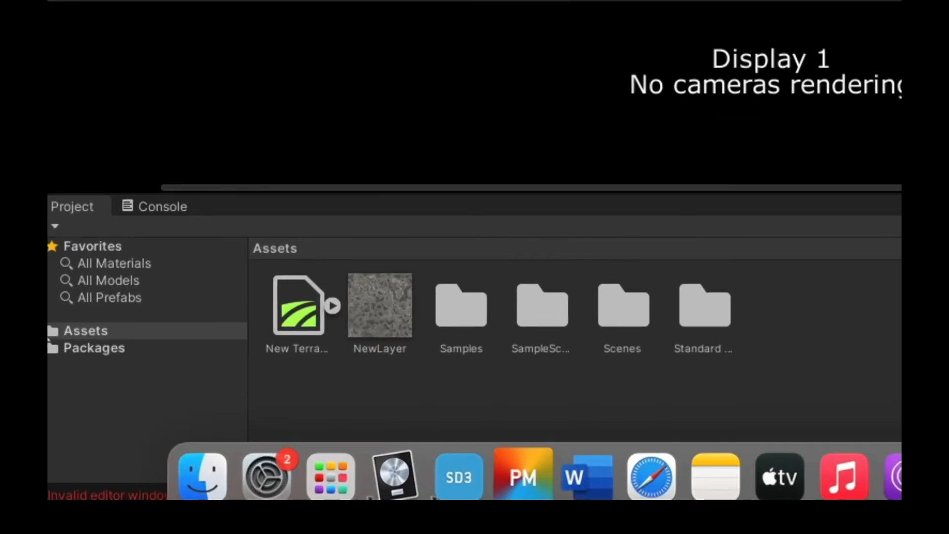
# Step: Open the project folder Assets > Standard Assets > Characters > FirstPersonCharacter > Prefabs
pyautogui.click(51, 335)
pyautogui.click(51, 331)
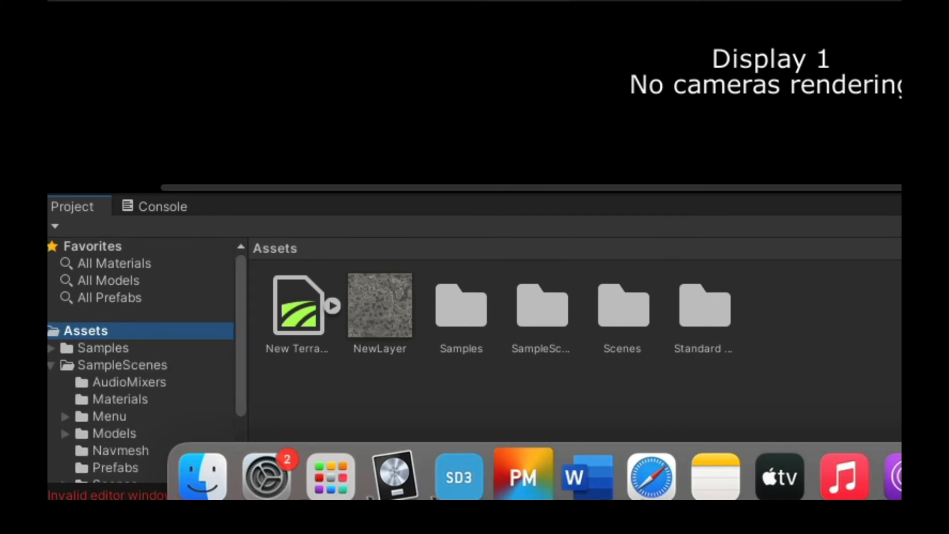
pyautogui.moveTo(241, 334); pyautogui.dragTo(224, 421)
pyautogui.click(94, 454)
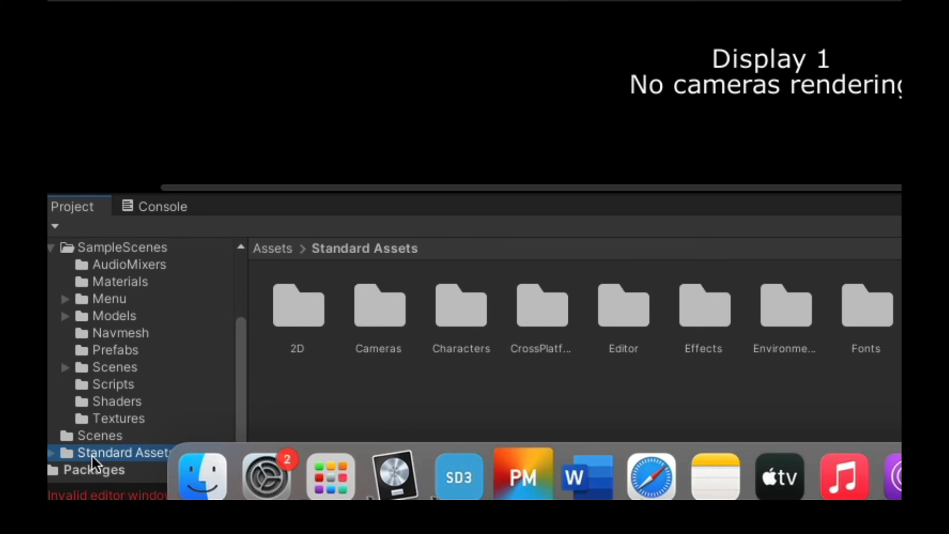
pyautogui.doubleClick(447, 315)
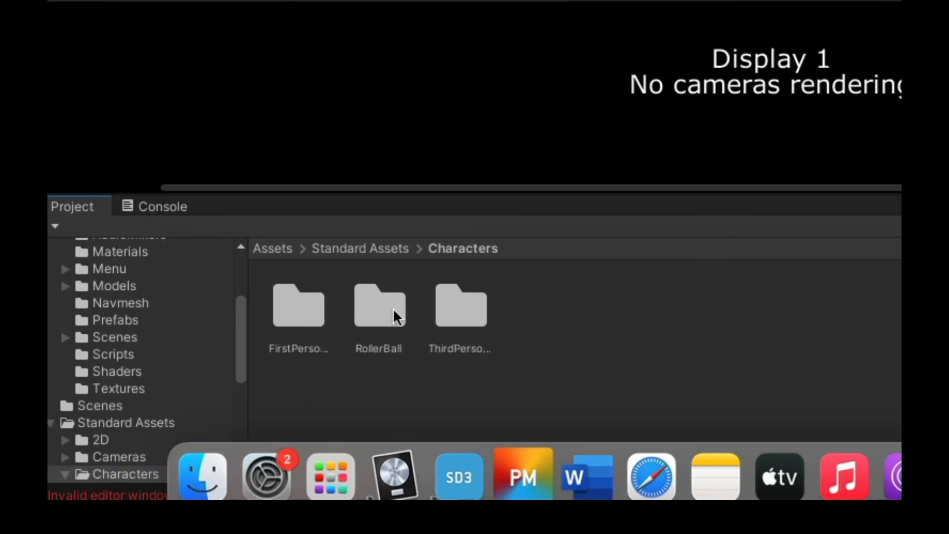
pyautogui.doubleClick(289, 311)
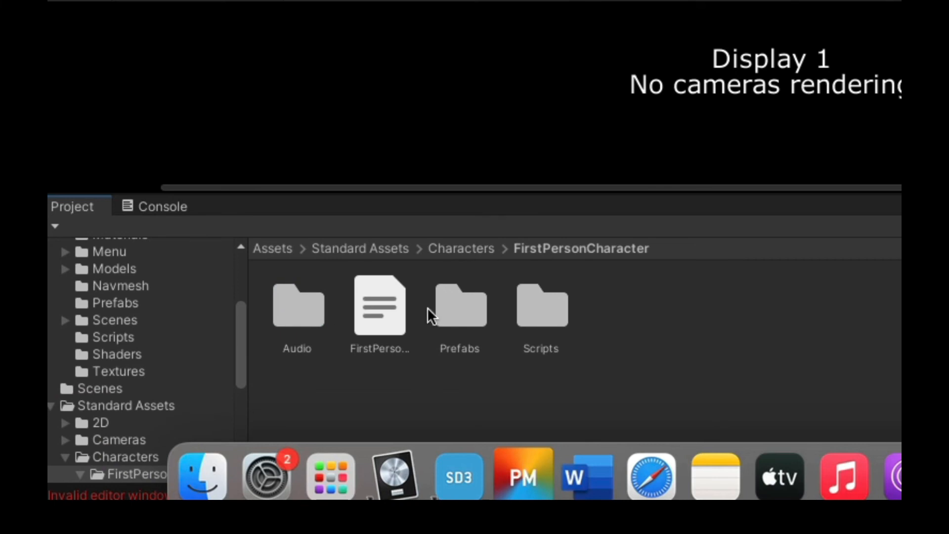
pyautogui.doubleClick(459, 309)
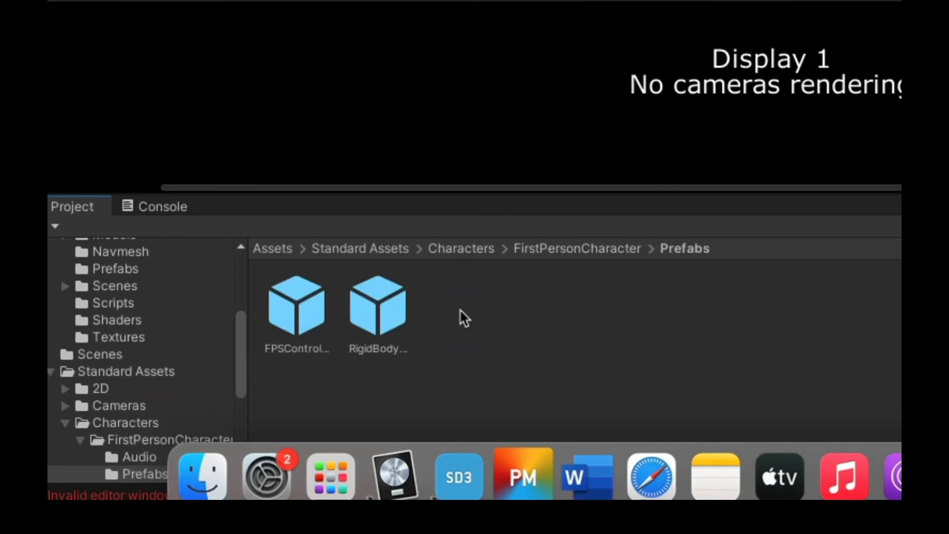
# Step: Add the FPSController prefab to the scene and reset its Transform
pyautogui.click(292, 310)
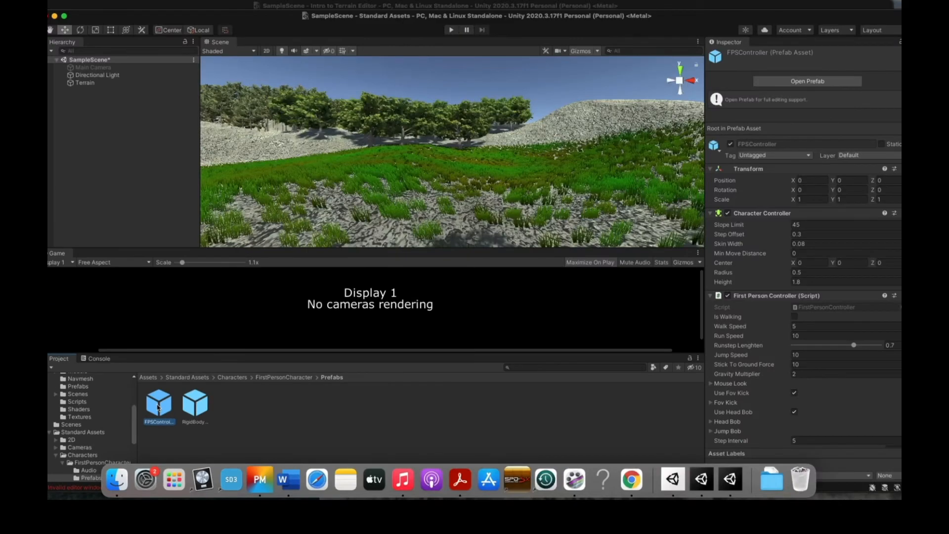
pyautogui.moveTo(158, 408); pyautogui.dragTo(111, 109)
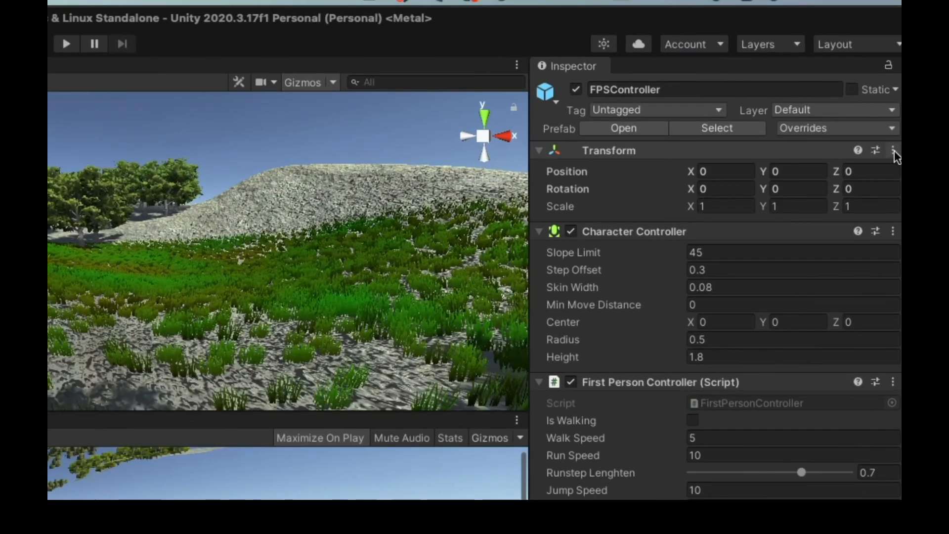
pyautogui.click(894, 150)
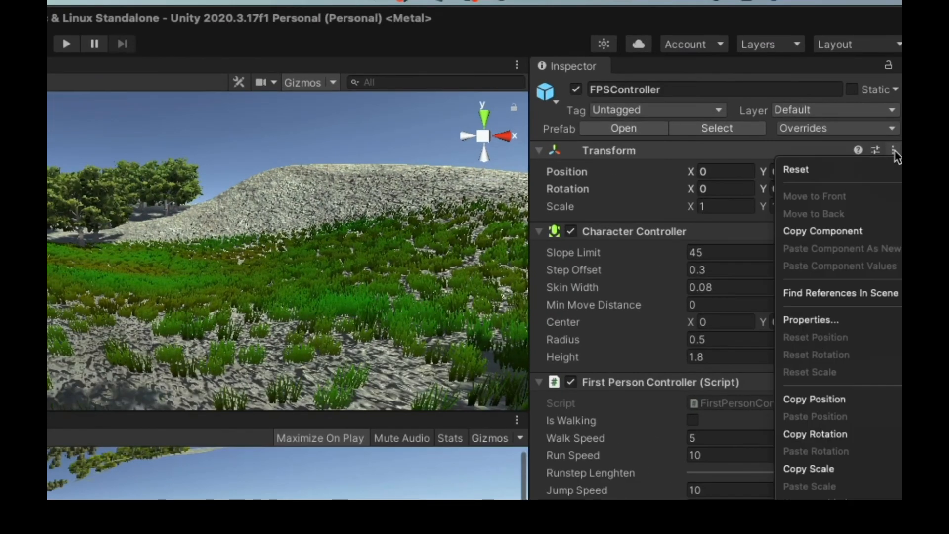
pyautogui.click(867, 170)
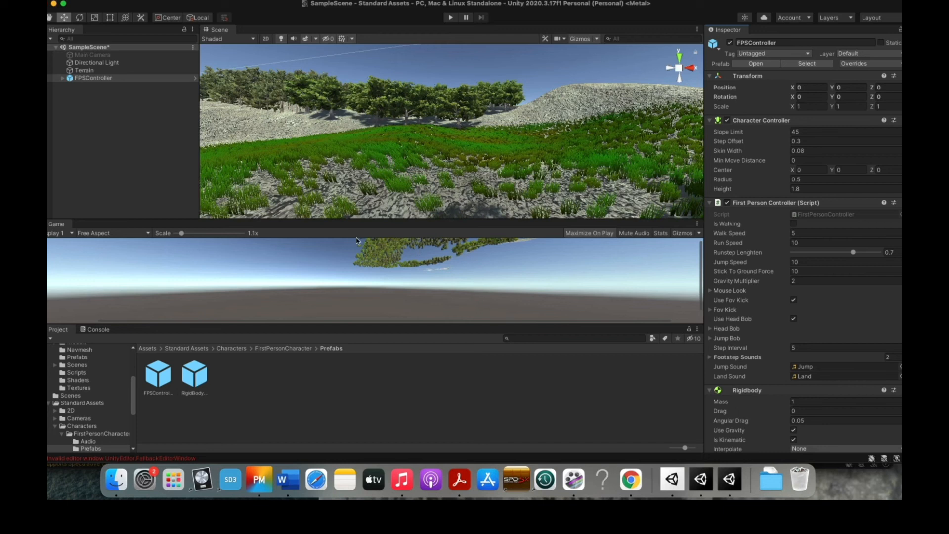
# Step: Move the FPSController up and along Z onto the terrain, to about Y 163 and Z 447
pyautogui.click(62, 79)
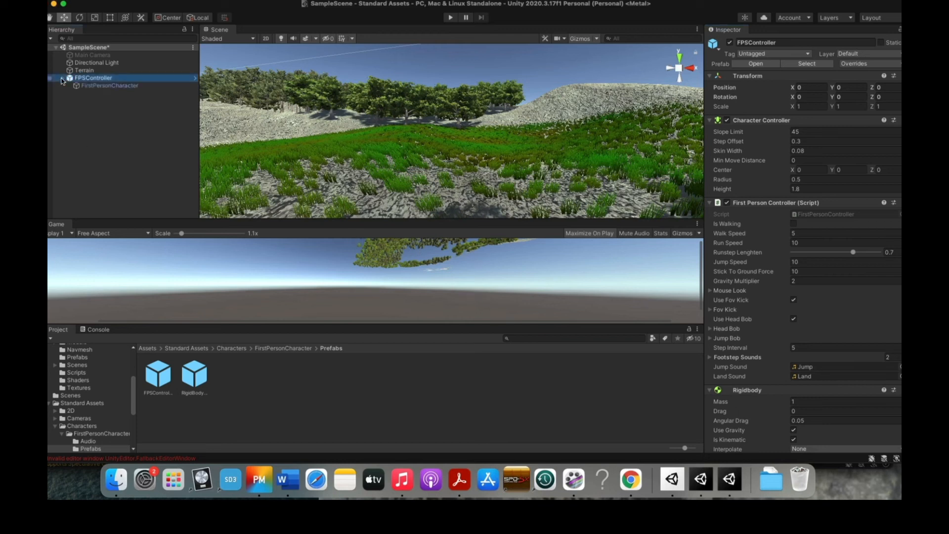
pyautogui.click(88, 79)
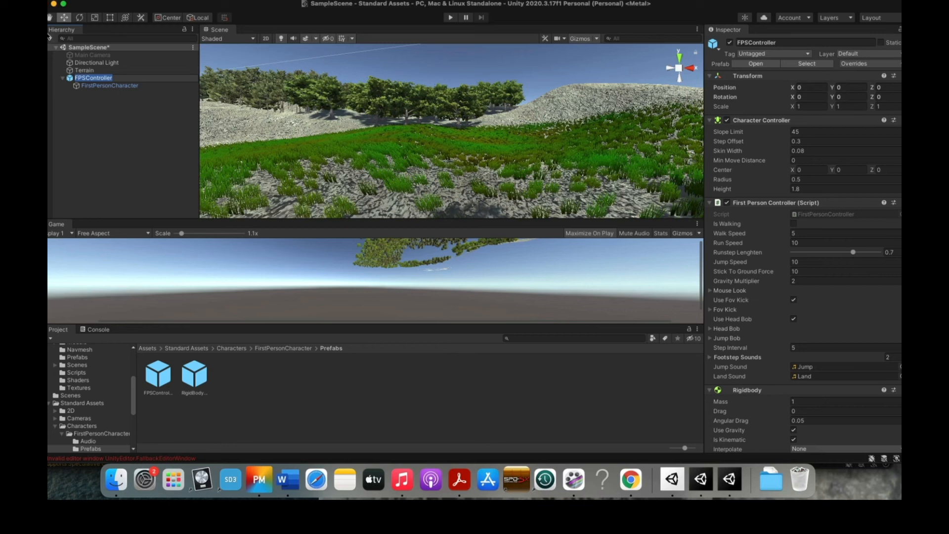
pyautogui.click(59, 19)
pyautogui.scroll(-10, 402, 169)
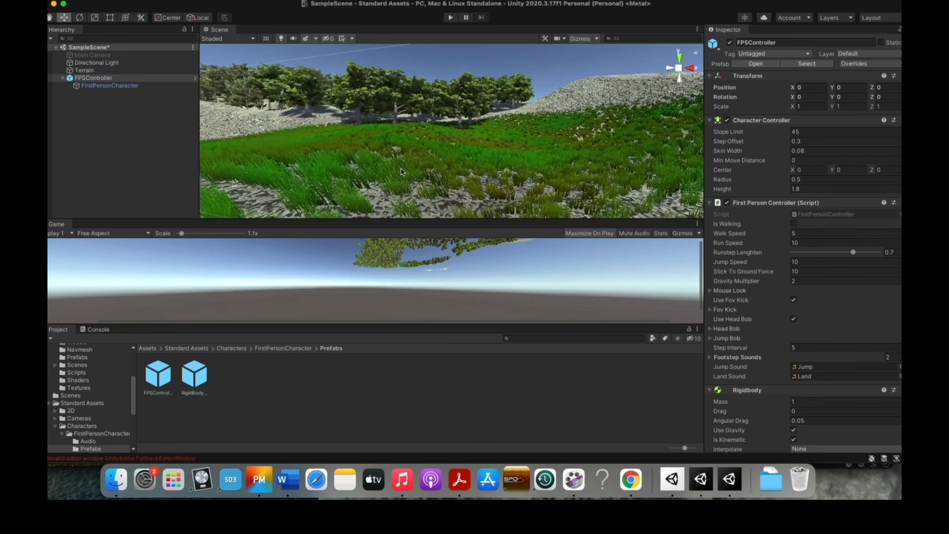
pyautogui.scroll(-10, 402, 171)
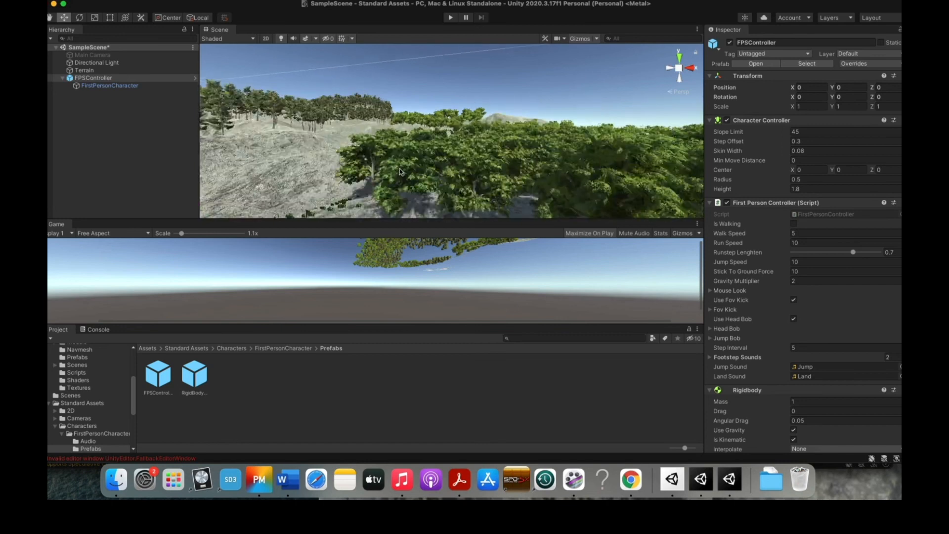
pyautogui.scroll(-15, 385, 170)
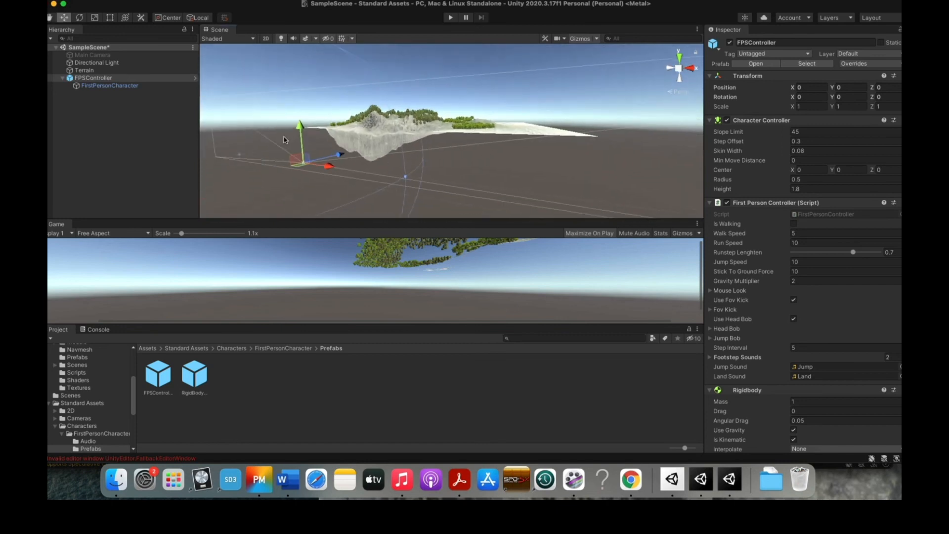
pyautogui.moveTo(303, 129); pyautogui.dragTo(321, 105)
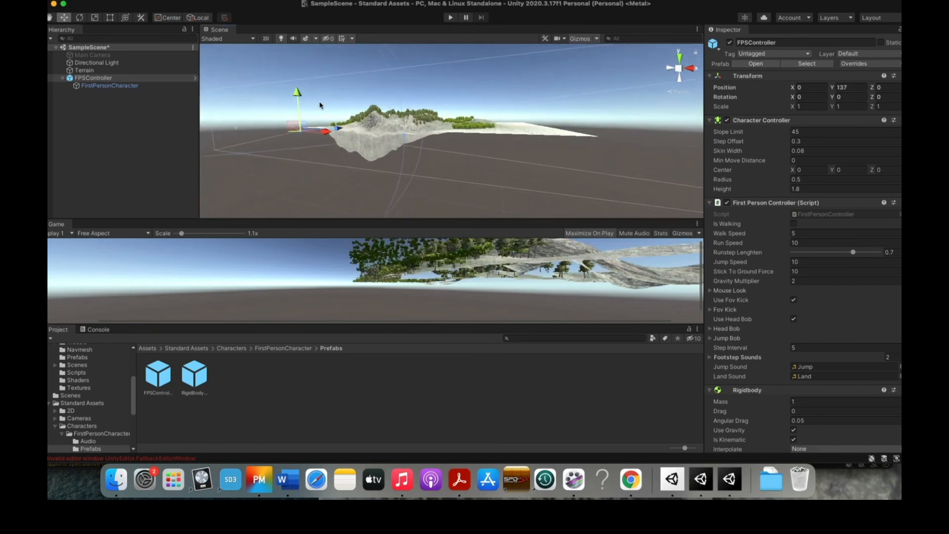
pyautogui.moveTo(339, 136); pyautogui.dragTo(391, 111)
pyautogui.moveTo(378, 90); pyautogui.dragTo(379, 86)
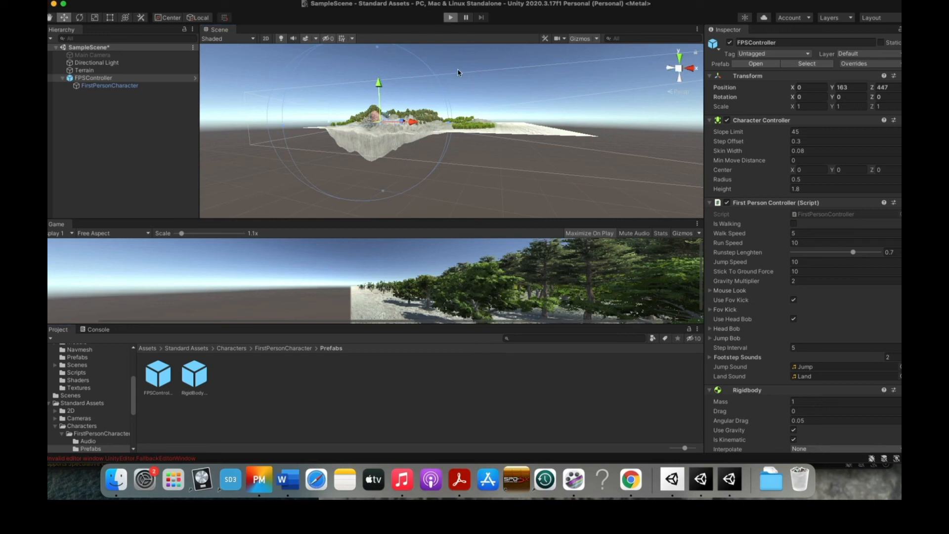
# Step: Run the scene in play mode and walk the first-person character forward through the trees and grass
pyautogui.click(450, 17)
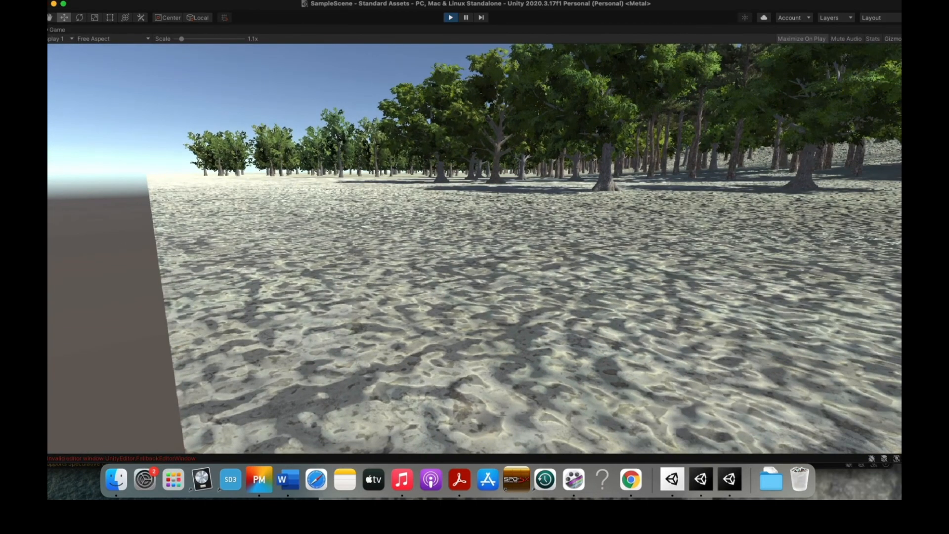
pyautogui.press('w')
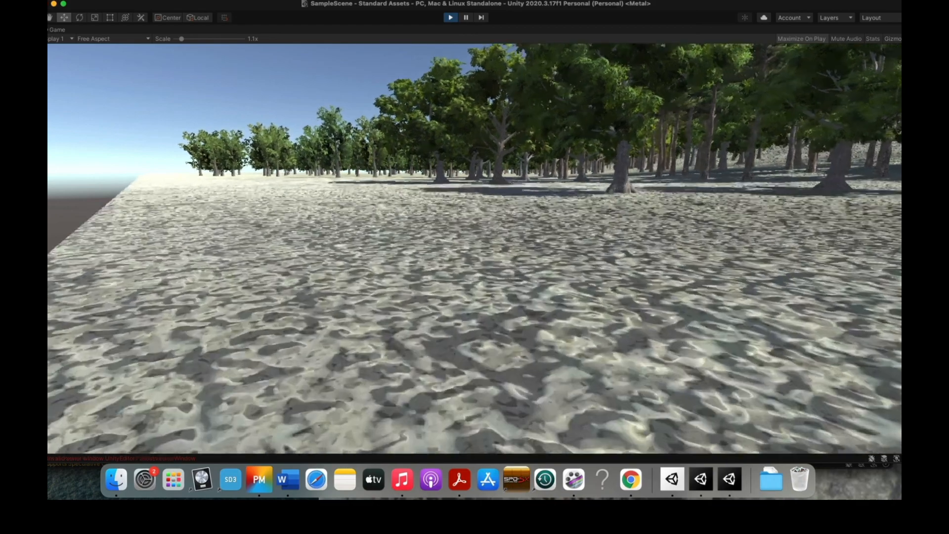
pyautogui.press('w')
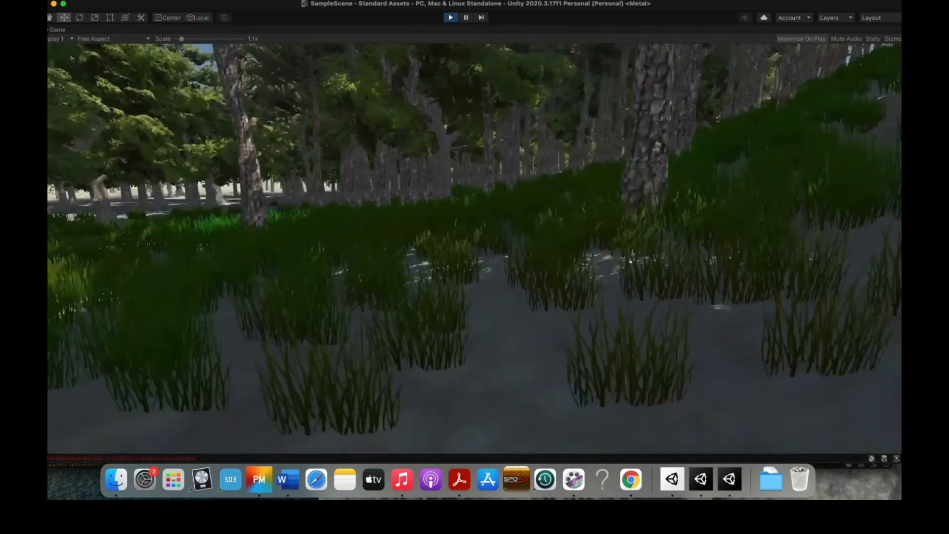
pyautogui.press('w')
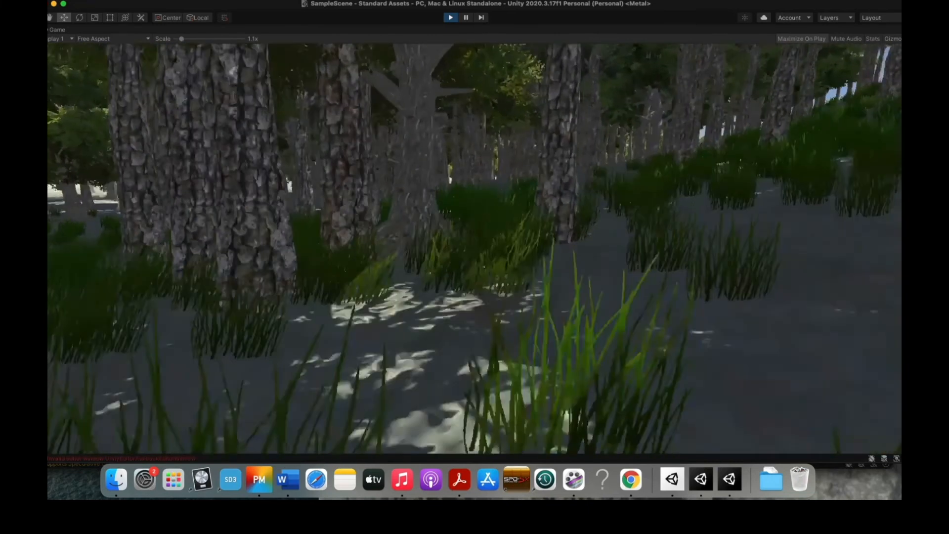
pyautogui.press('w')
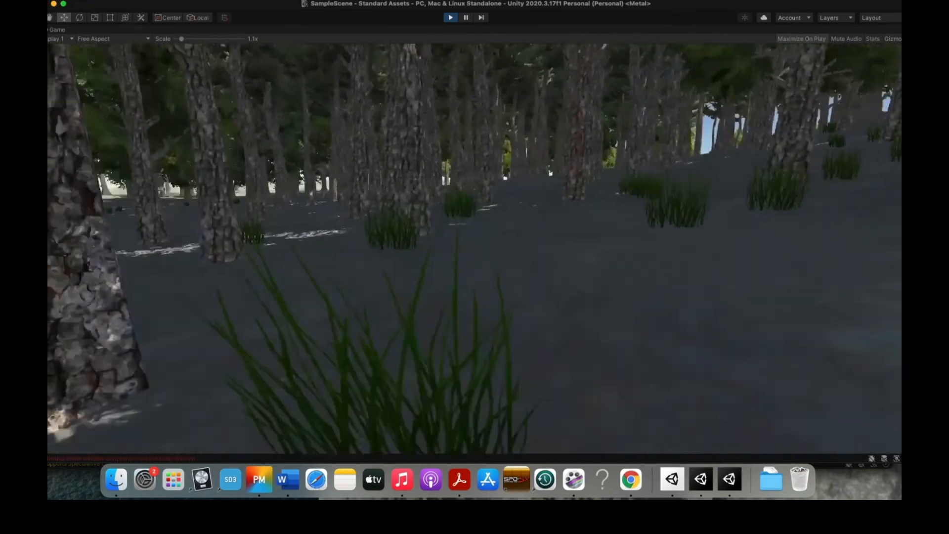
pyautogui.press('w')
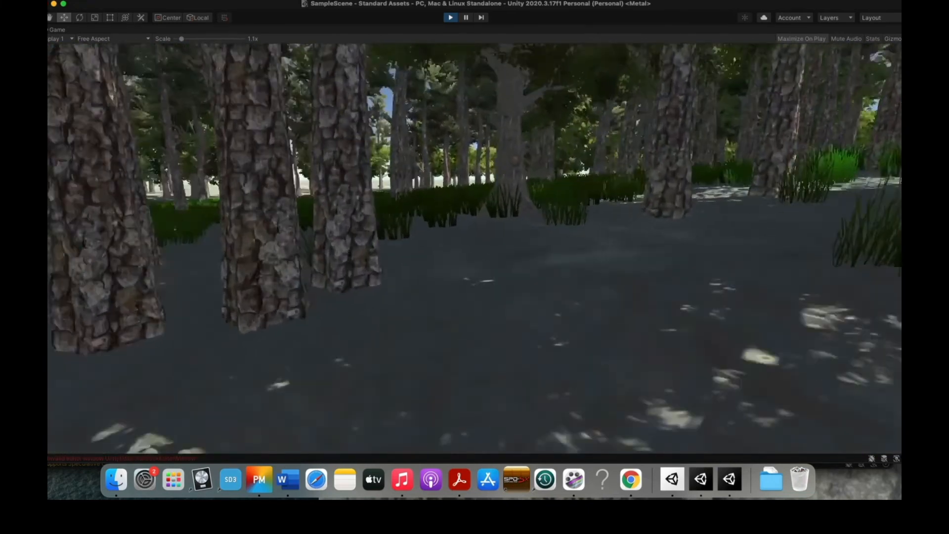
pyautogui.press('w')
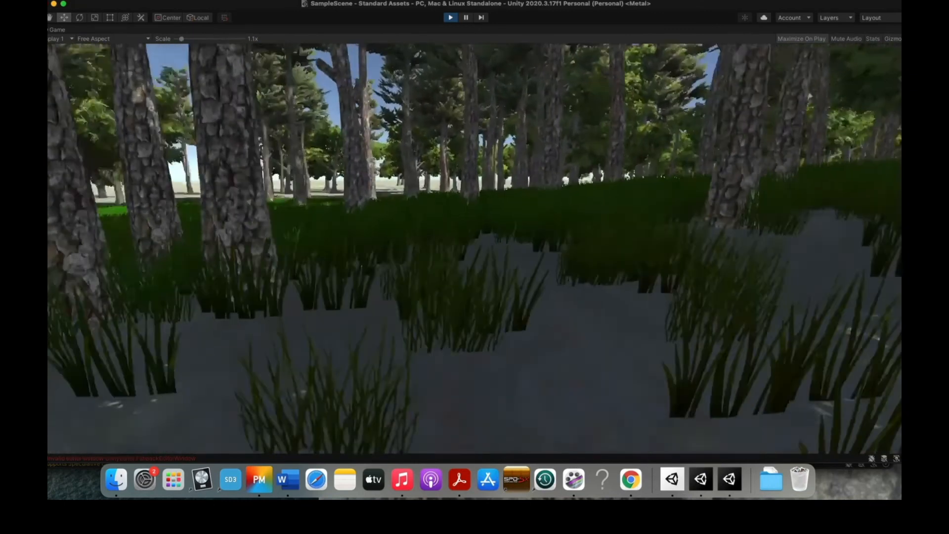
# Step: Walk the first-person character deeper through the tall grass, passing between the tree trunks
pyautogui.press('w')
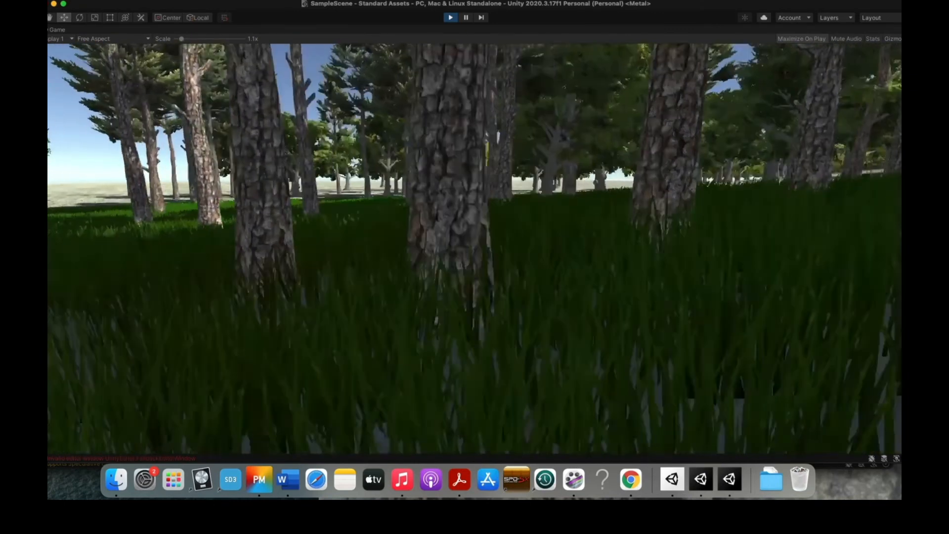
pyautogui.press('w')
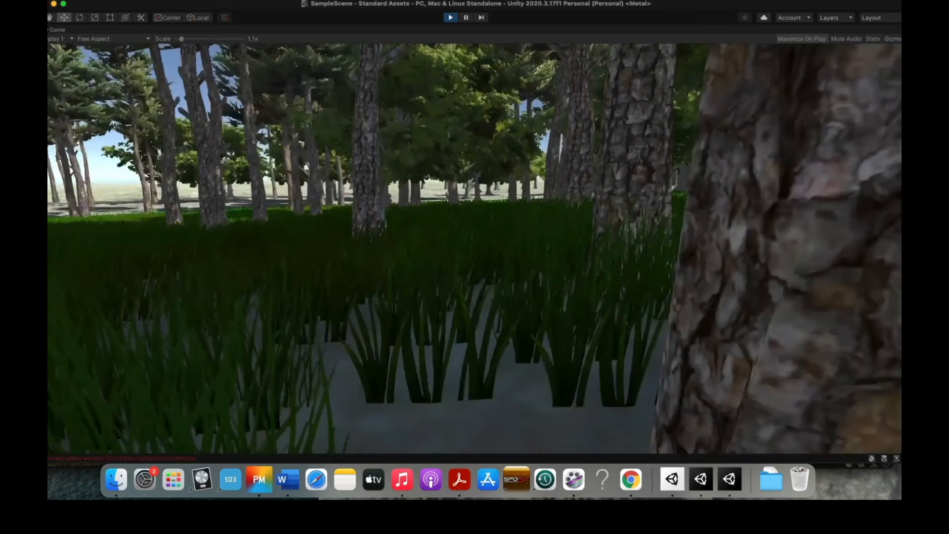
pyautogui.press('w')
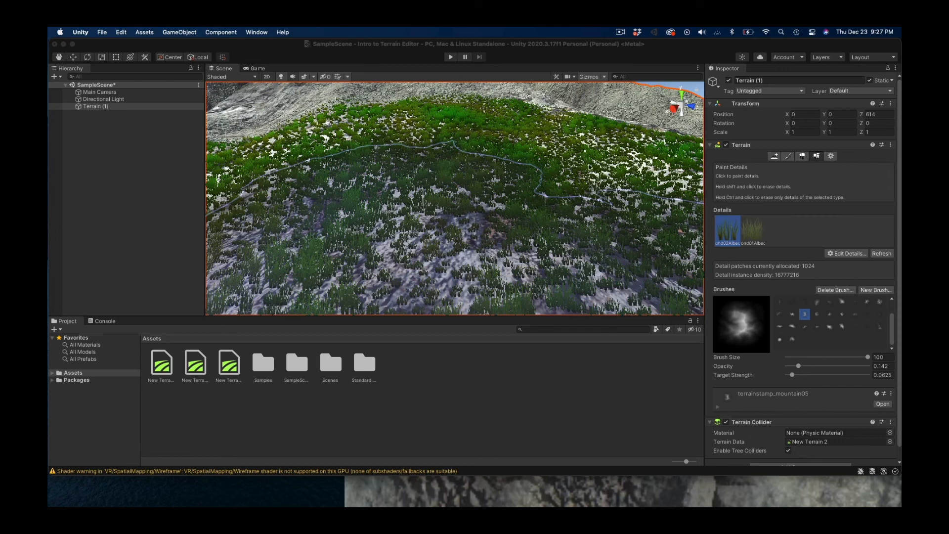
# Step: Switch the terrain to Paint Trees and add the Conifer_Desktop prefab as a tree type
pyautogui.click(802, 156)
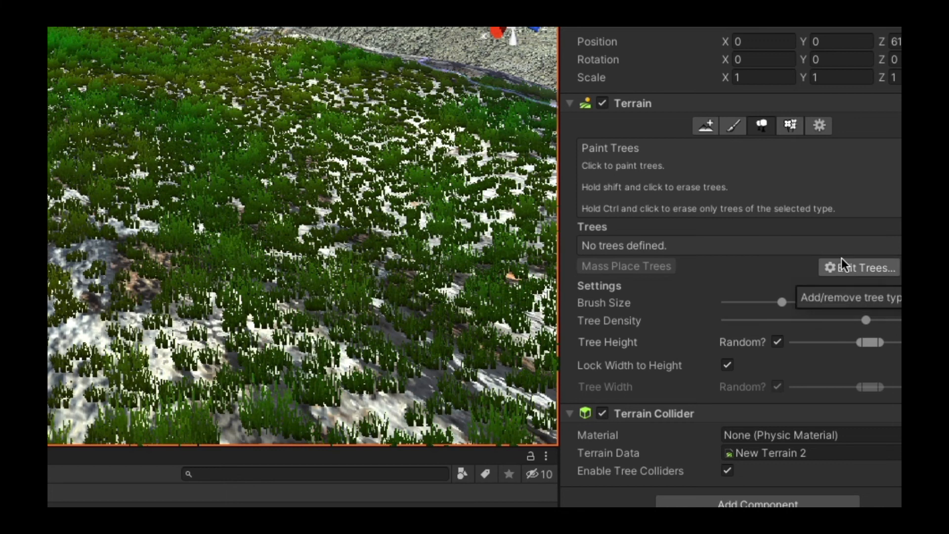
pyautogui.click(856, 267)
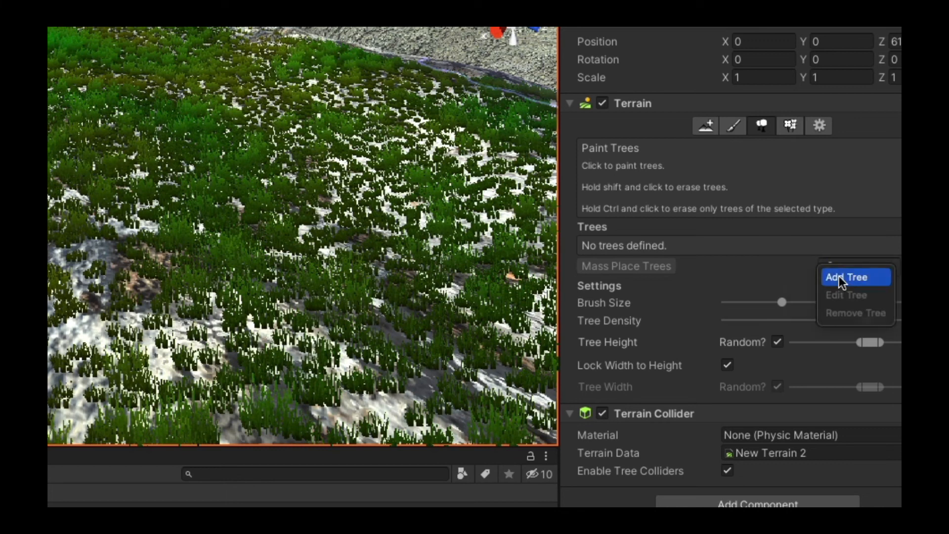
pyautogui.click(839, 276)
pyautogui.moveTo(728, 259); pyautogui.dragTo(522, 128)
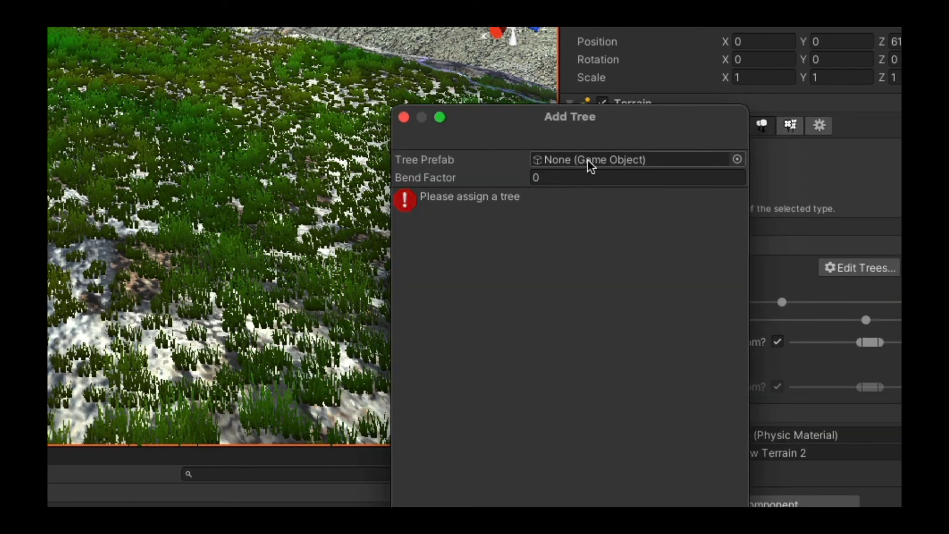
pyautogui.click(736, 159)
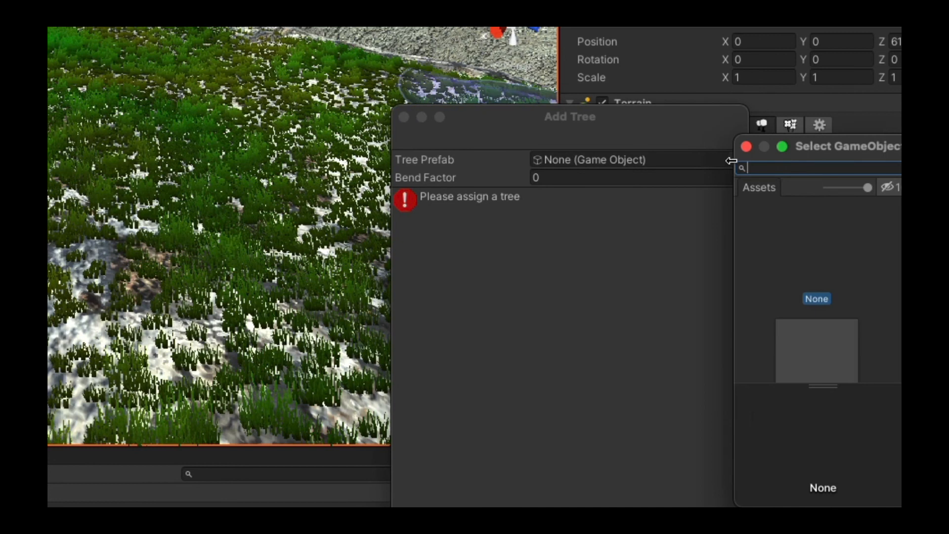
pyautogui.moveTo(813, 160); pyautogui.dragTo(169, 82)
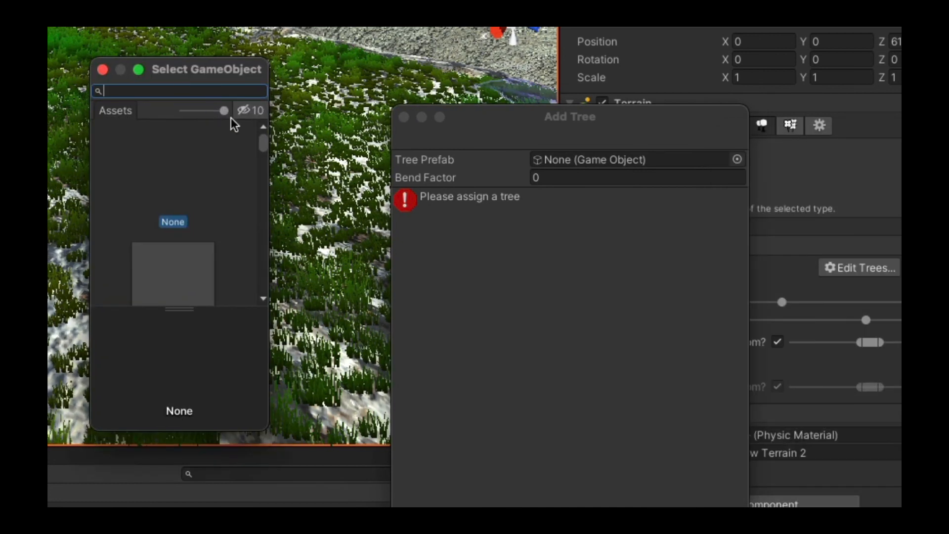
pyautogui.moveTo(263, 143); pyautogui.dragTo(260, 218)
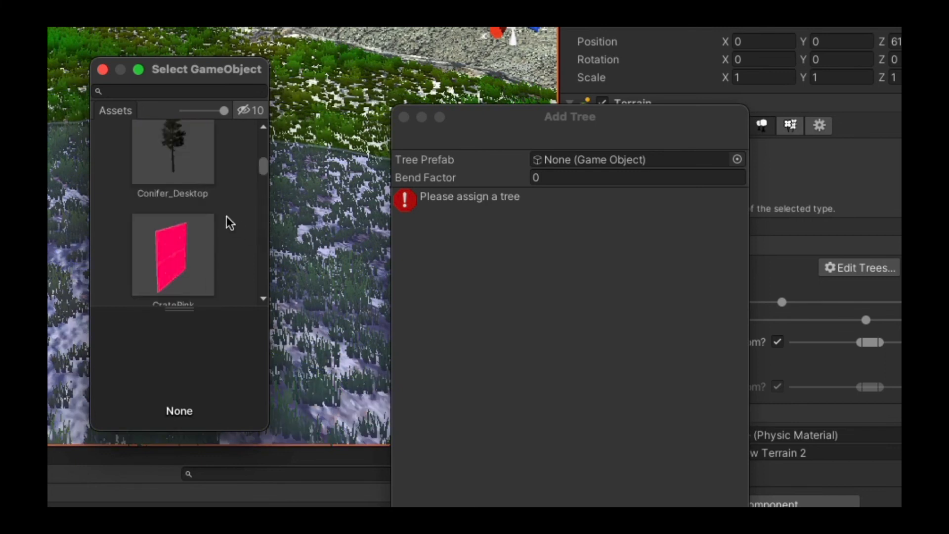
pyautogui.doubleClick(182, 169)
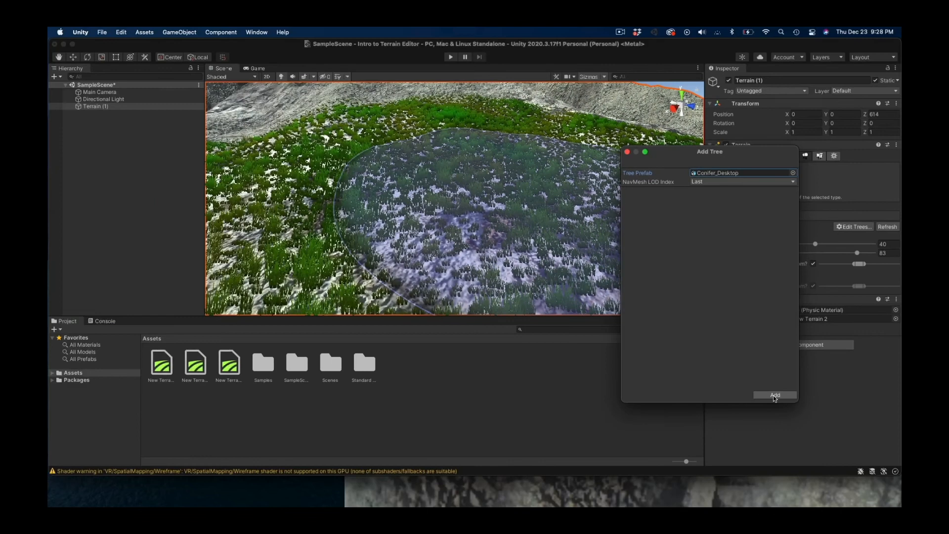
pyautogui.click(775, 396)
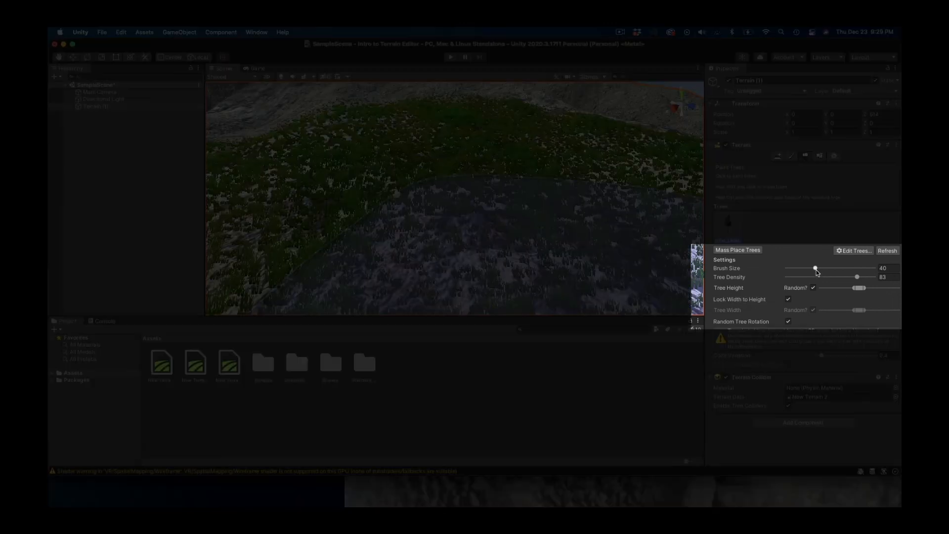
# Step: Set the tree brush size to 24 and density to 36, then paint small conifer groups on and around the grassy hill
pyautogui.moveTo(817, 271); pyautogui.dragTo(847, 280)
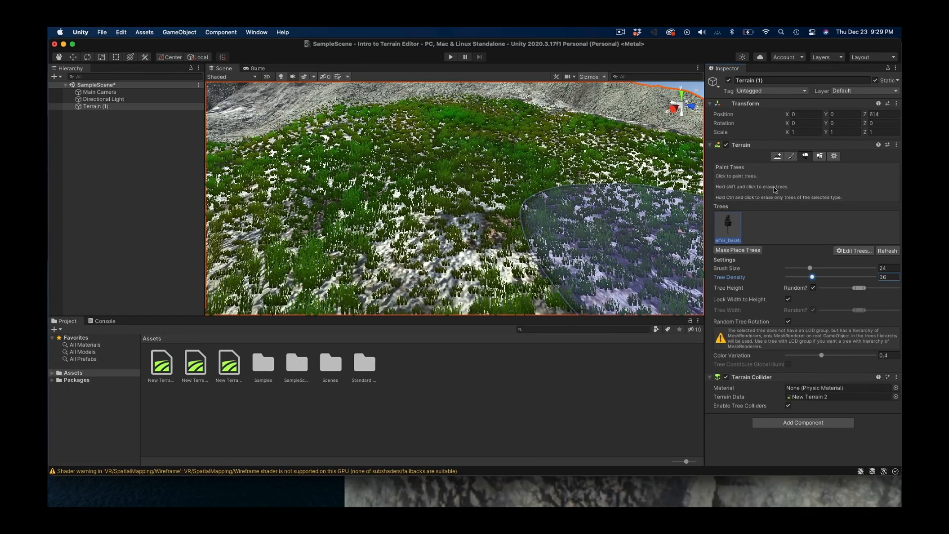
pyautogui.click(442, 184)
pyautogui.scroll(-5, 426, 194)
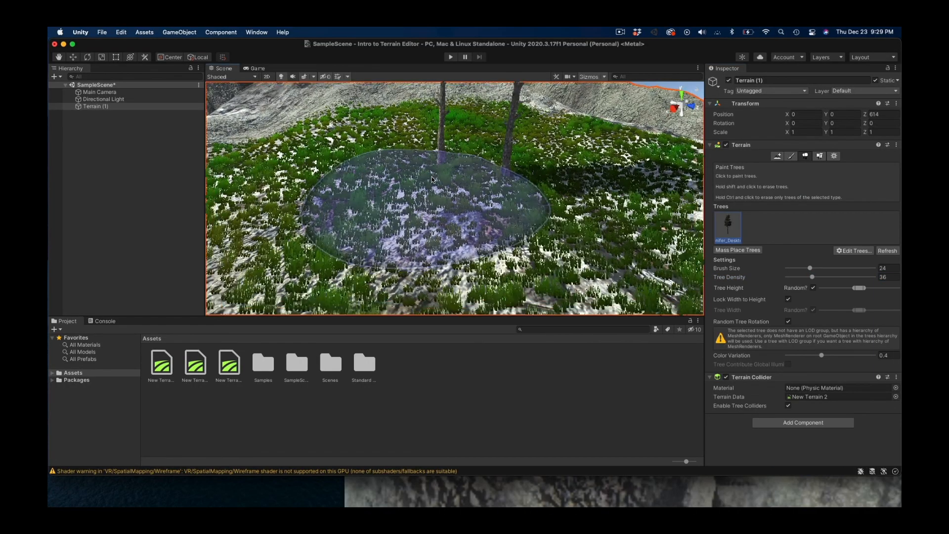
pyautogui.click(339, 192)
pyautogui.click(550, 240)
pyautogui.scroll(-5, 548, 240)
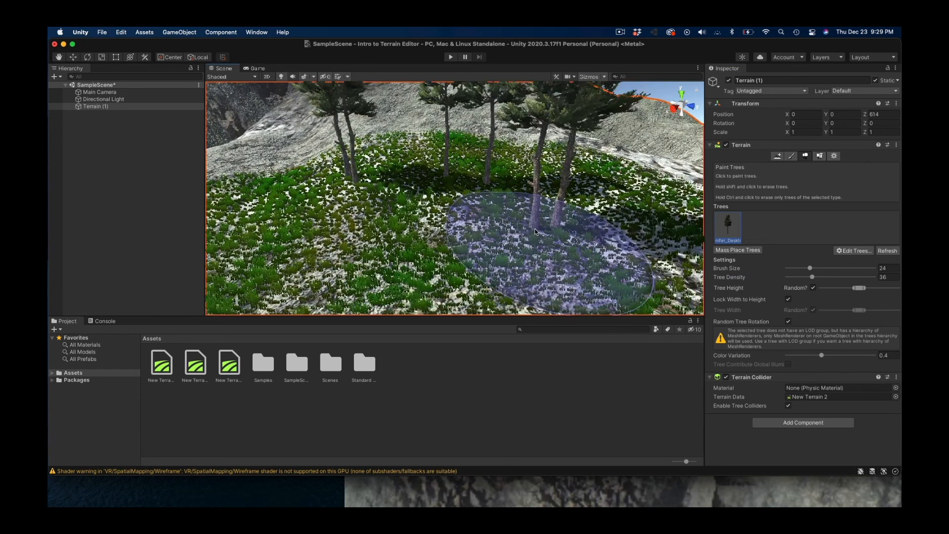
pyautogui.click(358, 197)
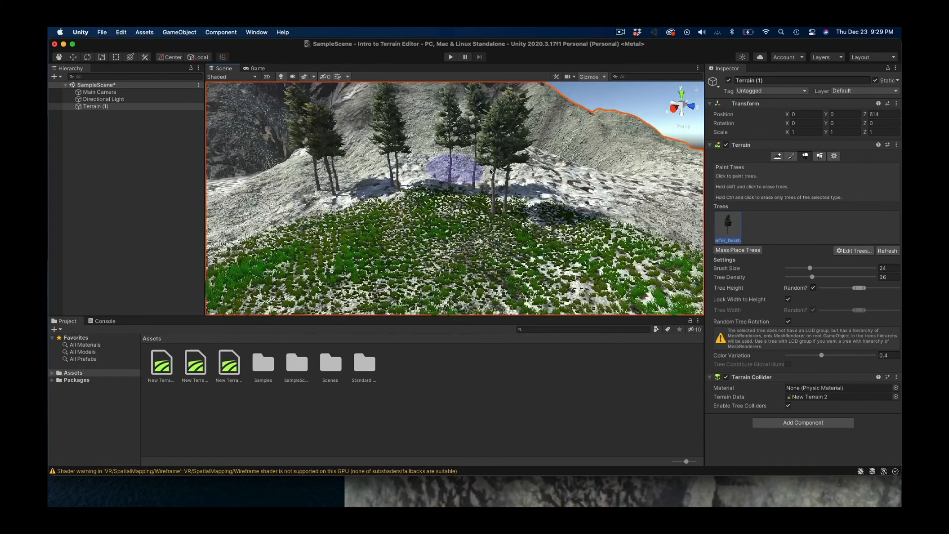
pyautogui.click(549, 177)
pyautogui.scroll(-5, 264, 196)
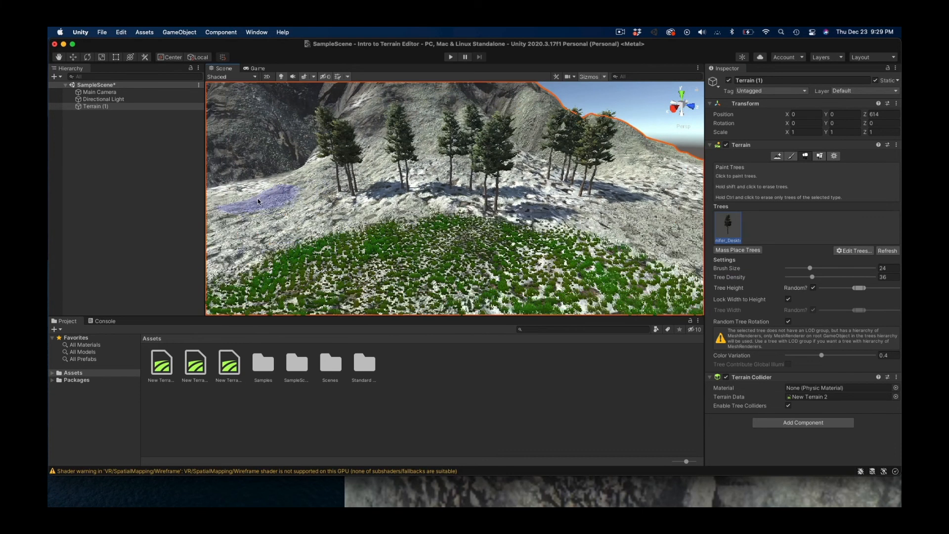
# Step: Paint more conifers on the snowy ground around the grassy hill, including a dense cluster
pyautogui.keyDown('alt'); pyautogui.moveTo(265, 200); pyautogui.dragTo(391, 187); pyautogui.keyUp('alt')
pyautogui.click(372, 180)
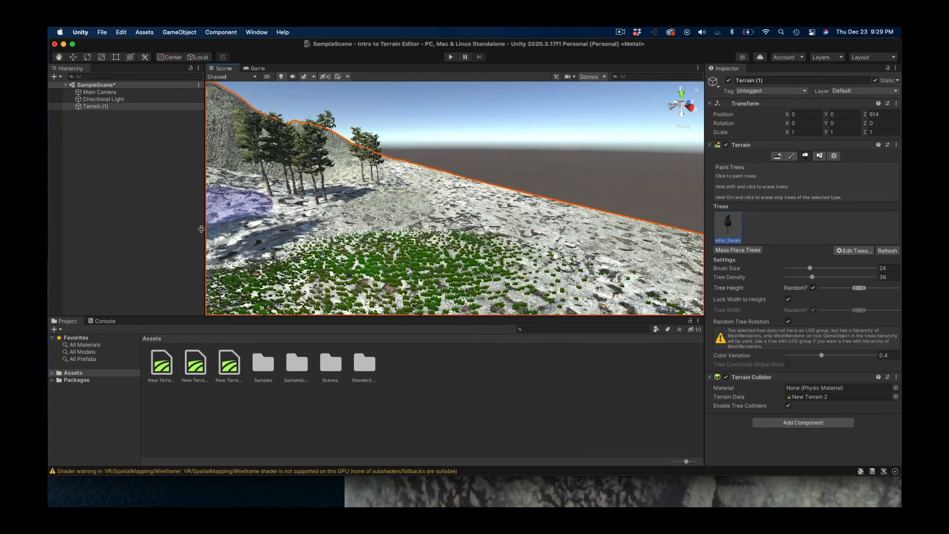
pyautogui.moveTo(243, 220)
pyautogui.keyDown('alt'); pyautogui.mouseDown()
pyautogui.moveTo(368, 234)
pyautogui.moveTo(82, 241)
pyautogui.moveTo(85, 200)
pyautogui.moveTo(50, 195)
pyautogui.mouseUp(); pyautogui.keyUp('alt')
pyautogui.moveTo(381, 217); pyautogui.dragTo(474, 230)
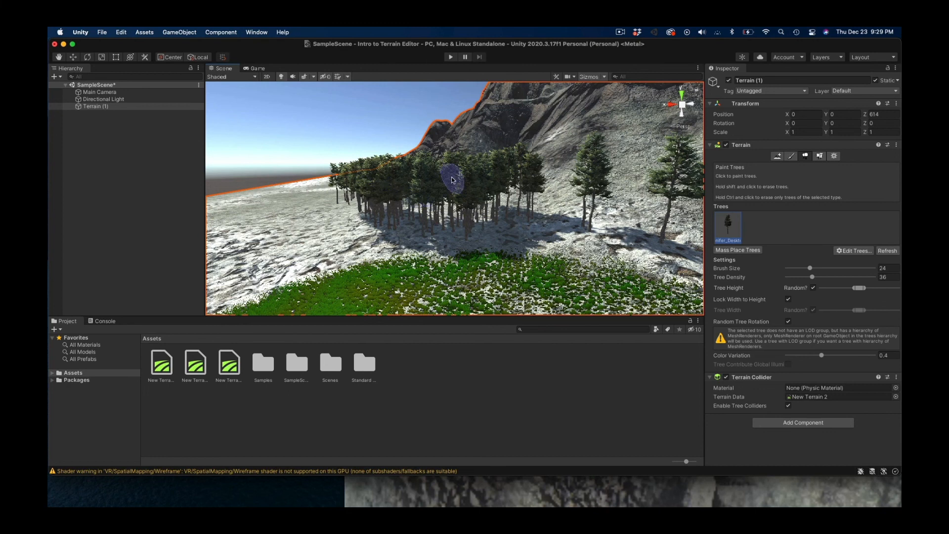
# Step: Thin out the dense conifer cluster behind the grassy hill by erasing trees with the brush
pyautogui.keyDown('shift'); pyautogui.click(420, 211); pyautogui.keyUp('shift')
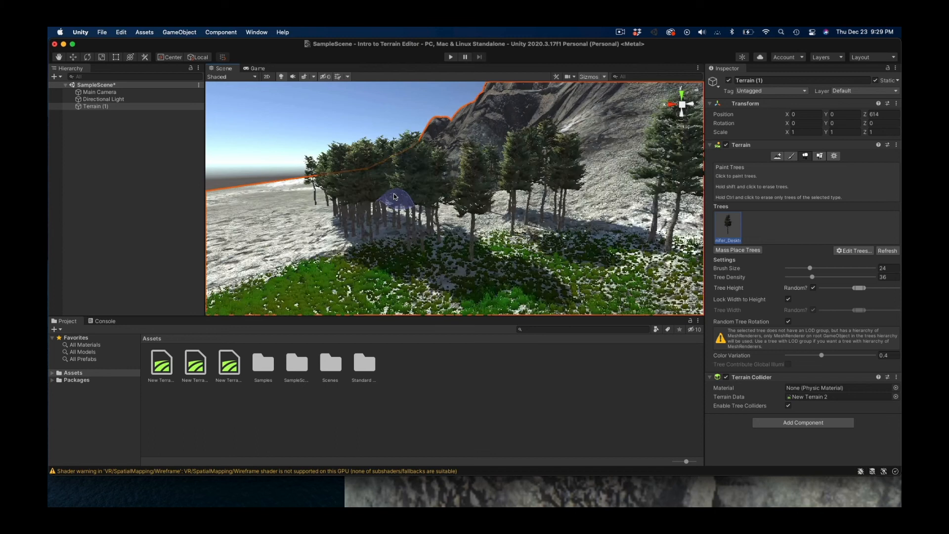
pyautogui.moveTo(391, 203)
pyautogui.keyDown('shift'); pyautogui.mouseDown()
pyautogui.moveTo(356, 218)
pyautogui.moveTo(311, 208)
pyautogui.moveTo(319, 205)
pyautogui.moveTo(288, 214)
pyautogui.moveTo(658, 193)
pyautogui.moveTo(603, 203)
pyautogui.moveTo(631, 193)
pyautogui.moveTo(660, 201)
pyautogui.mouseUp(); pyautogui.keyUp('shift')
pyautogui.scroll(-10, 595, 202)
pyautogui.scroll(-5, 655, 203)
pyautogui.scroll(-3, 568, 207)
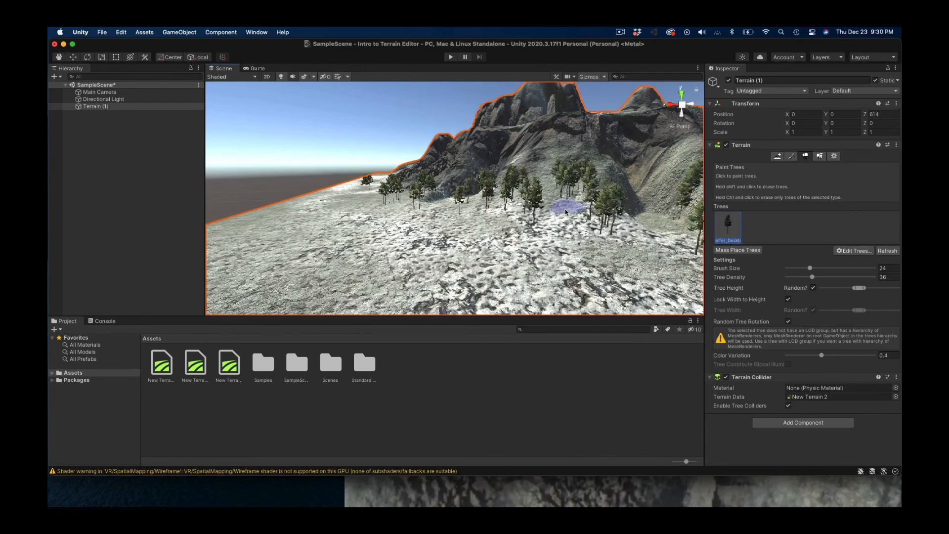
# Step: Paint another group of conifers on the open slope at the foot of the mountain
pyautogui.moveTo(564, 207); pyautogui.dragTo(638, 209, button='right')
pyautogui.scroll(-10, 638, 209)
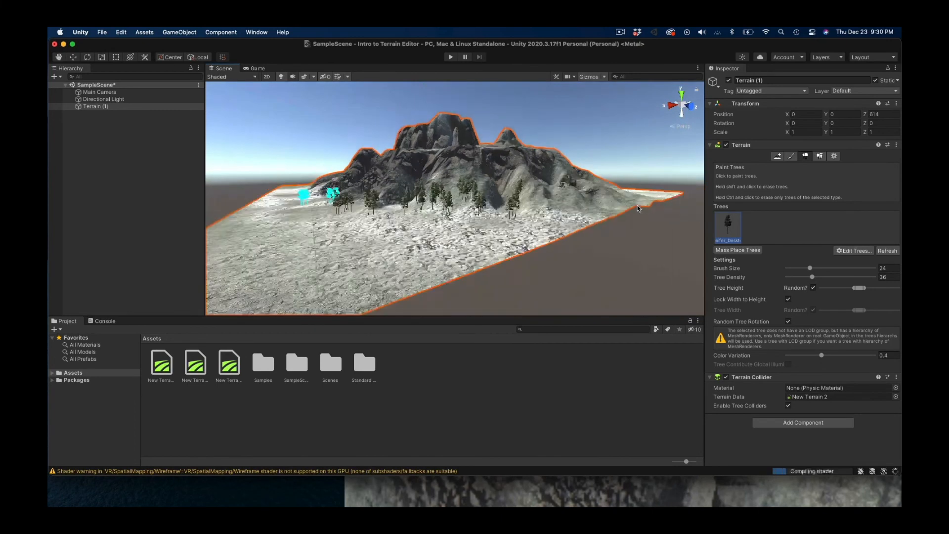
pyautogui.scroll(10, 607, 205)
pyautogui.click(613, 201)
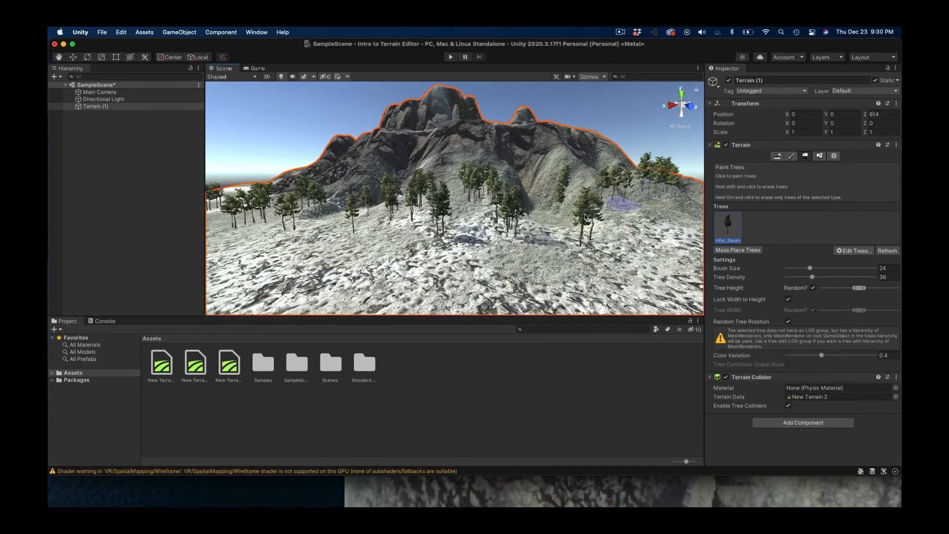
# Step: Examine the painted conifers around the mountain from a distance and close up
pyautogui.scroll(6, 494, 203)
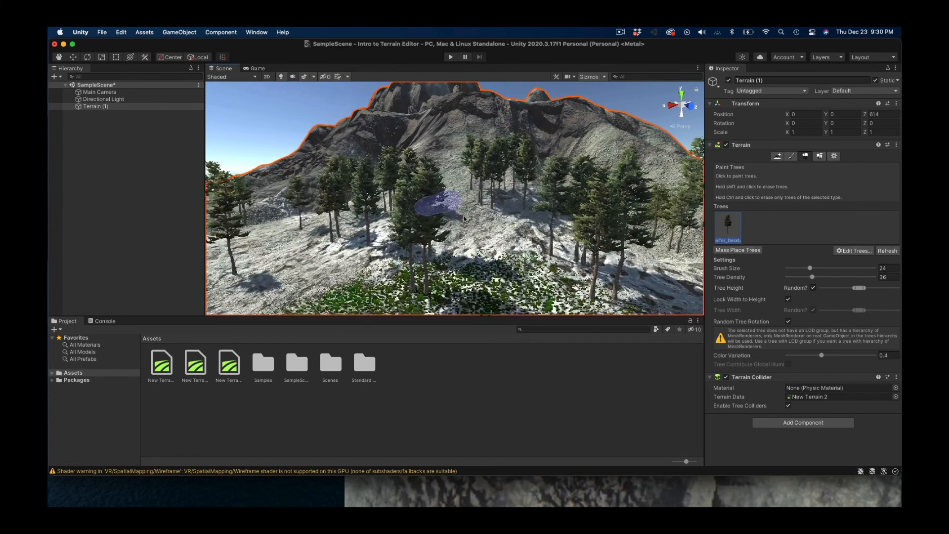
pyautogui.scroll(-5, 376, 217)
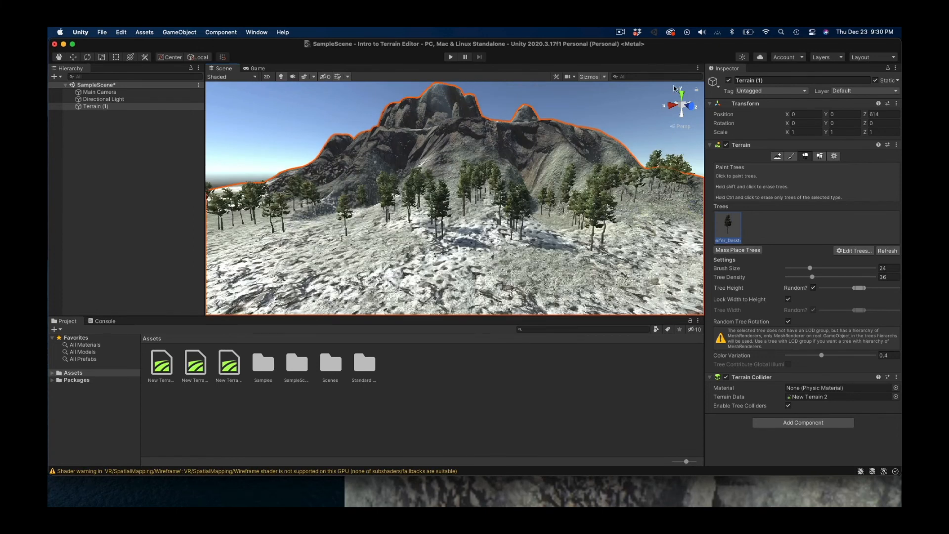
pyautogui.moveTo(677, 47); pyautogui.dragTo(675, 46)
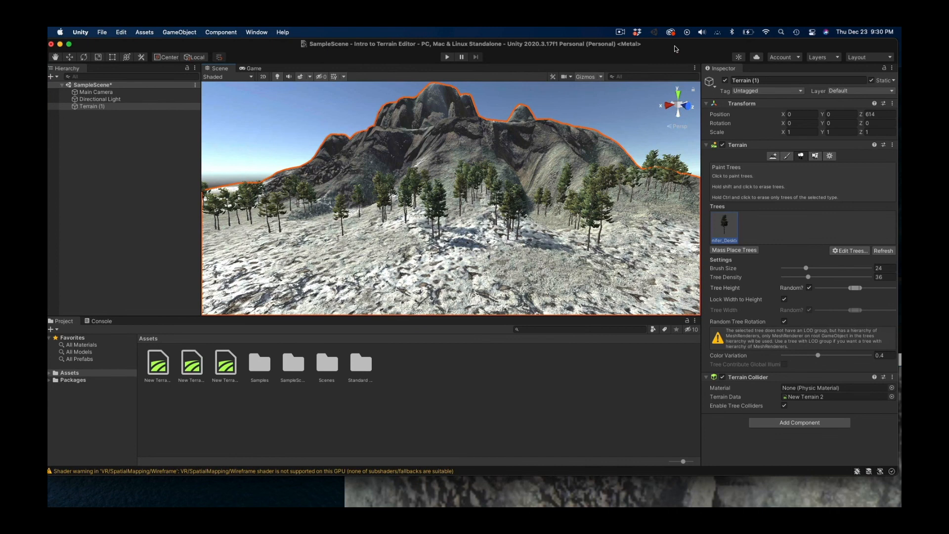
pyautogui.scroll(2, 289, 254)
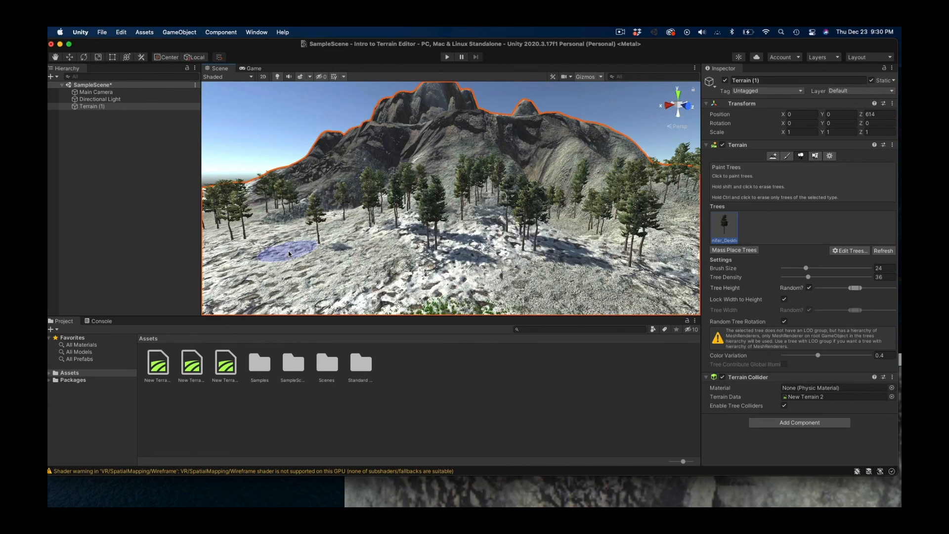
pyautogui.scroll(-10, 290, 251)
pyautogui.scroll(10, 429, 222)
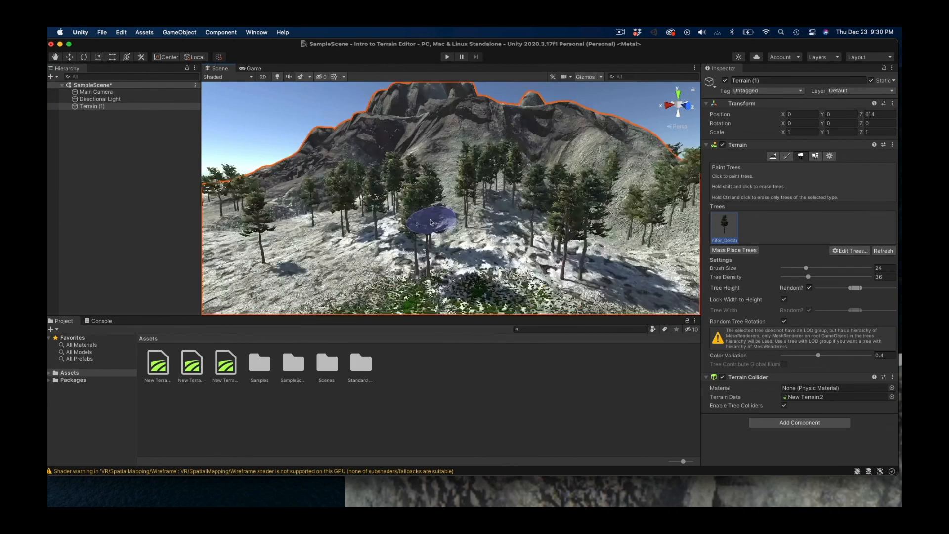
pyautogui.scroll(5, 430, 221)
pyautogui.moveTo(430, 220)
pyautogui.keyDown('alt'); pyautogui.mouseDown()
pyautogui.moveTo(487, 200)
pyautogui.moveTo(529, 221)
pyautogui.moveTo(593, 173)
pyautogui.moveTo(692, 210)
pyautogui.mouseUp(); pyautogui.keyUp('alt')
pyautogui.scroll(5, 528, 222)
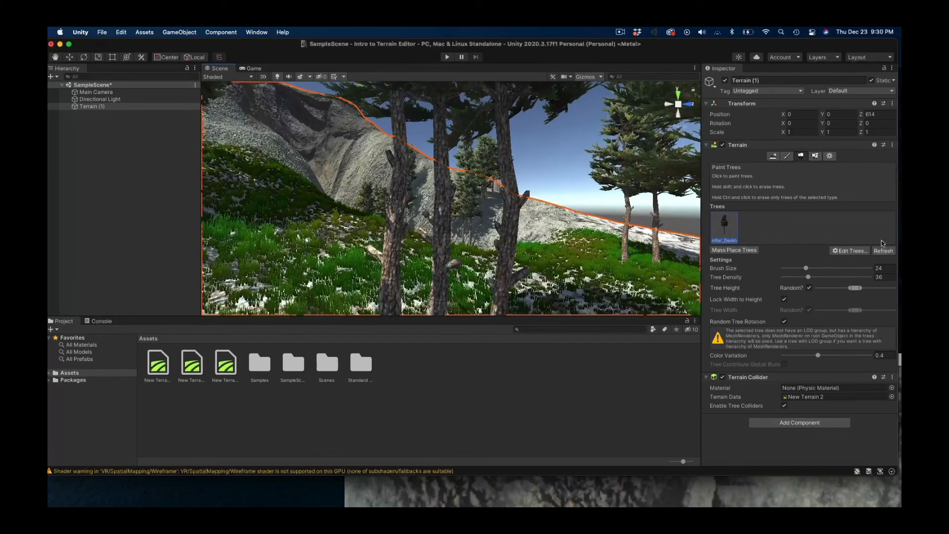
# Step: Add the Broadleaf_Desktop prefab as a second tree type for the terrain
pyautogui.click(854, 252)
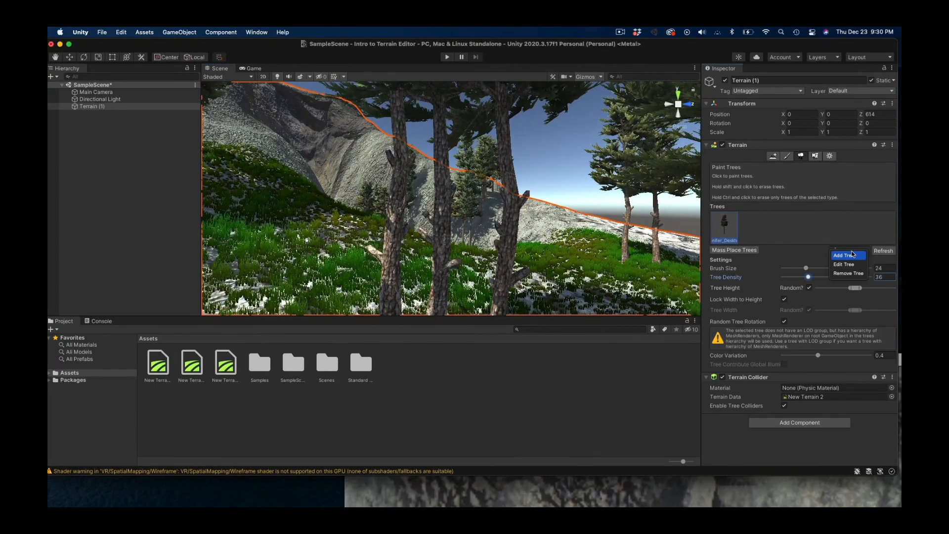
pyautogui.click(850, 260)
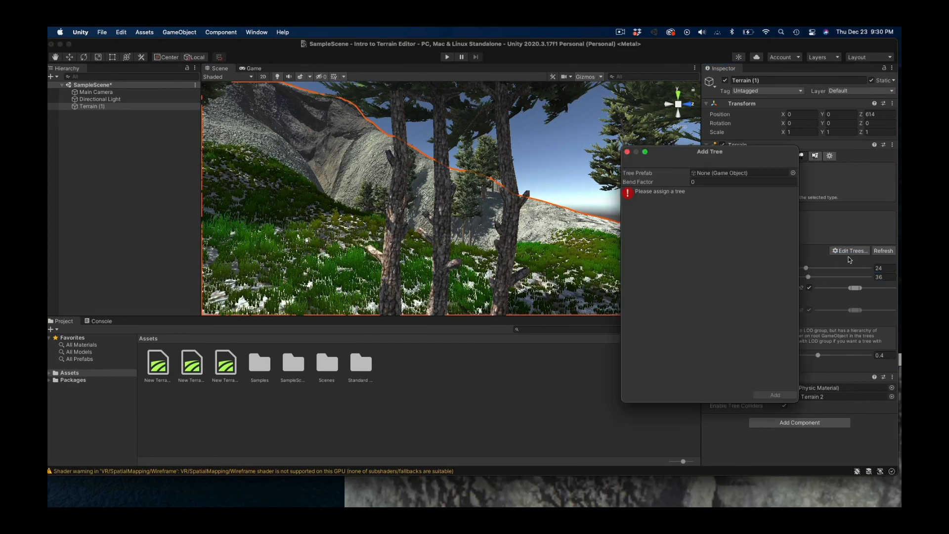
pyautogui.click(793, 173)
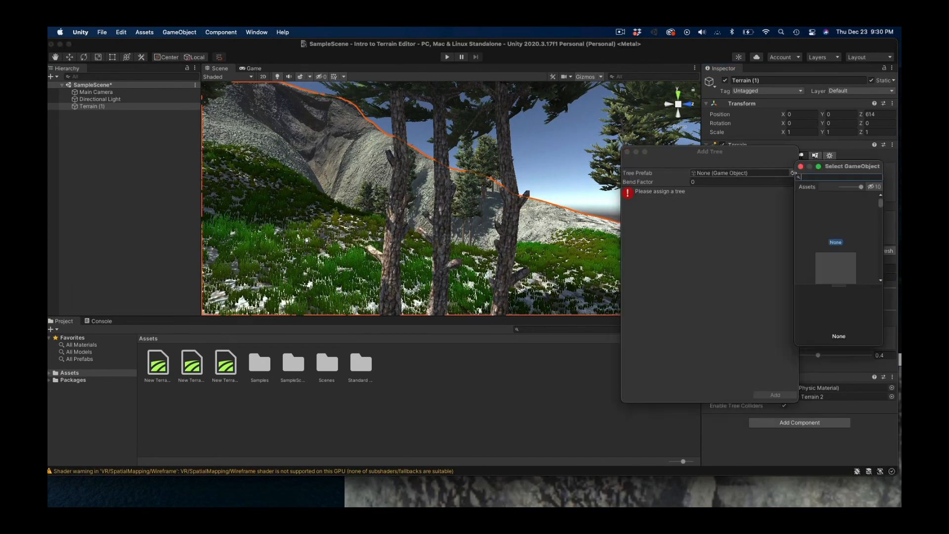
pyautogui.moveTo(853, 168); pyautogui.dragTo(531, 155)
pyautogui.doubleClick(533, 214)
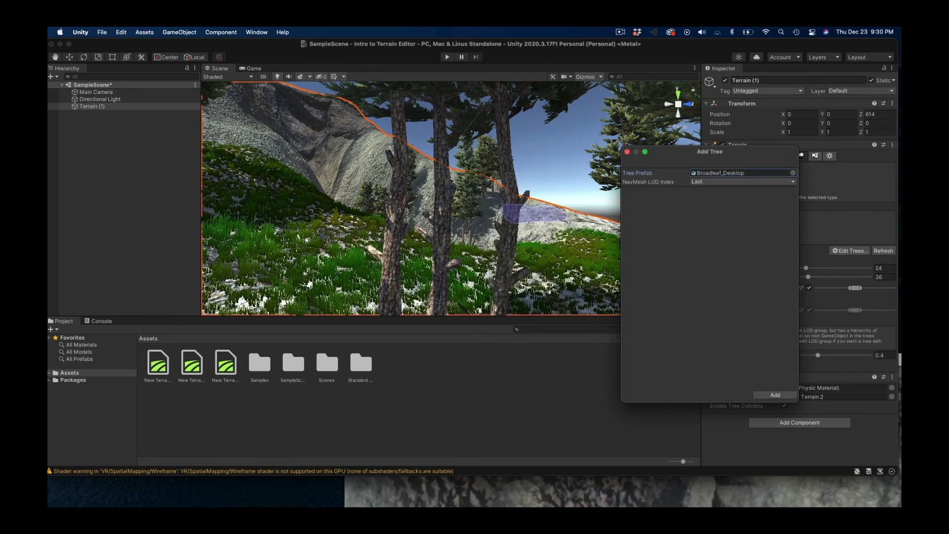
pyautogui.click(774, 393)
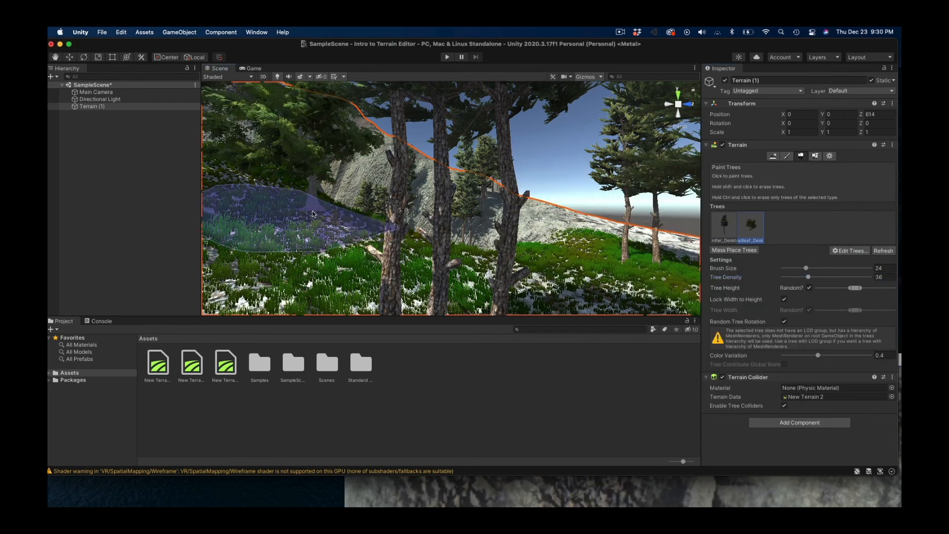
# Step: Paint broadleaf trees among the conifers across the grassy hillside
pyautogui.moveTo(472, 230); pyautogui.dragTo(583, 218)
pyautogui.scroll(-10, 583, 212)
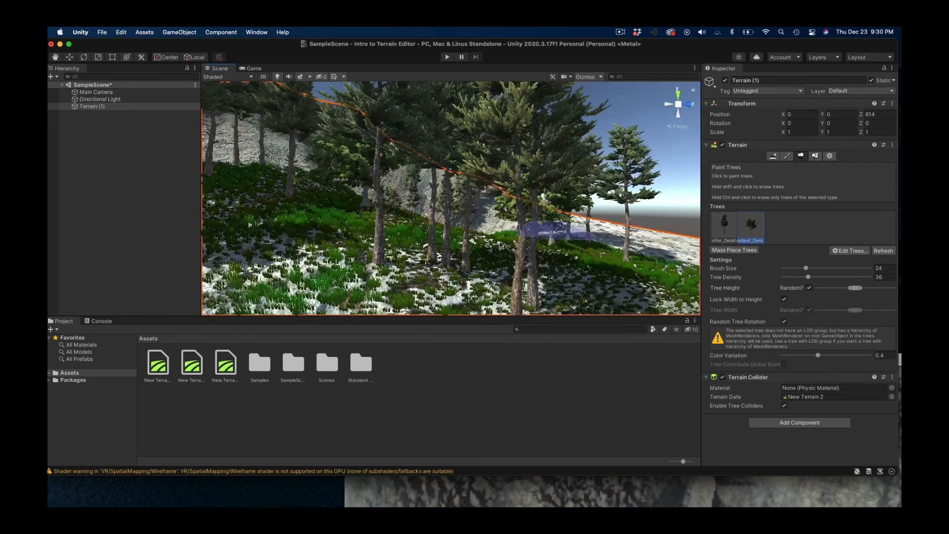
pyautogui.scroll(-10, 499, 244)
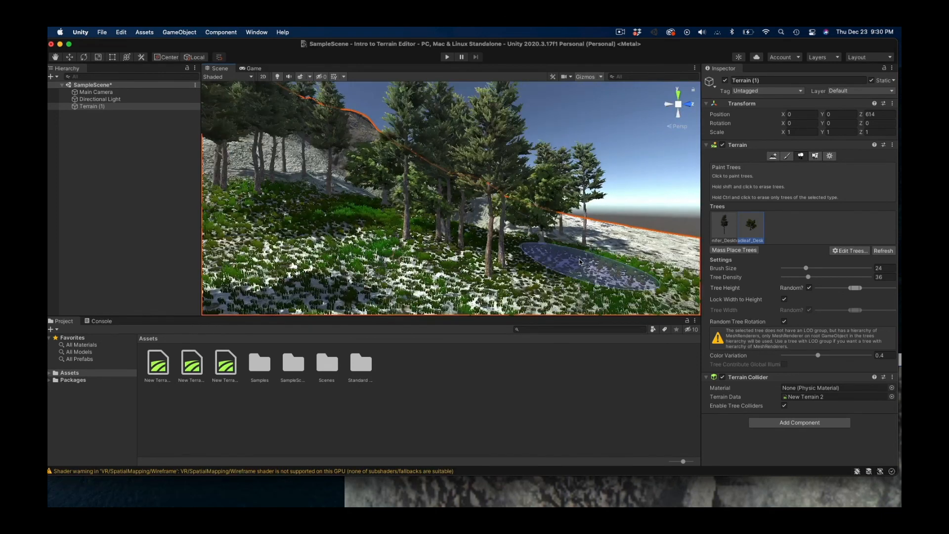
# Step: Paint more broadleaf trees beside the conifers and along the edge of the grass below the rocky cliff
pyautogui.scroll(5, 569, 260)
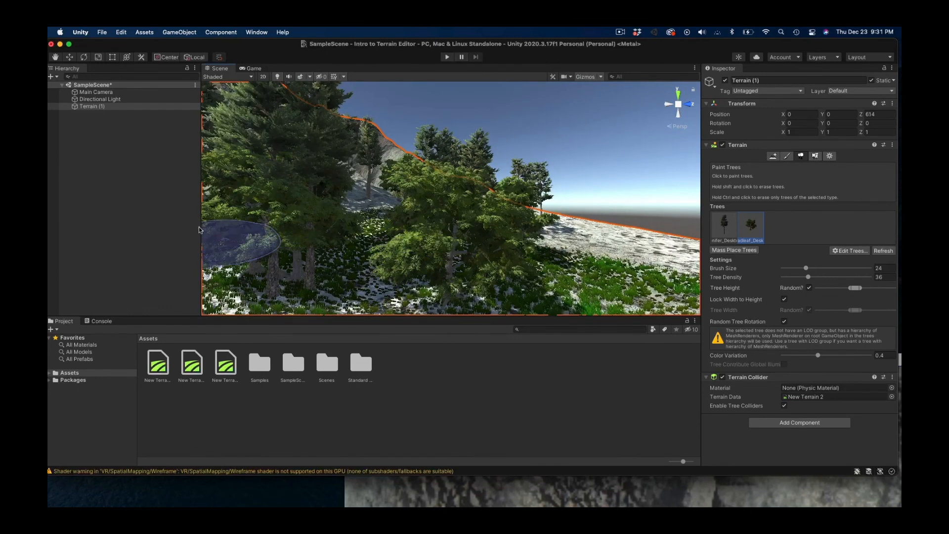
pyautogui.scroll(-6, 239, 231)
pyautogui.moveTo(228, 219); pyautogui.dragTo(49, 209, button='right')
pyautogui.scroll(-5, 250, 222)
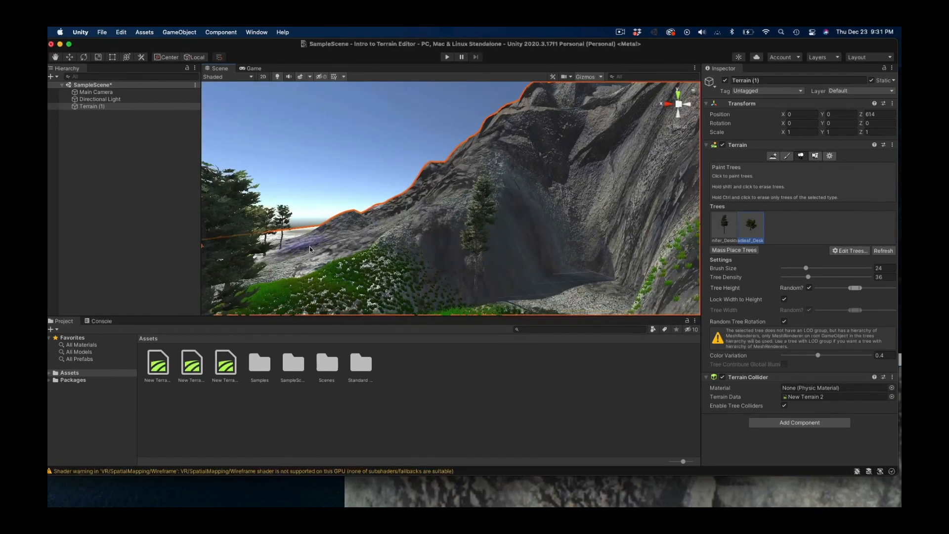
pyautogui.scroll(-5, 340, 292)
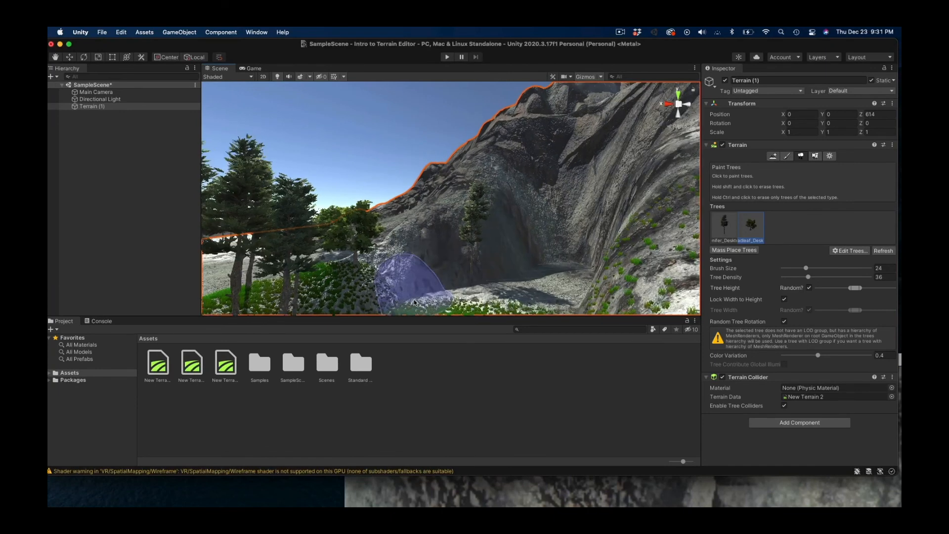
pyautogui.click(425, 303)
pyautogui.scroll(8, 230, 260)
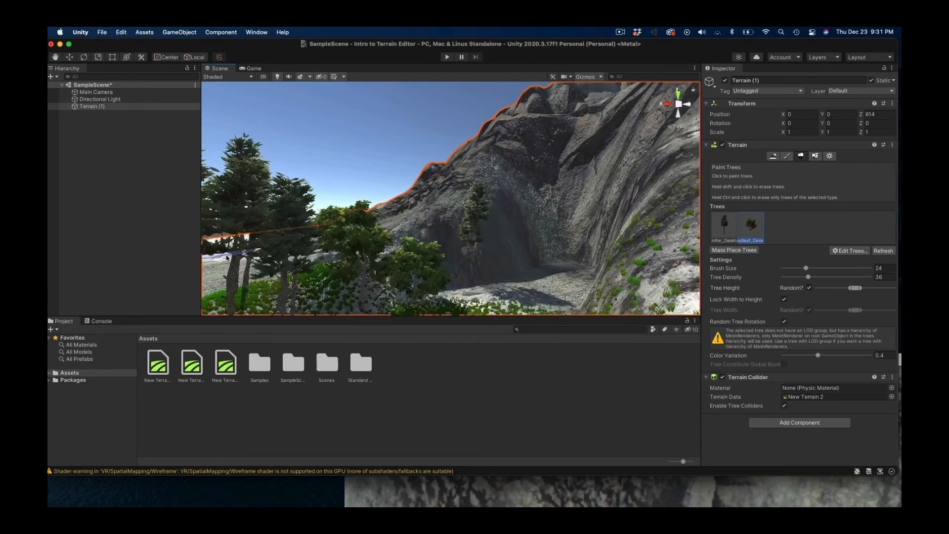
# Step: Paint bands of conifers across the bare rocky slope on another side of the mountain
pyautogui.scroll(6, 313, 222)
pyautogui.scroll(-10, 371, 223)
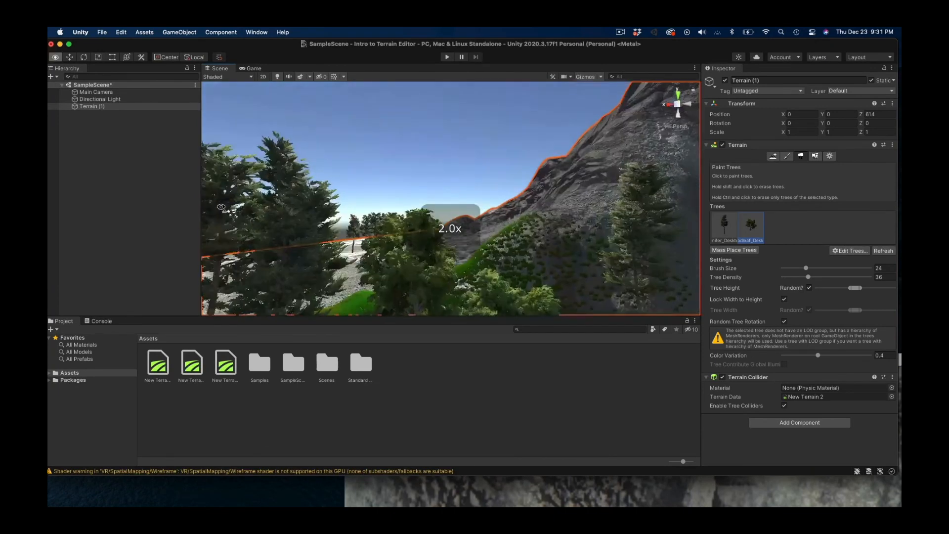
pyautogui.scroll(6, 311, 196)
pyautogui.scroll(8, 311, 196)
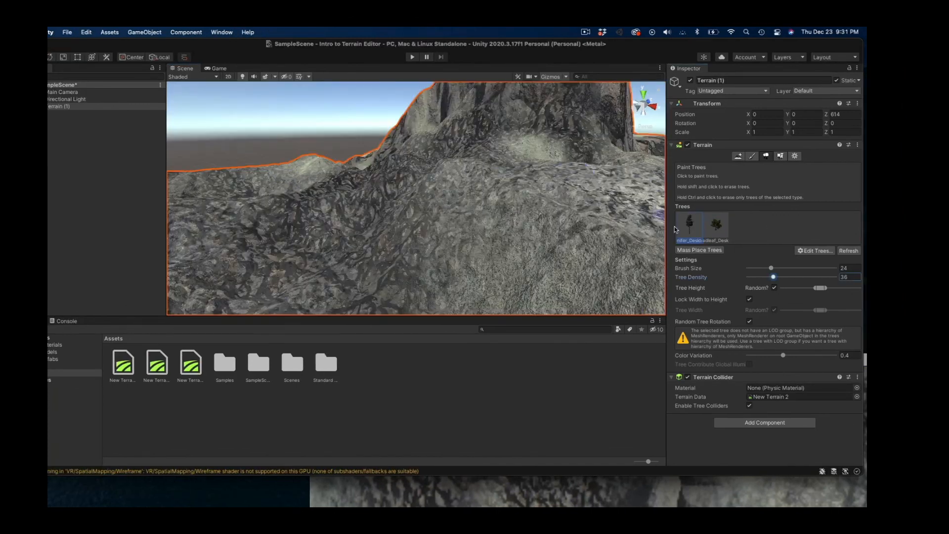
pyautogui.moveTo(353, 240)
pyautogui.mouseDown()
pyautogui.moveTo(523, 277)
pyautogui.moveTo(248, 277)
pyautogui.moveTo(344, 203)
pyautogui.moveTo(462, 202)
pyautogui.mouseUp()
pyautogui.moveTo(507, 222); pyautogui.dragTo(640, 220, button='right')
pyautogui.moveTo(468, 181)
pyautogui.mouseDown()
pyautogui.moveTo(435, 170)
pyautogui.moveTo(513, 176)
pyautogui.mouseUp()
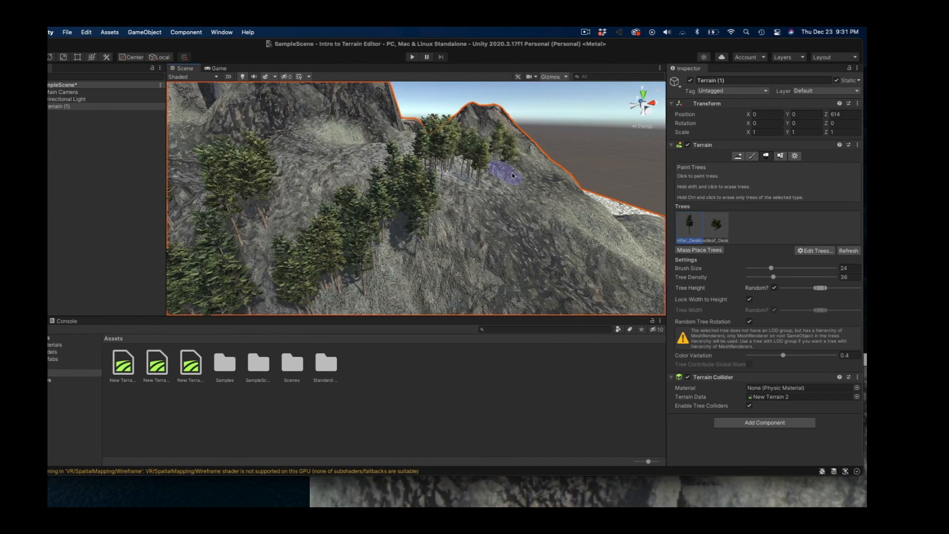
pyautogui.scroll(-10, 532, 198)
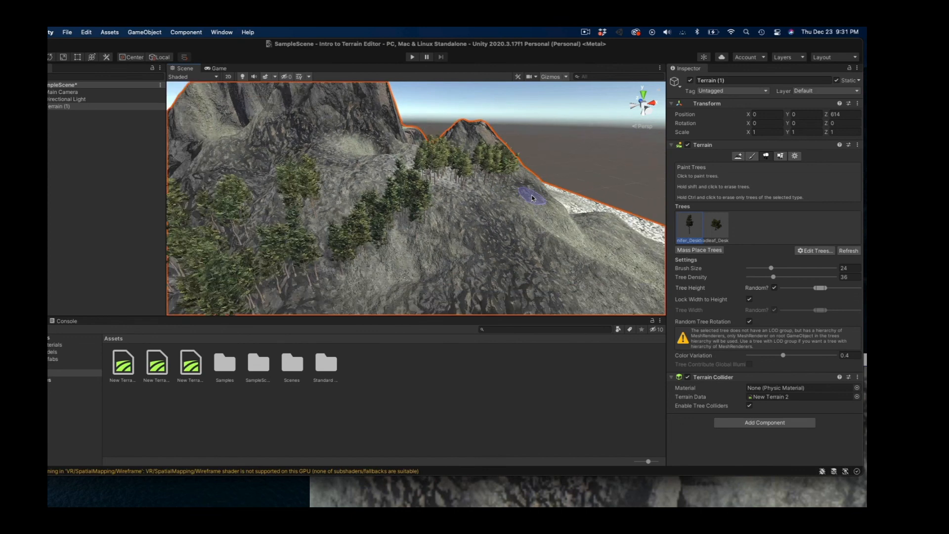
# Step: Extend the conifers across the mountain's lower slopes and paint patches of broadleaf trees among them
pyautogui.scroll(-5, 532, 198)
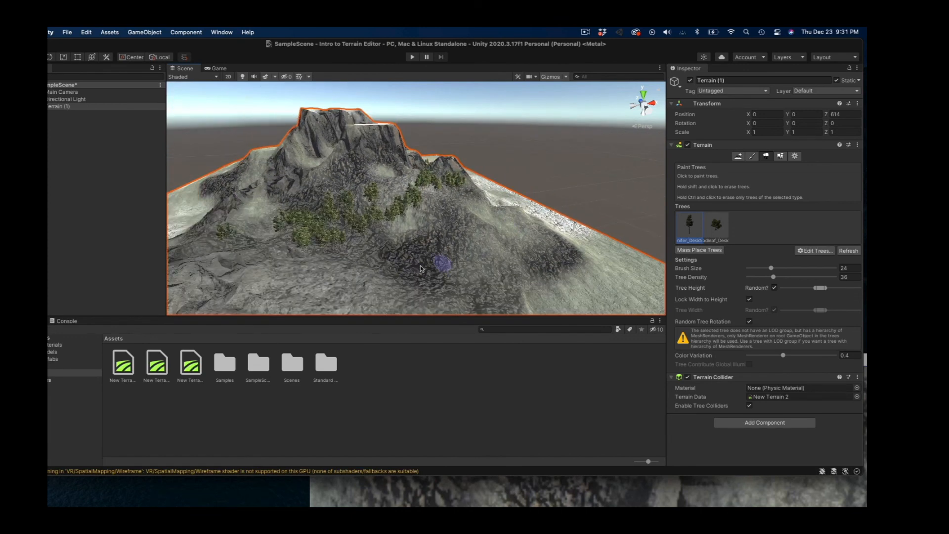
pyautogui.moveTo(309, 297); pyautogui.dragTo(218, 268)
pyautogui.moveTo(368, 316); pyautogui.dragTo(416, 322)
pyautogui.moveTo(480, 313)
pyautogui.mouseDown()
pyautogui.moveTo(516, 310)
pyautogui.moveTo(447, 303)
pyautogui.mouseUp()
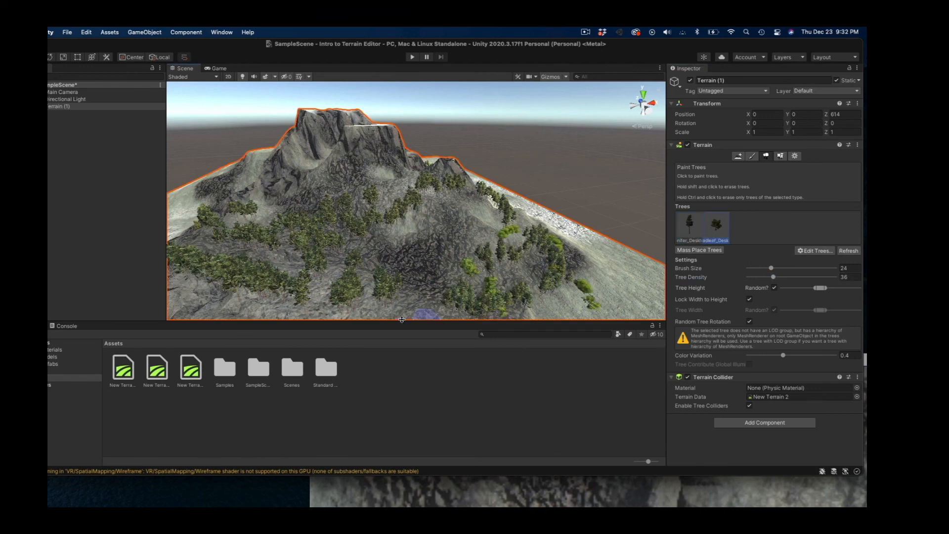
pyautogui.moveTo(401, 320); pyautogui.dragTo(403, 316)
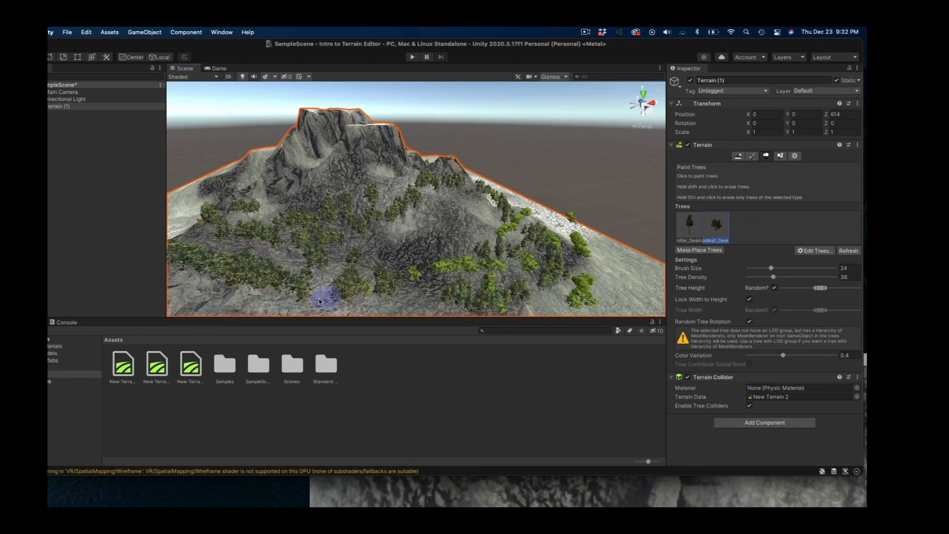
# Step: Examine the mixed forest on the mountain slope from above and at ground level among the trees
pyautogui.moveTo(224, 277)
pyautogui.keyDown('alt'); pyautogui.mouseDown()
pyautogui.moveTo(296, 297)
pyautogui.moveTo(201, 325)
pyautogui.moveTo(287, 209)
pyautogui.mouseUp(); pyautogui.keyUp('alt')
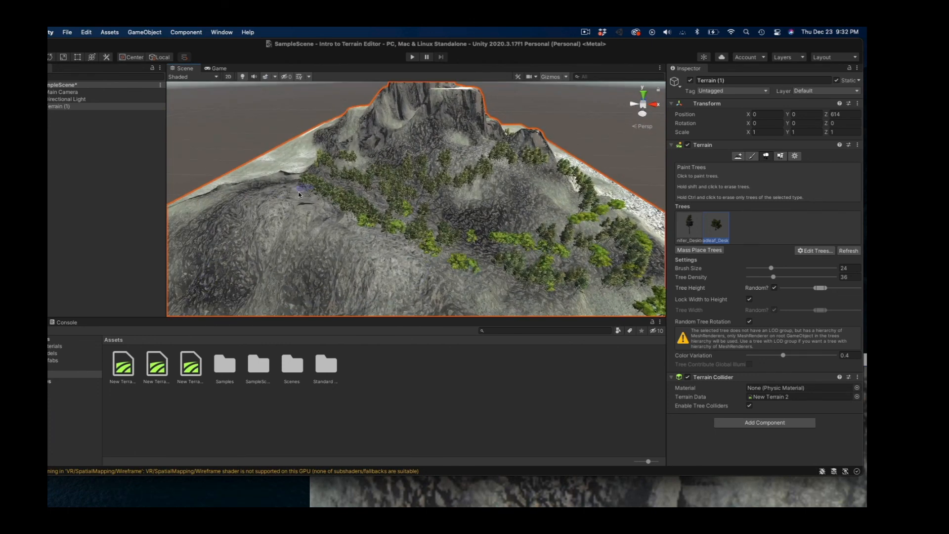
pyautogui.keyDown('alt'); pyautogui.moveTo(279, 207); pyautogui.dragTo(396, 216); pyautogui.keyUp('alt')
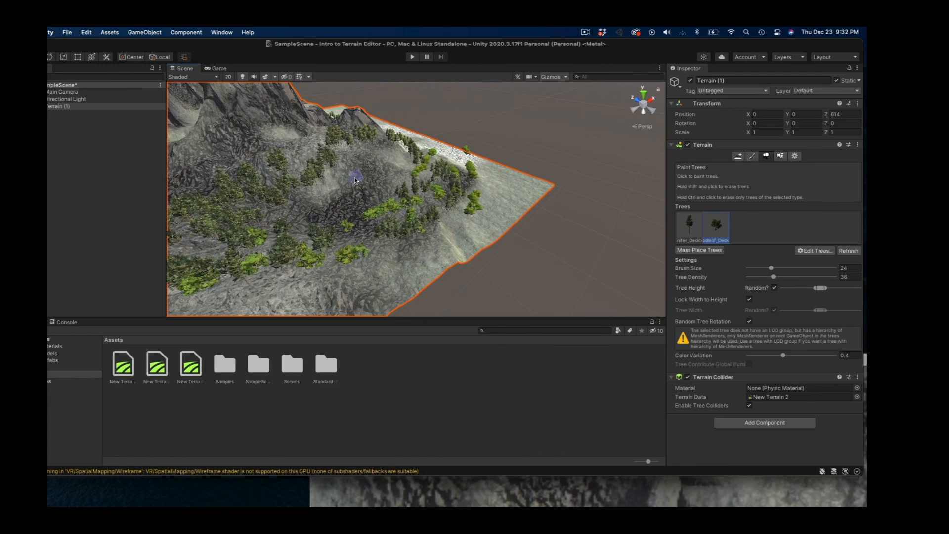
pyautogui.scroll(10, 470, 230)
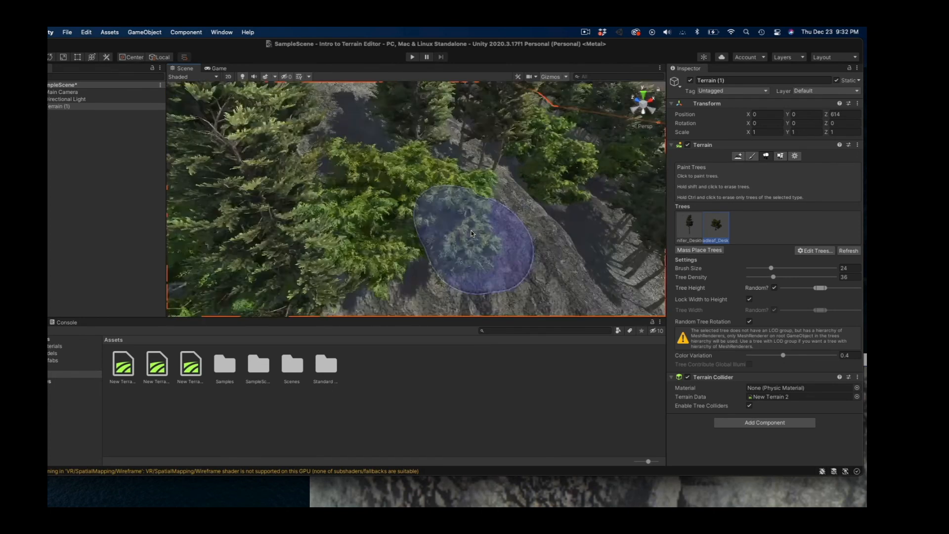
pyautogui.scroll(3, 471, 230)
pyautogui.keyDown('alt'); pyautogui.moveTo(487, 238); pyautogui.dragTo(703, 179); pyautogui.keyUp('alt')
pyautogui.scroll(5, 562, 236)
pyautogui.scroll(5, 573, 230)
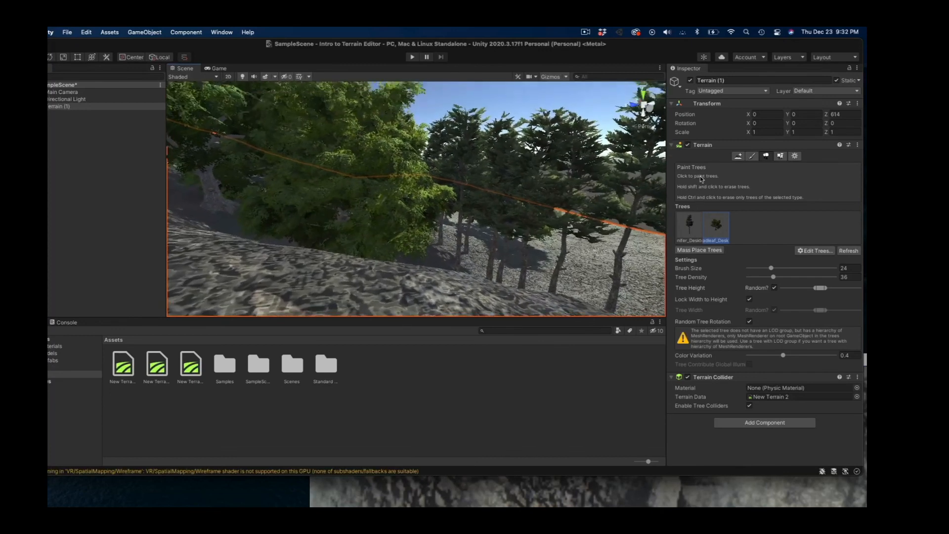
pyautogui.scroll(8, 546, 242)
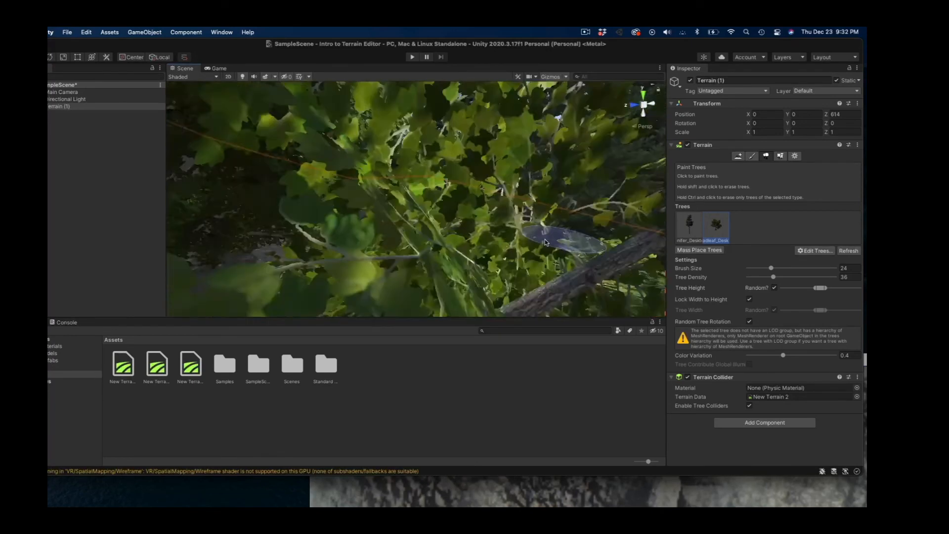
pyautogui.scroll(-8, 546, 243)
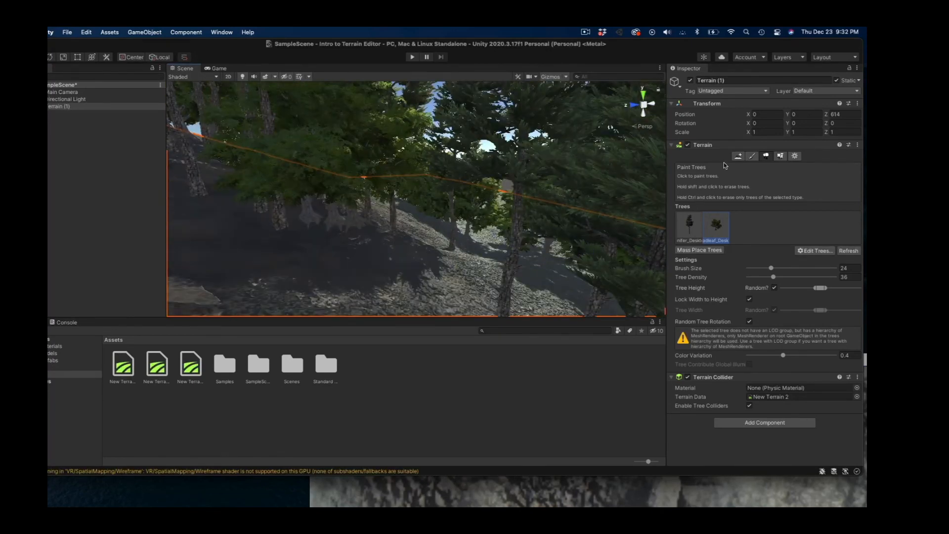
# Step: Paint the second grass detail over the bare ground beneath the trees
pyautogui.click(781, 156)
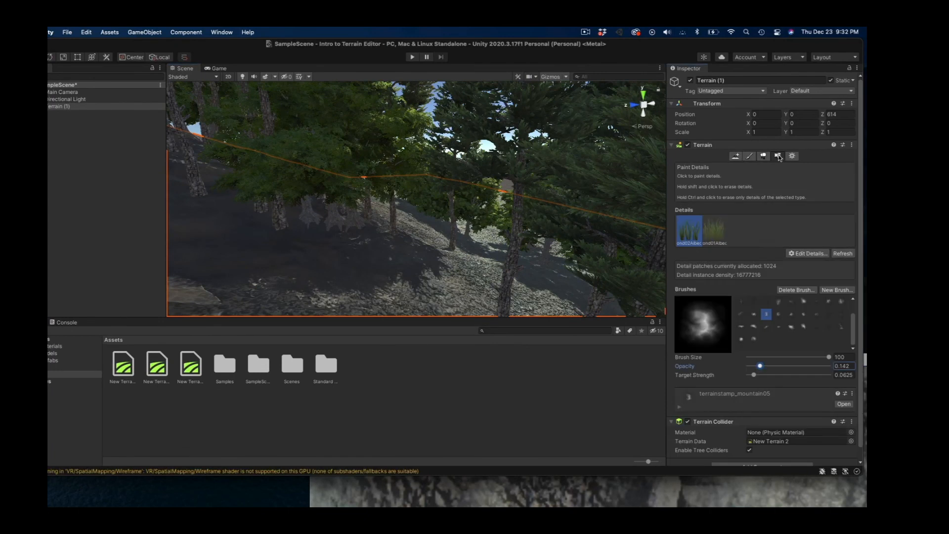
pyautogui.click(715, 238)
pyautogui.moveTo(415, 247)
pyautogui.mouseDown()
pyautogui.moveTo(297, 257)
pyautogui.moveTo(287, 247)
pyautogui.moveTo(487, 248)
pyautogui.mouseUp()
pyautogui.scroll(5, 574, 275)
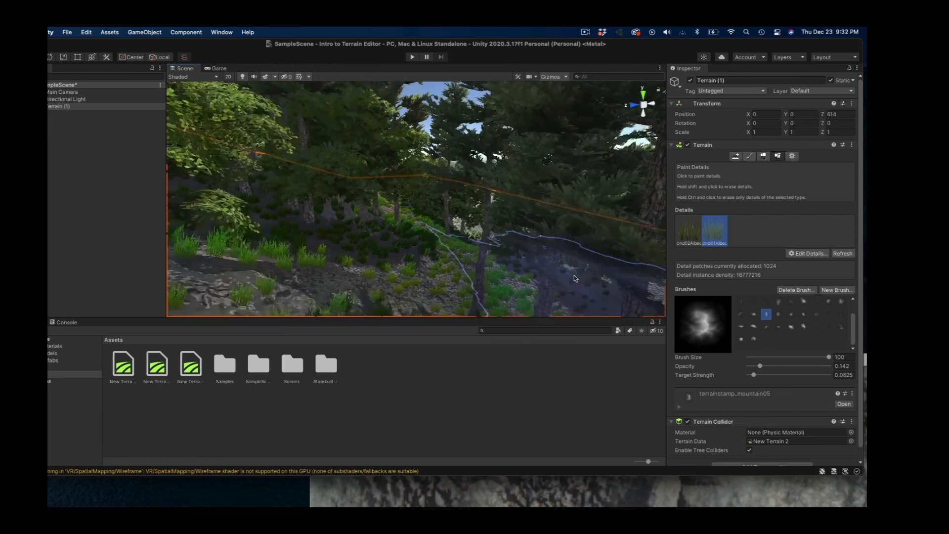
pyautogui.scroll(10, 574, 275)
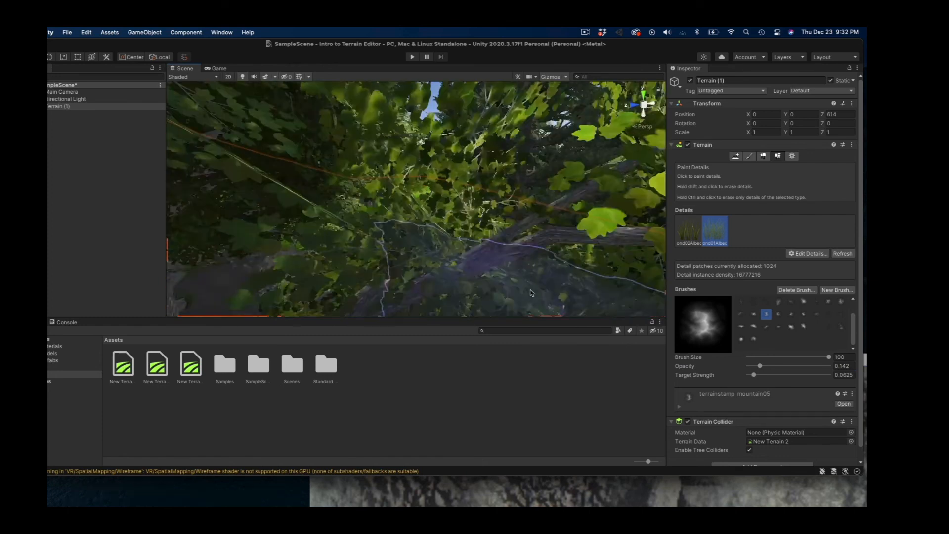
pyautogui.moveTo(314, 298); pyautogui.dragTo(183, 268, button='right')
pyautogui.click(261, 253)
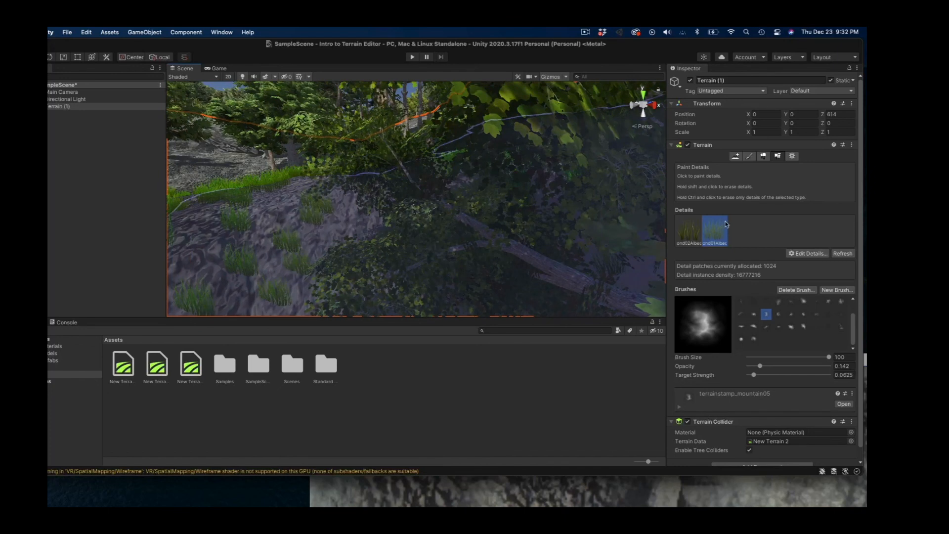
# Step: Paint a broadleaf tree beside the grass on the bare ground at the forest's edge
pyautogui.click(750, 157)
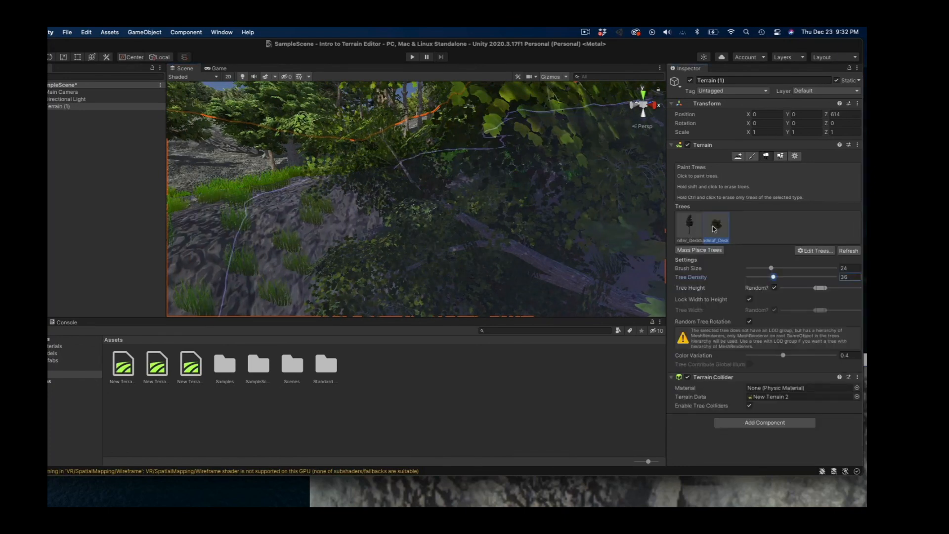
pyautogui.click(193, 182)
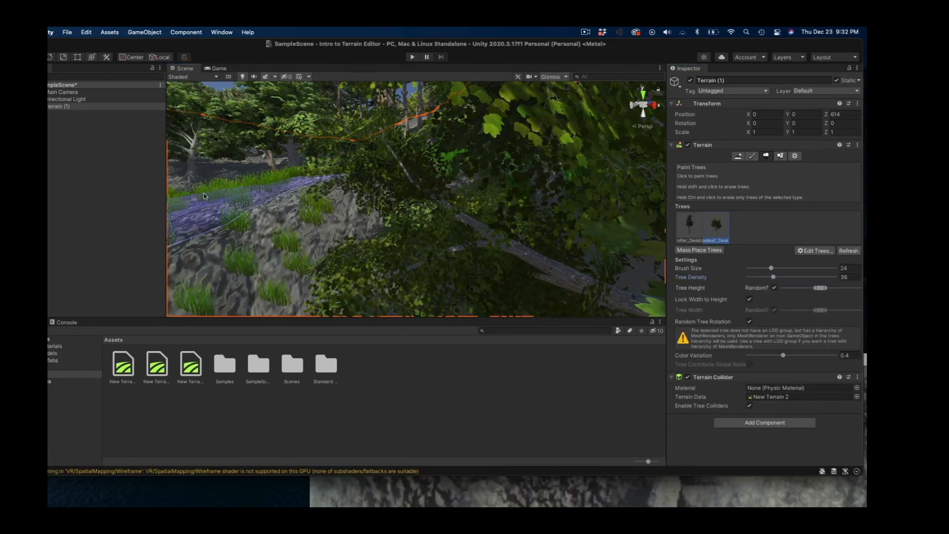
pyautogui.click(224, 211)
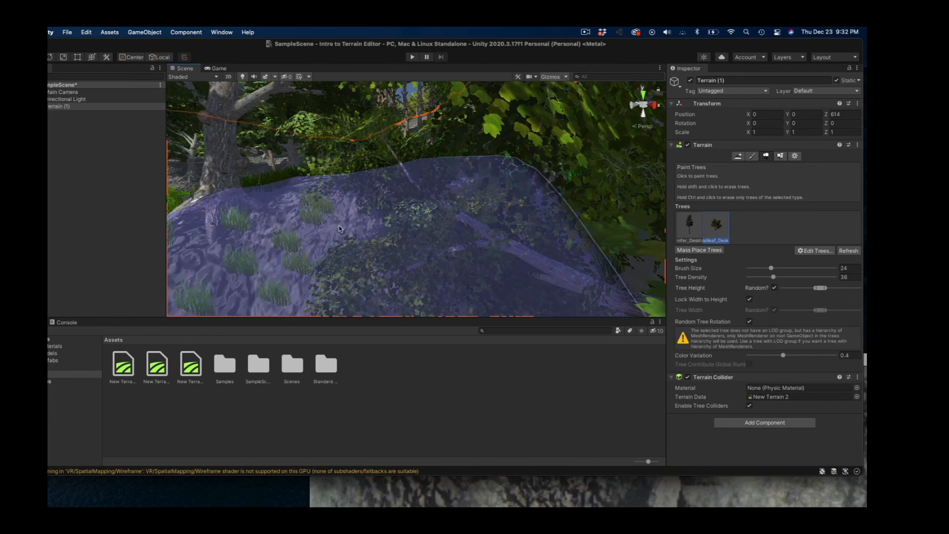
# Step: Erase the broadleaf trees crowding the grassy ground between the conifers
pyautogui.moveTo(509, 243); pyautogui.dragTo(140, 278, button='right')
pyautogui.scroll(-4, 418, 274)
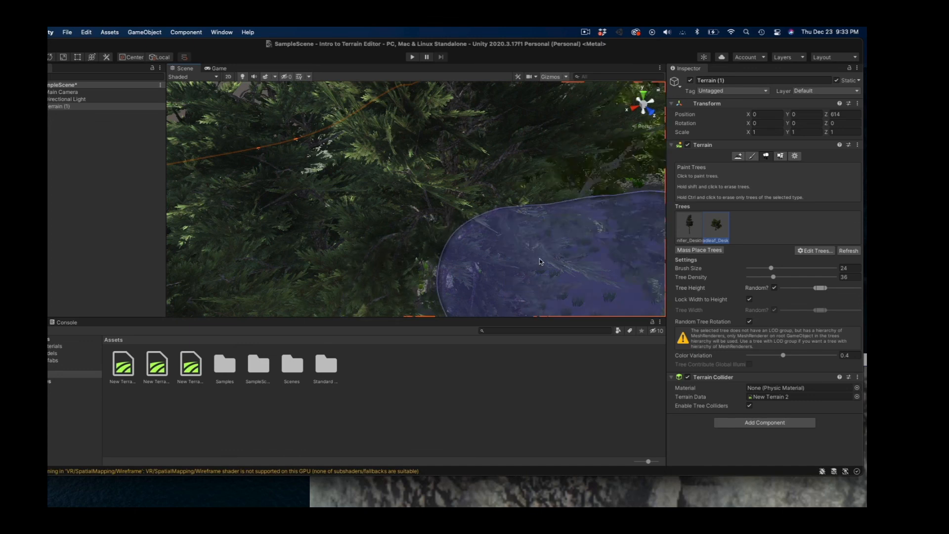
pyautogui.moveTo(540, 262); pyautogui.dragTo(689, 81, button='right')
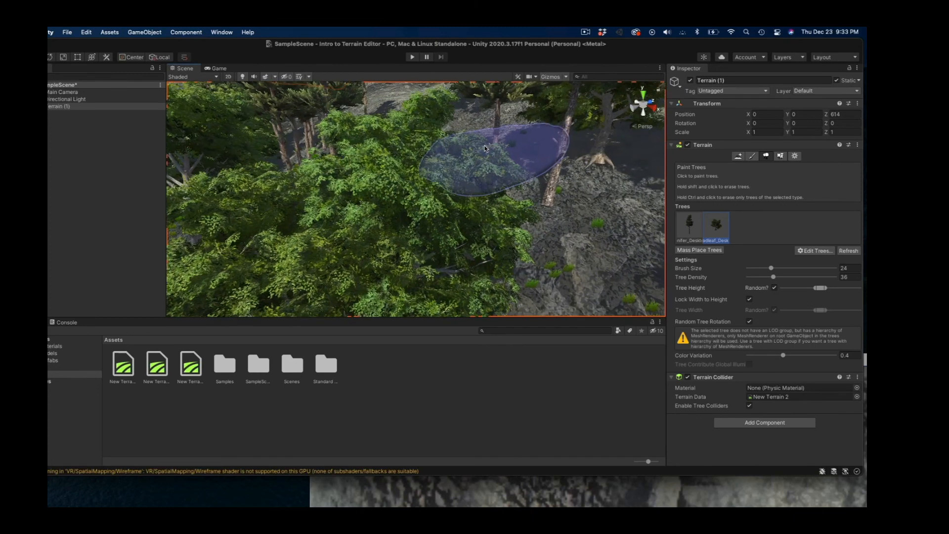
pyautogui.moveTo(450, 146)
pyautogui.mouseDown(button='right')
pyautogui.moveTo(423, 137)
pyautogui.moveTo(408, 198)
pyautogui.moveTo(421, 225)
pyautogui.mouseUp(button='right')
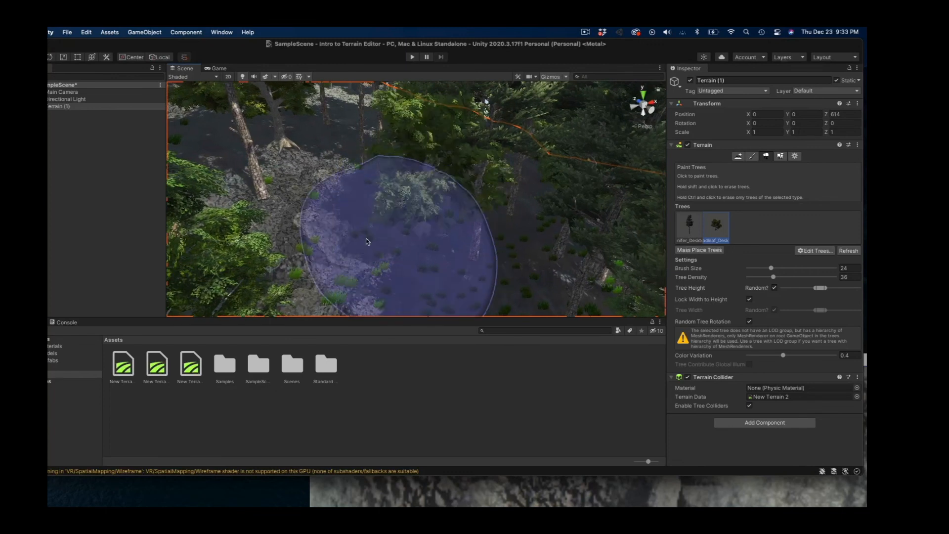
pyautogui.moveTo(365, 242); pyautogui.dragTo(437, 241, button='right')
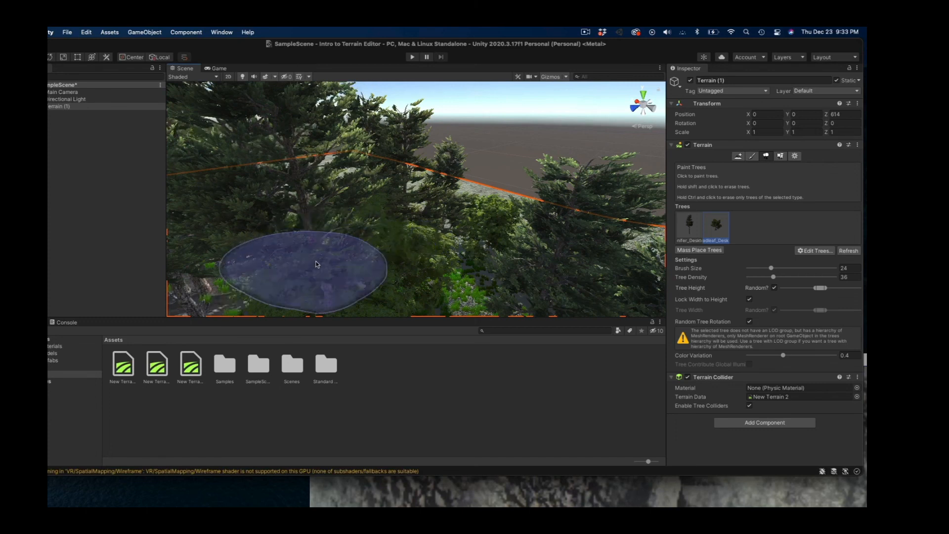
pyautogui.keyDown('shift'); pyautogui.click(316, 265); pyautogui.keyUp('shift')
pyautogui.keyDown('shift'); pyautogui.click(532, 272); pyautogui.keyUp('shift')
pyautogui.keyDown('shift'); pyautogui.click(428, 265); pyautogui.keyUp('shift')
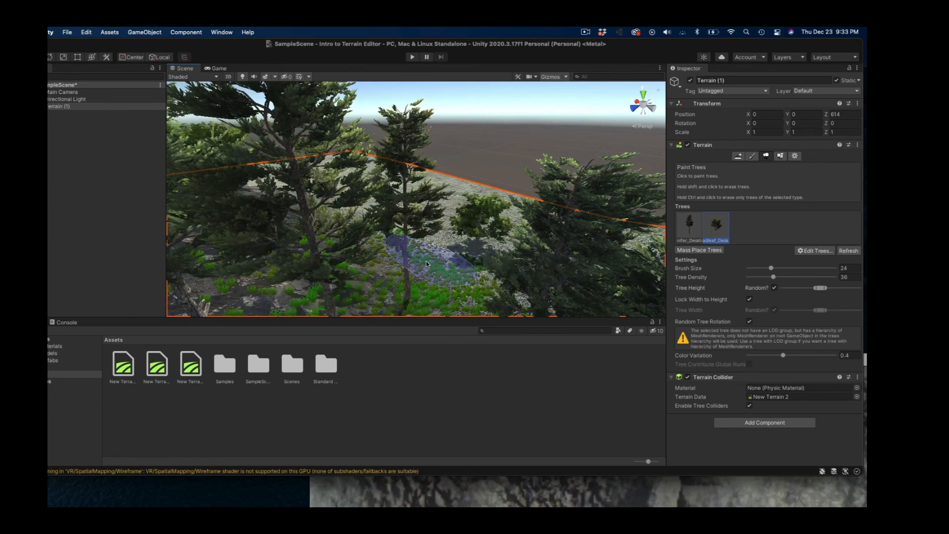
# Step: Erase the tall conifers standing on the grassy patch, using the conifer tree type
pyautogui.click(690, 225)
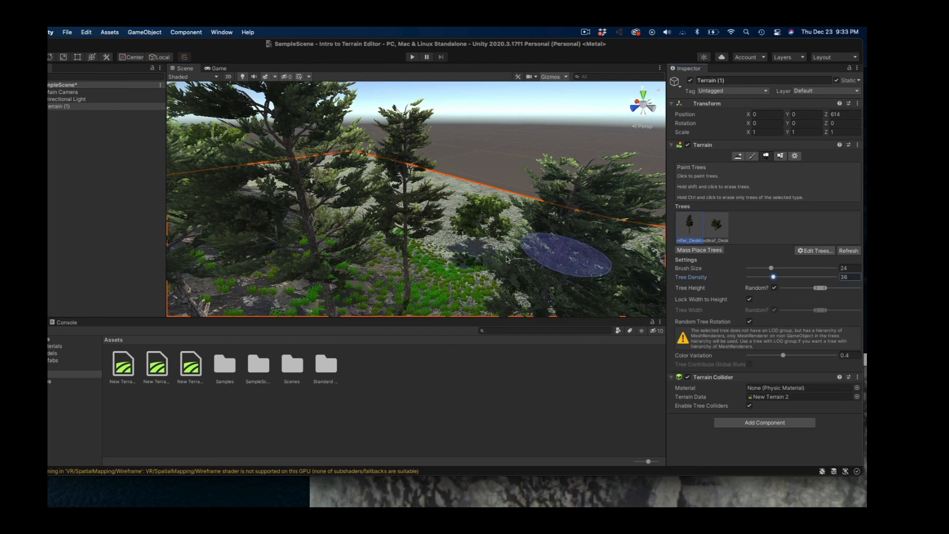
pyautogui.keyDown('shift'); pyautogui.click(393, 259); pyautogui.keyUp('shift')
pyautogui.keyDown('shift'); pyautogui.click(361, 257); pyautogui.keyUp('shift')
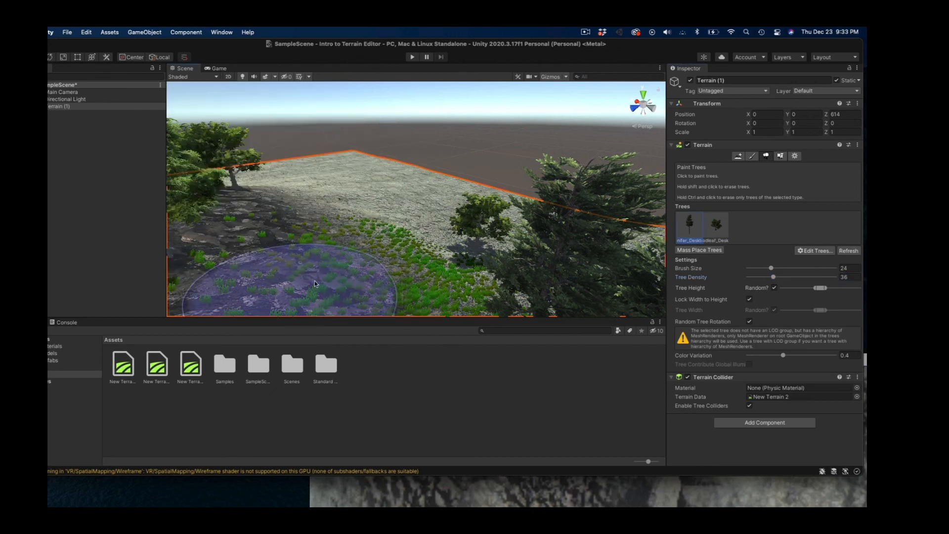
# Step: Paint conifers over the cleared ground and add broadleaf trees among them along the bare slope
pyautogui.moveTo(358, 256)
pyautogui.mouseDown()
pyautogui.moveTo(350, 216)
pyautogui.moveTo(233, 276)
pyautogui.moveTo(264, 324)
pyautogui.mouseUp()
pyautogui.scroll(-6, 316, 297)
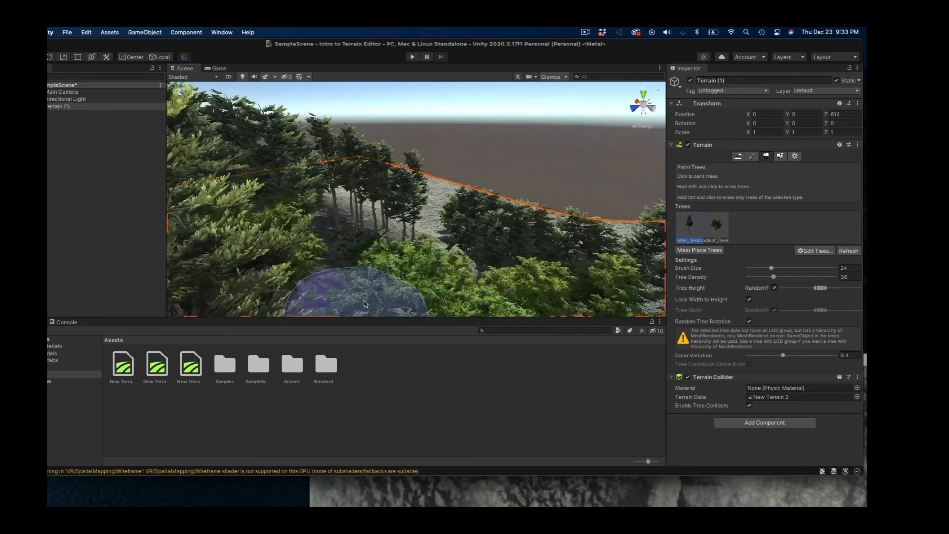
pyautogui.scroll(-5, 362, 304)
pyautogui.moveTo(354, 299)
pyautogui.mouseDown()
pyautogui.moveTo(381, 294)
pyautogui.moveTo(297, 282)
pyautogui.mouseUp()
pyautogui.scroll(-5, 375, 300)
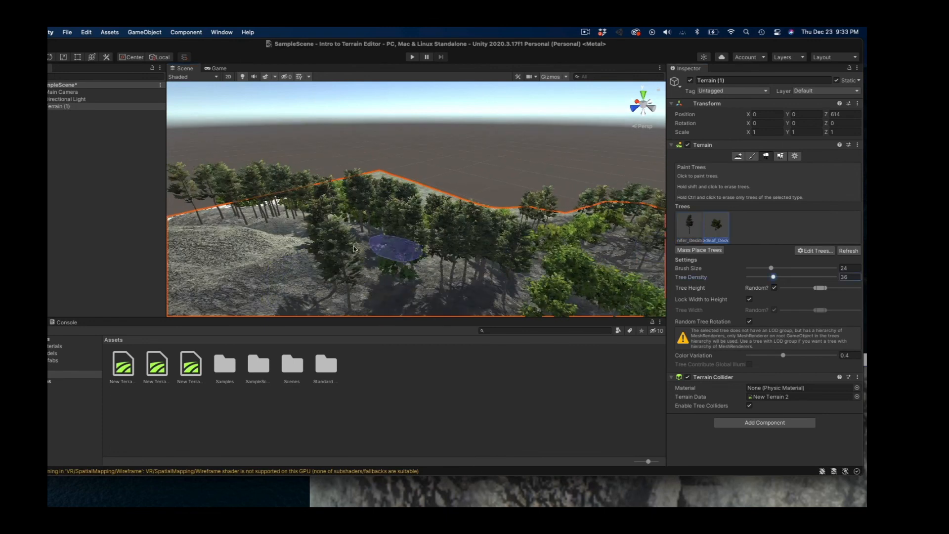
pyautogui.moveTo(354, 248)
pyautogui.mouseDown()
pyautogui.moveTo(295, 212)
pyautogui.moveTo(213, 239)
pyautogui.moveTo(247, 277)
pyautogui.moveTo(481, 293)
pyautogui.mouseUp()
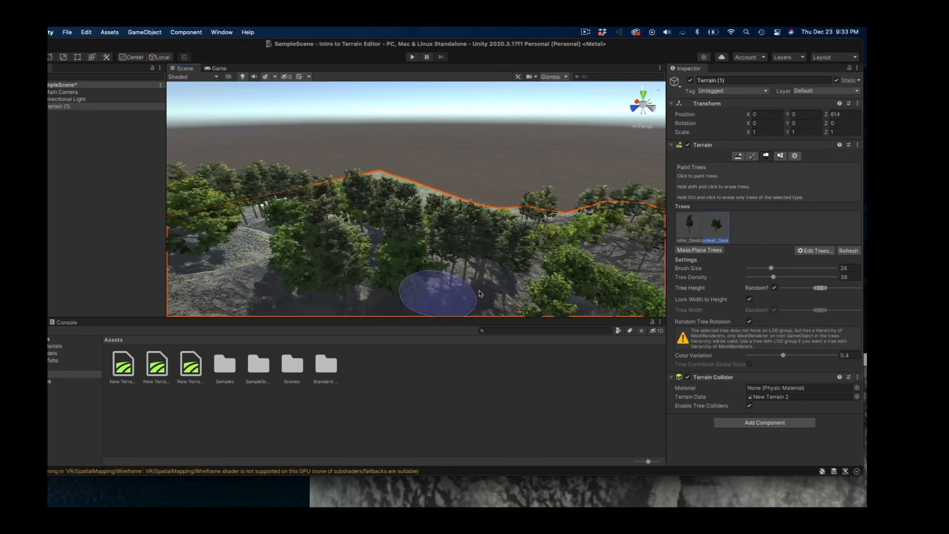
pyautogui.scroll(-5, 483, 292)
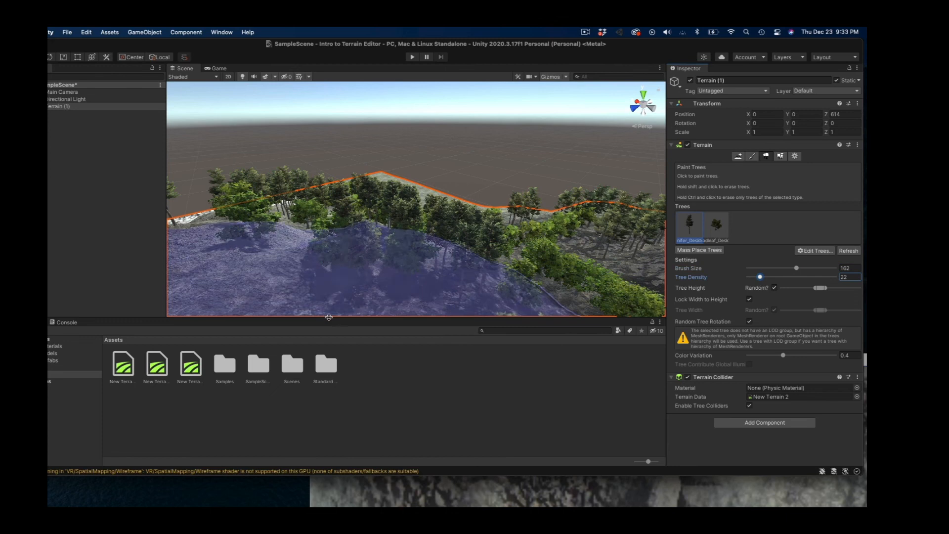
# Step: Set the tree density to 15 and paint conifers down the bare rocky slope of the mountain
pyautogui.scroll(-10, 283, 313)
pyautogui.moveTo(282, 310)
pyautogui.keyDown('alt'); pyautogui.mouseDown()
pyautogui.moveTo(232, 275)
pyautogui.moveTo(243, 254)
pyautogui.moveTo(350, 244)
pyautogui.moveTo(473, 257)
pyautogui.moveTo(499, 284)
pyautogui.mouseUp(); pyautogui.keyUp('alt')
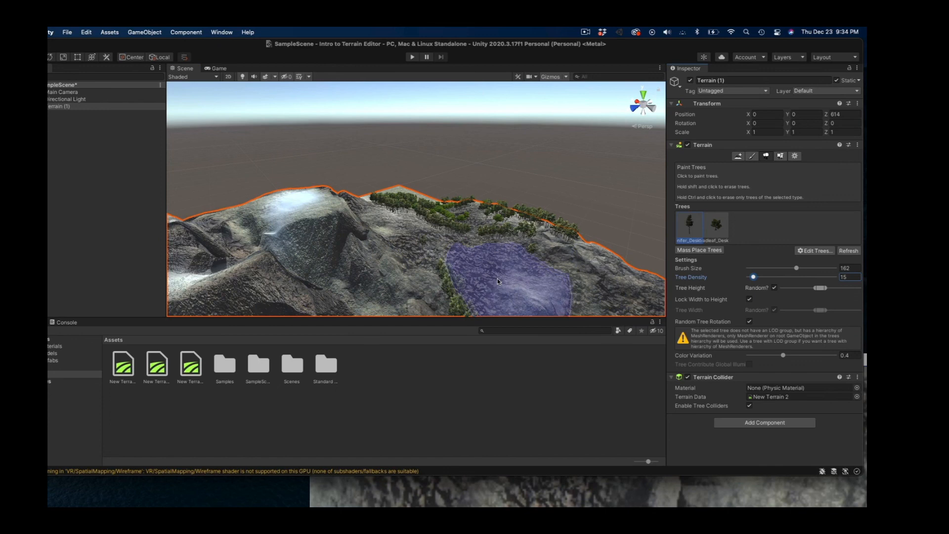
pyautogui.moveTo(497, 278)
pyautogui.mouseDown()
pyautogui.moveTo(537, 286)
pyautogui.moveTo(618, 277)
pyautogui.moveTo(497, 323)
pyautogui.mouseUp()
pyautogui.scroll(-10, 472, 294)
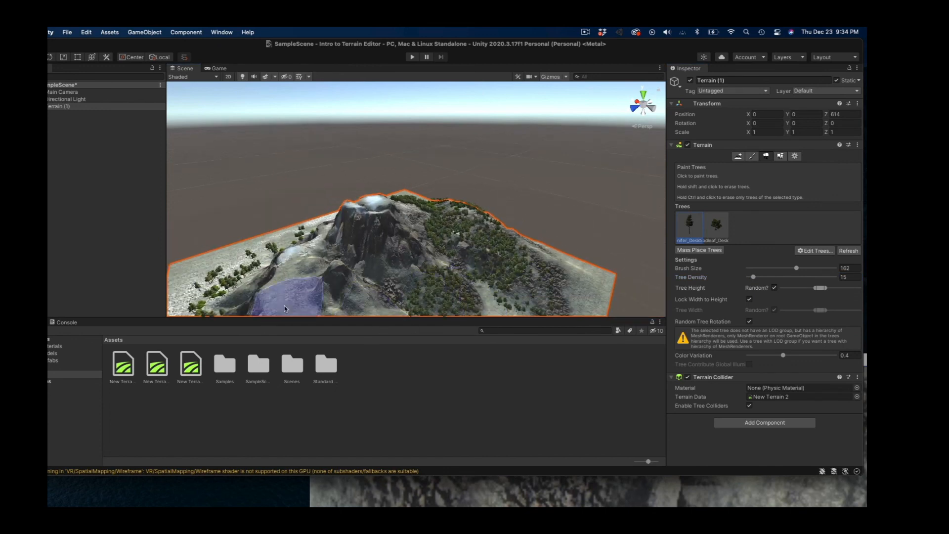
pyautogui.scroll(-5, 364, 279)
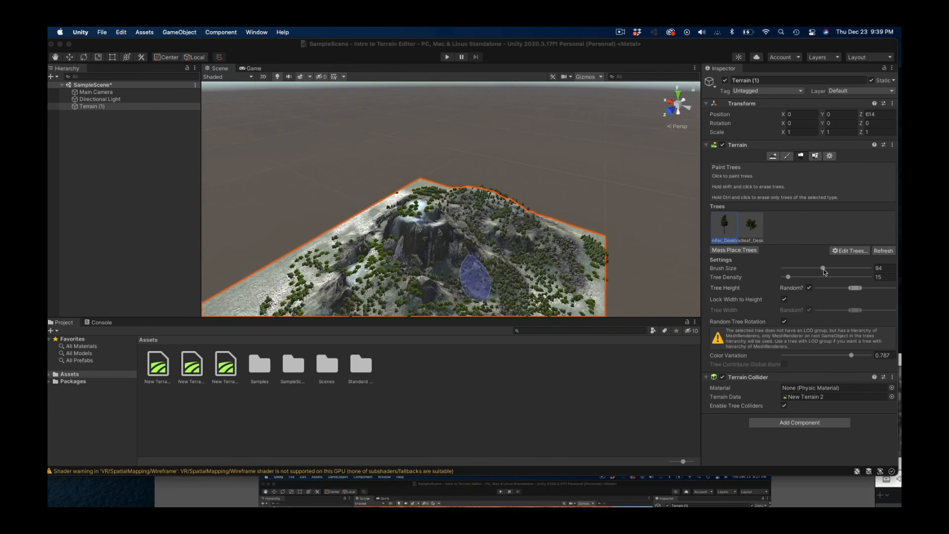
# Step: Set the brush size to 238, paint conifers down the slope beside the peak and erase trees in its middle
pyautogui.moveTo(825, 269); pyautogui.dragTo(838, 268)
pyautogui.moveTo(514, 231)
pyautogui.mouseDown()
pyautogui.moveTo(495, 259)
pyautogui.moveTo(523, 277)
pyautogui.moveTo(576, 264)
pyautogui.moveTo(518, 305)
pyautogui.mouseUp()
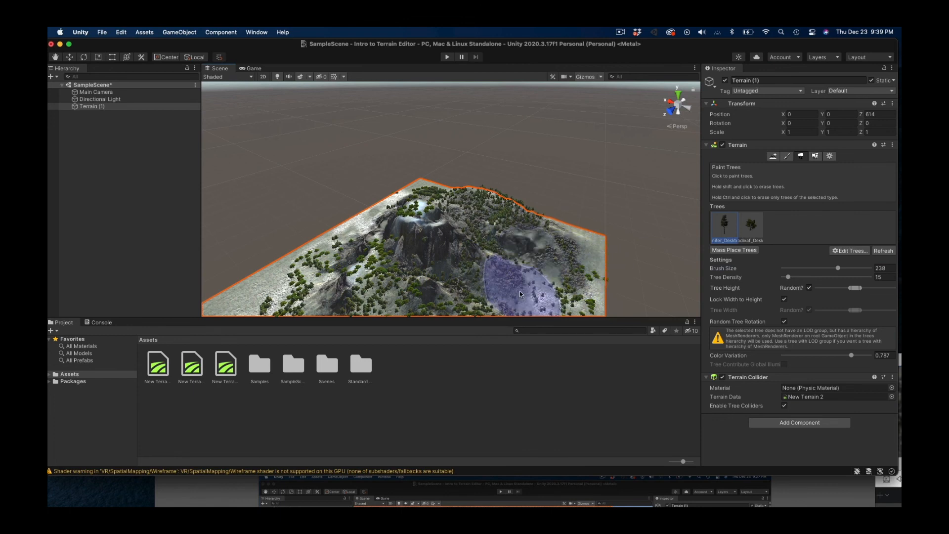
pyautogui.scroll(5, 520, 290)
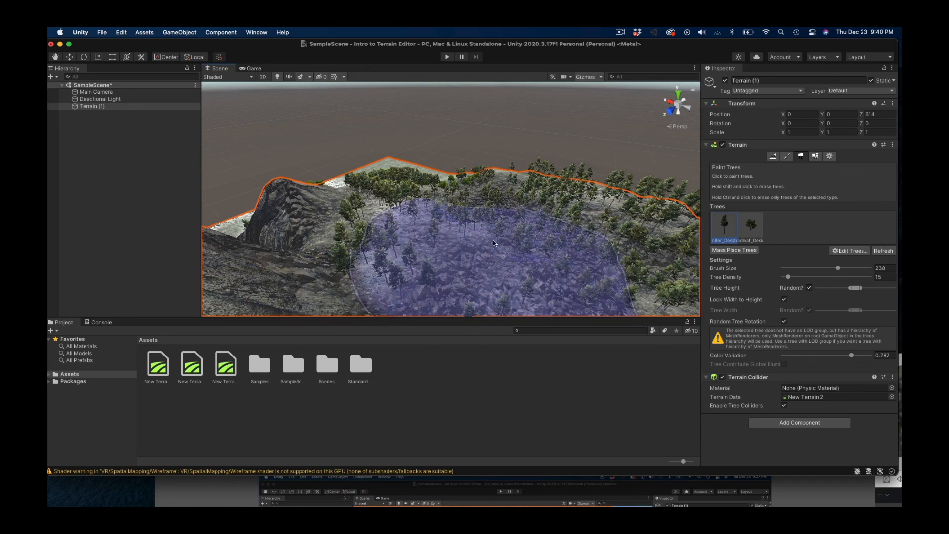
pyautogui.keyDown('shift'); pyautogui.moveTo(497, 237); pyautogui.dragTo(490, 238); pyautogui.keyUp('shift')
pyautogui.scroll(-5, 403, 285)
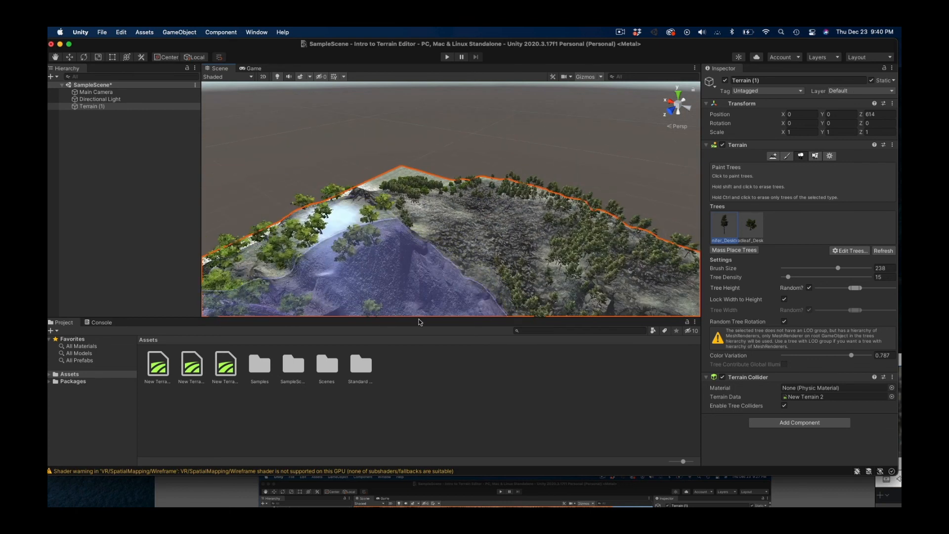
pyautogui.scroll(-5, 515, 278)
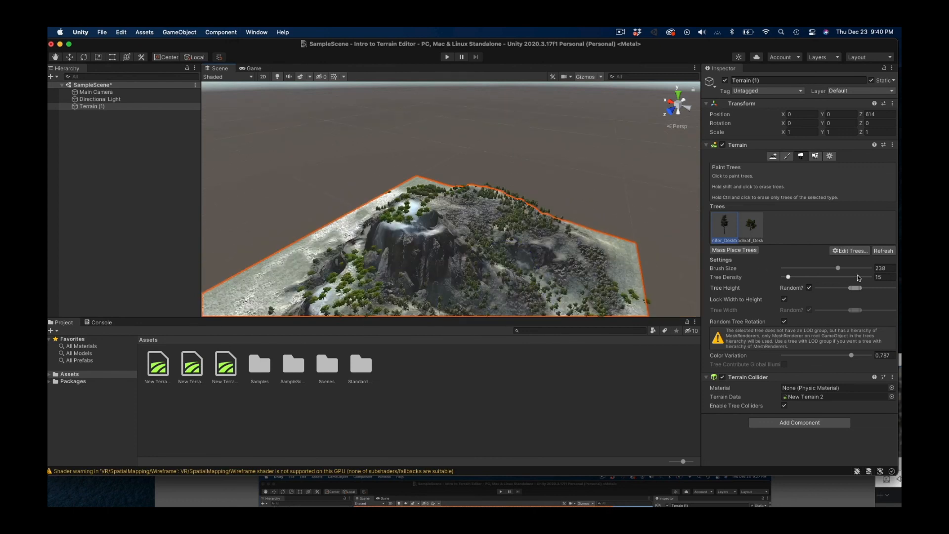
# Step: Set the brush size to 78 and choose the broadleaf tree type for painting
pyautogui.moveTo(839, 268); pyautogui.dragTo(820, 268)
pyautogui.scroll(5, 551, 279)
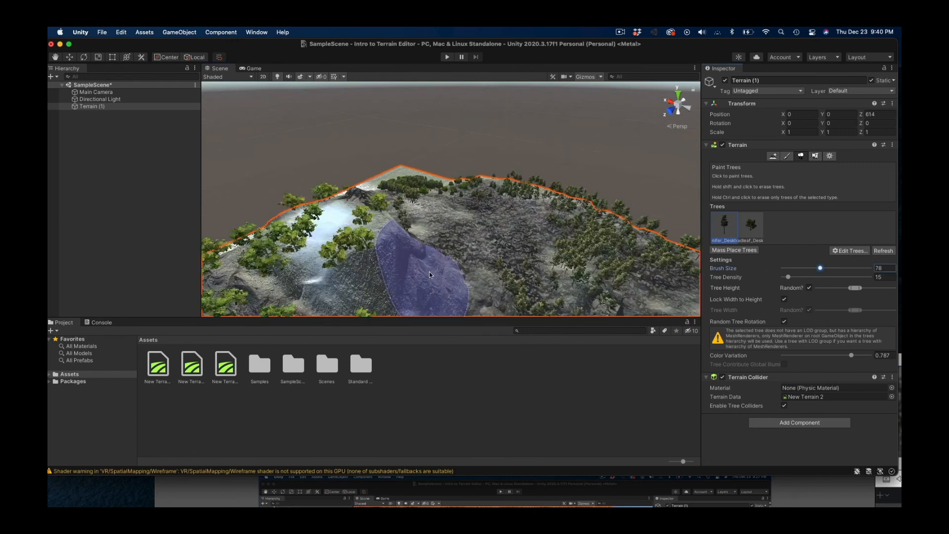
pyautogui.moveTo(469, 282)
pyautogui.keyDown('alt'); pyautogui.mouseDown()
pyautogui.moveTo(470, 250)
pyautogui.moveTo(488, 322)
pyautogui.moveTo(567, 331)
pyautogui.moveTo(609, 301)
pyautogui.moveTo(613, 341)
pyautogui.moveTo(591, 364)
pyautogui.moveTo(553, 361)
pyautogui.mouseUp(); pyautogui.keyUp('alt')
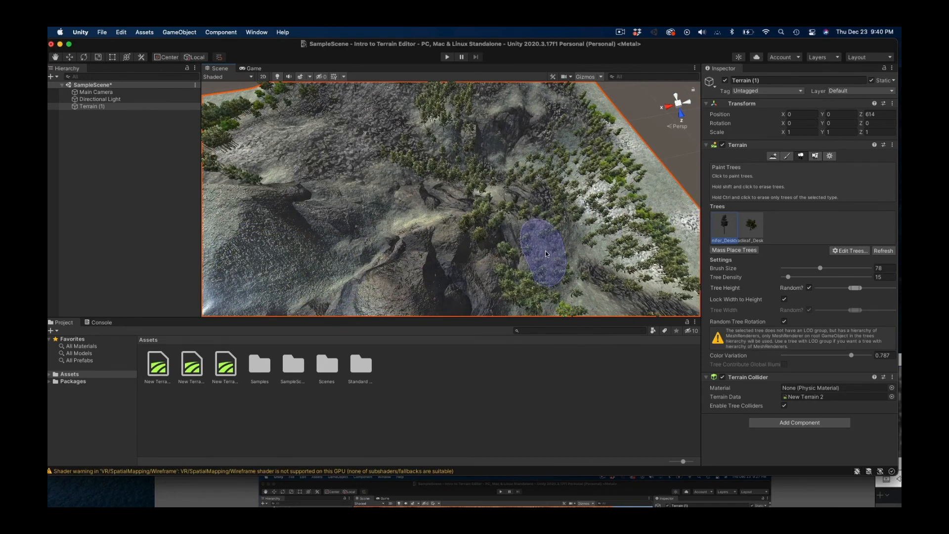
pyautogui.scroll(-5, 494, 277)
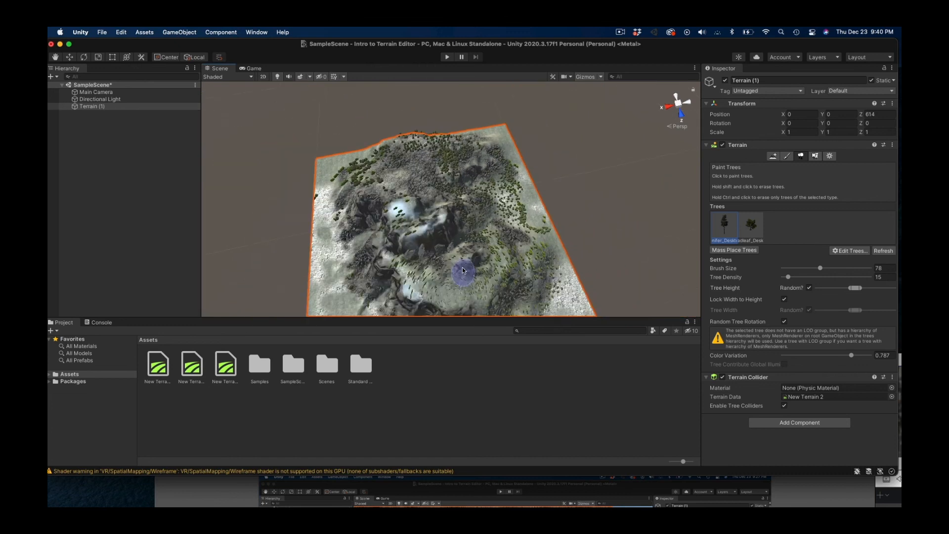
pyautogui.keyDown('alt'); pyautogui.moveTo(467, 299); pyautogui.dragTo(484, 312); pyautogui.keyUp('alt')
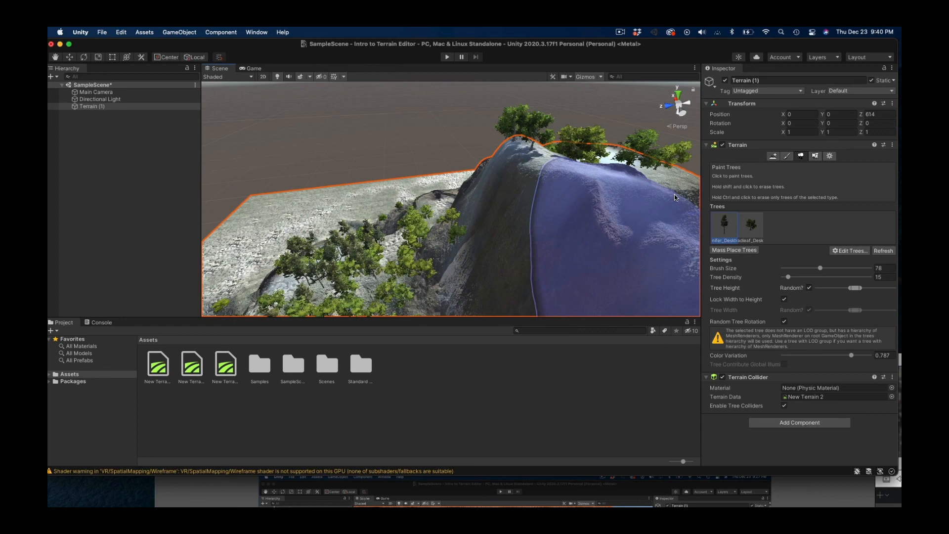
pyautogui.click(750, 237)
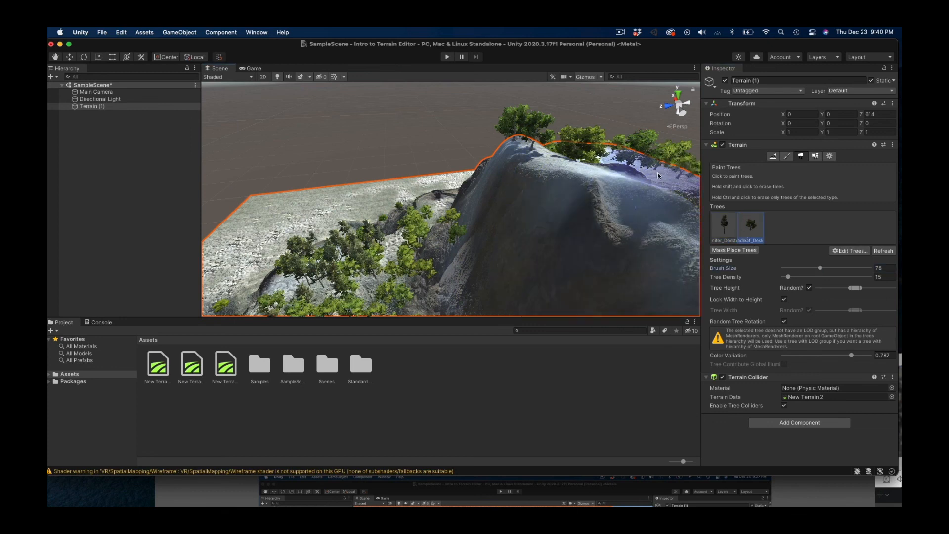
pyautogui.click(727, 231)
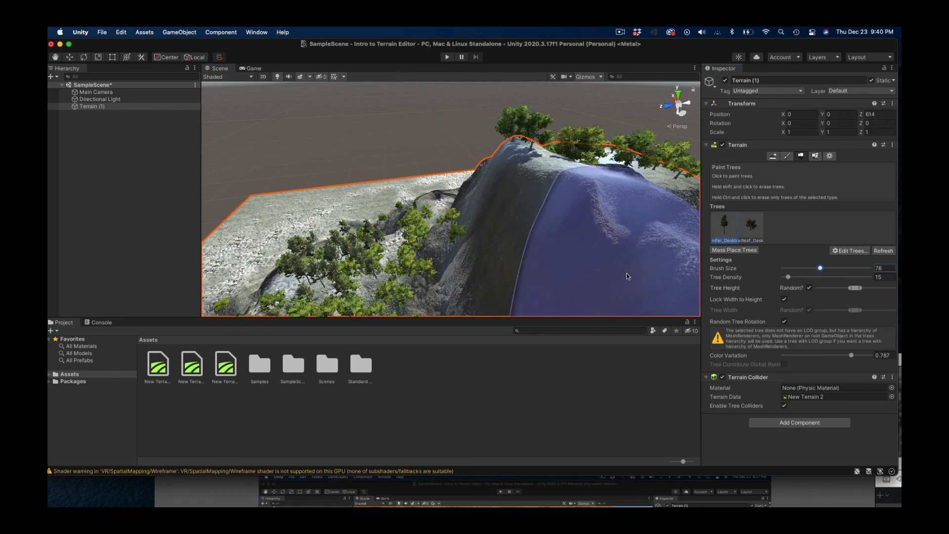
pyautogui.scroll(-8, 494, 300)
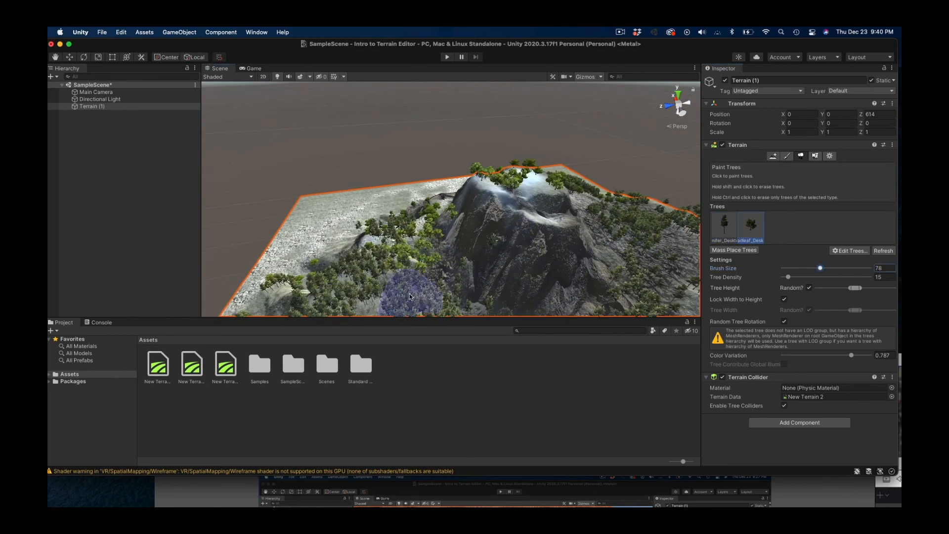
pyautogui.scroll(-8, 356, 303)
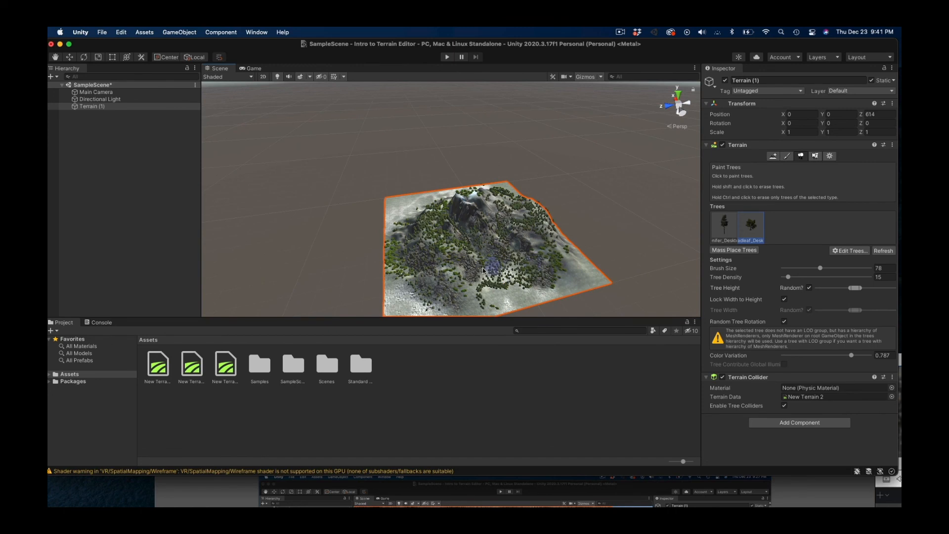
# Step: Deselect the terrain and examine the trees on the mountain's ridge and slopes at close range
pyautogui.press('f')
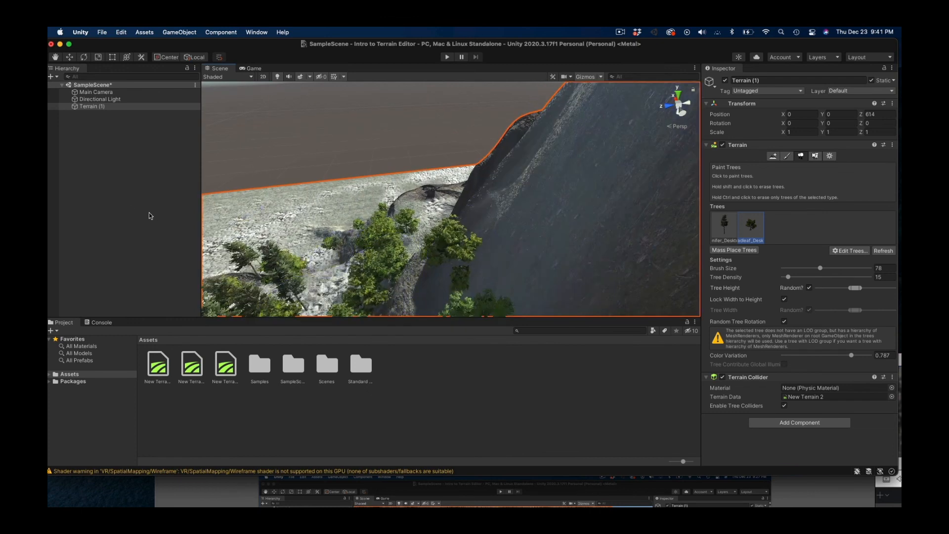
pyautogui.scroll(-5, 248, 270)
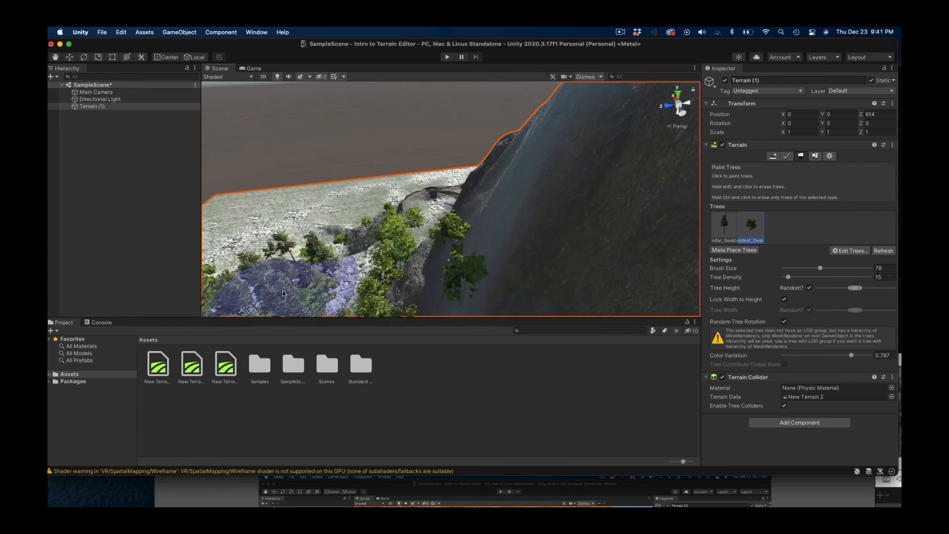
pyautogui.scroll(5, 274, 290)
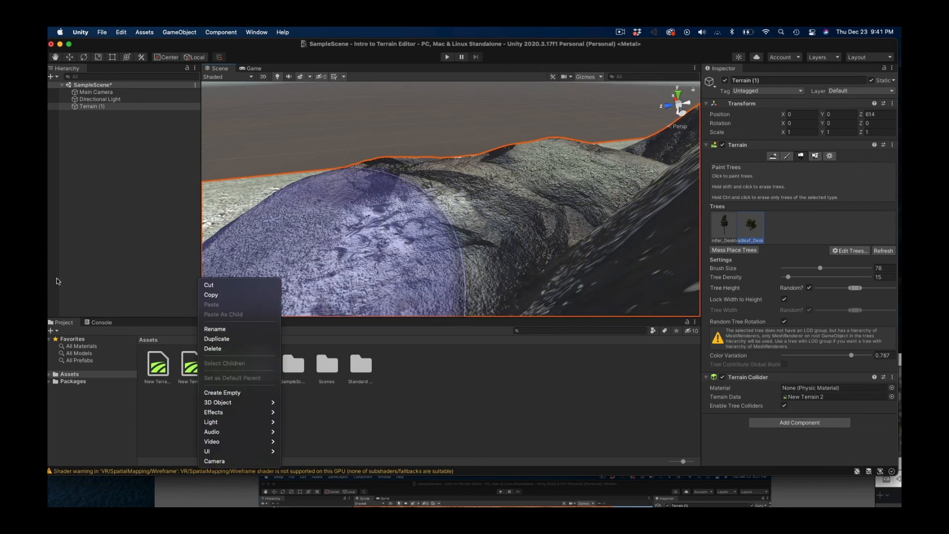
pyautogui.click(195, 270)
pyautogui.moveTo(217, 267); pyautogui.dragTo(672, 290, button='right')
pyautogui.scroll(5, 550, 279)
pyautogui.scroll(-2, 330, 189)
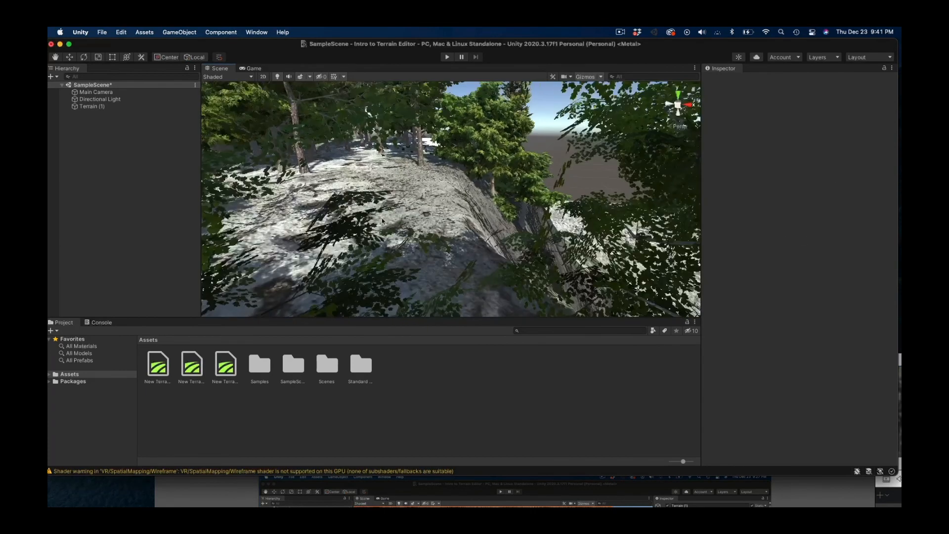
pyautogui.scroll(2, 319, 156)
pyautogui.scroll(-3, 319, 154)
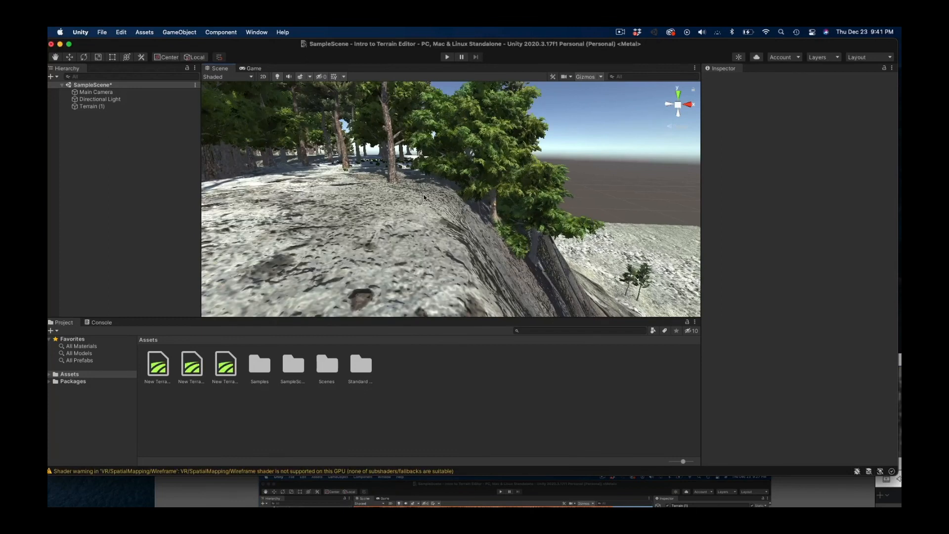
pyautogui.scroll(5, 261, 173)
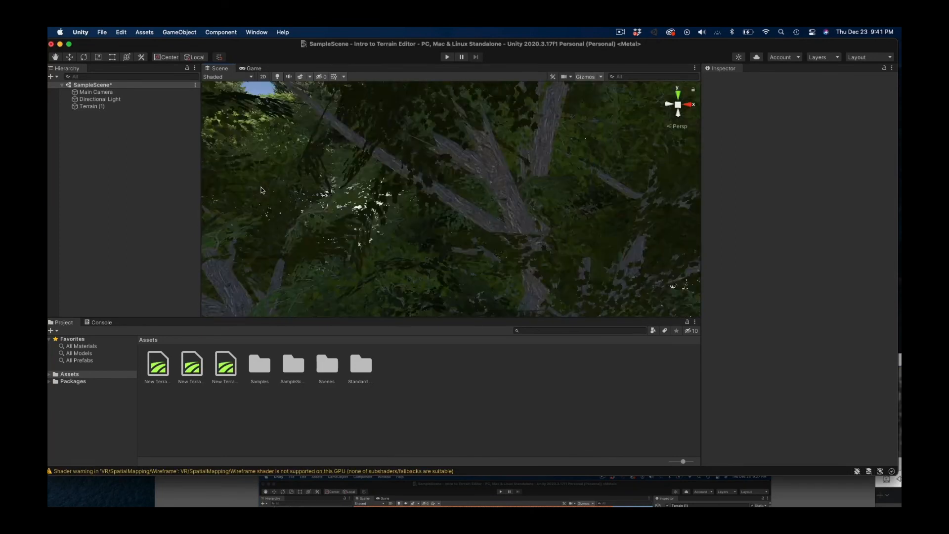
pyautogui.scroll(-5, 262, 189)
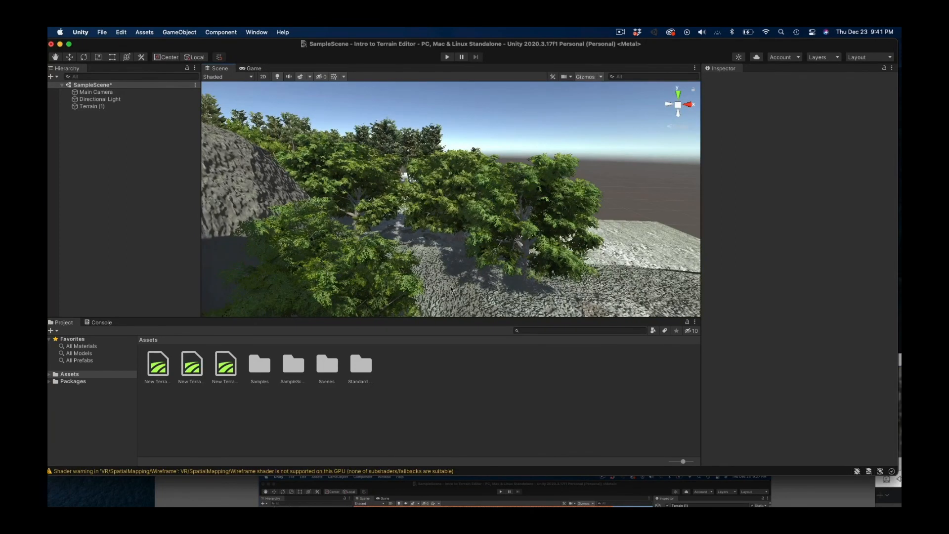
# Step: Examine the grass and the lone conifers on the open ground at the foot of the slope
pyautogui.keyDown('alt'); pyautogui.moveTo(450, 289); pyautogui.dragTo(423, 305); pyautogui.keyUp('alt')
pyautogui.scroll(6, 422, 305)
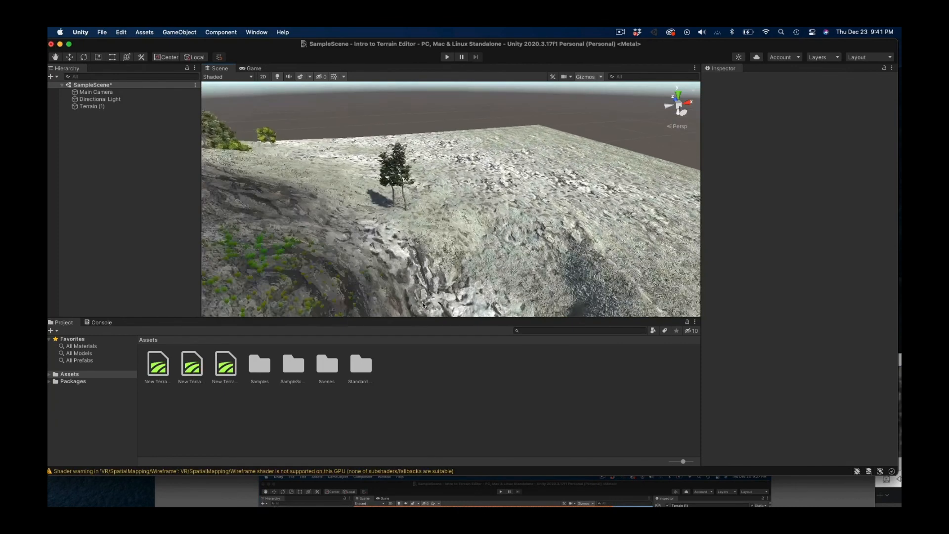
pyautogui.scroll(6, 423, 302)
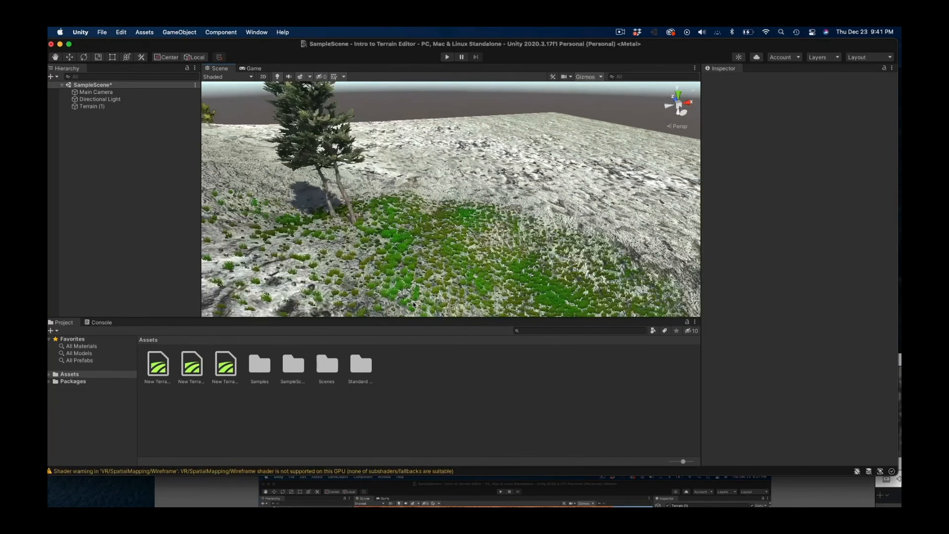
pyautogui.scroll(6, 413, 303)
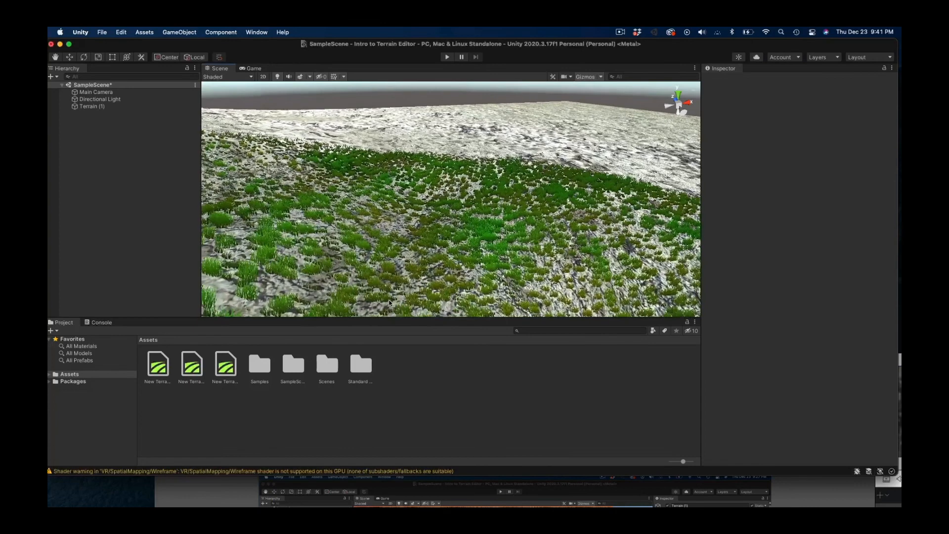
pyautogui.scroll(5, 390, 303)
pyautogui.keyDown('alt'); pyautogui.moveTo(390, 302); pyautogui.dragTo(232, 193); pyautogui.keyUp('alt')
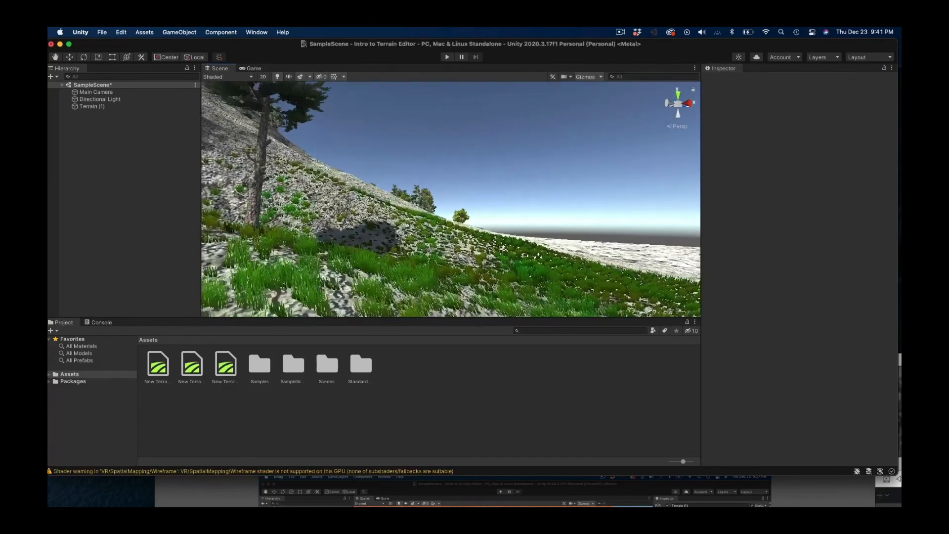